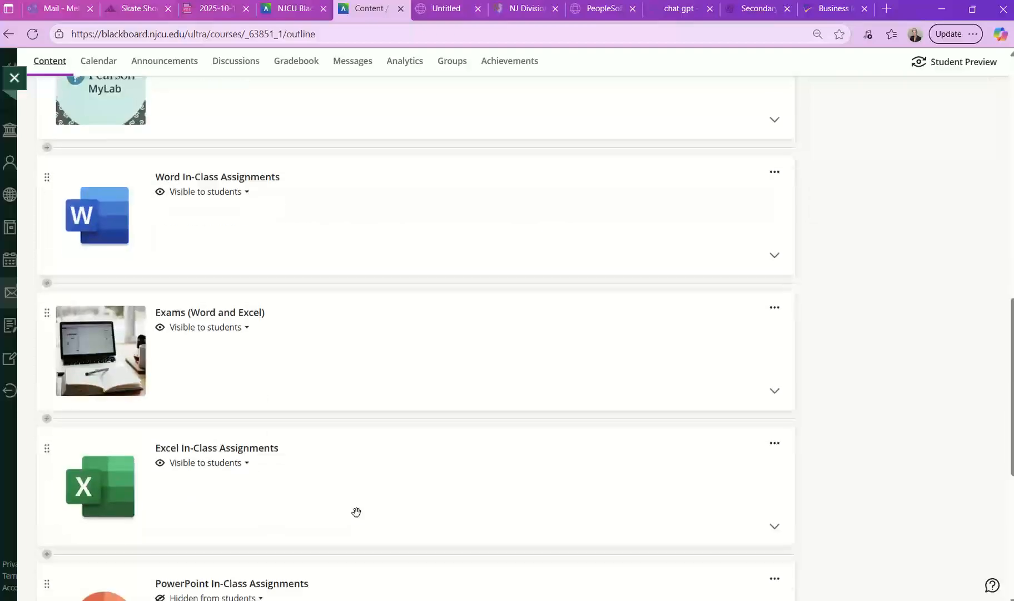
Step: Open the Excel Chapter 1 Grader Cumulative - Medical Expenses assignment from Excel In-Class Assignments and launch it in Pearson
{"action": "left_click", "coordinate": [292, 476]}
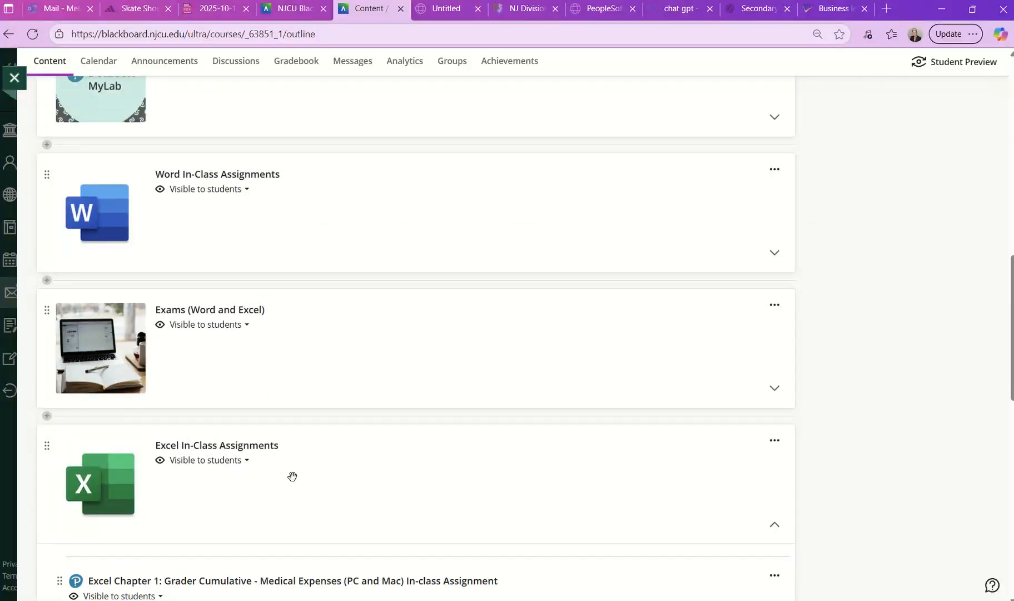
{"action": "scroll", "coordinate": [292, 475], "scroll_direction": "down", "scroll_amount": 5}
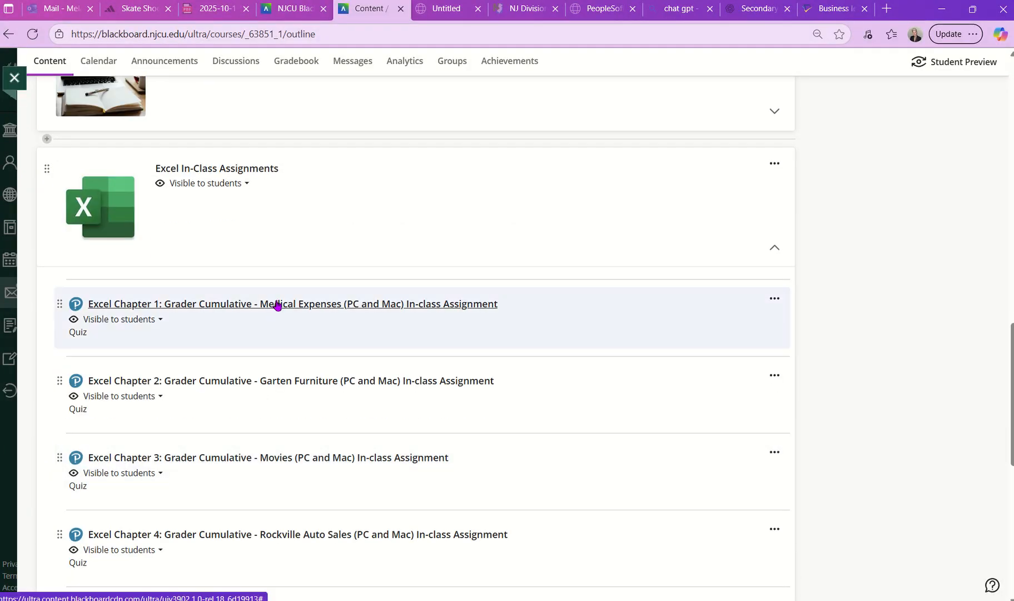
{"action": "left_click", "coordinate": [277, 308]}
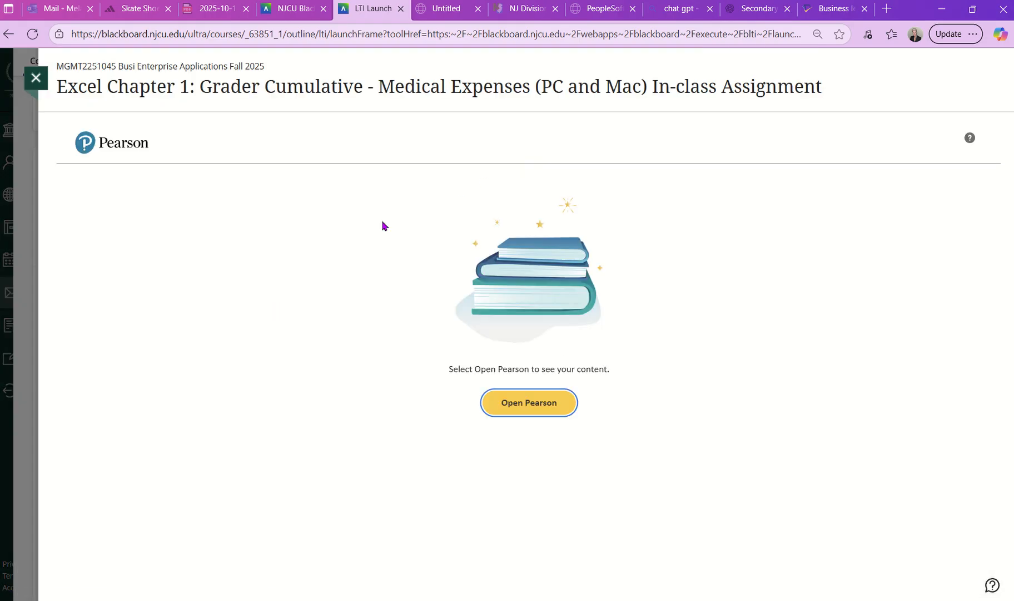
{"action": "left_click", "coordinate": [552, 398]}
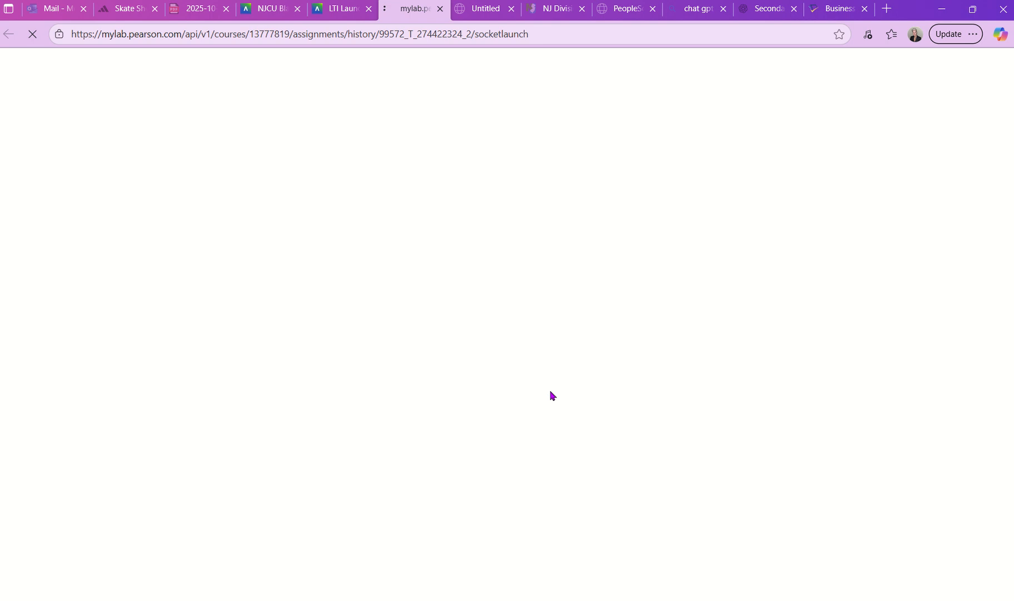
{"action": "left_click", "coordinate": [34, 232]}
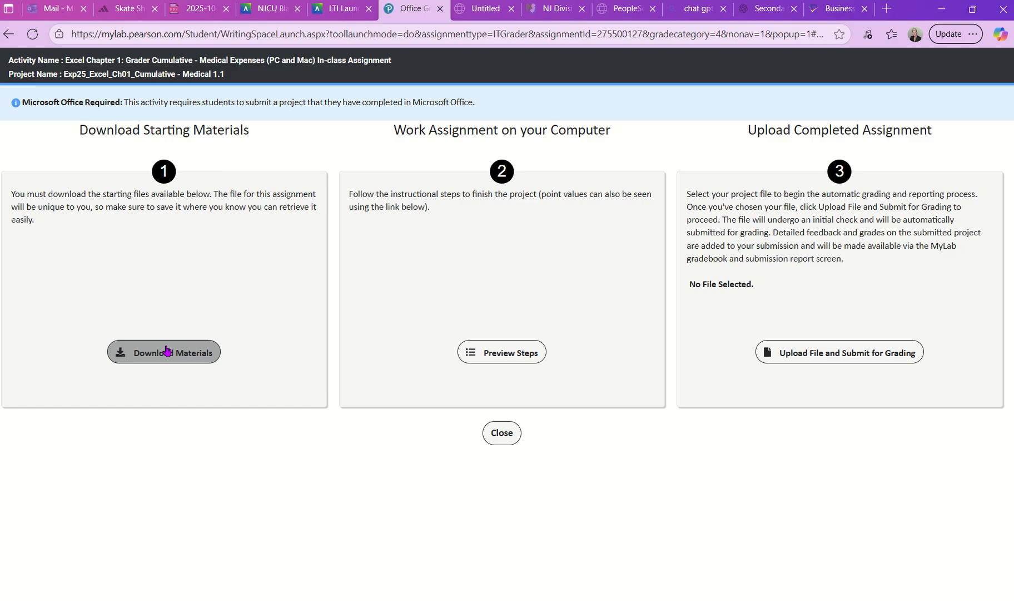
Step: Download the Exp25_Excel_Ch01_Cumulative_Medical instructions document and the student workbook, and open the instructions in Word for editing
{"action": "left_click", "coordinate": [167, 349]}
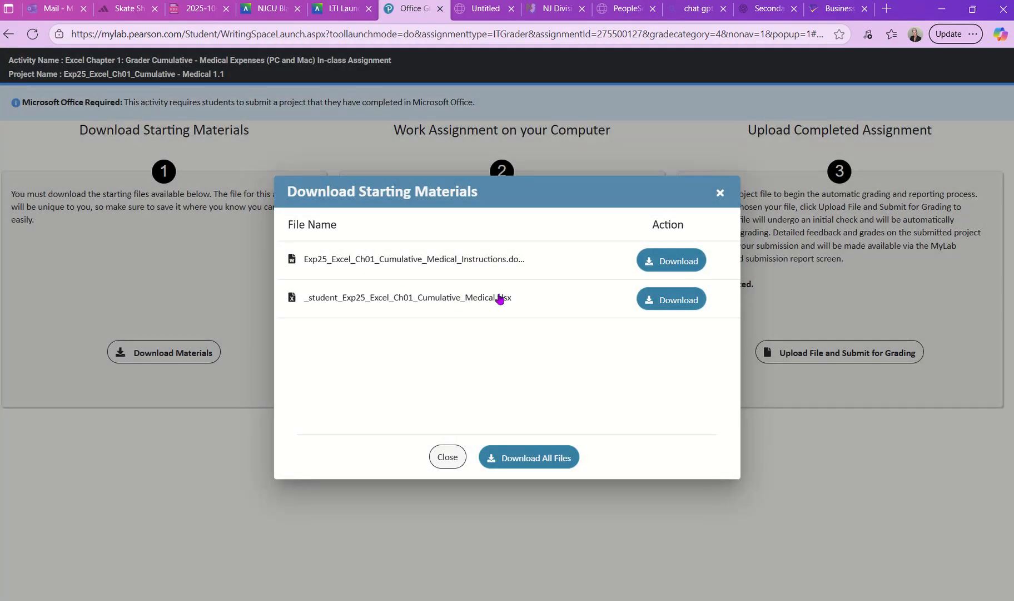
{"action": "left_click", "coordinate": [658, 264]}
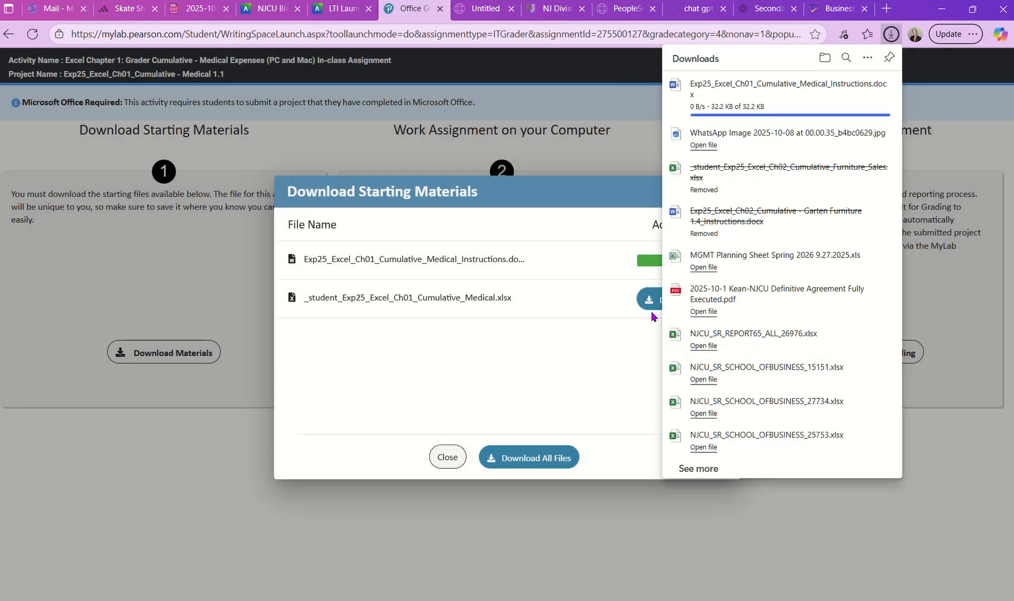
{"action": "left_click", "coordinate": [652, 312]}
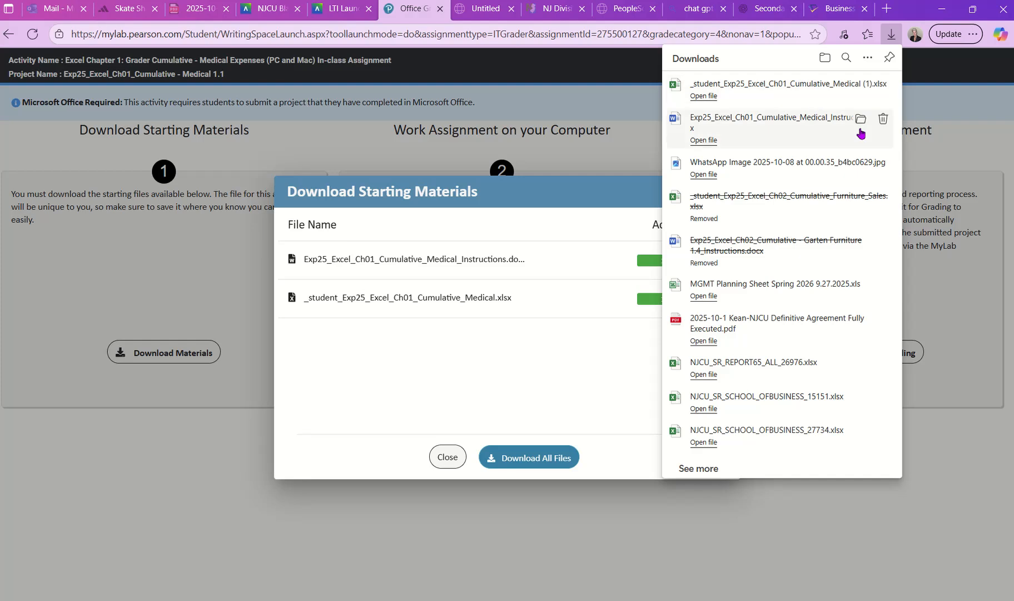
{"action": "left_click", "coordinate": [859, 124]}
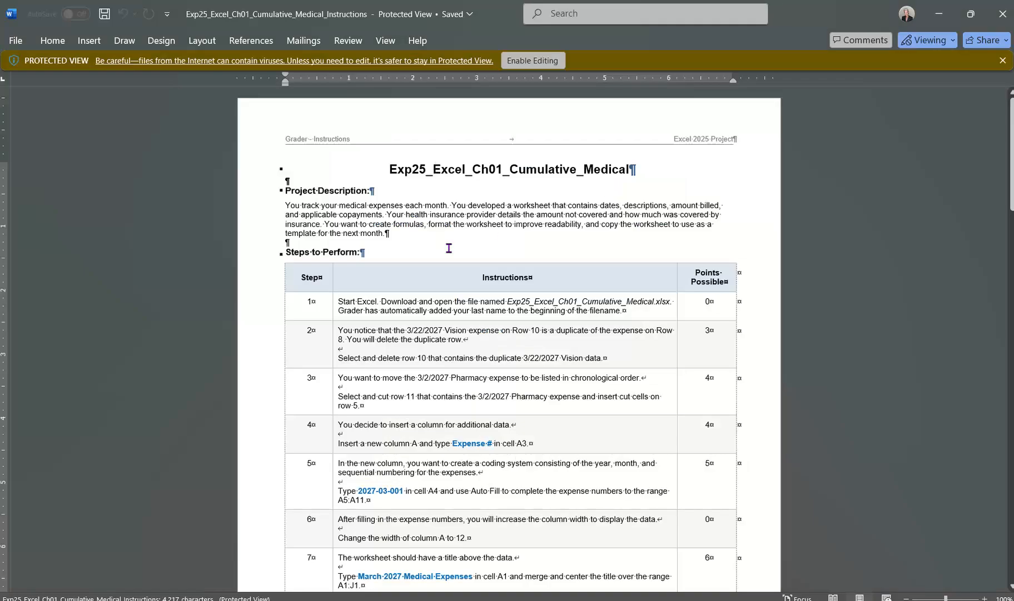
{"action": "left_click", "coordinate": [531, 62]}
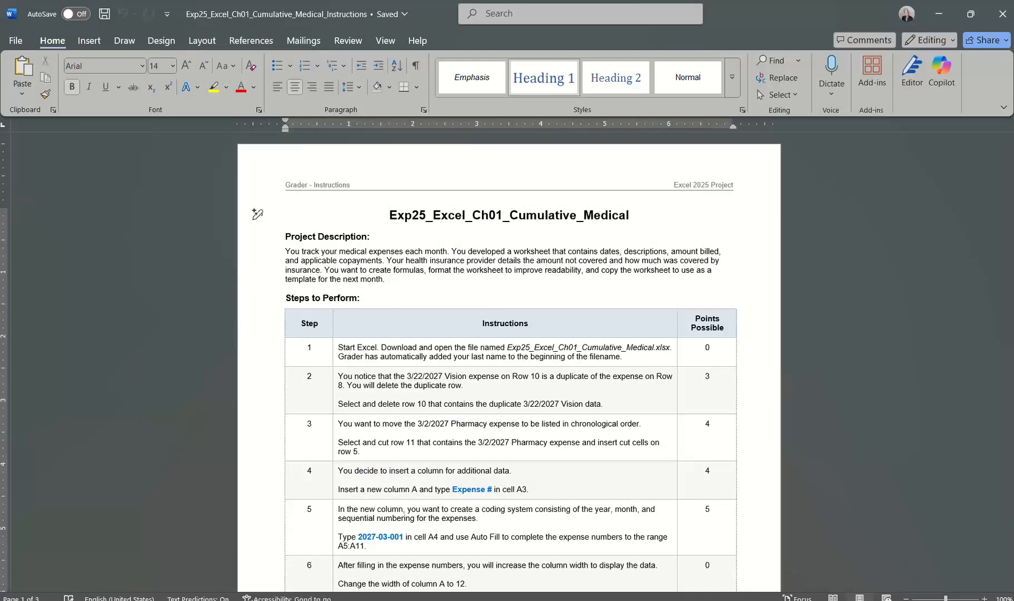
Step: Move the downloaded Chapter 1 student workbook and instructions from Downloads to the BEA 2019 folder, retrying and then skipping the file in use
{"action": "mouse_move", "coordinate": [537, 600]}
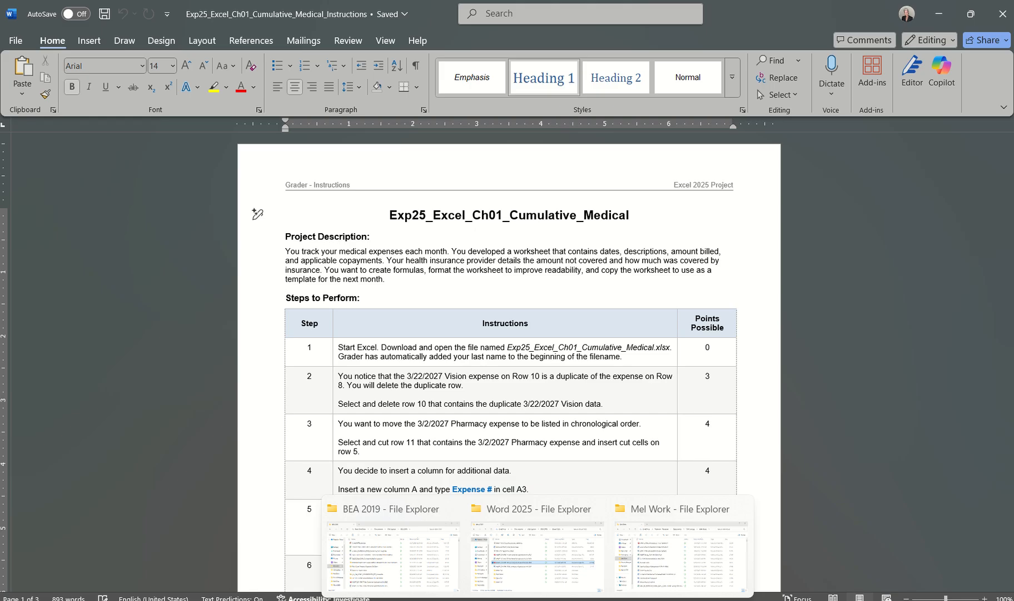
{"action": "left_click", "coordinate": [537, 590]}
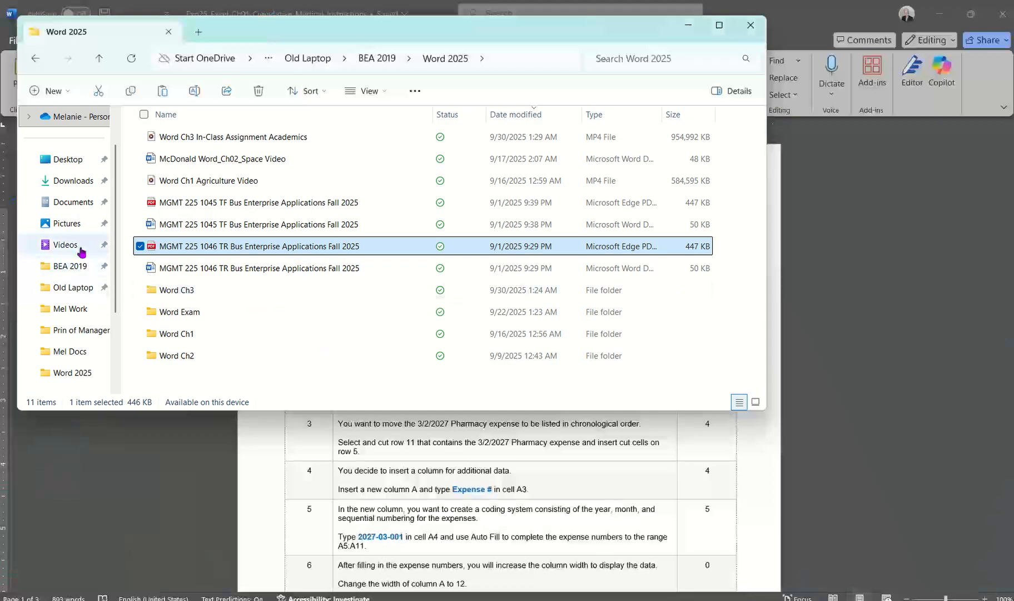
{"action": "left_click", "coordinate": [72, 182]}
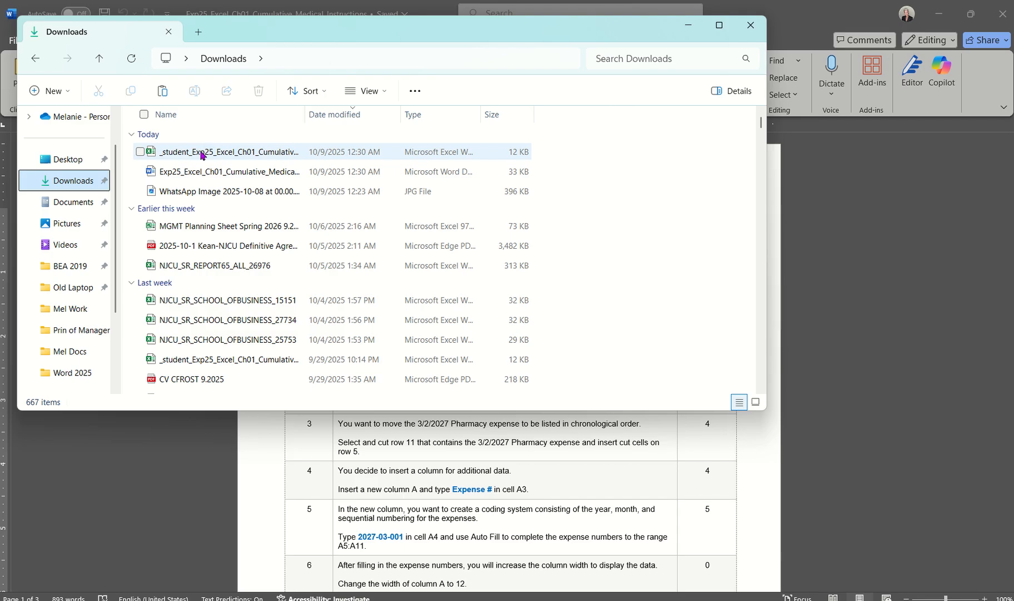
{"action": "left_click", "coordinate": [196, 172]}
{"action": "left_click", "coordinate": [199, 153], "text": "ctrl"}
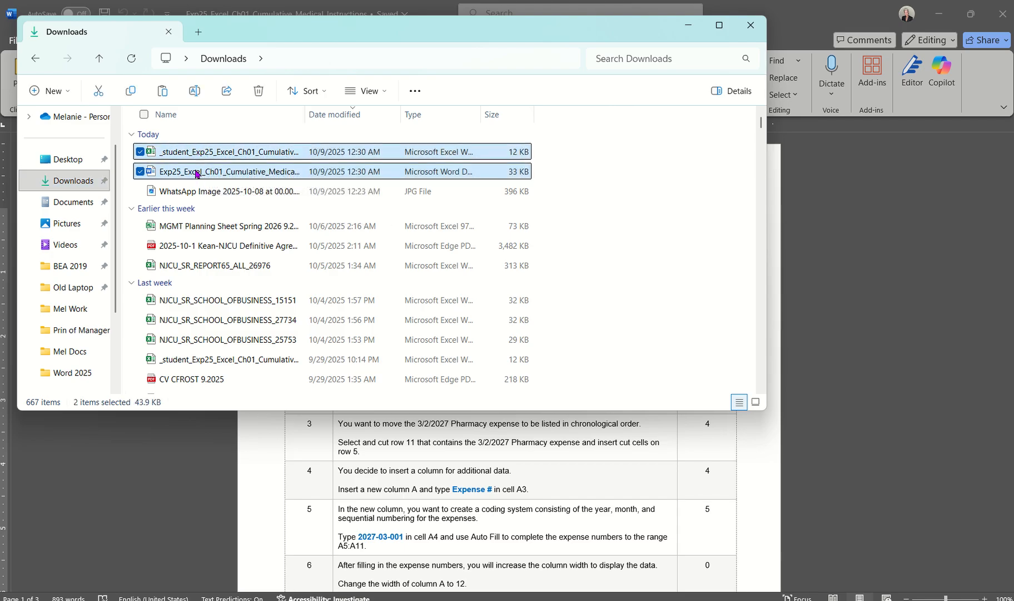
{"action": "left_click_drag", "start_coordinate": [196, 172], "coordinate": [72, 271]}
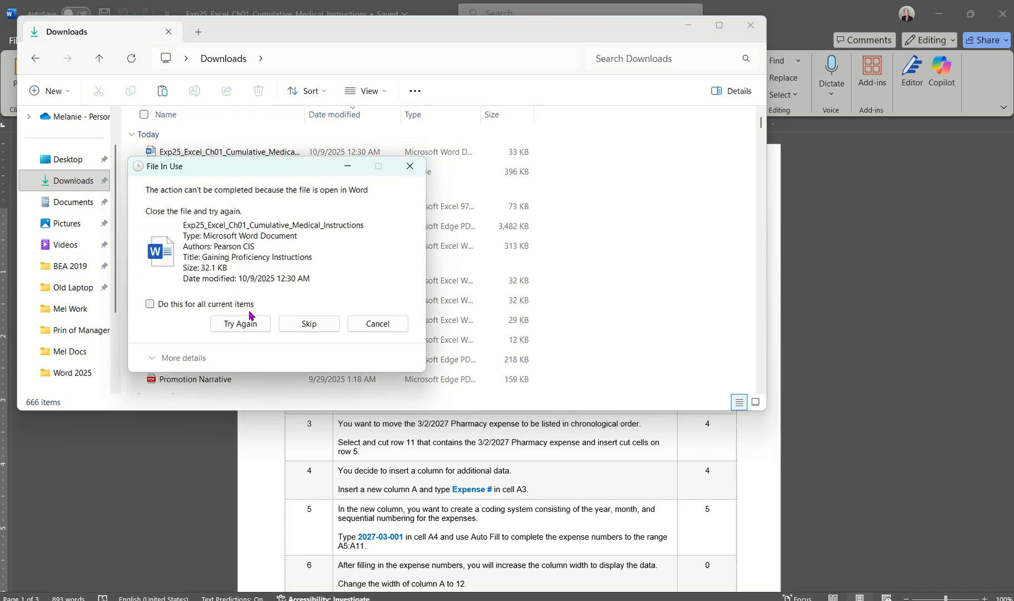
{"action": "left_click", "coordinate": [244, 325]}
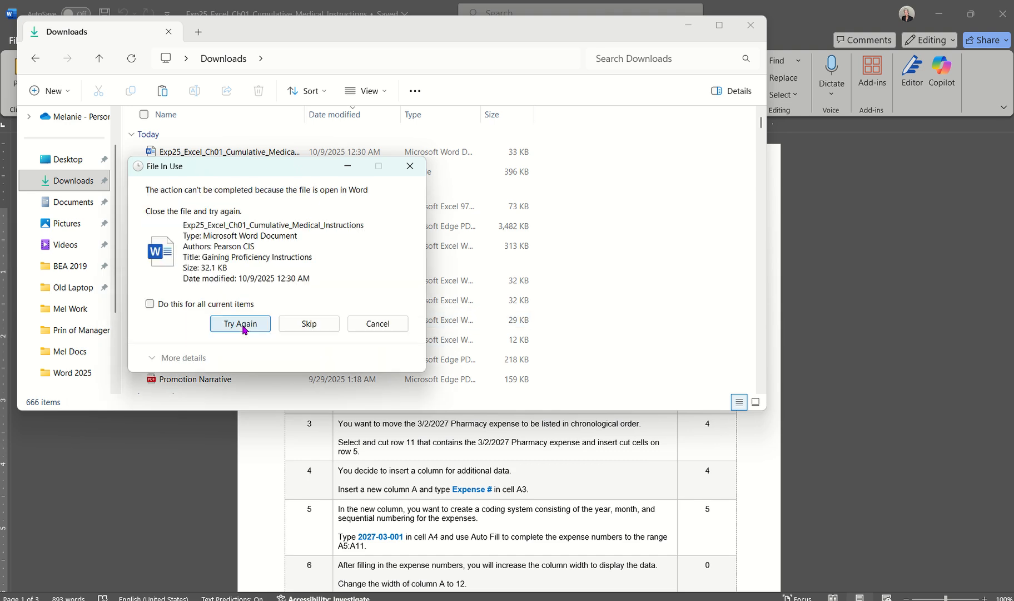
{"action": "left_click", "coordinate": [245, 329]}
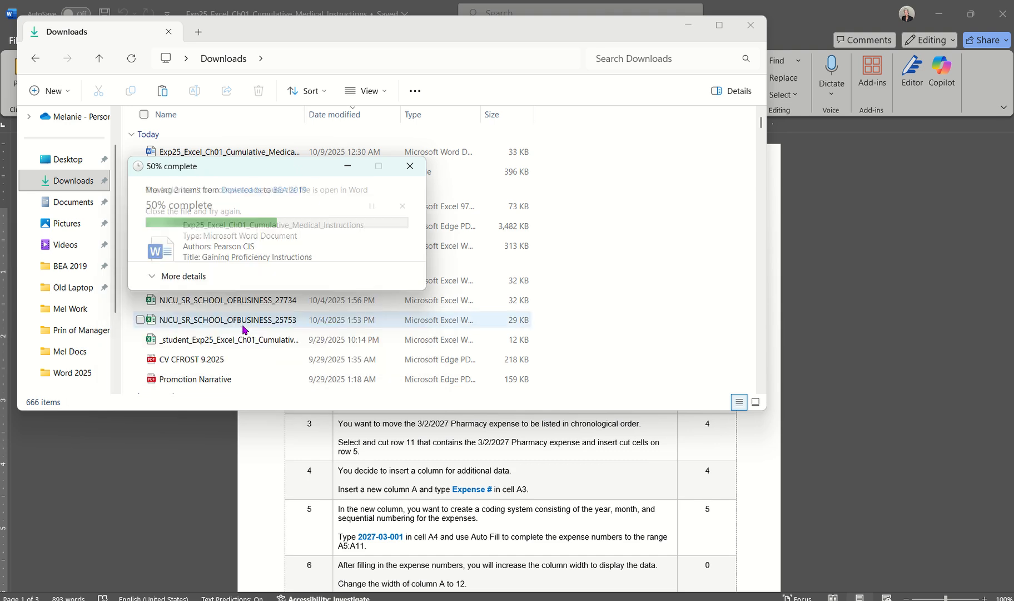
{"action": "left_click", "coordinate": [306, 324]}
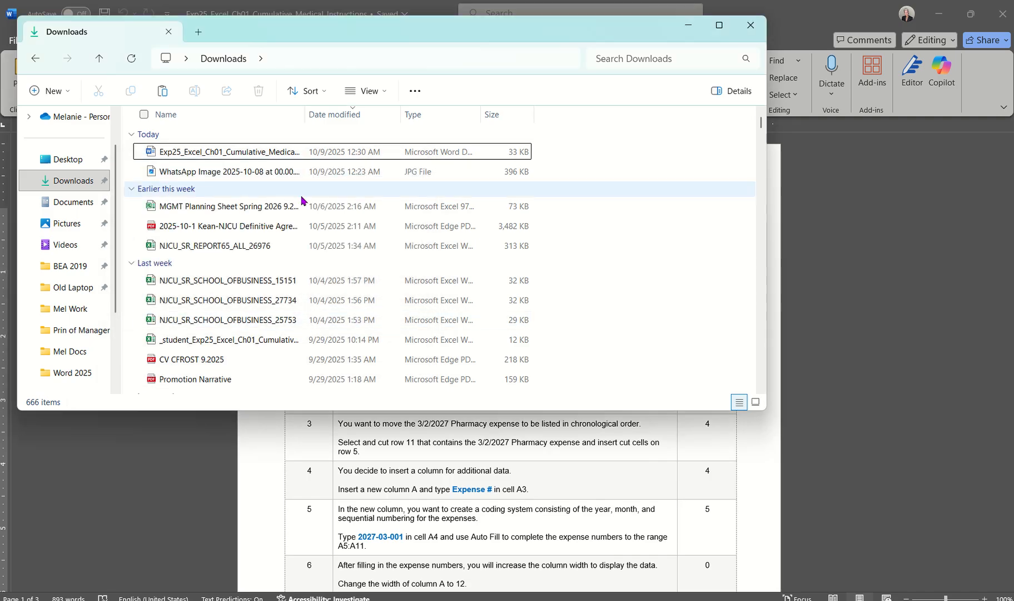
Step: Open _student_Exp25_Excel_Ch01_Cumulative_Medical (1) from the BEA 2019 folder in Excel and set the sheet zoom to 130%
{"action": "left_click", "coordinate": [77, 268]}
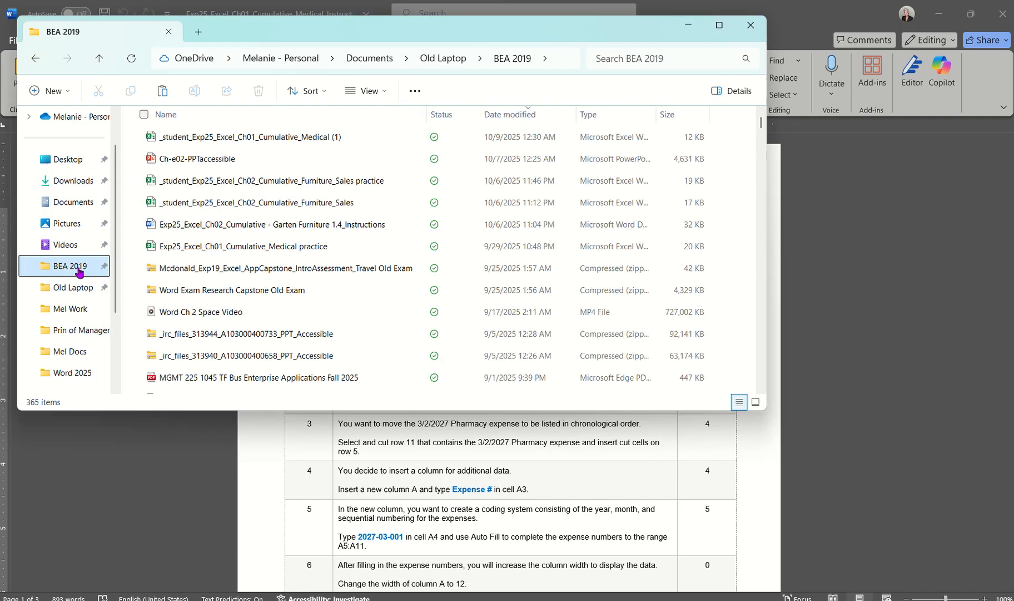
{"action": "double_click", "coordinate": [284, 137]}
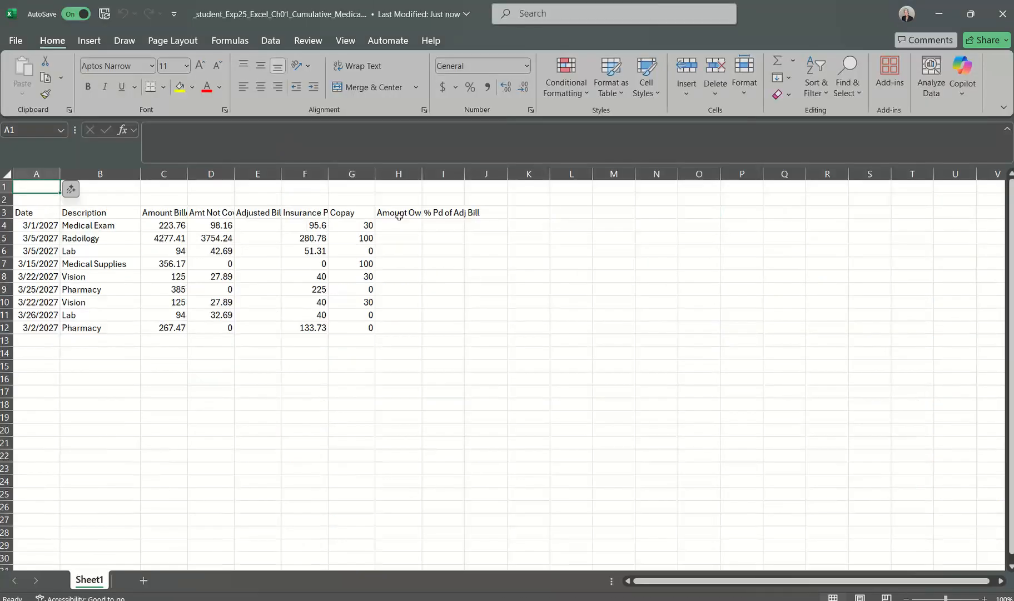
{"action": "left_click", "coordinate": [984, 598]}
{"action": "left_click", "coordinate": [984, 597]}
{"action": "left_click", "coordinate": [984, 598]}
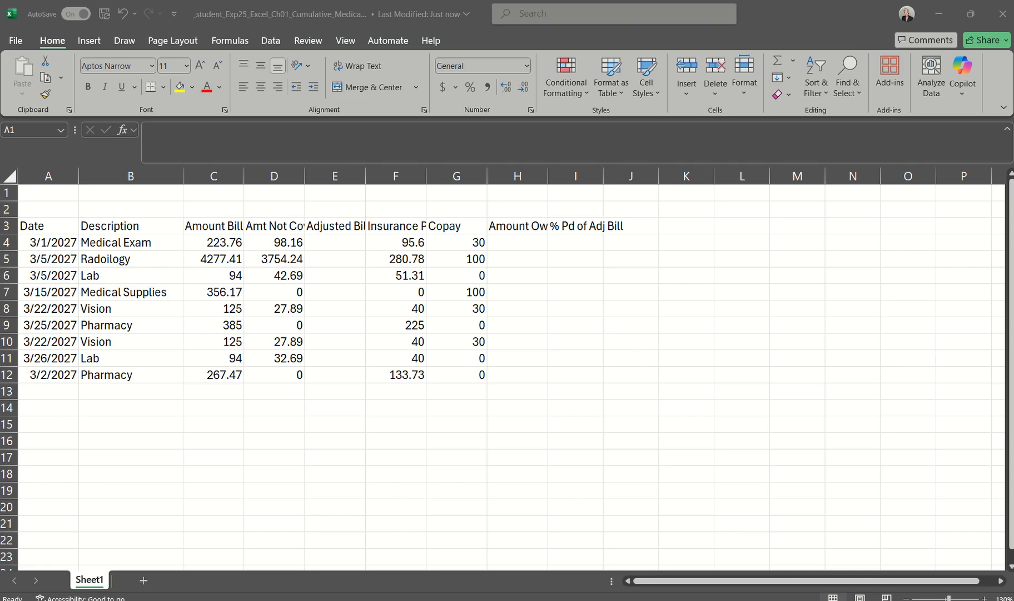
Step: Switch to the Word instructions document and review the project steps from step 1 through step 27 with their point values
{"action": "mouse_move", "coordinate": [507, 600]}
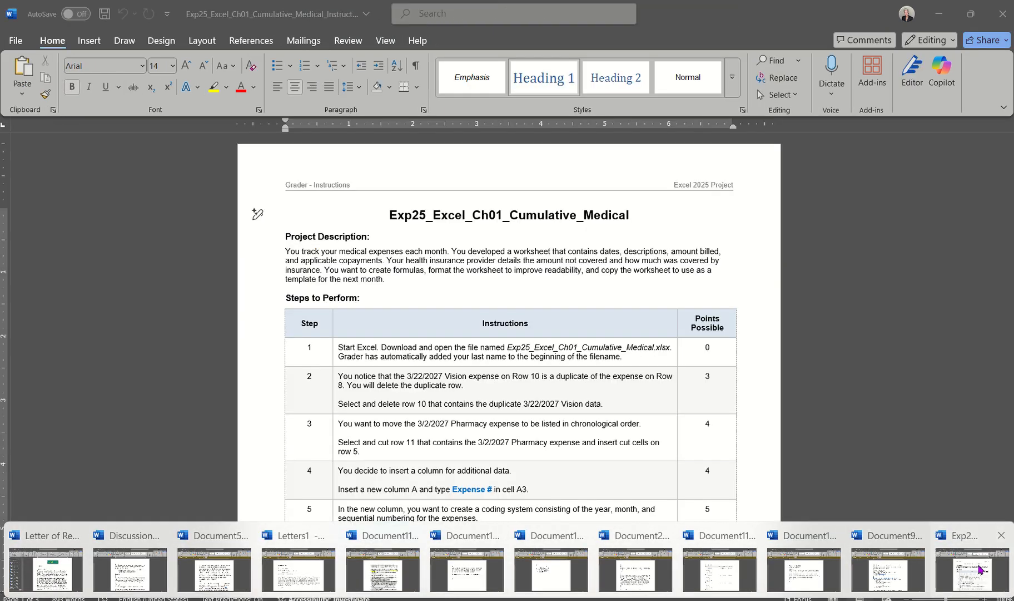
{"action": "left_click", "coordinate": [979, 569]}
{"action": "scroll", "coordinate": [799, 473], "scroll_direction": "down", "scroll_amount": 5}
{"action": "scroll", "coordinate": [799, 472], "scroll_direction": "up", "scroll_amount": 4}
{"action": "scroll", "coordinate": [800, 472], "scroll_direction": "down", "scroll_amount": 1}
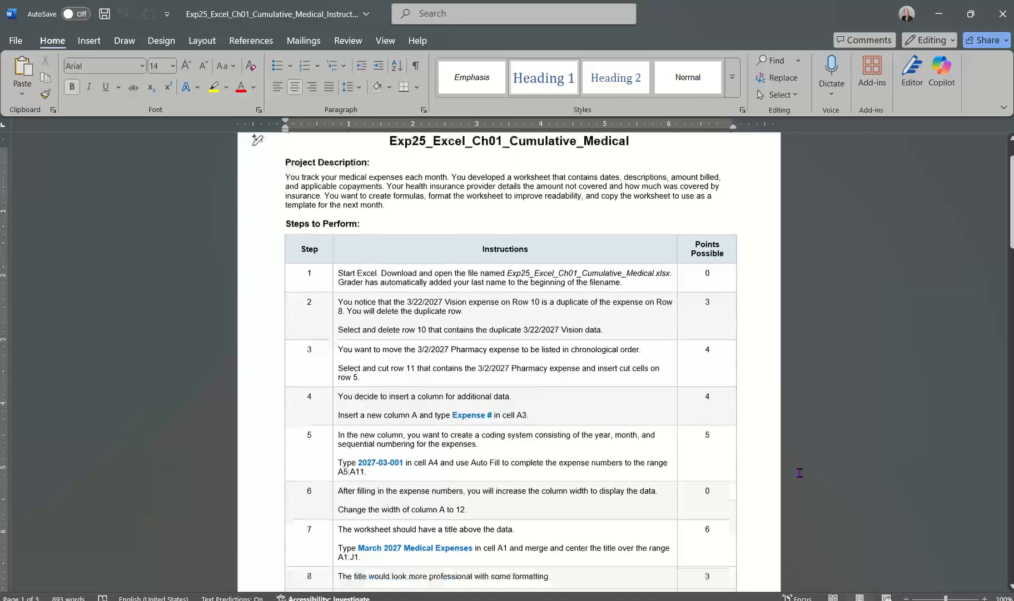
{"action": "scroll", "coordinate": [800, 472], "scroll_direction": "down", "scroll_amount": 20}
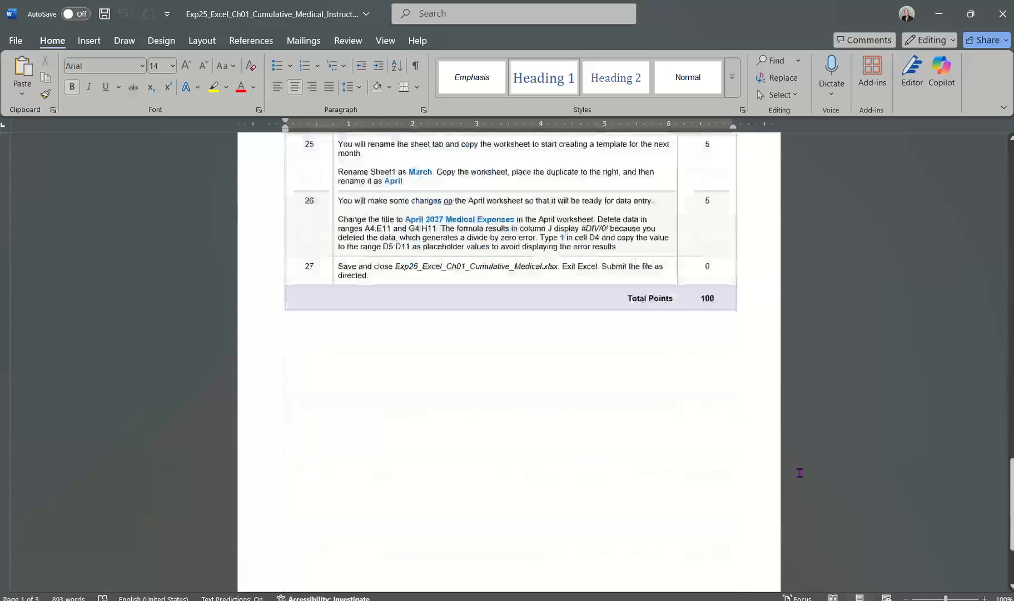
{"action": "scroll", "coordinate": [762, 527], "scroll_direction": "up", "scroll_amount": 2}
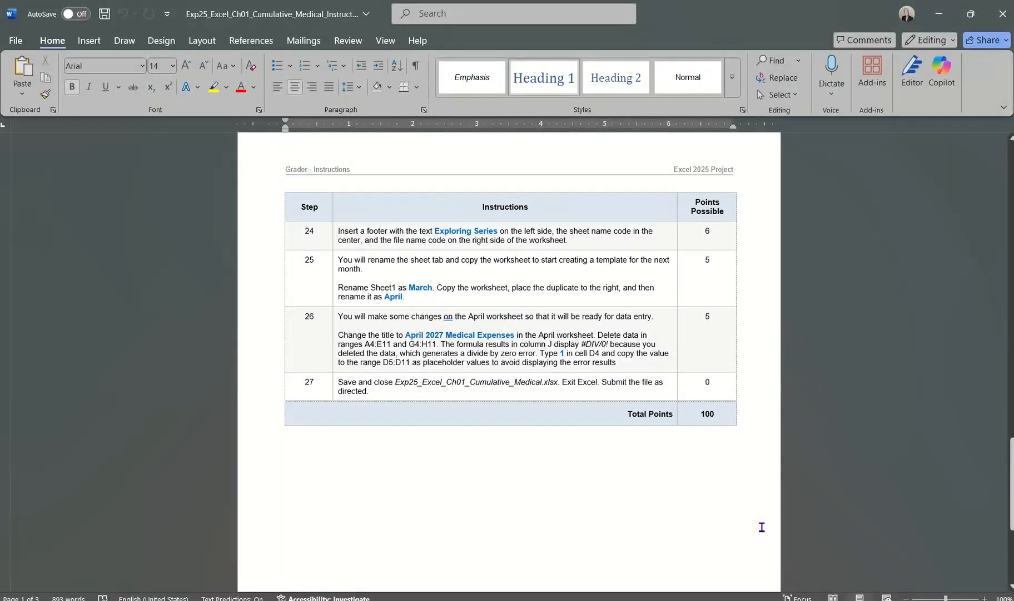
{"action": "scroll", "coordinate": [762, 526], "scroll_direction": "up", "scroll_amount": 1}
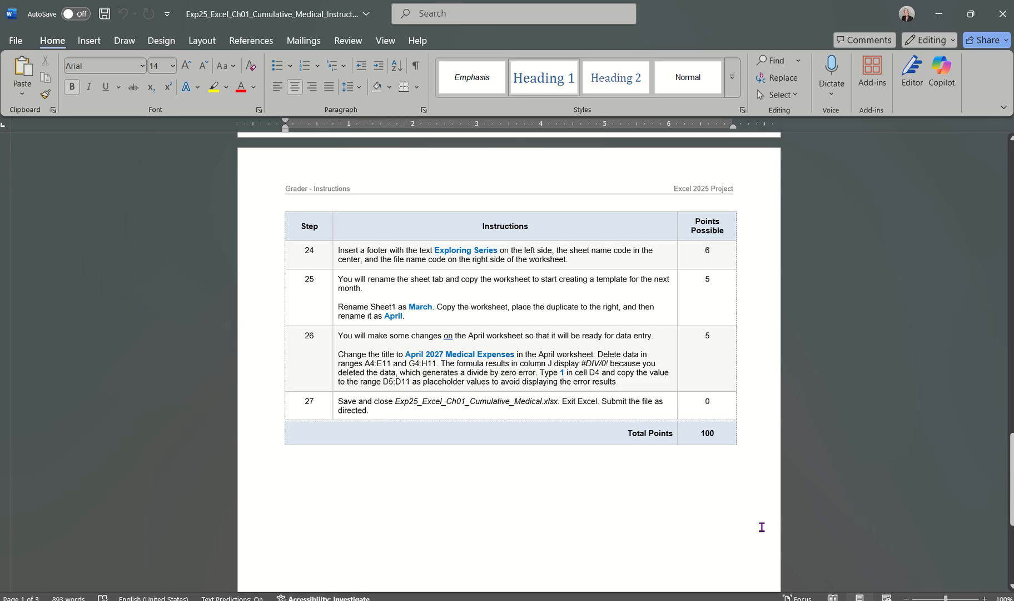
{"action": "scroll", "coordinate": [762, 527], "scroll_direction": "up", "scroll_amount": 6}
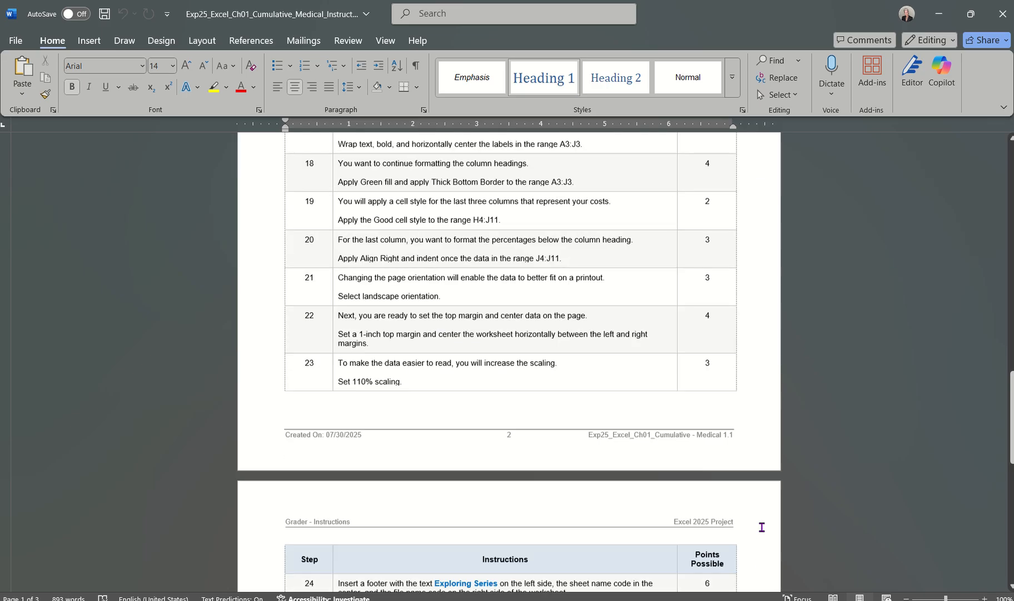
{"action": "scroll", "coordinate": [762, 526], "scroll_direction": "up", "scroll_amount": 15}
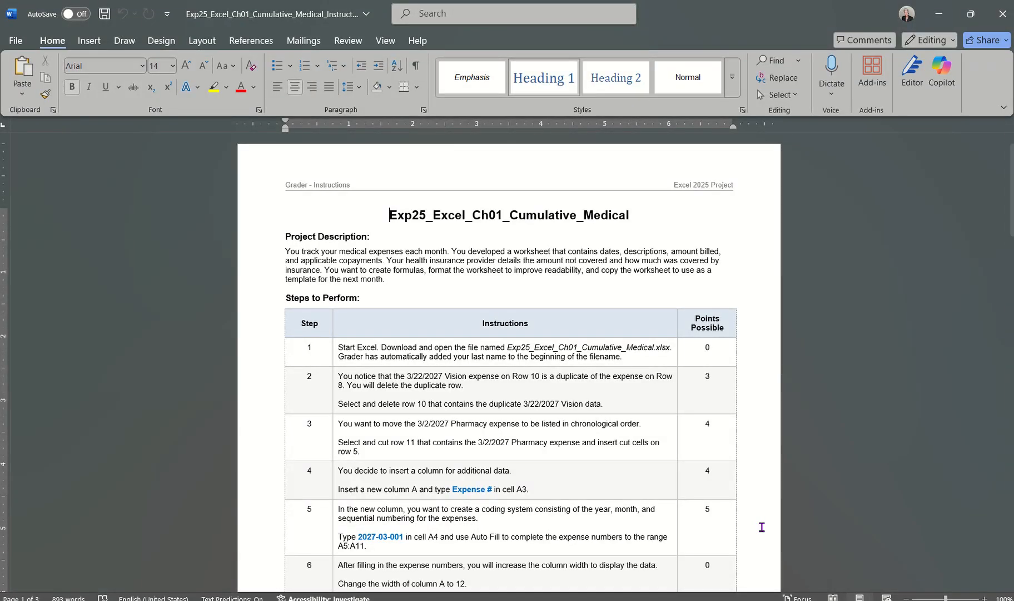
{"action": "scroll", "coordinate": [762, 527], "scroll_direction": "down", "scroll_amount": 14}
{"action": "scroll", "coordinate": [762, 527], "scroll_direction": "down", "scroll_amount": 5}
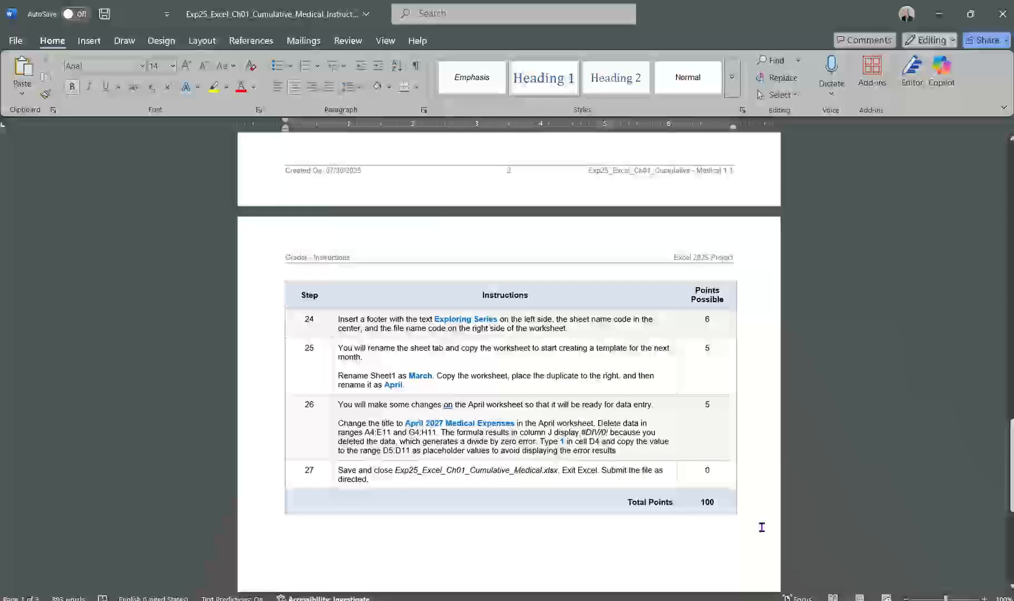
{"action": "scroll", "coordinate": [761, 527], "scroll_direction": "down", "scroll_amount": 3}
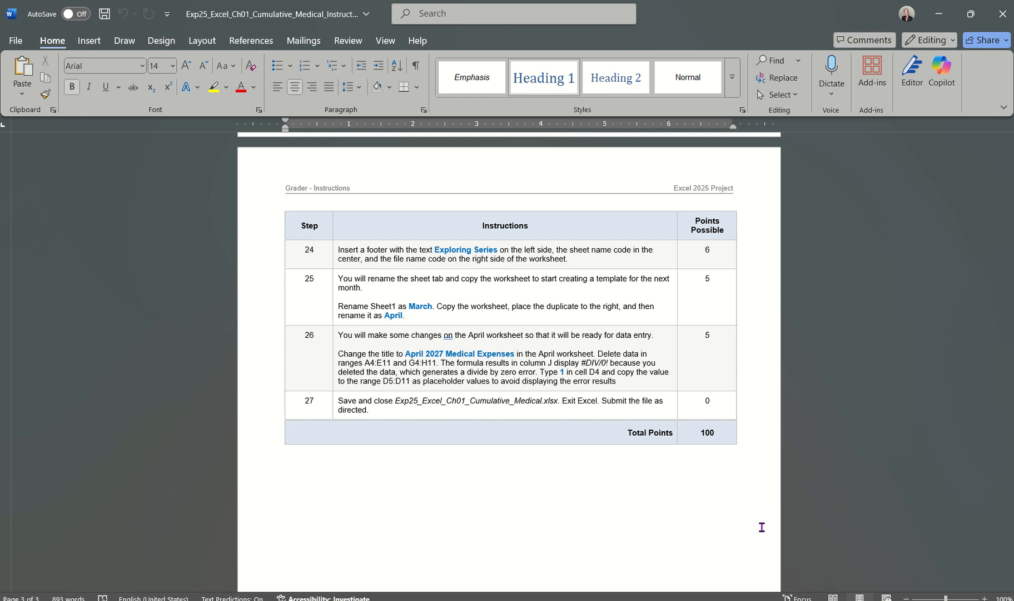
{"action": "scroll", "coordinate": [690, 408], "scroll_direction": "up", "scroll_amount": 20}
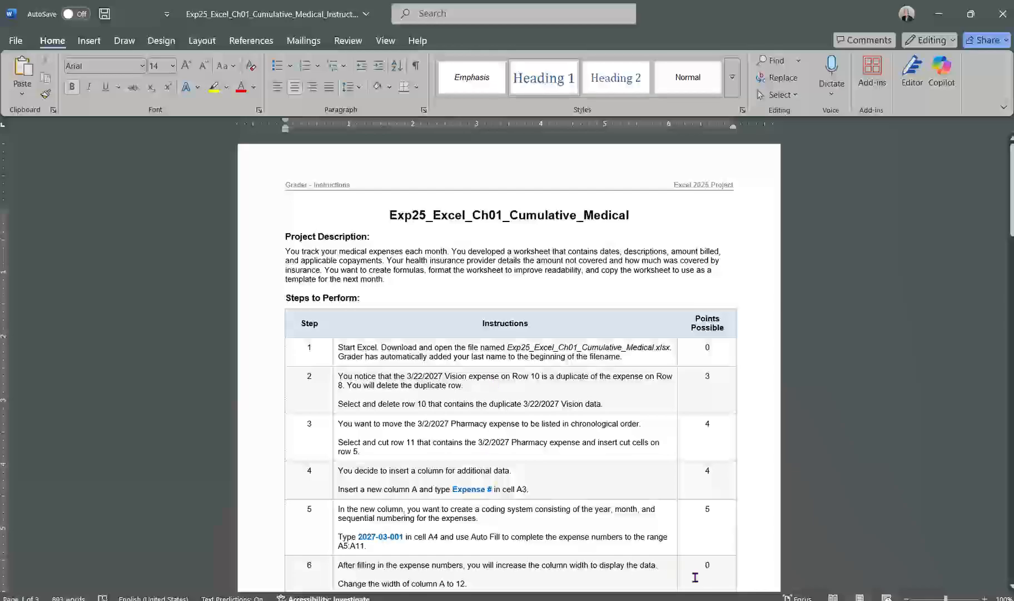
Step: Switch to the Excel student workbook and save a copy in the BEA 2019 folder as Excel_Ch01_Cumulative_Medical Video
{"action": "mouse_move", "coordinate": [688, 600]}
{"action": "left_click", "coordinate": [767, 557]}
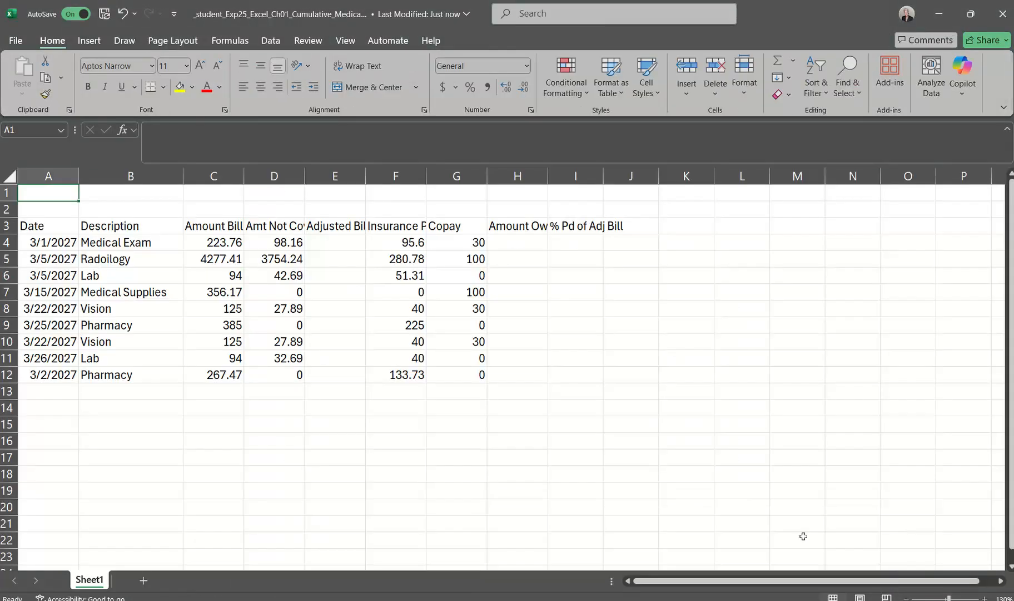
{"action": "left_click", "coordinate": [17, 40]}
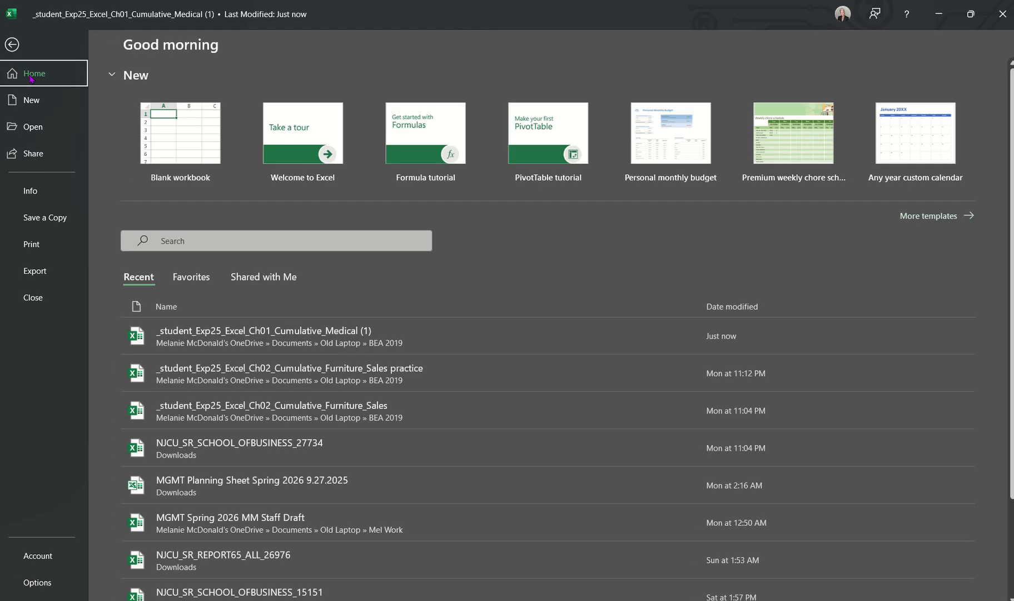
{"action": "left_click", "coordinate": [45, 217]}
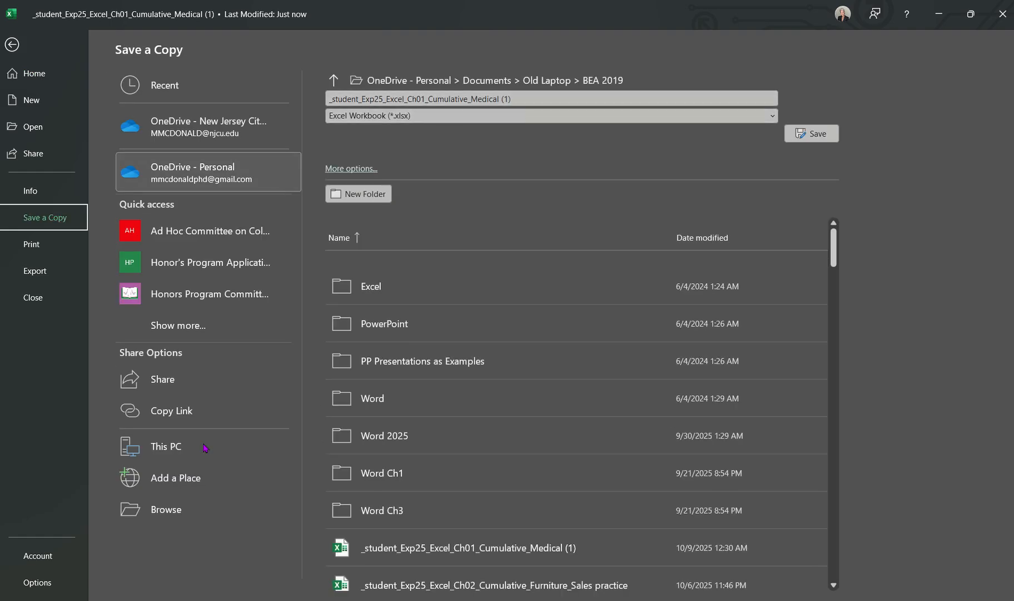
{"action": "left_click", "coordinate": [173, 512]}
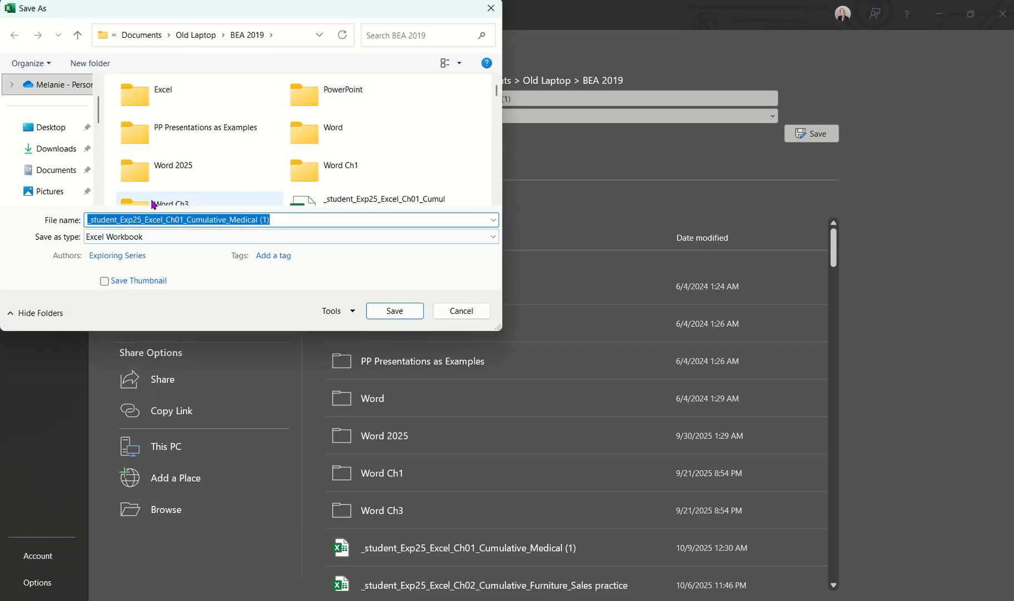
{"action": "scroll", "coordinate": [49, 195], "scroll_direction": "down", "scroll_amount": 2}
{"action": "left_click", "coordinate": [46, 106]}
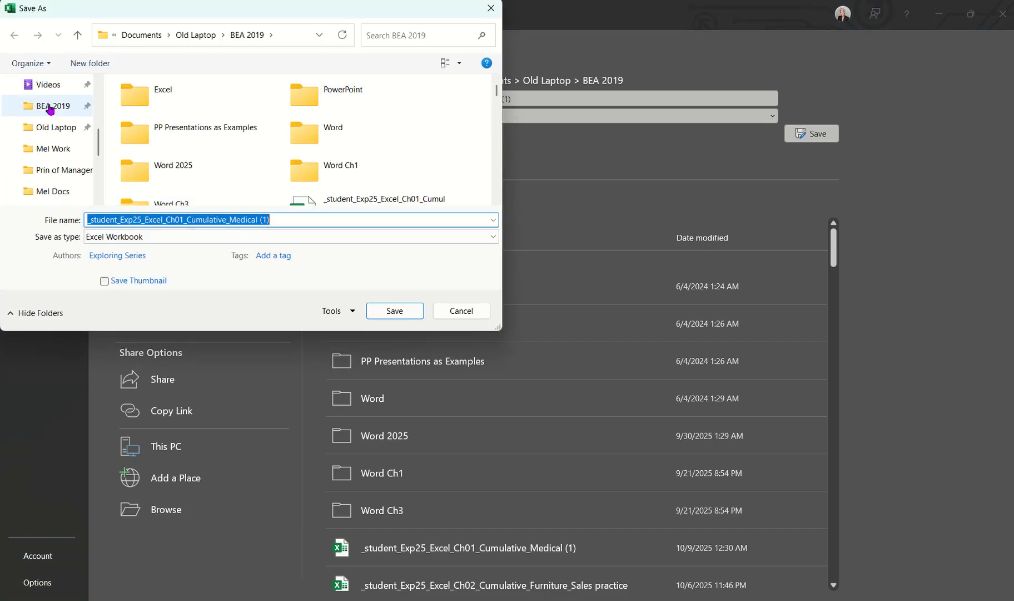
{"action": "triple_click", "coordinate": [147, 219]}
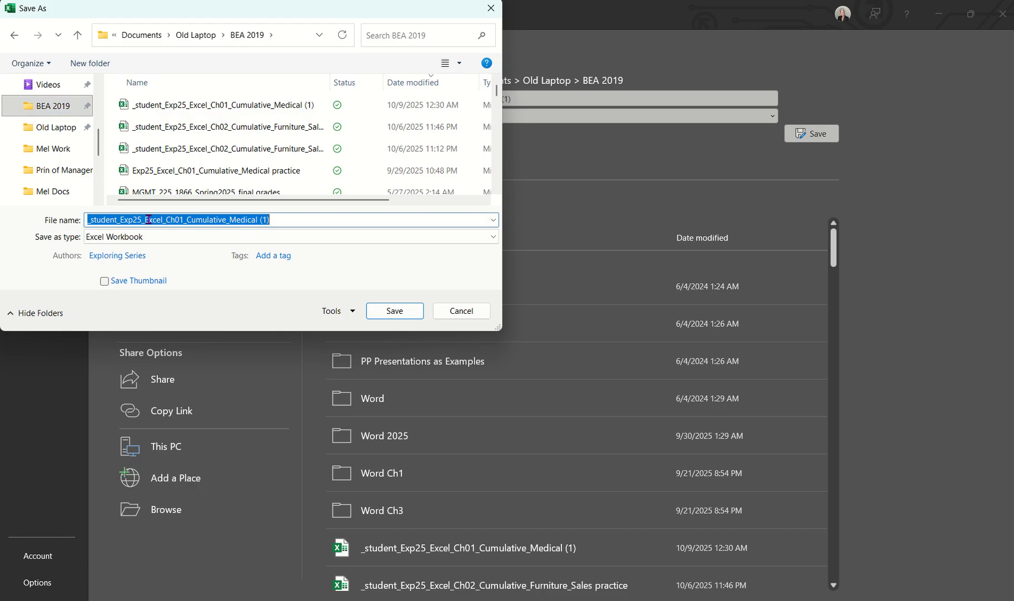
{"action": "left_click_drag", "start_coordinate": [145, 219], "coordinate": [75, 213]}
{"action": "key", "text": "BackSpace"}
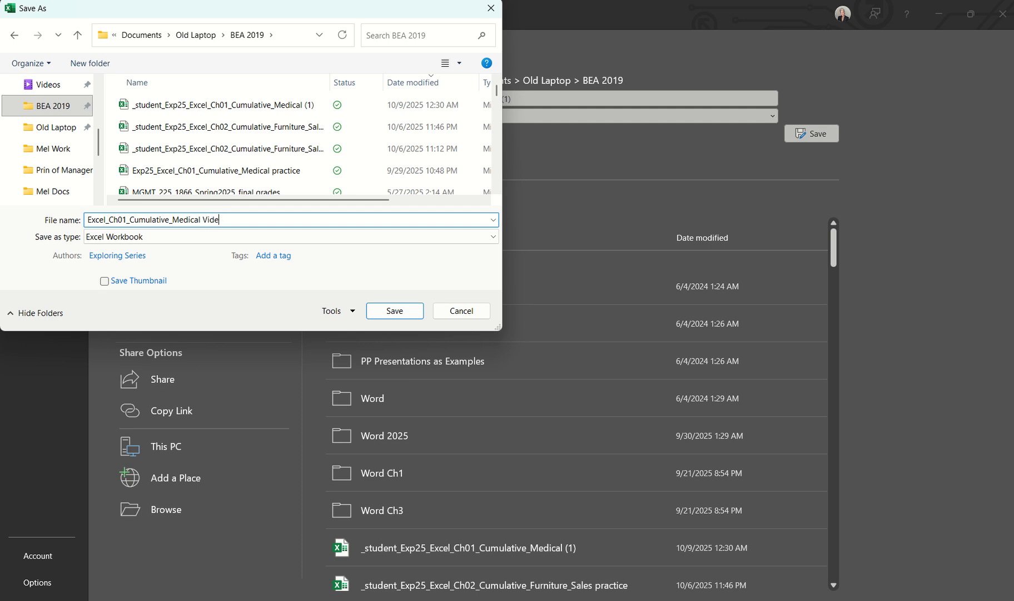
{"action": "left_click", "coordinate": [392, 312]}
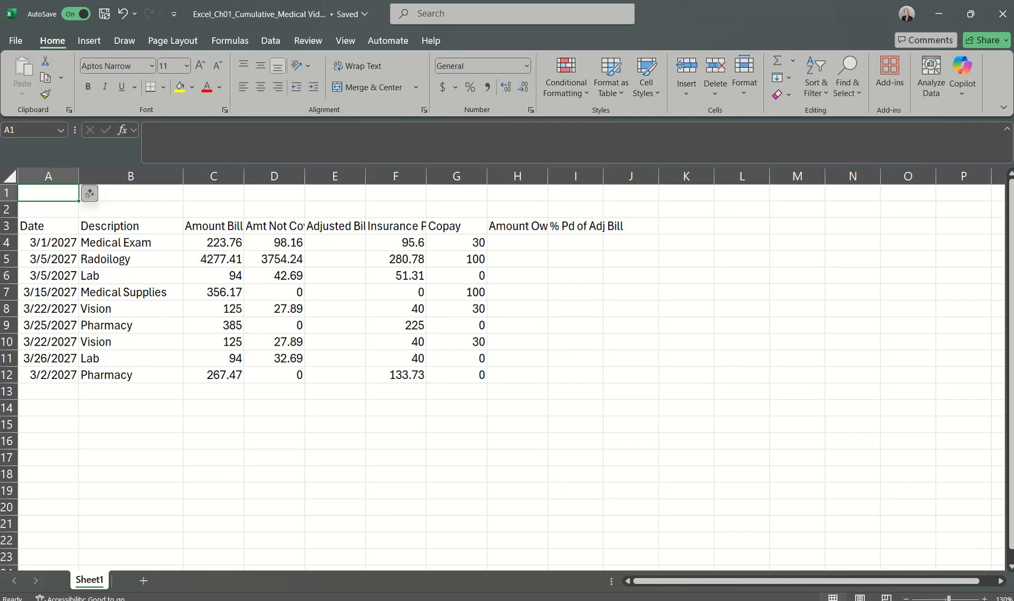
Step: Switch to the Word instructions document, set its zoom to 120%, and read the first project steps
{"action": "mouse_move", "coordinate": [612, 599]}
{"action": "left_click", "coordinate": [960, 571]}
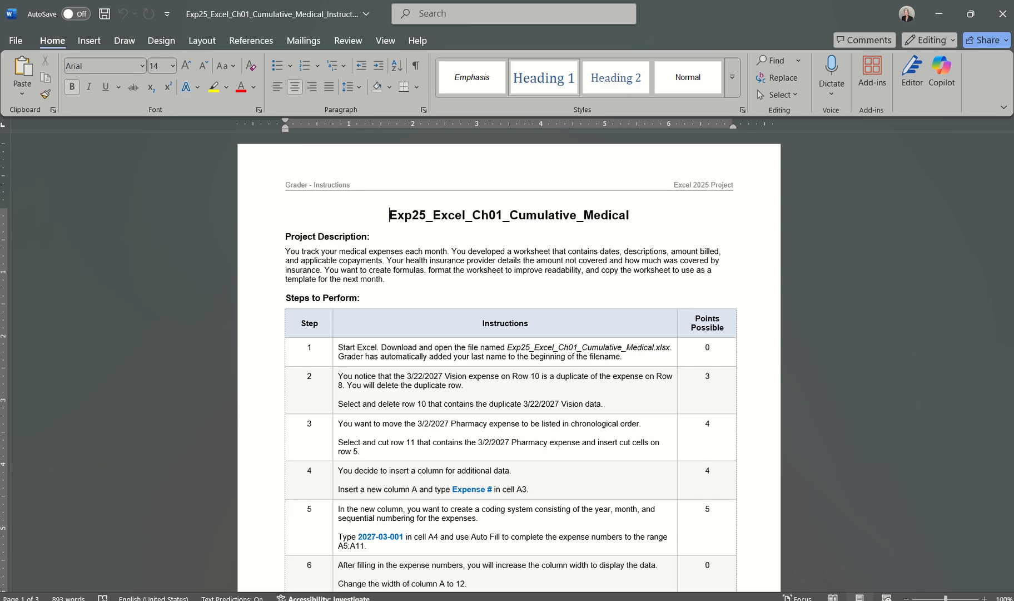
{"action": "left_click", "coordinate": [985, 599]}
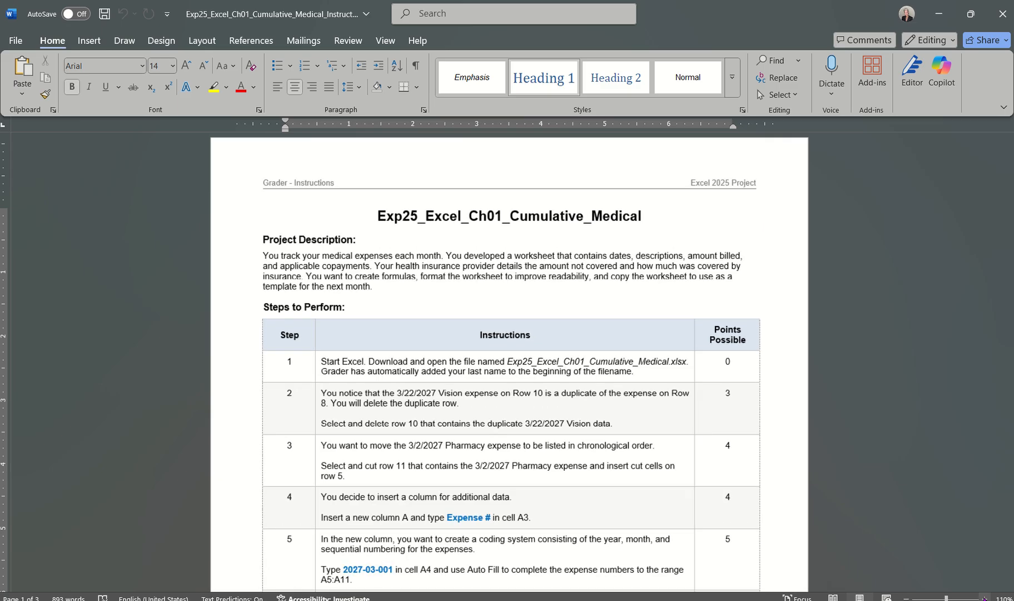
{"action": "left_click", "coordinate": [985, 599]}
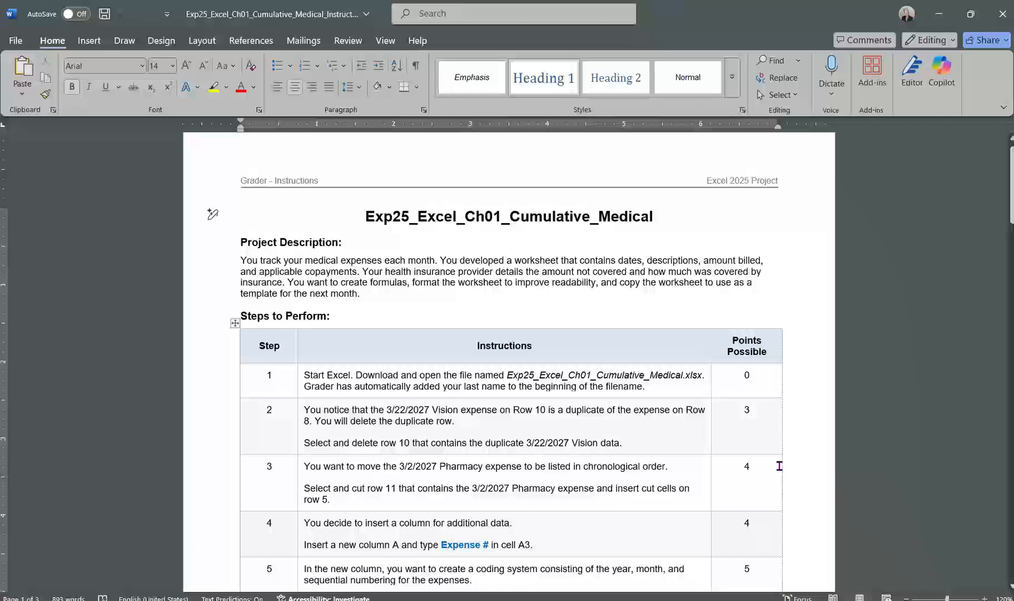
{"action": "scroll", "coordinate": [778, 466], "scroll_direction": "down", "scroll_amount": 2}
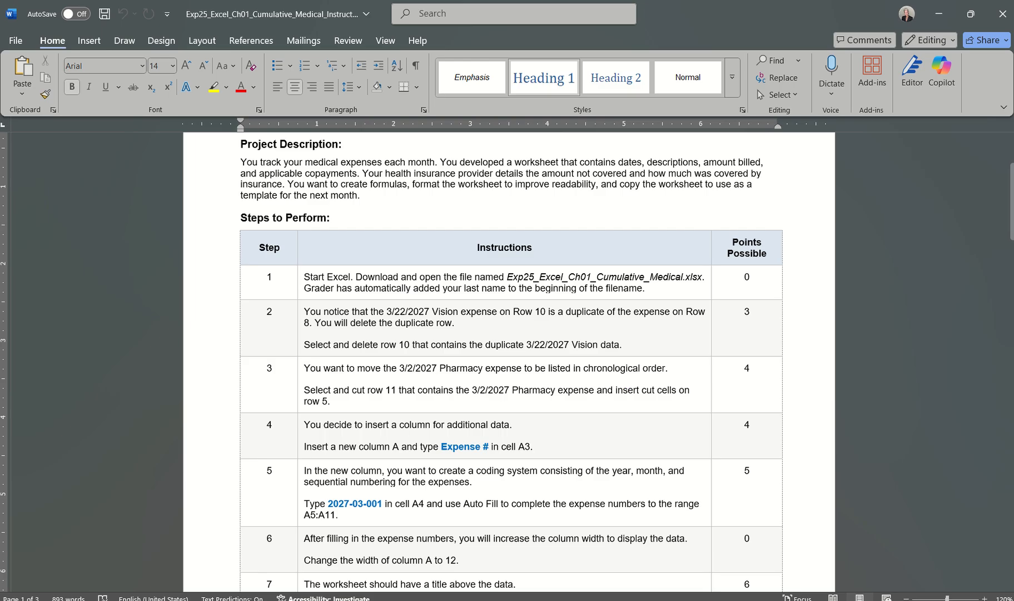
Step: Return to the Excel workbook and delete row 10, which holds the duplicate 3/22/2027 Vision expense
{"action": "mouse_move", "coordinate": [684, 600]}
{"action": "left_click", "coordinate": [797, 581]}
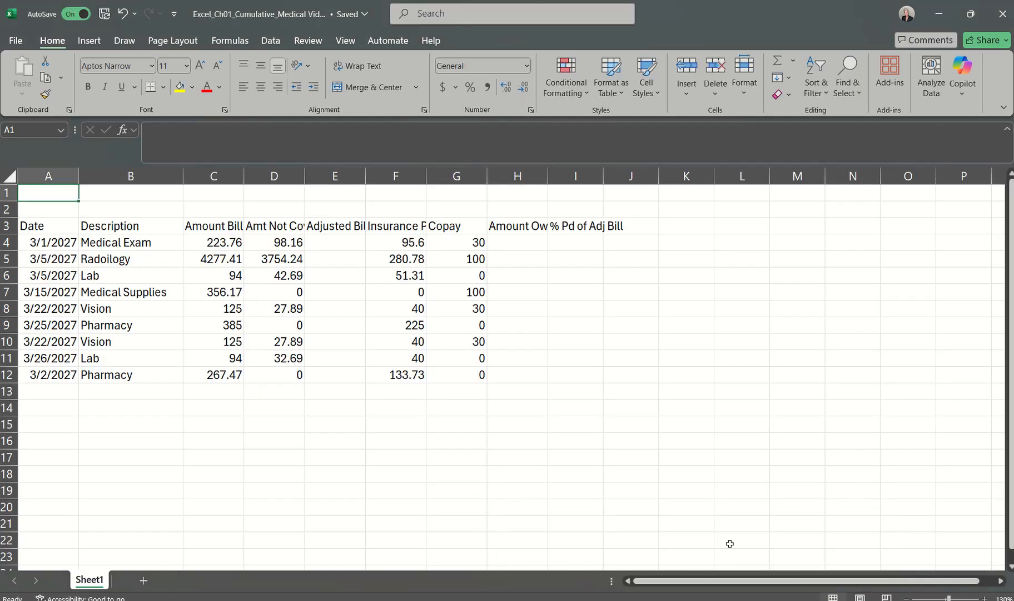
{"action": "left_click", "coordinate": [8, 340]}
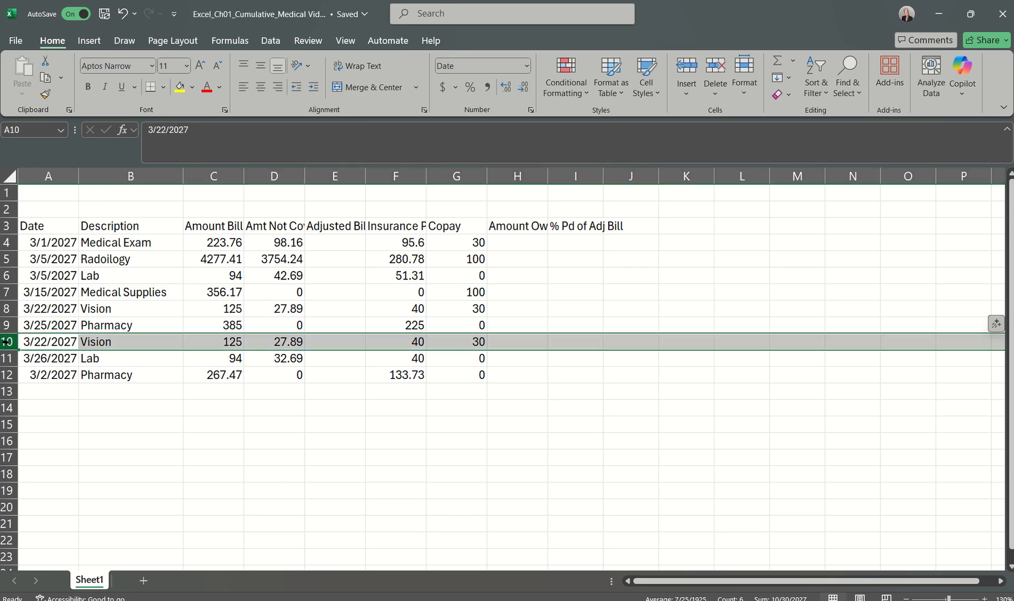
{"action": "right_click", "coordinate": [10, 343]}
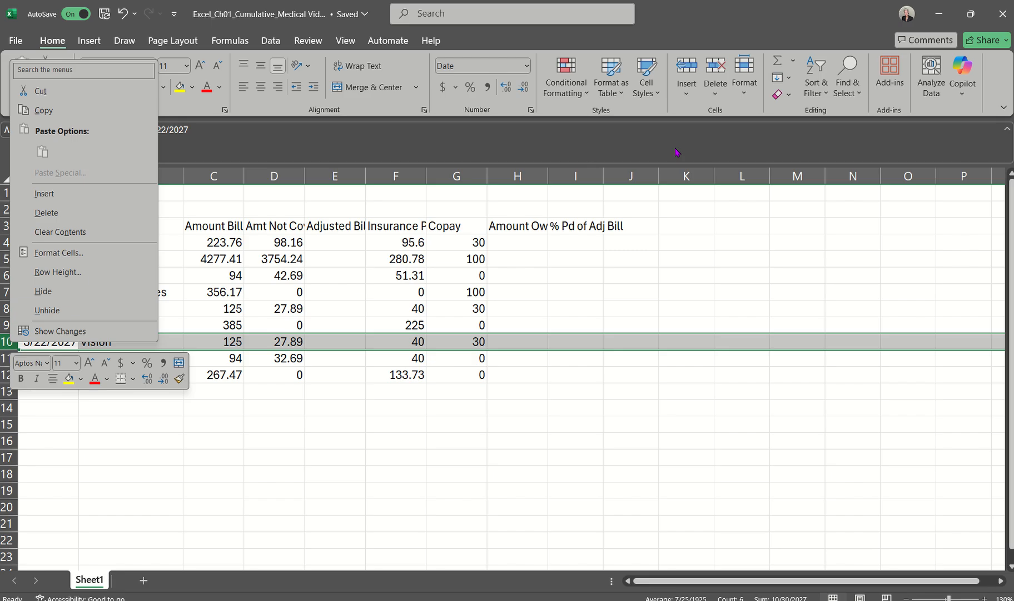
{"action": "left_click", "coordinate": [53, 44]}
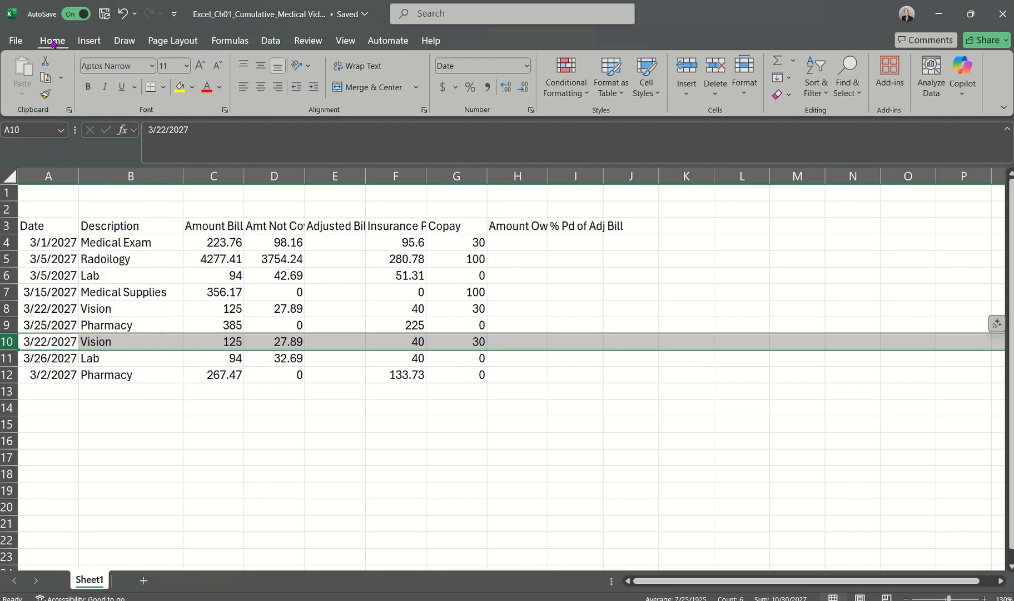
{"action": "left_click", "coordinate": [719, 93]}
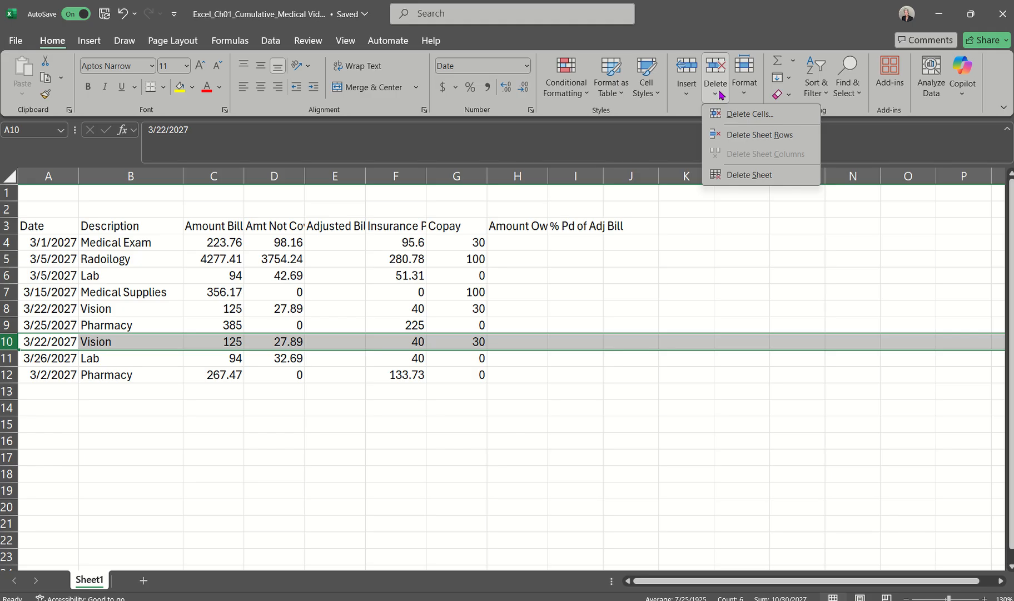
{"action": "left_click", "coordinate": [741, 139]}
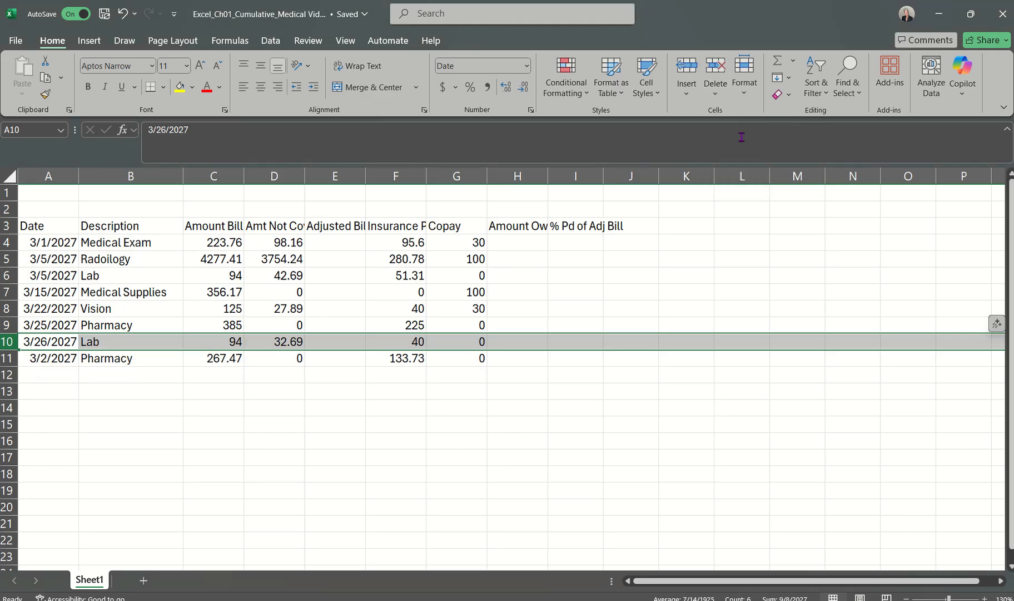
{"action": "left_click", "coordinate": [492, 391]}
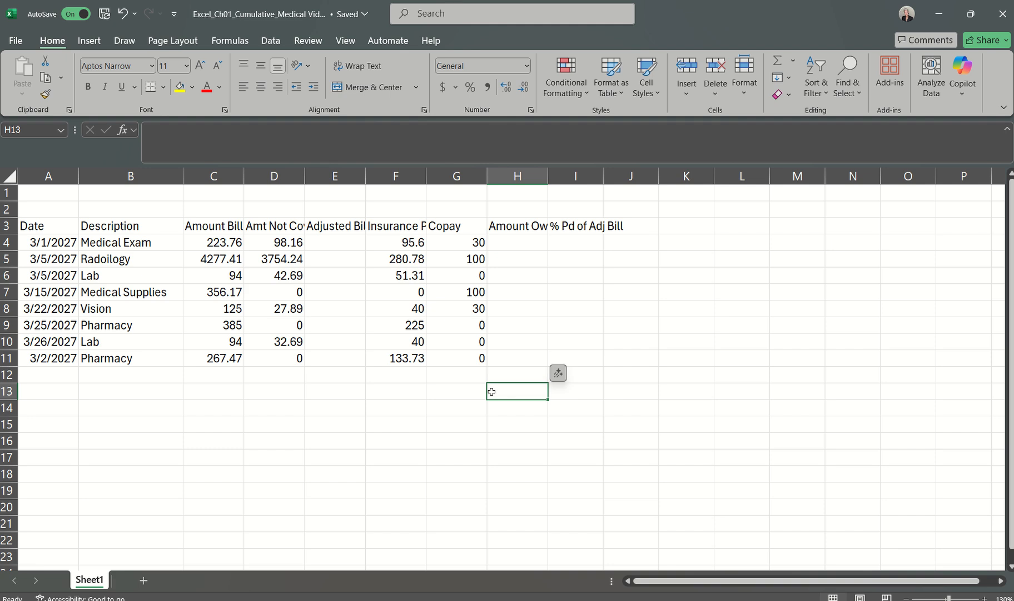
Step: Read step 3 in the Word instructions document and return to the Excel_Ch01_Cumulative_Medical Video workbook
{"action": "left_click", "coordinate": [584, 600]}
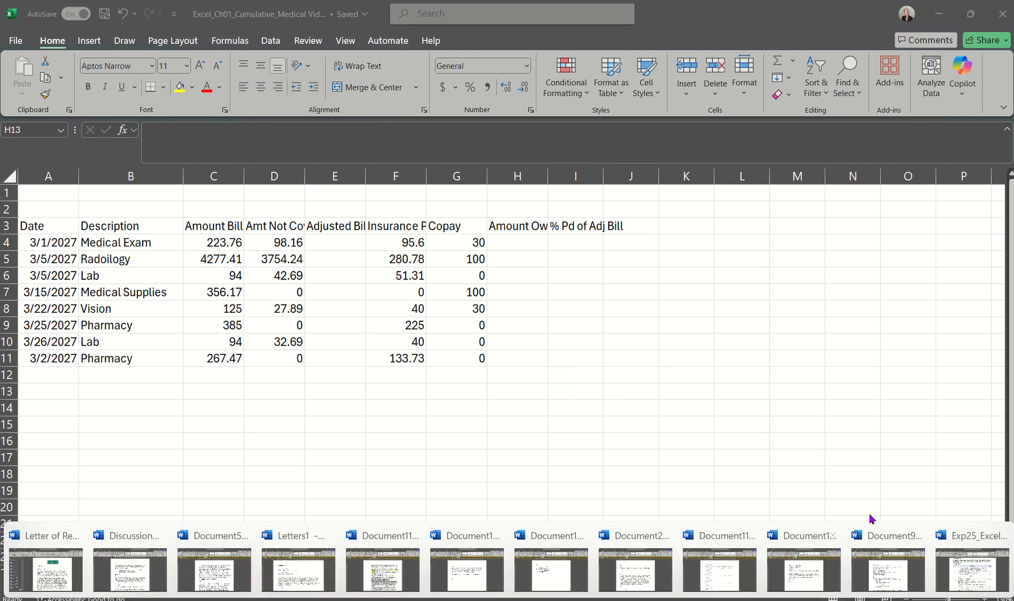
{"action": "left_click", "coordinate": [967, 568]}
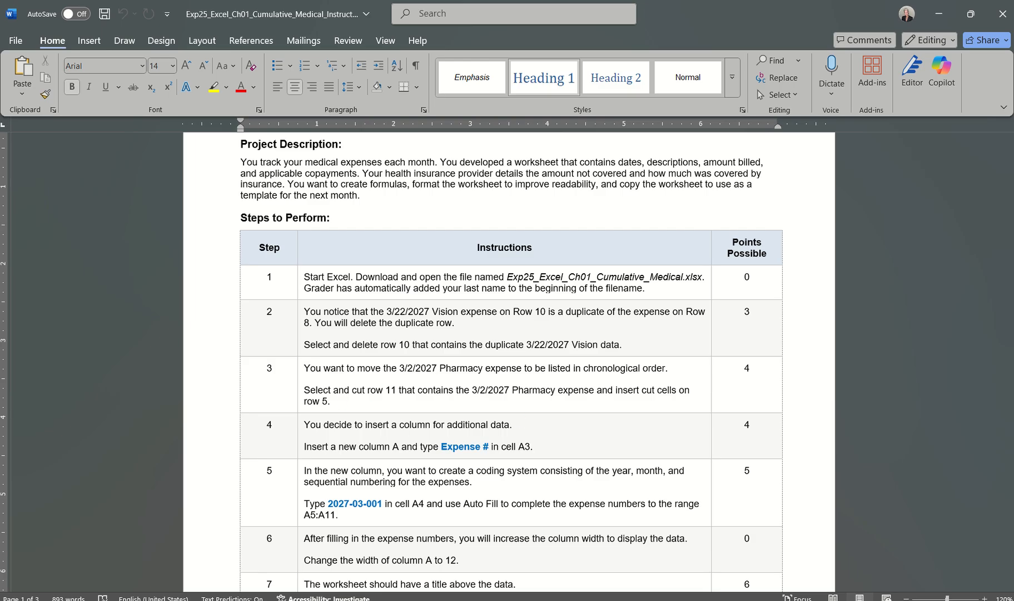
{"action": "mouse_move", "coordinate": [539, 600]}
{"action": "mouse_move", "coordinate": [743, 600]}
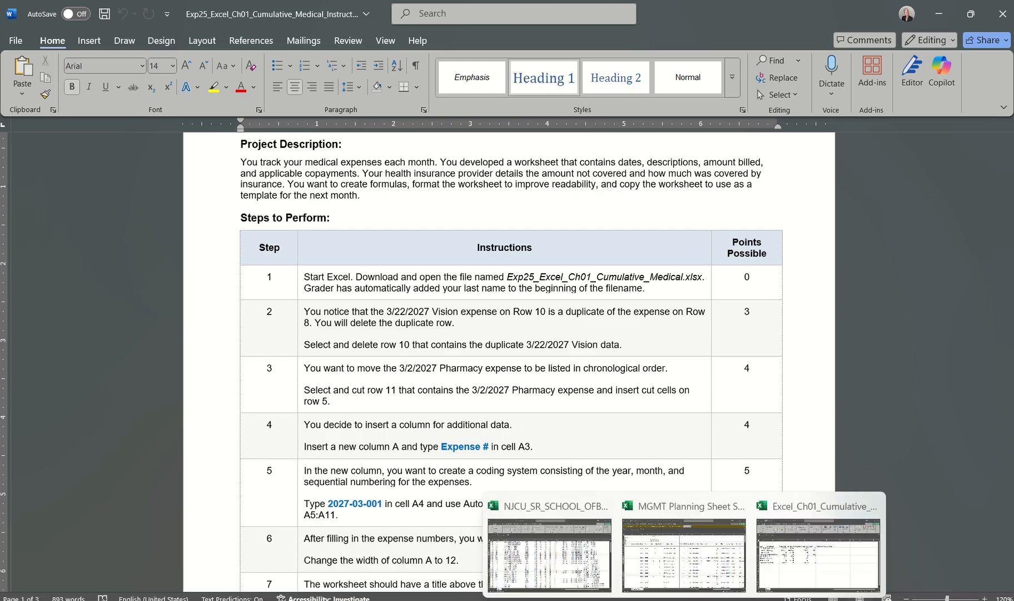
{"action": "left_click", "coordinate": [884, 551]}
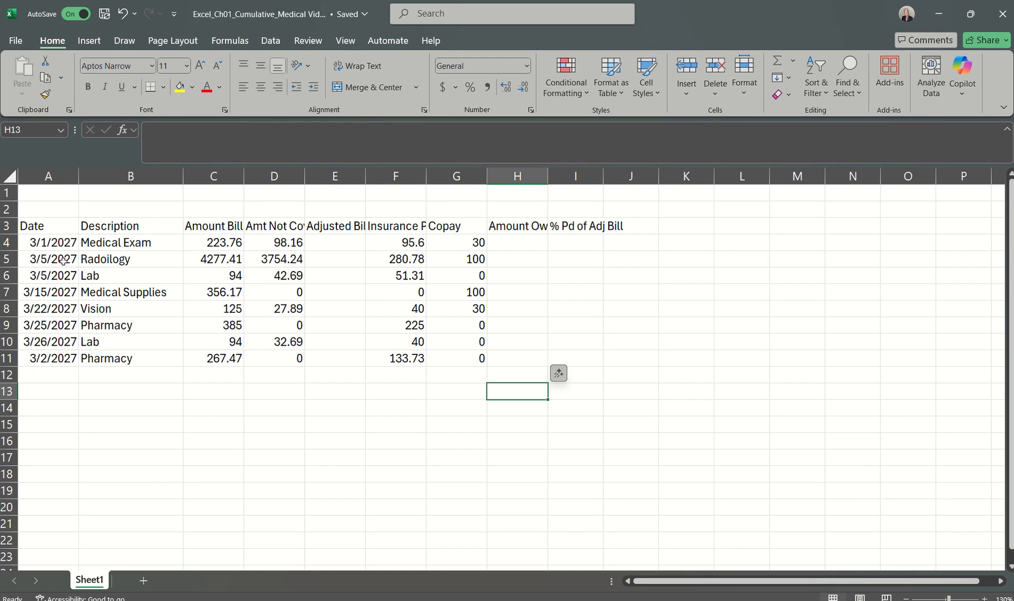
Step: Cut row 11 with the 3/2/2027 Pharmacy expense and insert the cut cells at row 5
{"action": "left_click", "coordinate": [6, 358]}
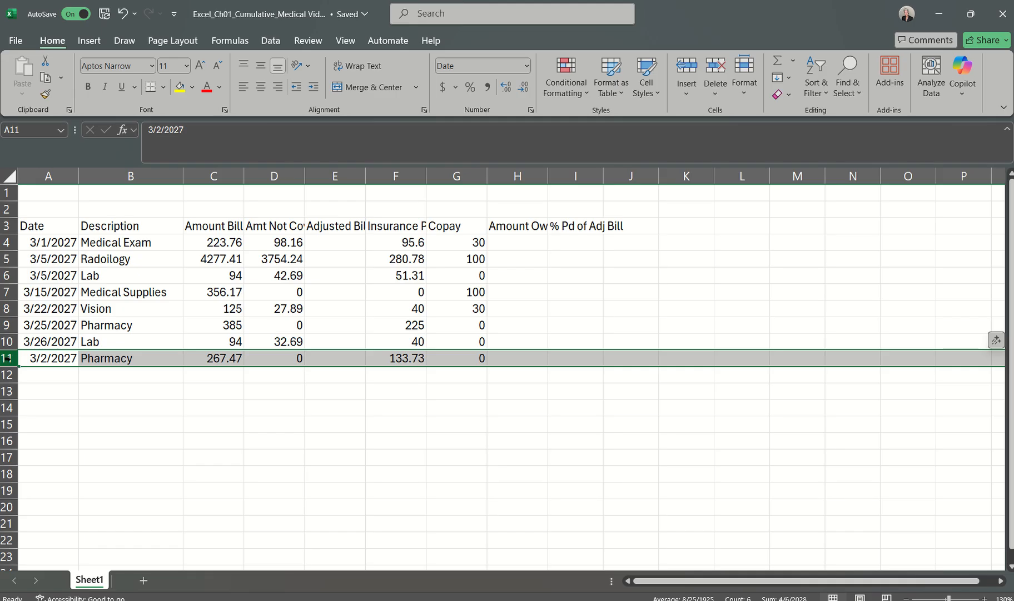
{"action": "left_click", "coordinate": [37, 355]}
{"action": "left_click", "coordinate": [9, 358]}
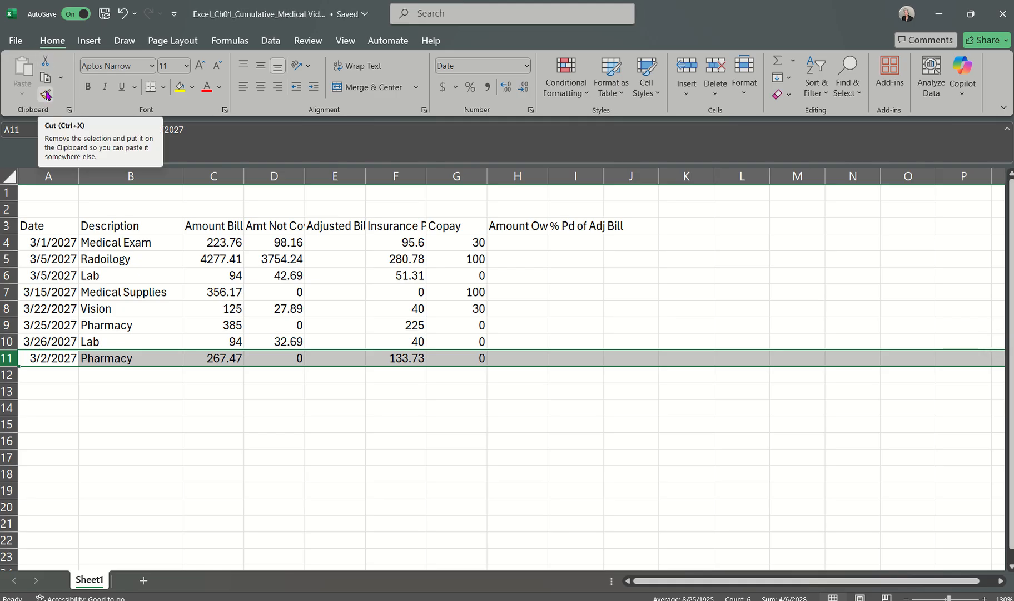
{"action": "left_click", "coordinate": [46, 60]}
{"action": "left_click", "coordinate": [46, 61]}
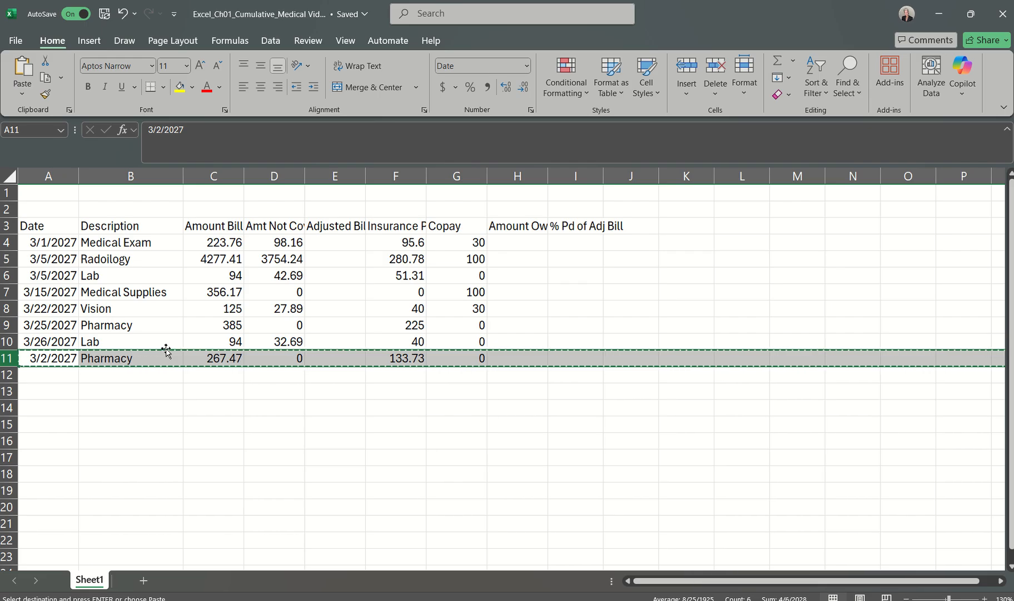
{"action": "left_click", "coordinate": [8, 259]}
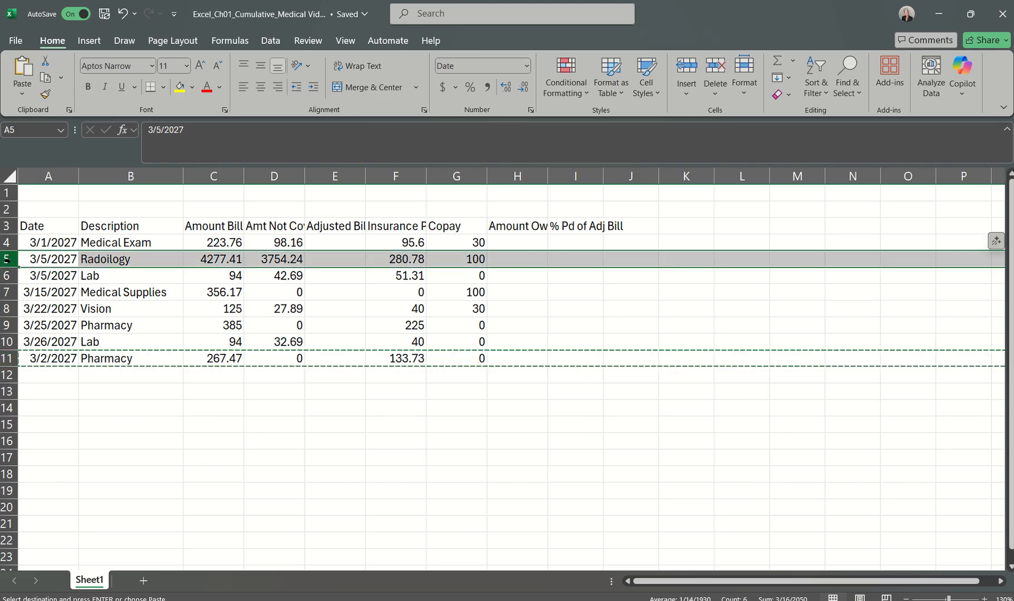
{"action": "right_click", "coordinate": [8, 259]}
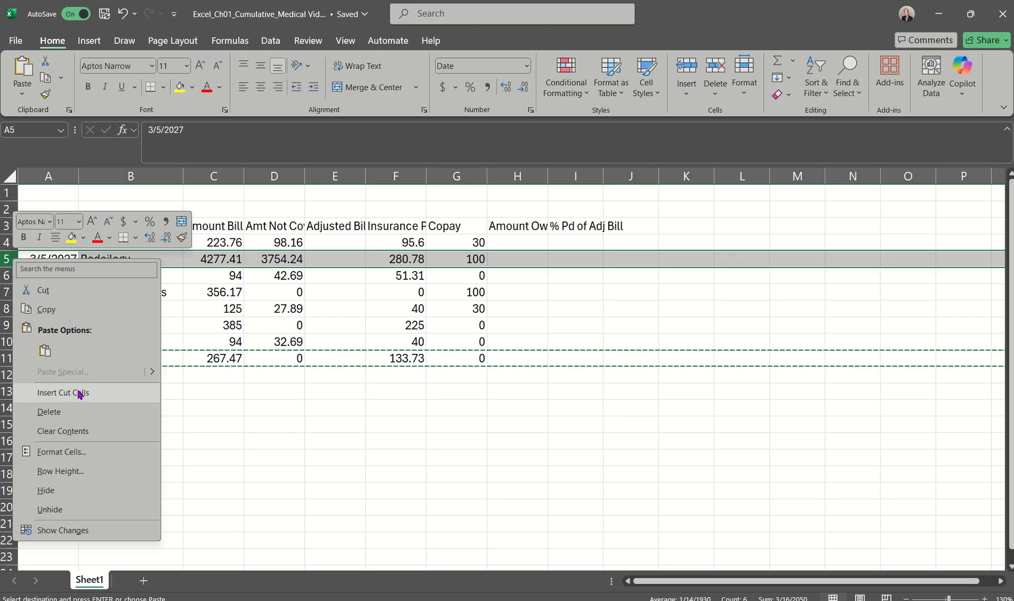
{"action": "left_click", "coordinate": [12, 265]}
{"action": "right_click", "coordinate": [11, 261]}
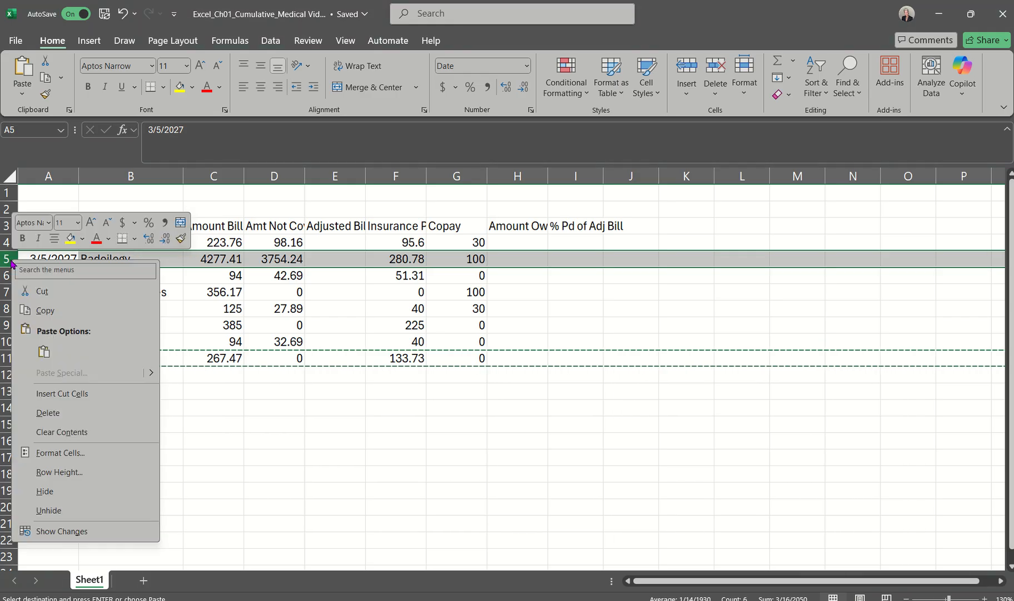
{"action": "left_click", "coordinate": [54, 395]}
{"action": "left_click", "coordinate": [105, 361]}
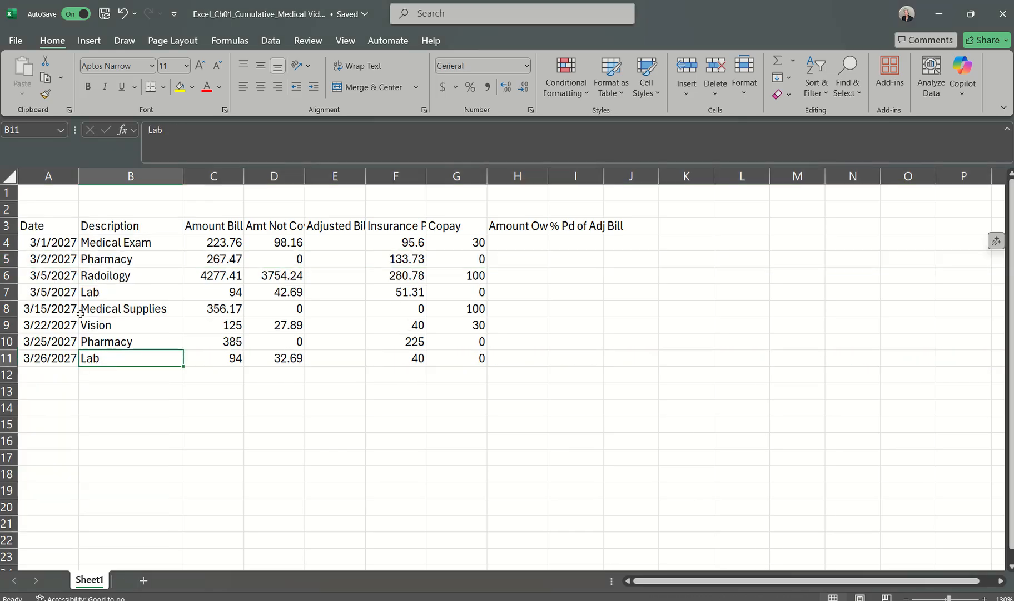
Step: Go through the dates in column A from A4 downward to check their chronological order
{"action": "left_click", "coordinate": [53, 243]}
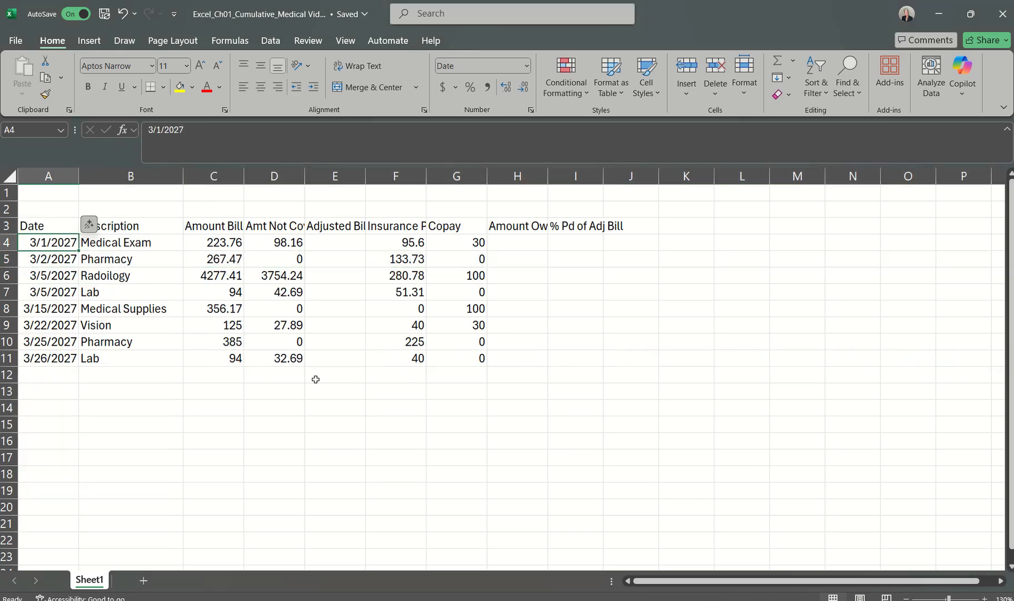
{"action": "key", "text": "Down"}
{"action": "key", "text": "Down"}
{"action": "key", "text": "Down"}
{"action": "key", "text": "Down"}
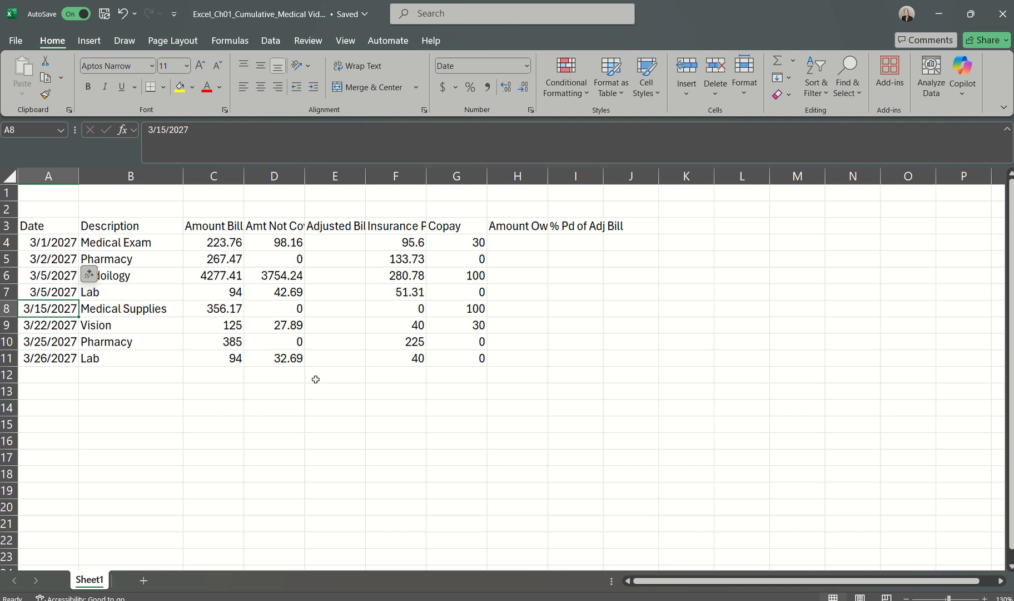
{"action": "key", "text": "Down"}
{"action": "key", "text": "Down"}
{"action": "key", "text": "Down"}
{"action": "key", "text": "Down"}
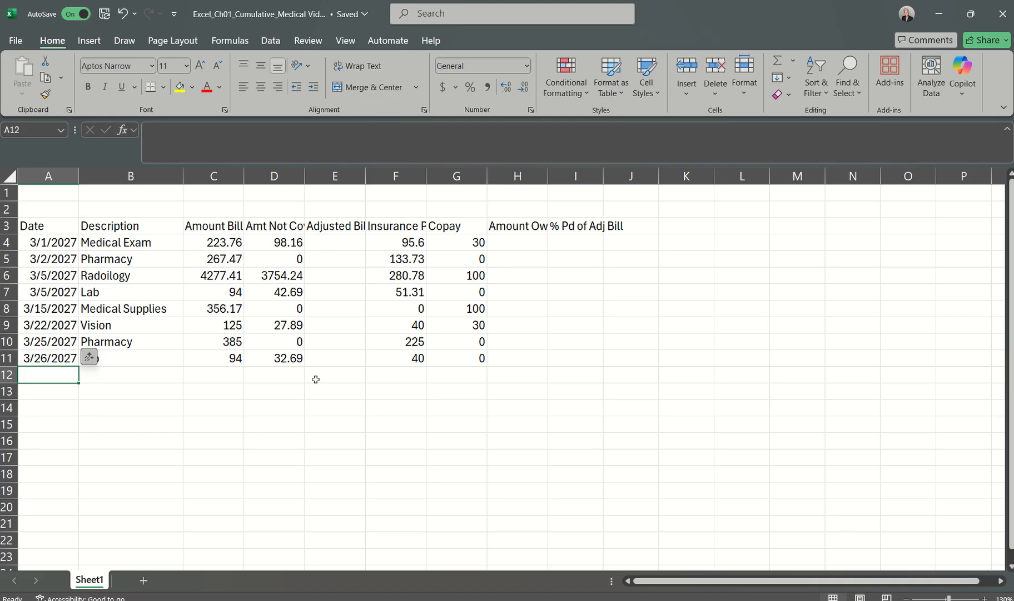
Step: Insert a new sheet column before the Date column so it becomes column A
{"action": "left_click", "coordinate": [60, 176]}
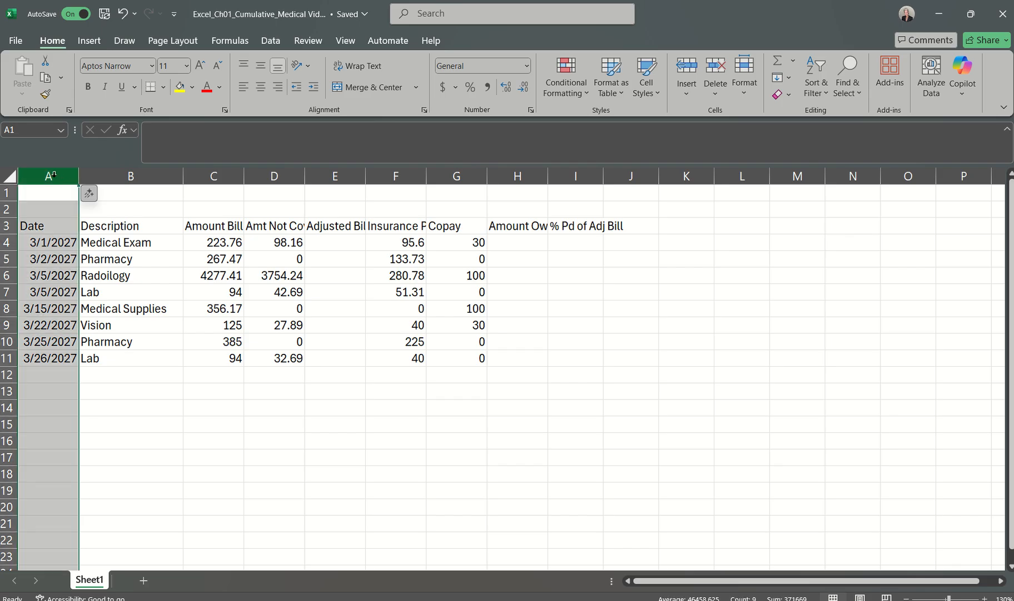
{"action": "right_click", "coordinate": [53, 175]}
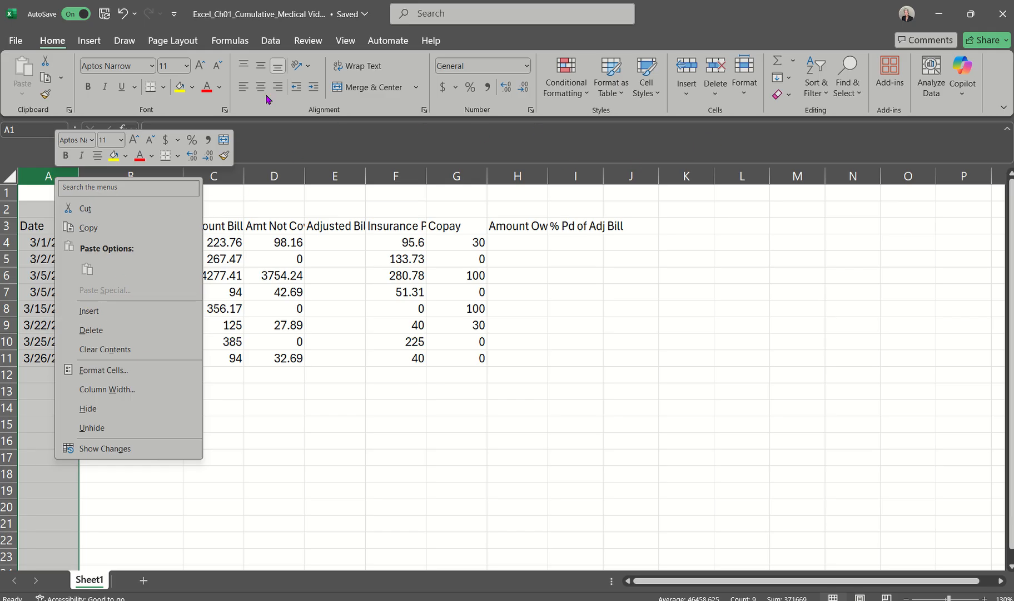
{"action": "left_click", "coordinate": [53, 40]}
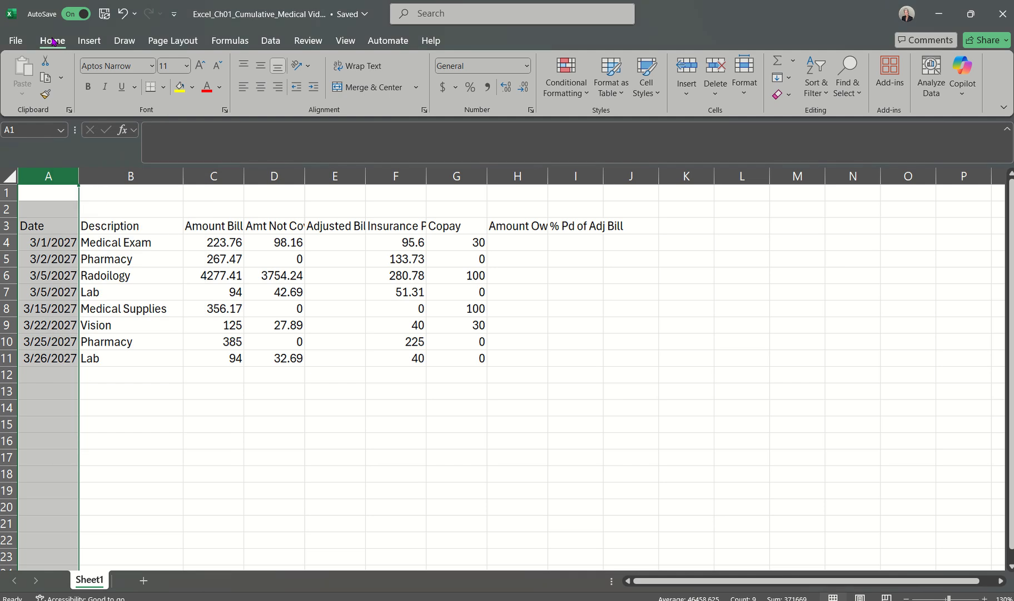
{"action": "left_click", "coordinate": [687, 94]}
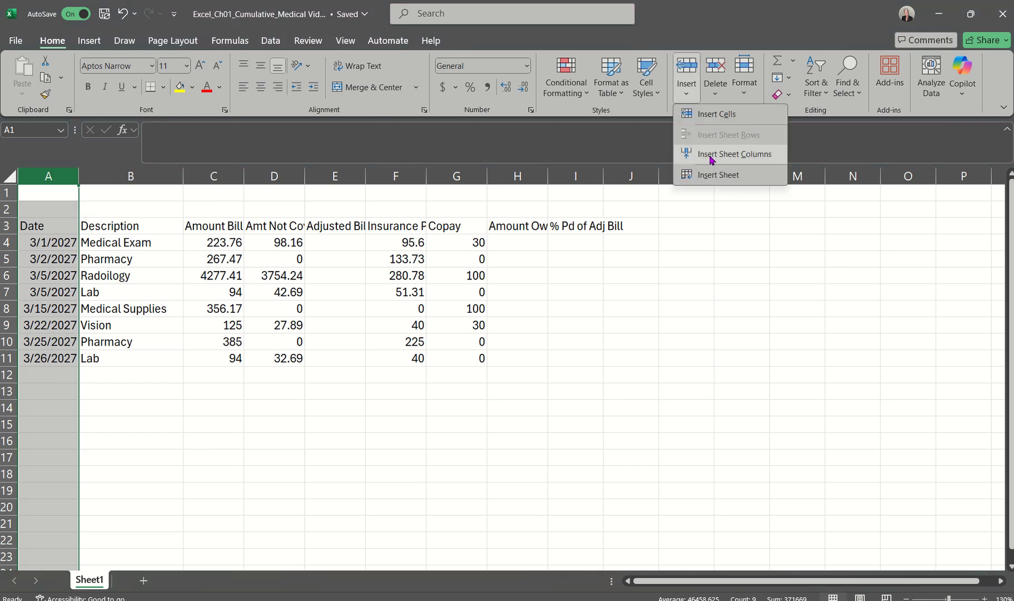
{"action": "left_click", "coordinate": [739, 158]}
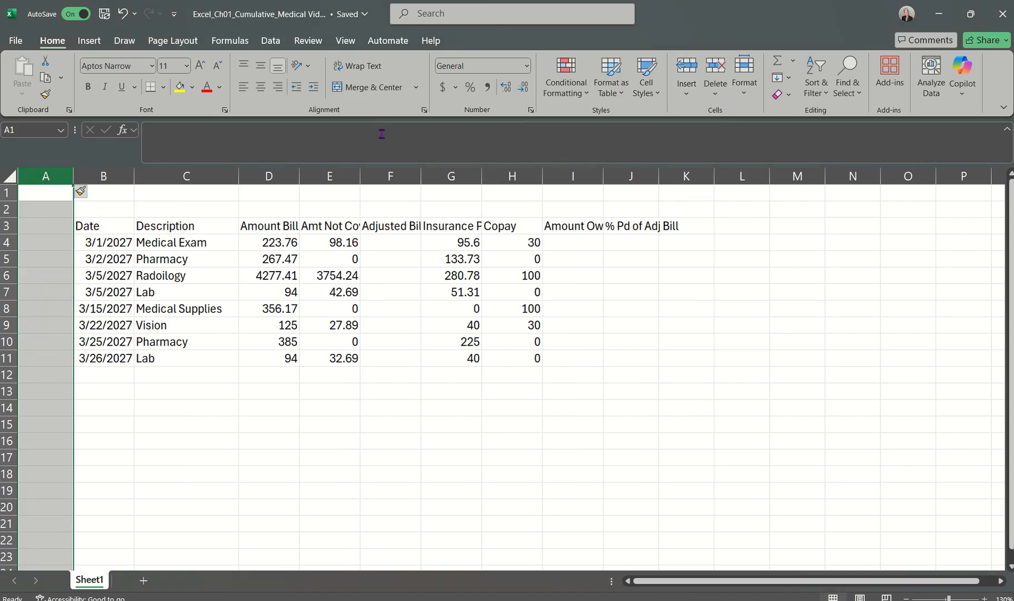
{"action": "left_click", "coordinate": [687, 91]}
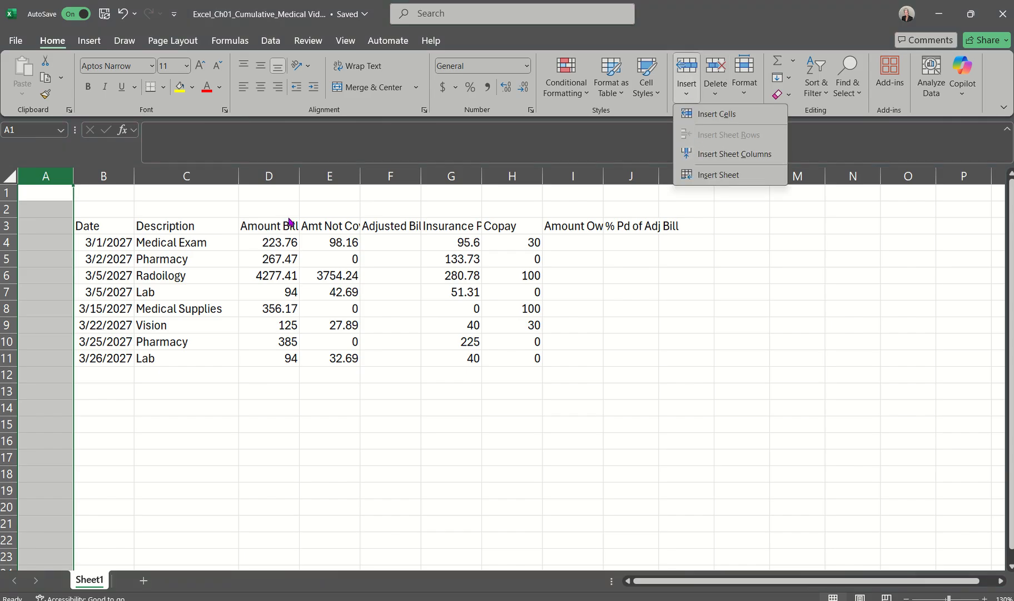
Step: Enter the heading Expenses # in cell A3 of the new column
{"action": "left_click", "coordinate": [49, 225]}
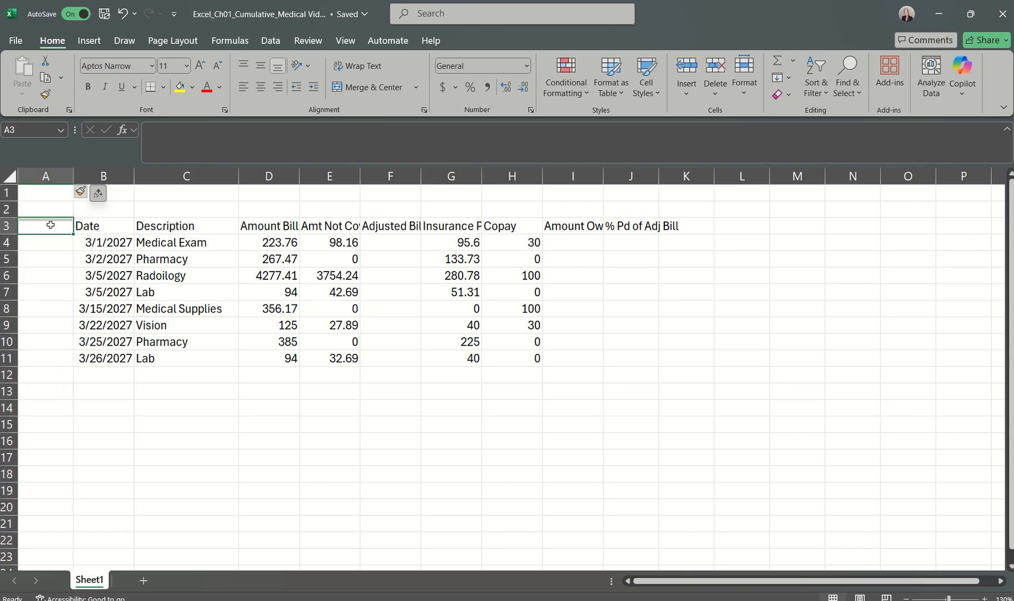
{"action": "left_click", "coordinate": [49, 224]}
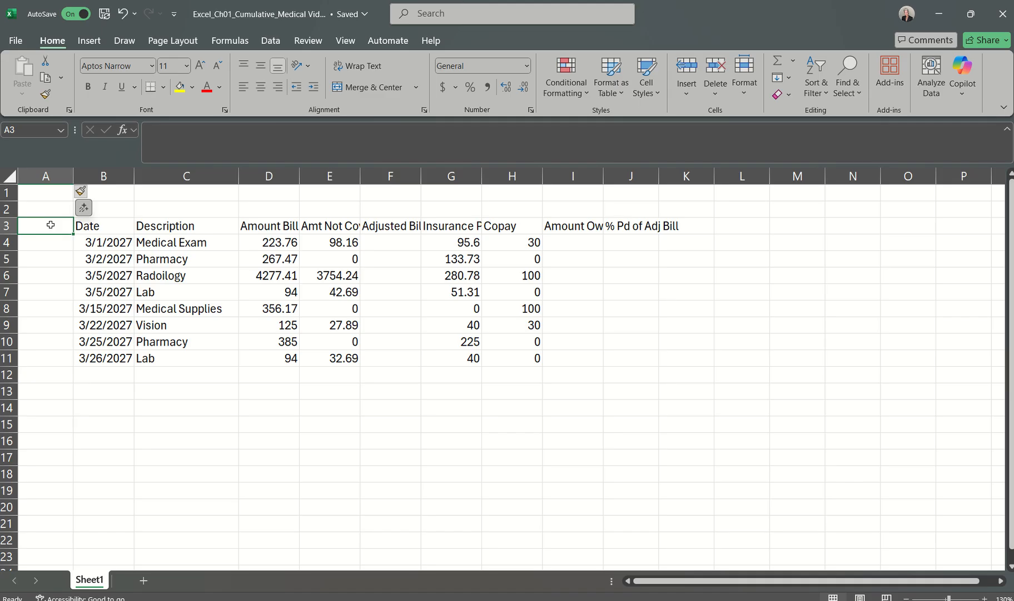
{"action": "type", "text": "Expe"}
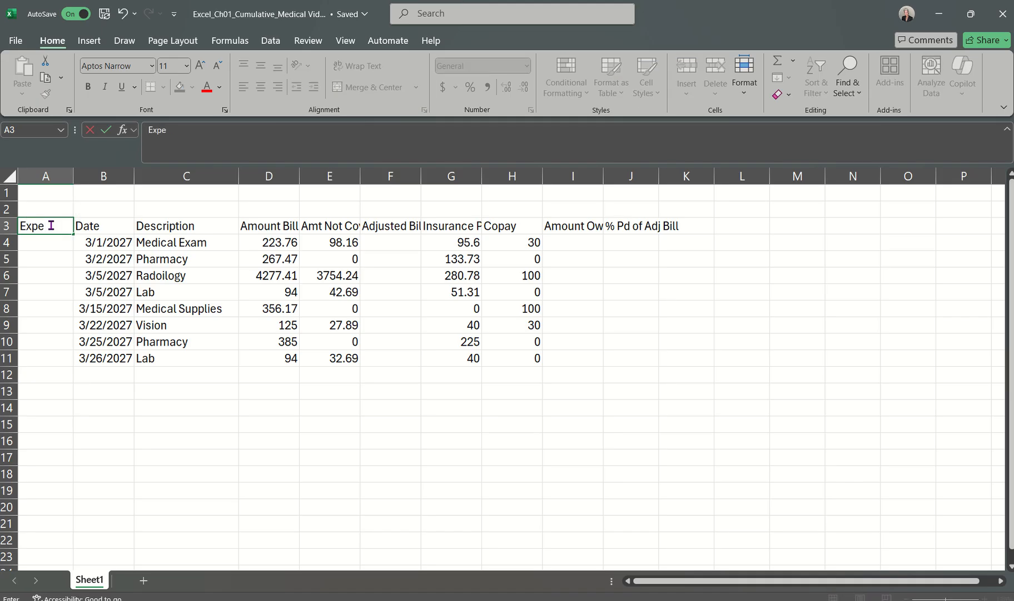
{"action": "type", "text": "nses #"}
{"action": "key", "text": "Return"}
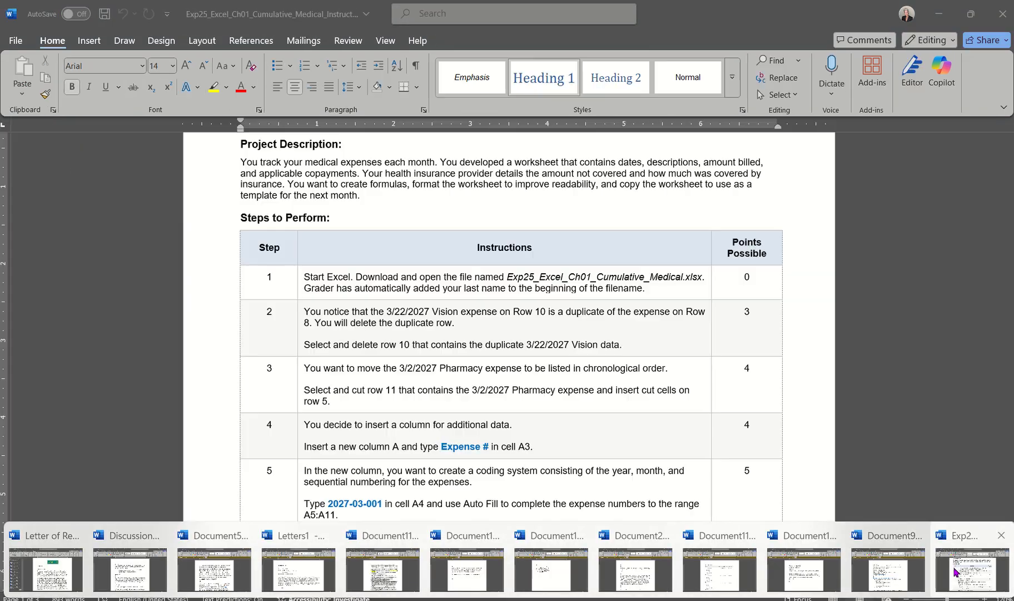
Step: Read step 5 in the Word instructions document and return to the Excel_Ch01_Cumulative_Medical Video workbook
{"action": "left_click", "coordinate": [972, 570]}
{"action": "scroll", "coordinate": [529, 335], "scroll_direction": "down", "scroll_amount": 1}
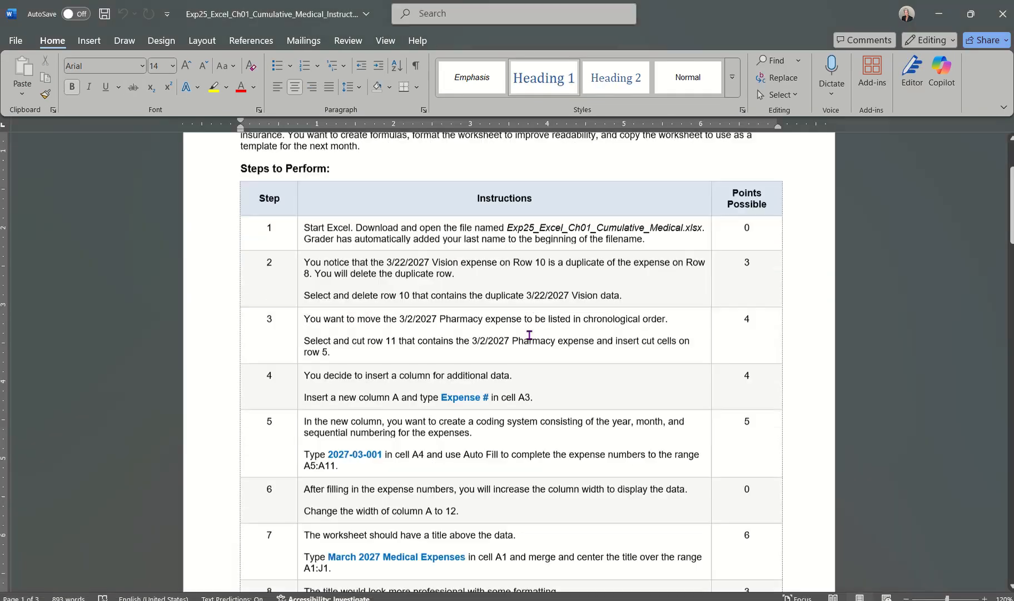
{"action": "scroll", "coordinate": [530, 335], "scroll_direction": "down", "scroll_amount": 2}
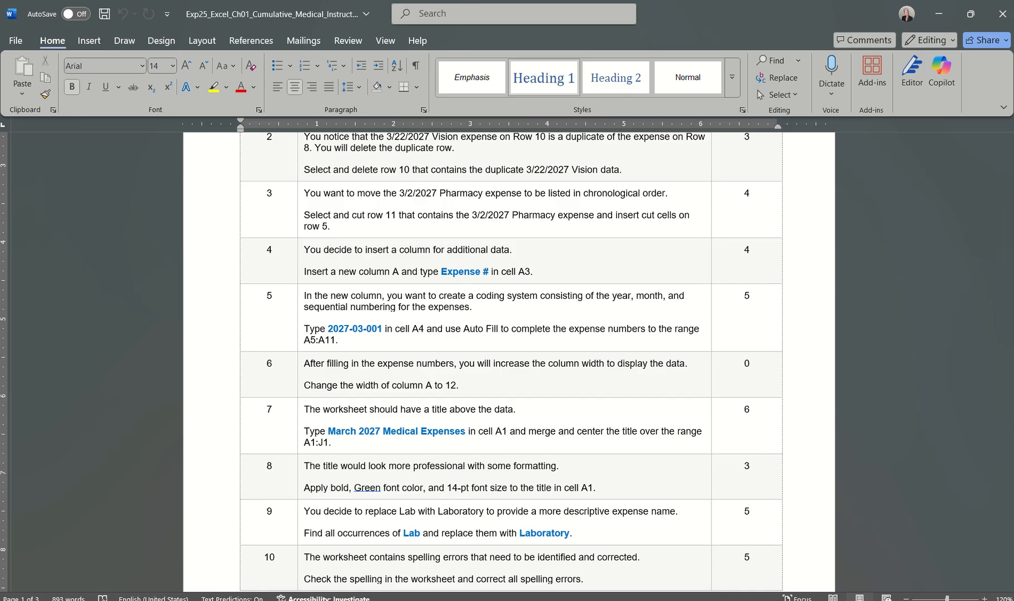
{"action": "left_click", "coordinate": [779, 579]}
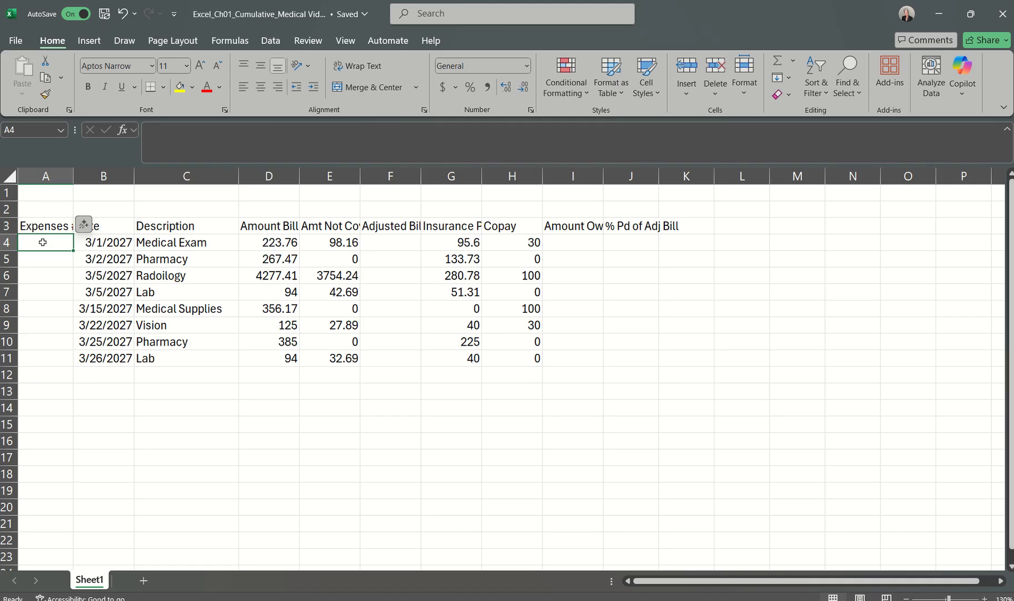
Step: Enter the first expense number, 2027-03-001, in cell A4
{"action": "type", "text": "202"}
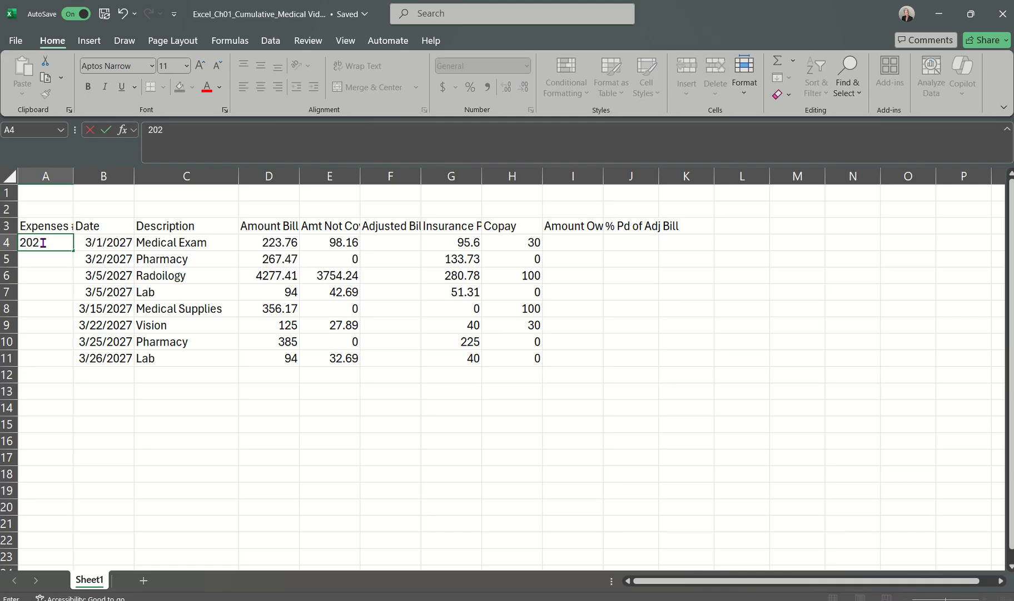
{"action": "type", "text": "7-03-001"}
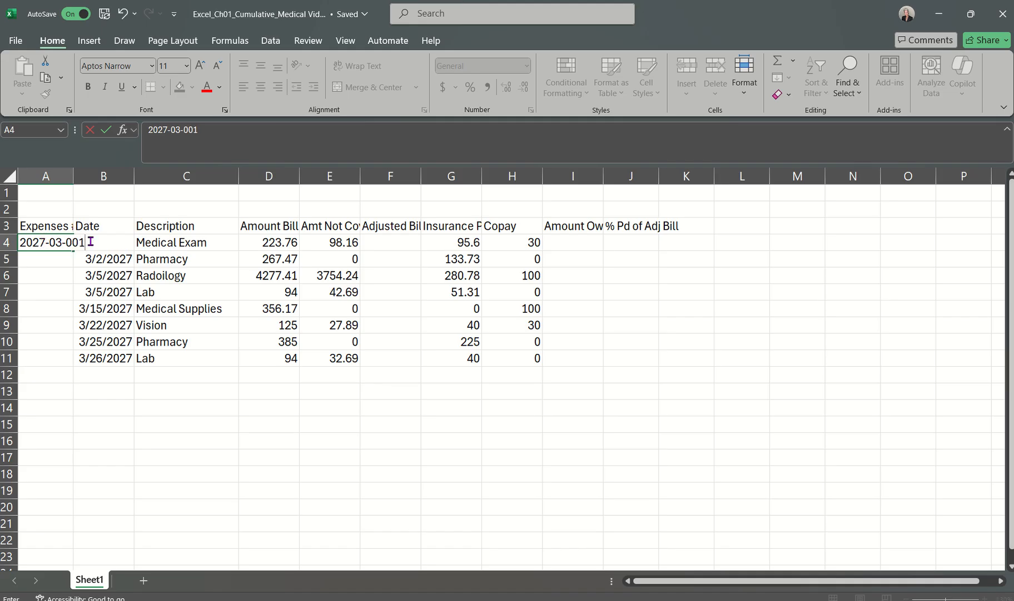
{"action": "left_click", "coordinate": [51, 260]}
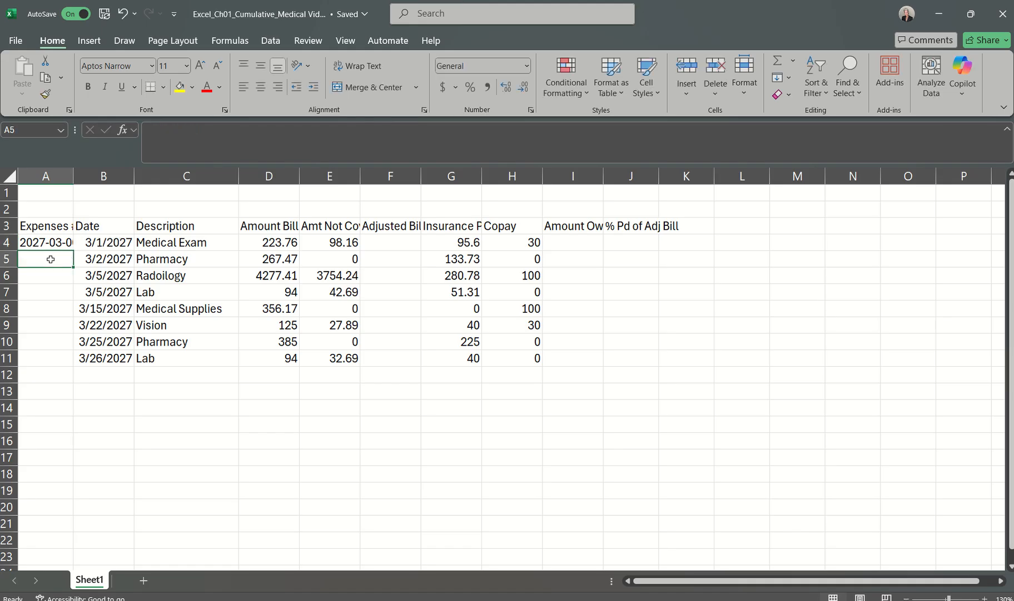
Step: Try Auto Fill on the expense number from A4 down through A8, and undo the fill
{"action": "left_click", "coordinate": [62, 240]}
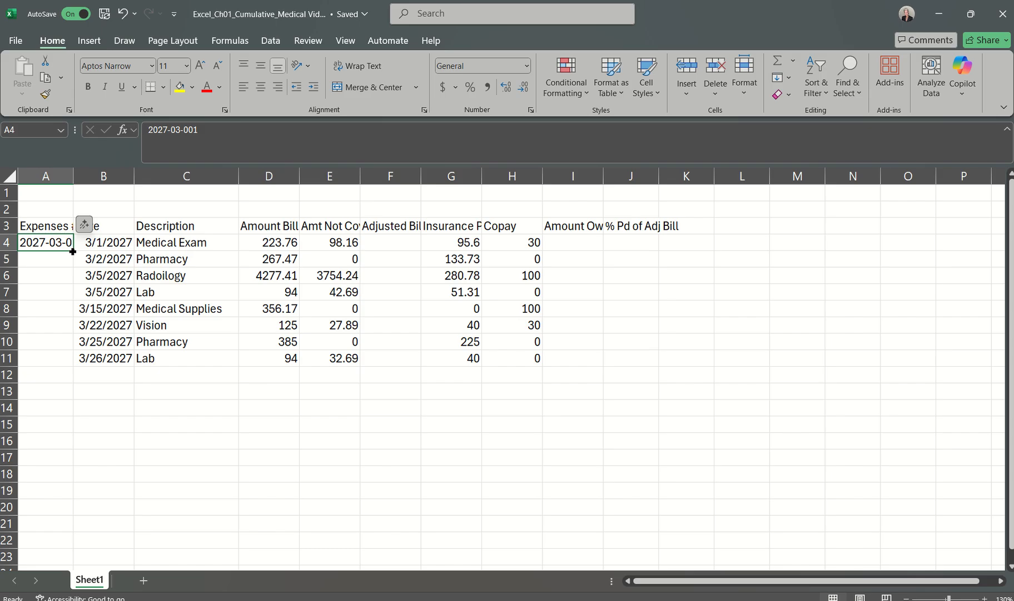
{"action": "mouse_move", "coordinate": [73, 252]}
{"action": "left_mouse_down"}
{"action": "mouse_move", "coordinate": [73, 366]}
{"action": "mouse_move", "coordinate": [66, 248]}
{"action": "left_mouse_up"}
{"action": "mouse_move", "coordinate": [73, 248]}
{"action": "left_mouse_down"}
{"action": "mouse_move", "coordinate": [74, 342]}
{"action": "mouse_move", "coordinate": [74, 310]}
{"action": "mouse_move", "coordinate": [75, 342]}
{"action": "mouse_move", "coordinate": [72, 325]}
{"action": "left_mouse_up"}
{"action": "key", "text": "ctrl+z"}
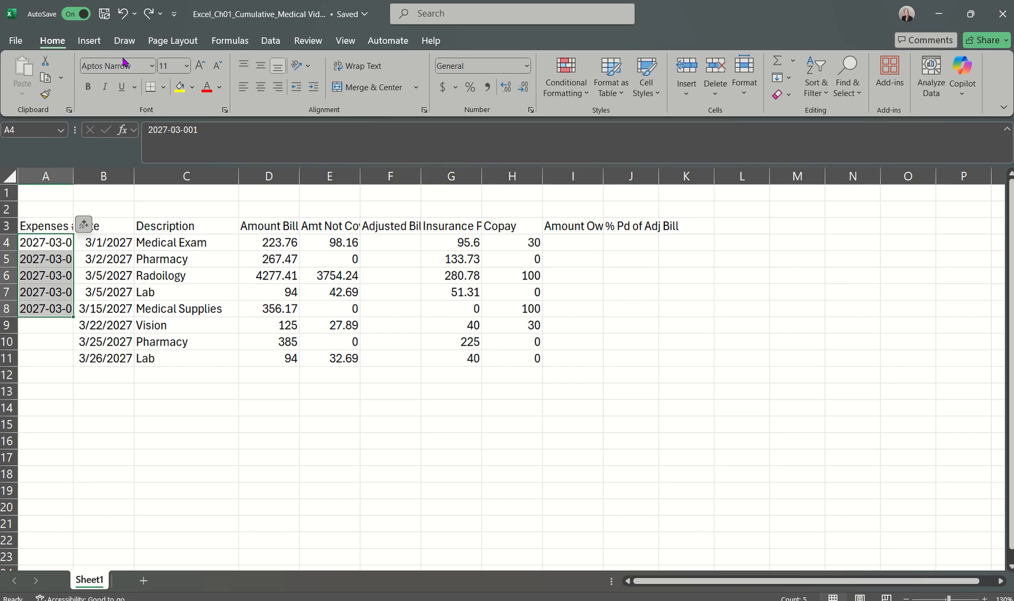
{"action": "left_click", "coordinate": [124, 13]}
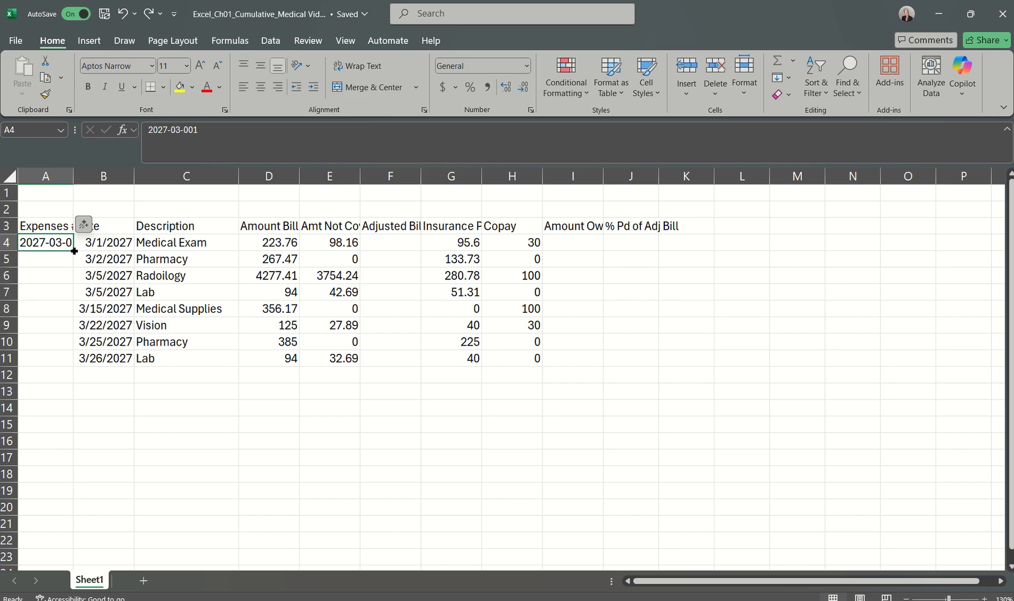
Step: Auto Fill the expense number from A4 down through A11 and check that the Fill Series option applies
{"action": "left_click_drag", "start_coordinate": [74, 251], "coordinate": [74, 370]}
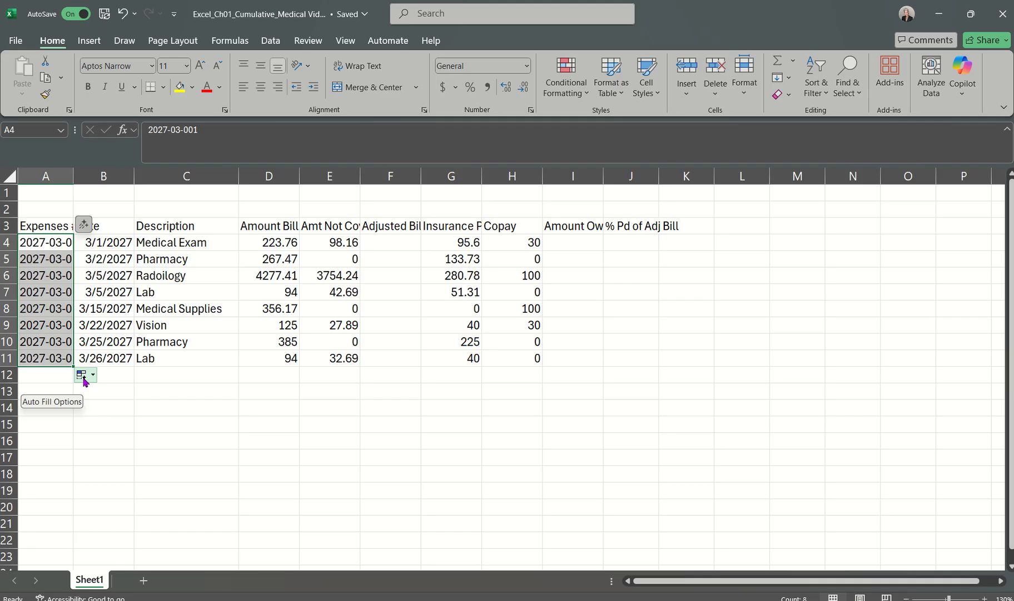
{"action": "left_click", "coordinate": [94, 378]}
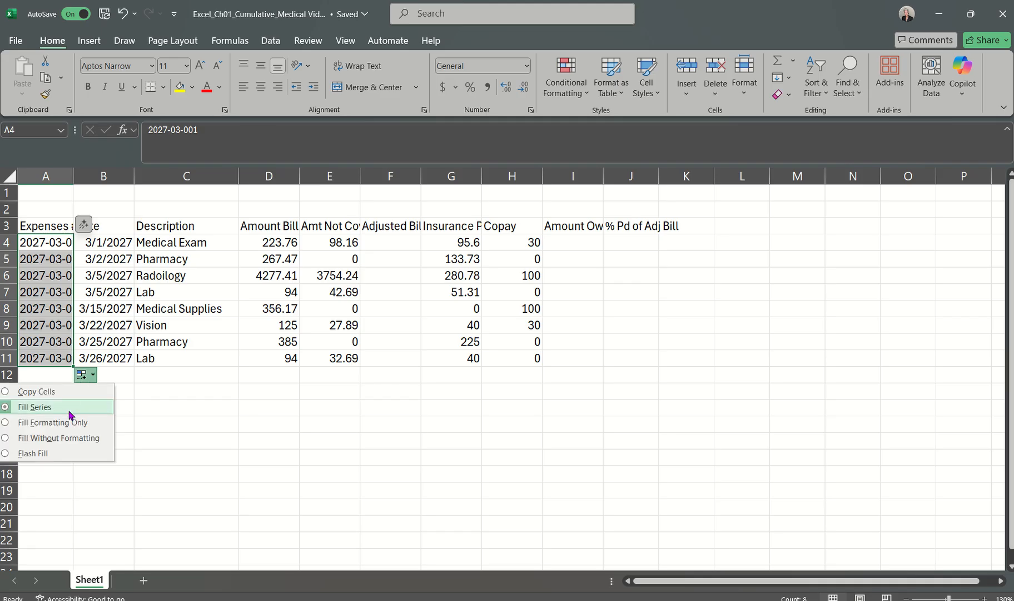
{"action": "left_click", "coordinate": [53, 240]}
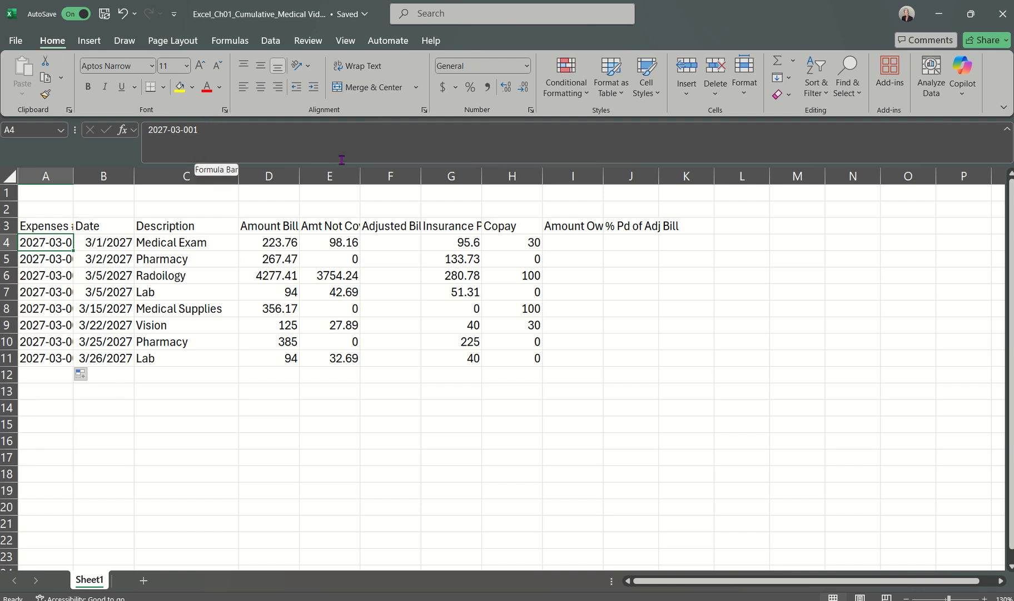
Step: Go through the filled cells from A5 down to A9 to check that the expense numbers are sequential
{"action": "key", "text": "Down"}
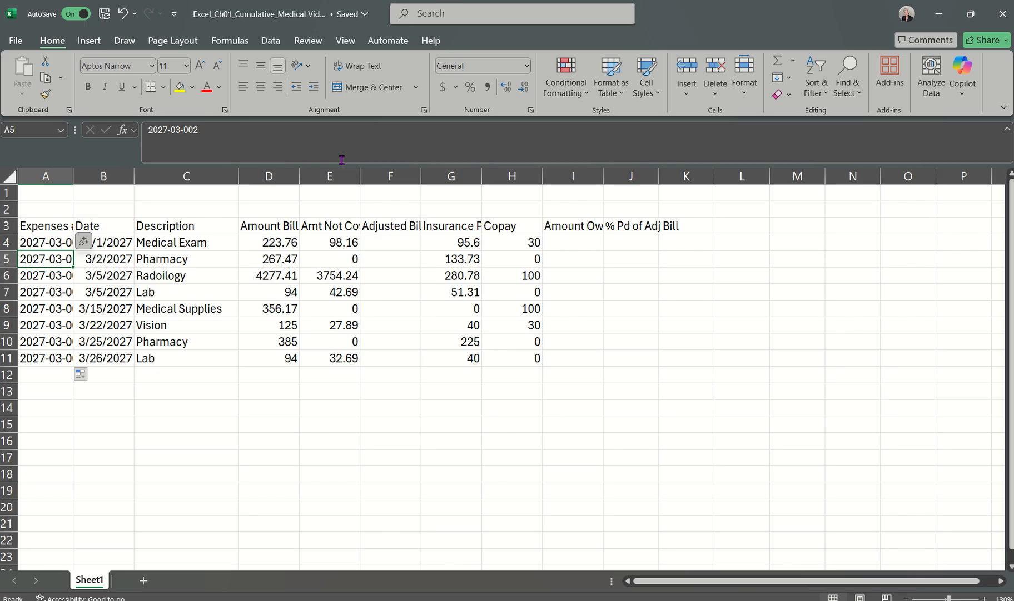
{"action": "key", "text": "Down"}
{"action": "key", "text": "Down"}
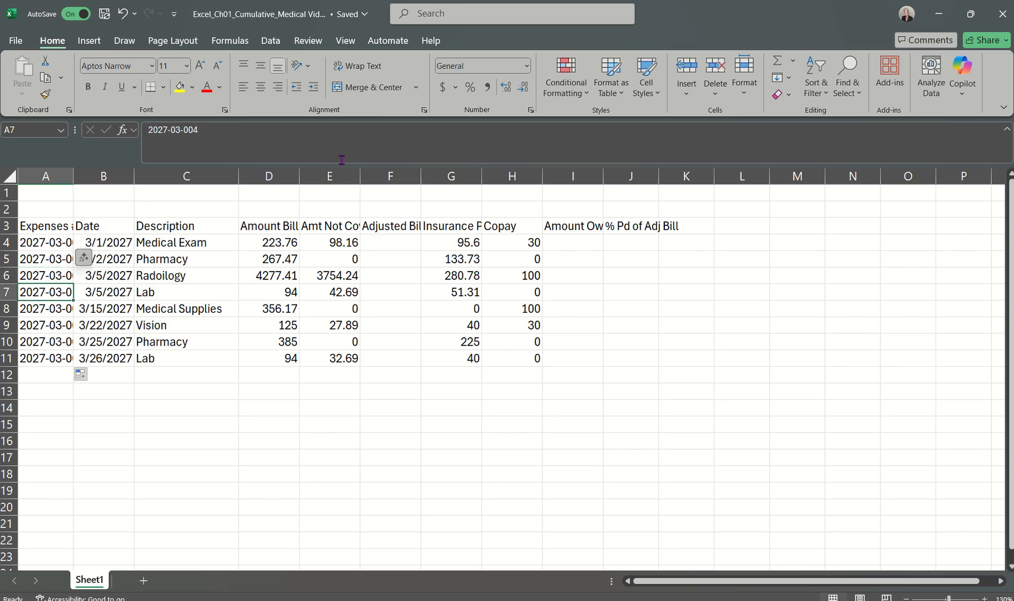
{"action": "key", "text": "Down"}
{"action": "key", "text": "Down"}
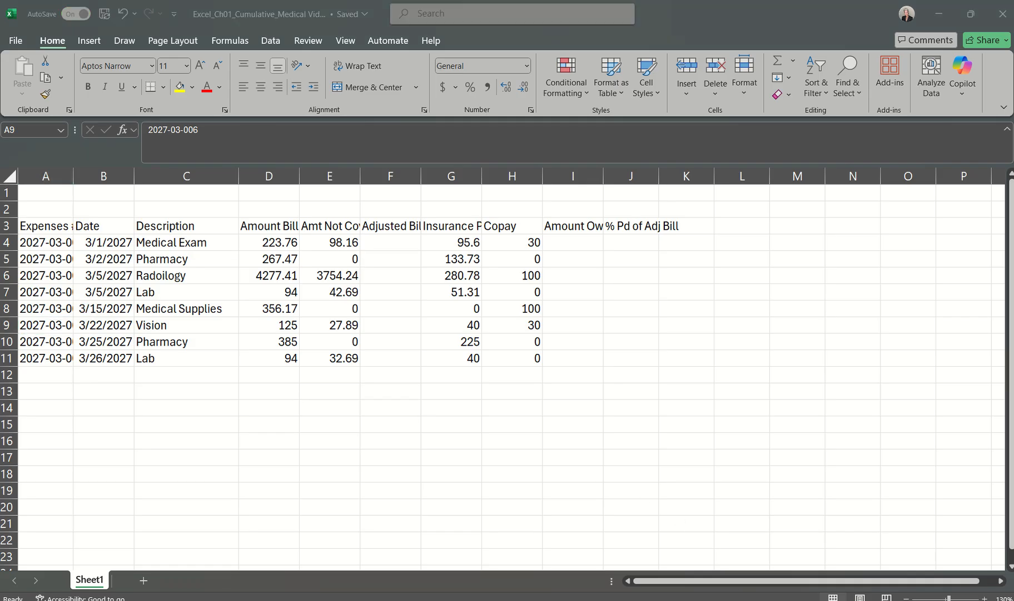
Step: Read step 6 in the Word instructions document and return to the Excel_Ch01_Cumulative_Medical Video workbook
{"action": "left_click", "coordinate": [959, 567]}
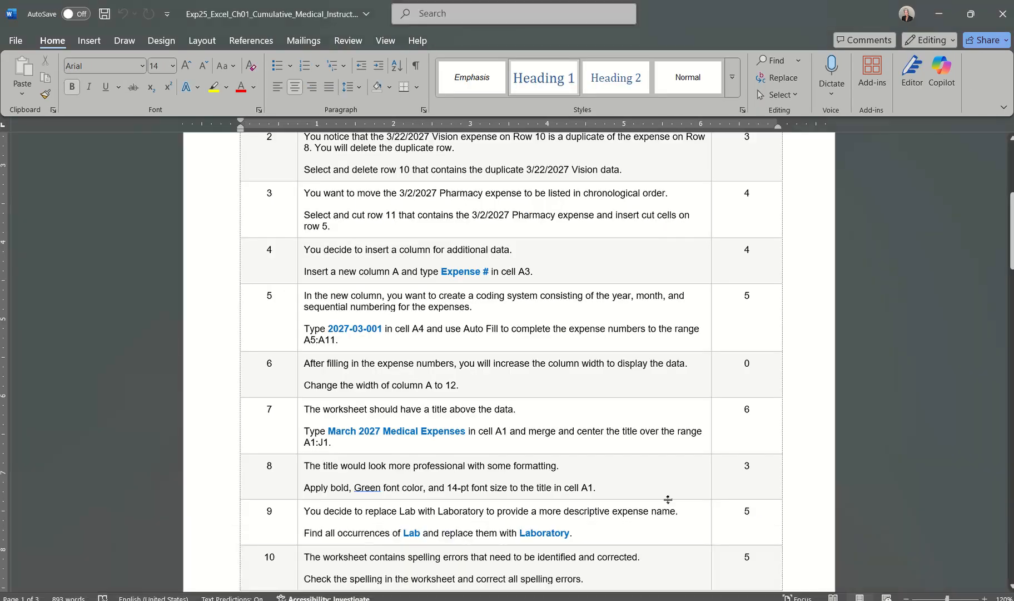
{"action": "scroll", "coordinate": [668, 499], "scroll_direction": "down", "scroll_amount": 1}
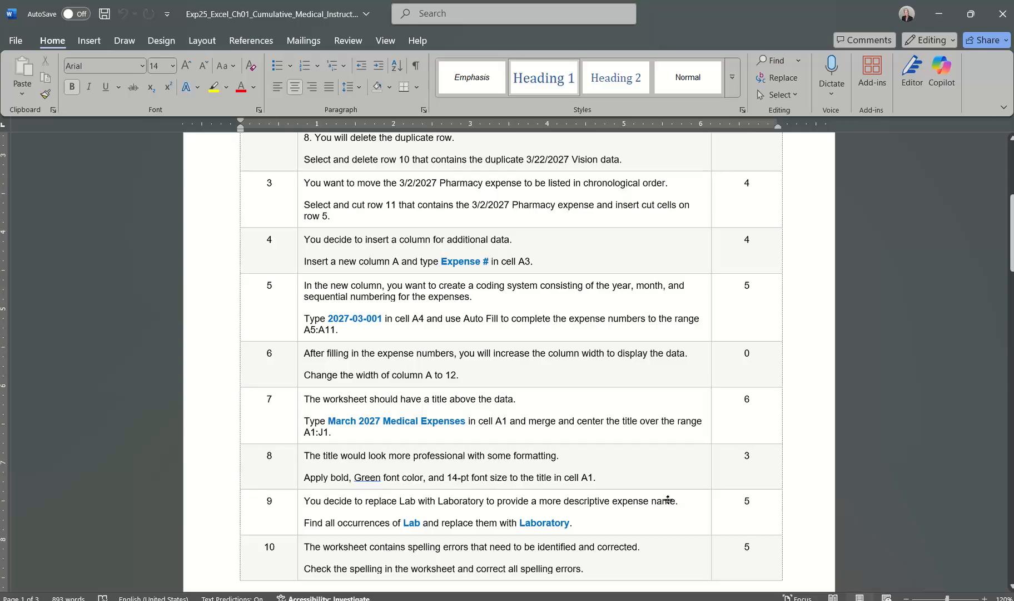
{"action": "scroll", "coordinate": [668, 499], "scroll_direction": "down", "scroll_amount": 4}
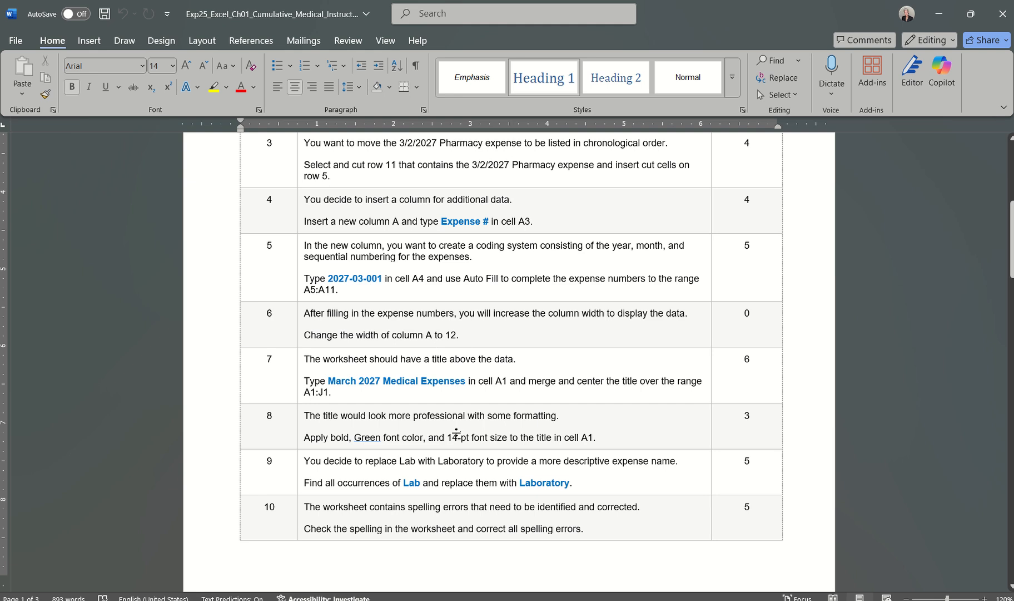
{"action": "left_click", "coordinate": [685, 600]}
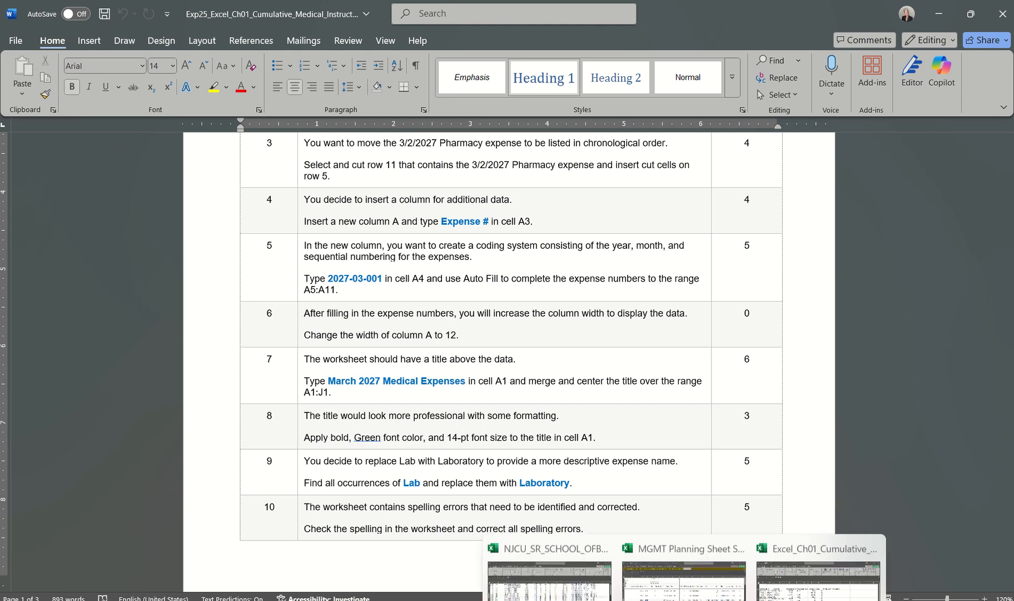
{"action": "left_click", "coordinate": [784, 575]}
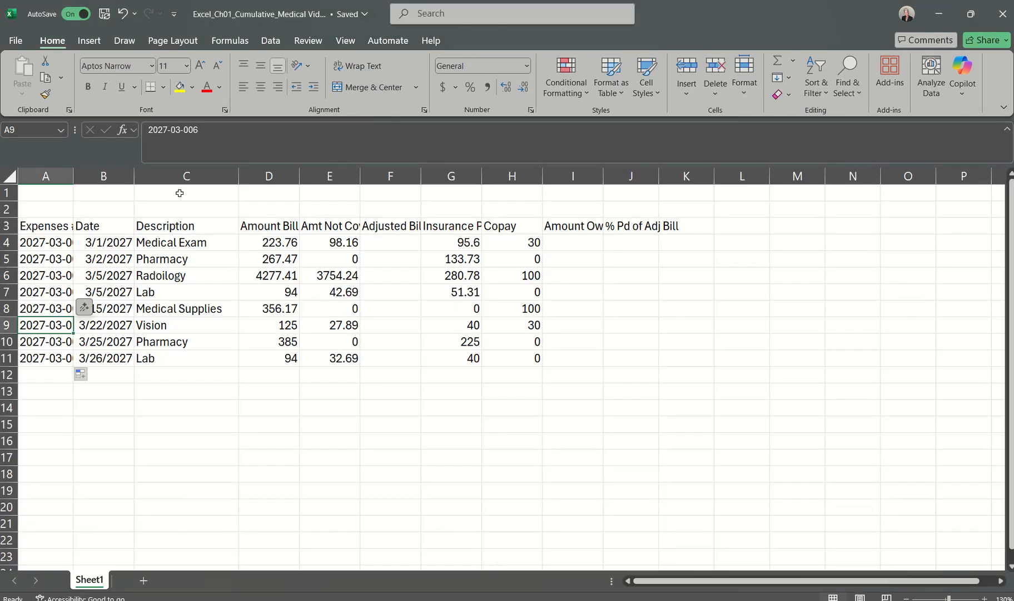
Step: Widen column A enough to show the full expense numbers
{"action": "left_click", "coordinate": [38, 177]}
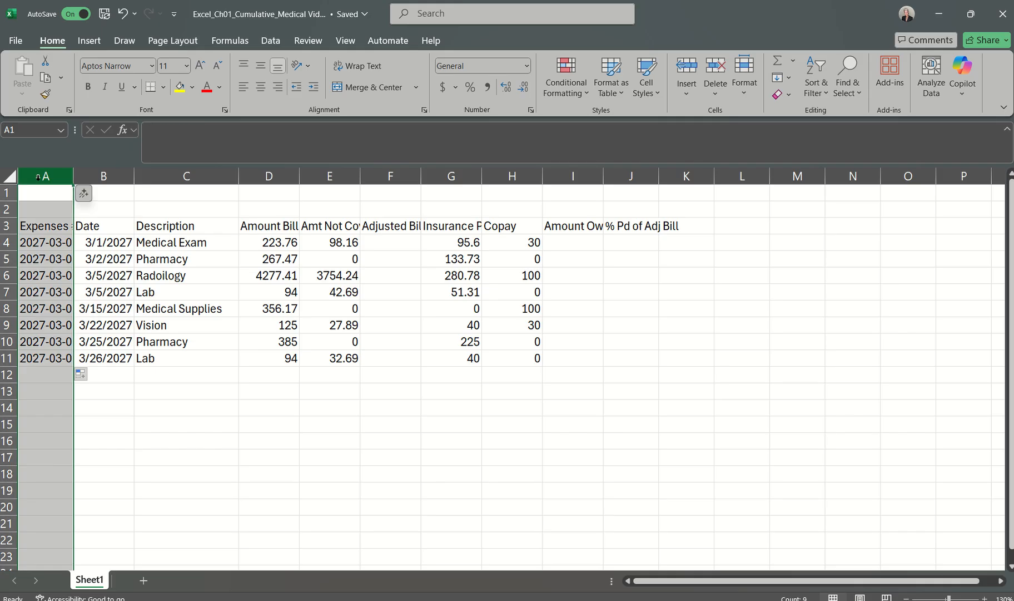
{"action": "right_click", "coordinate": [38, 177]}
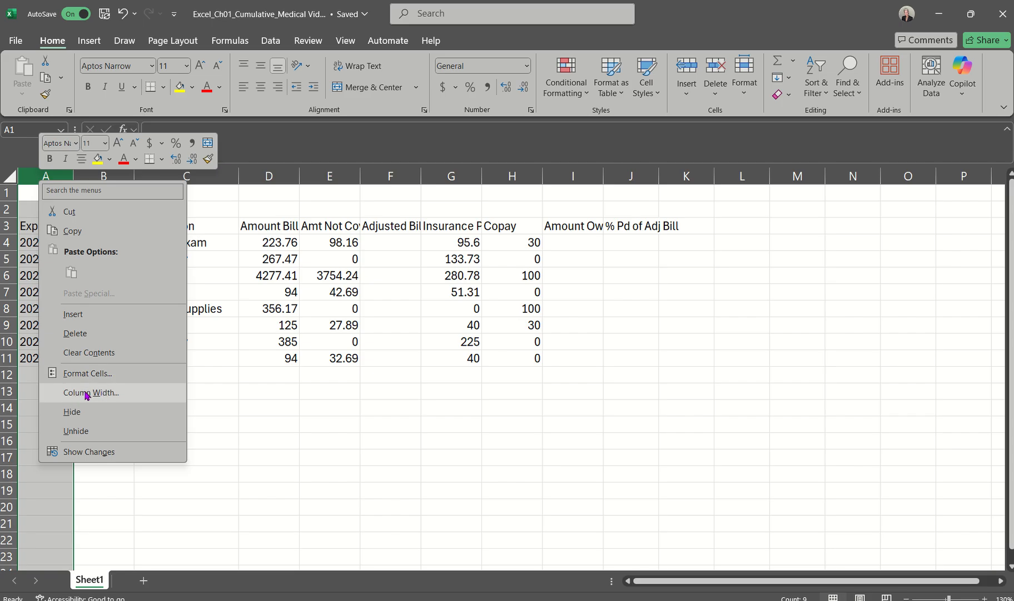
{"action": "left_click", "coordinate": [54, 40]}
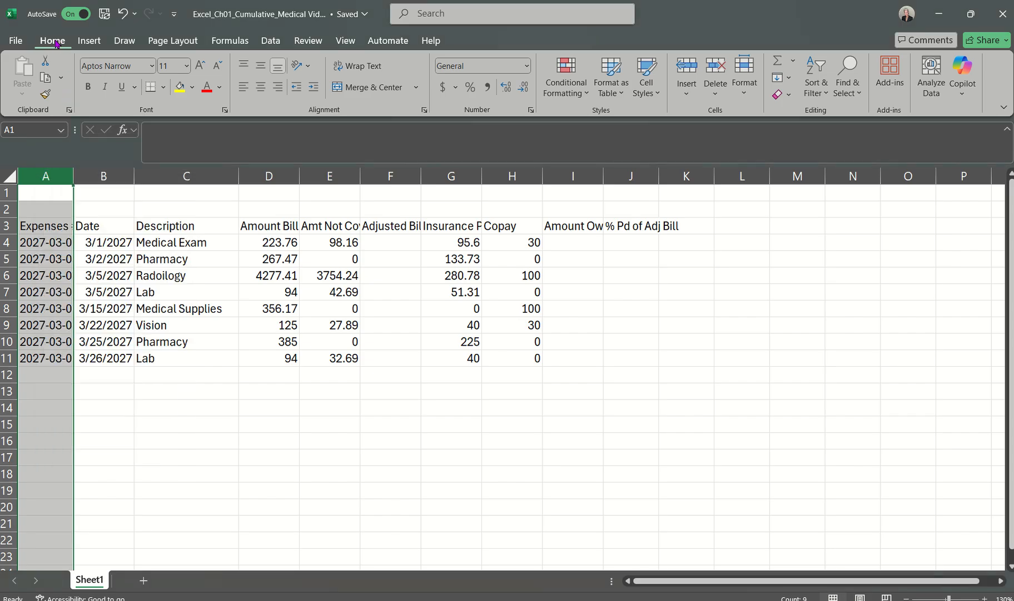
{"action": "left_click", "coordinate": [747, 100]}
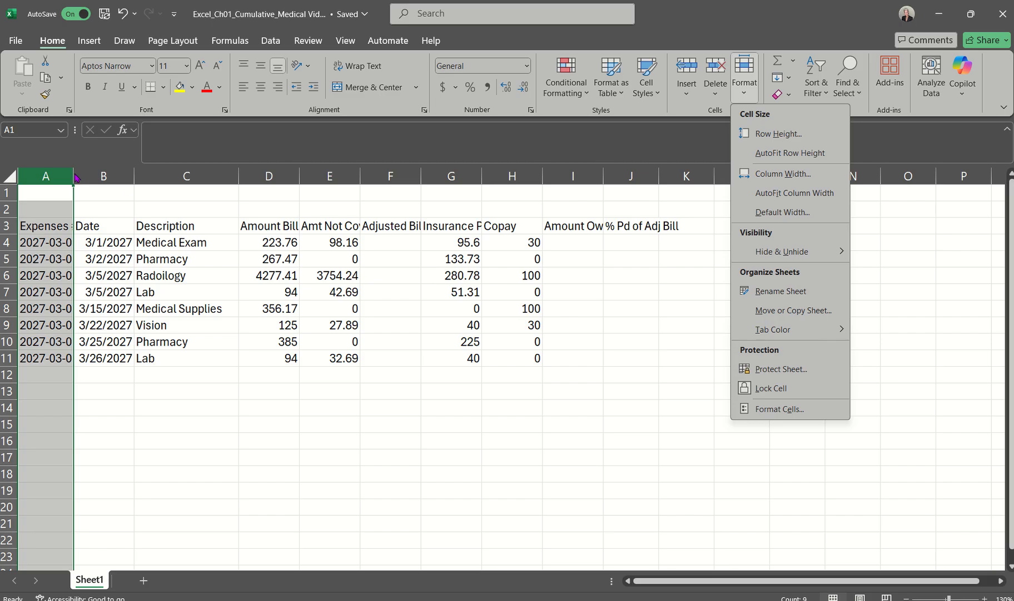
{"action": "left_click", "coordinate": [755, 30]}
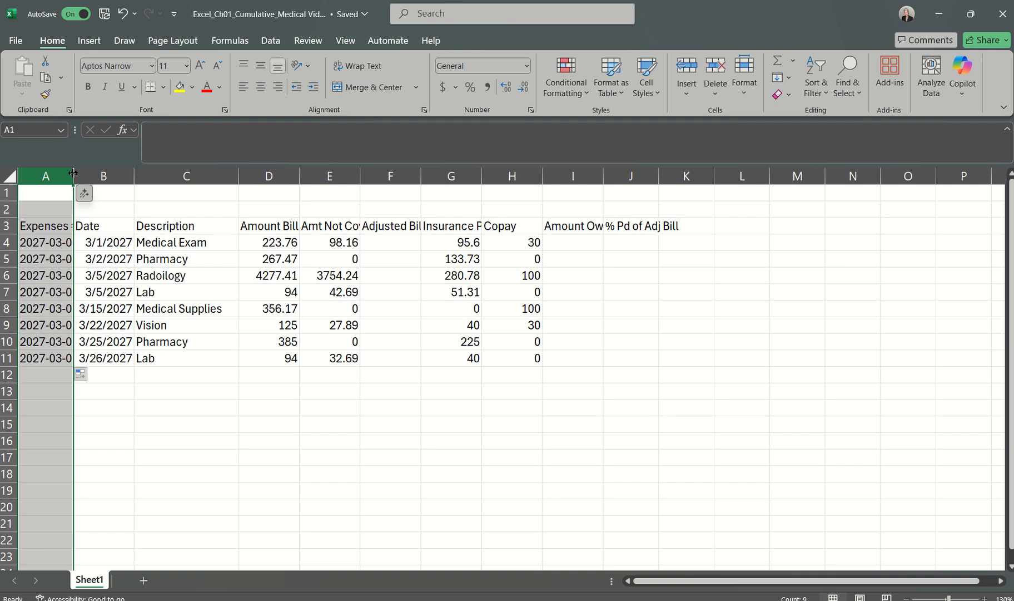
{"action": "left_click_drag", "start_coordinate": [72, 173], "coordinate": [94, 176]}
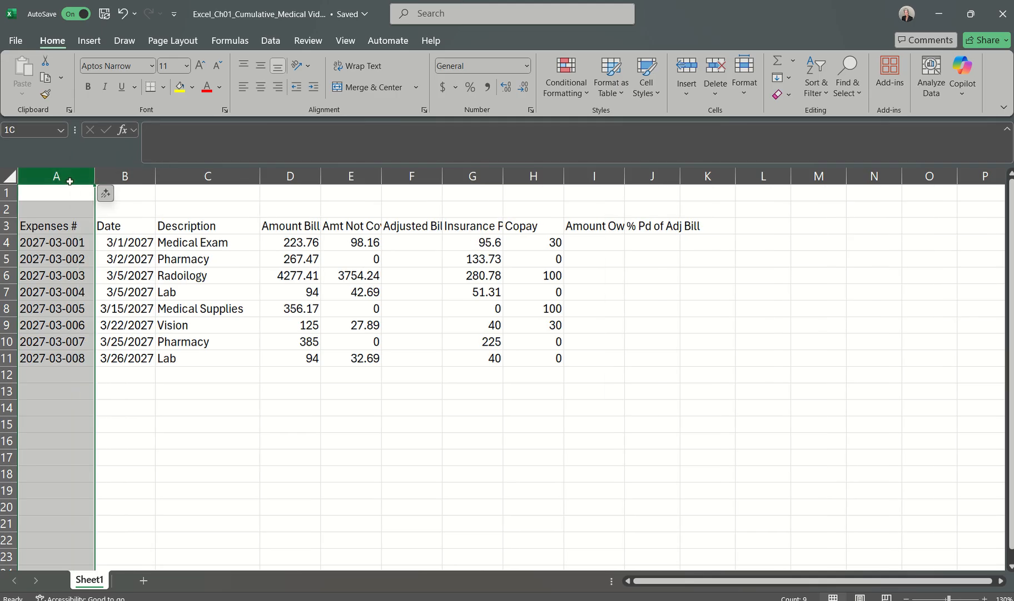
Step: Set the width of column A to exactly 12 and deselect the column
{"action": "right_click", "coordinate": [70, 177]}
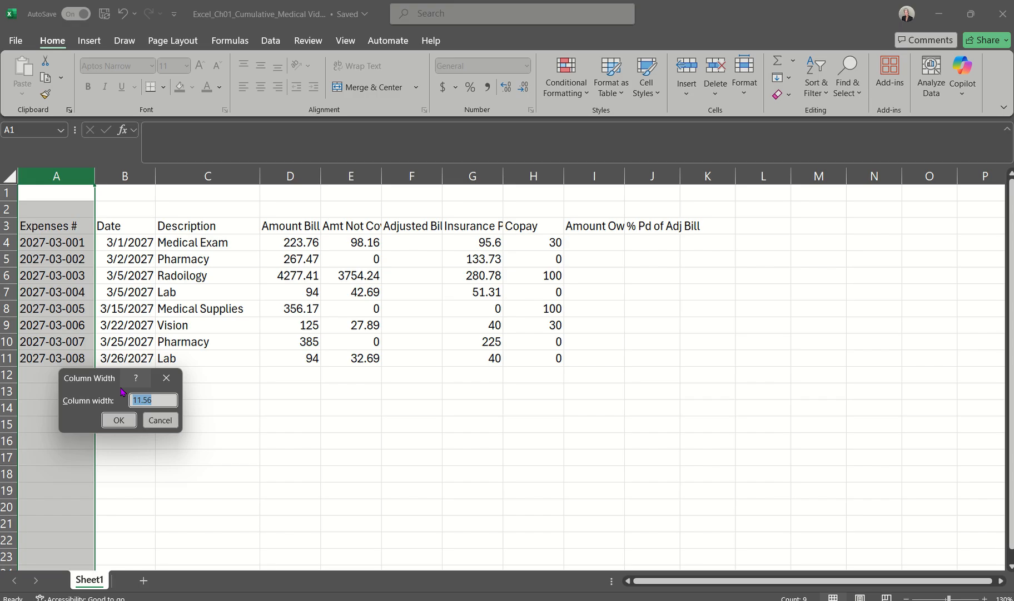
{"action": "key", "text": "BackSpace"}
{"action": "type", "text": "12"}
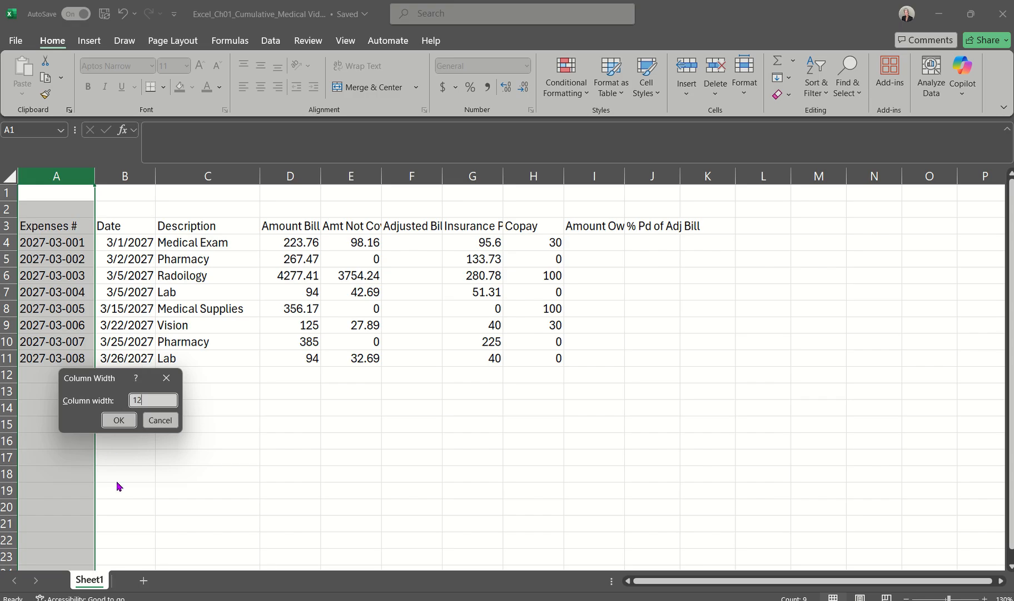
{"action": "left_click", "coordinate": [121, 421]}
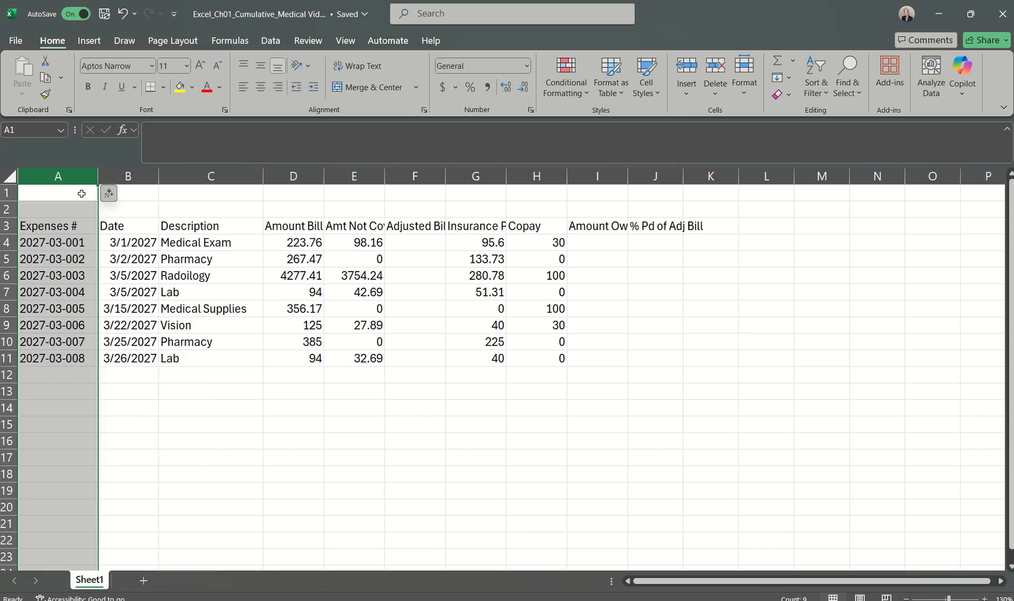
{"action": "left_click", "coordinate": [168, 426]}
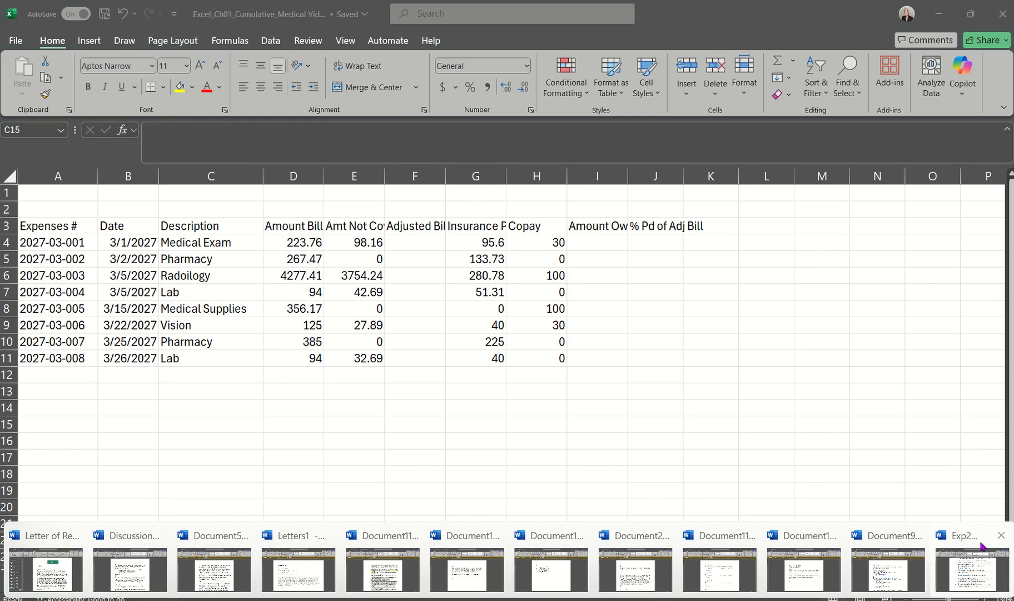
Step: Read step 7 in the Word instructions document and return to the Excel_Ch01_Cumulative_Medical Video workbook
{"action": "left_click", "coordinate": [978, 556]}
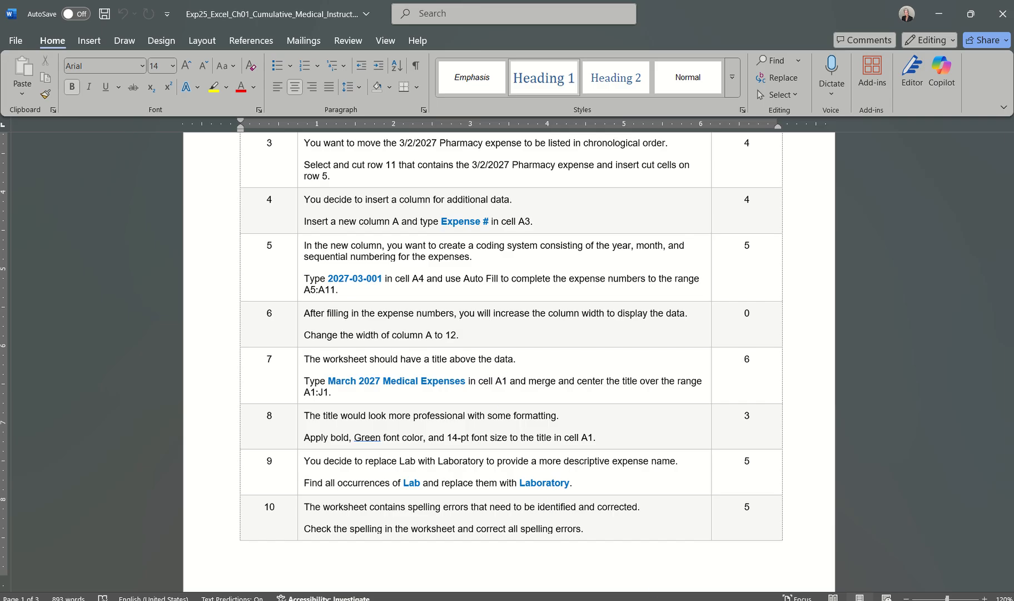
{"action": "mouse_move", "coordinate": [723, 600]}
{"action": "left_click", "coordinate": [807, 556]}
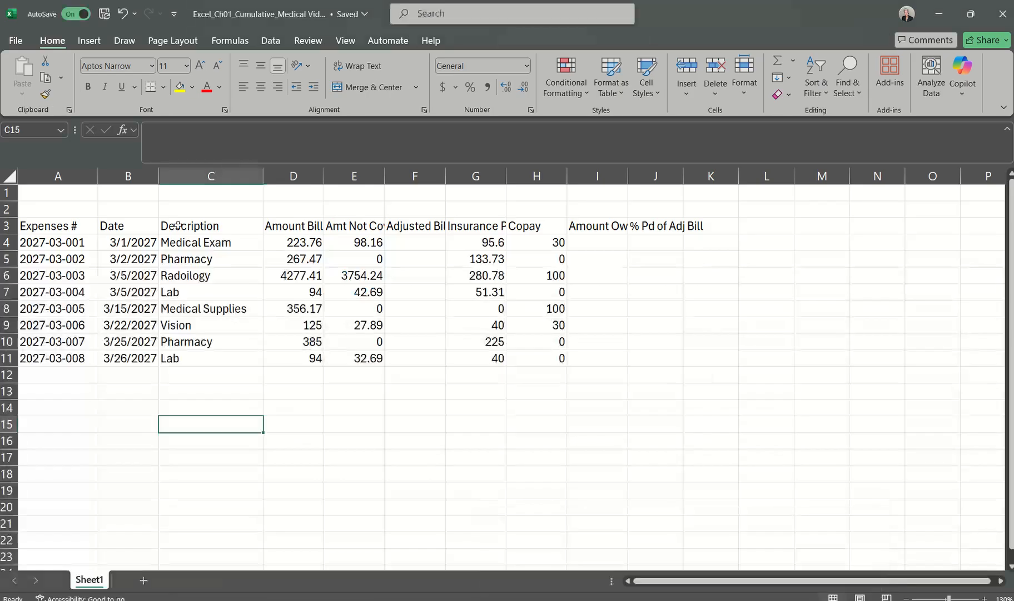
Step: Enter the worksheet title "March 2027 Medical Expenses" in cell A1
{"action": "left_click", "coordinate": [69, 194]}
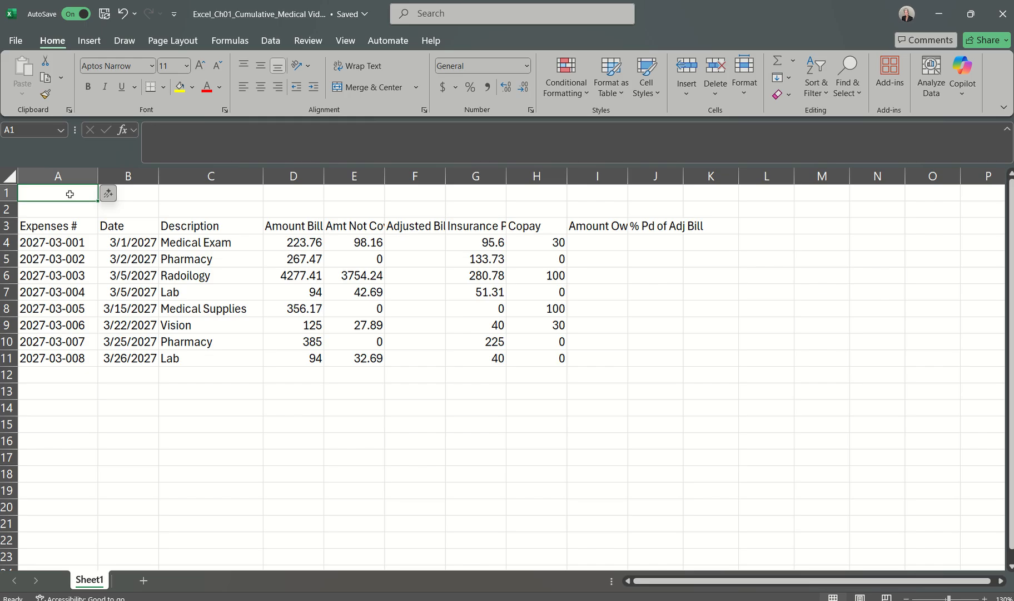
{"action": "type", "text": "March 2"}
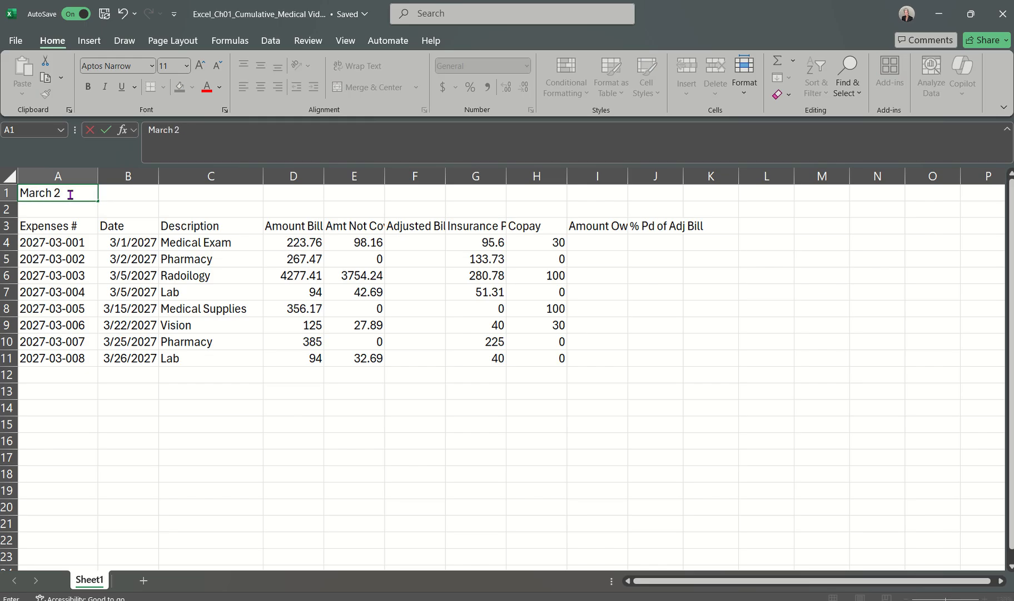
{"action": "type", "text": "027 Medical Ex"}
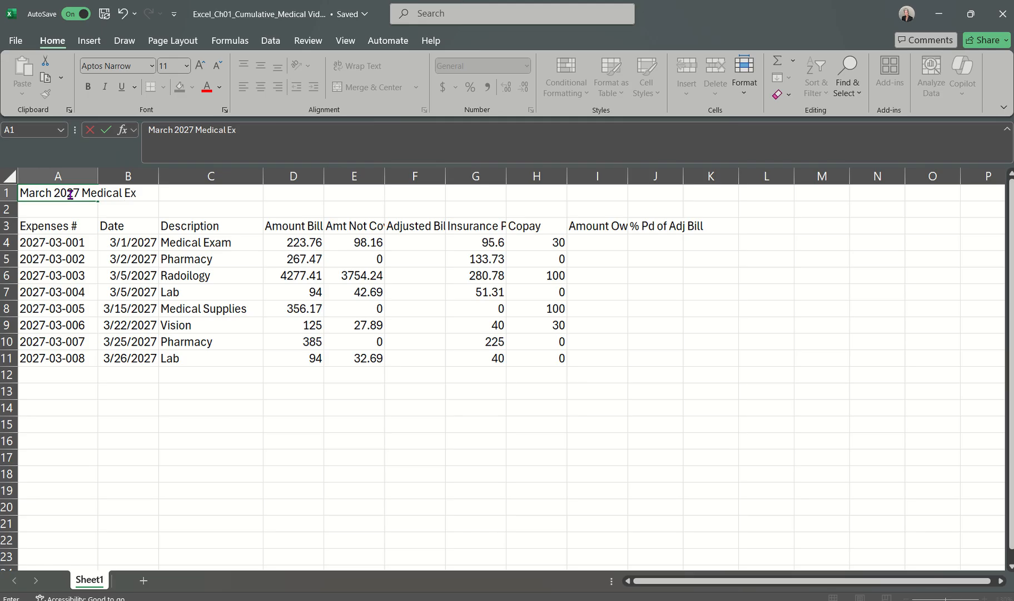
{"action": "type", "text": "penses"}
{"action": "key", "text": "Return"}
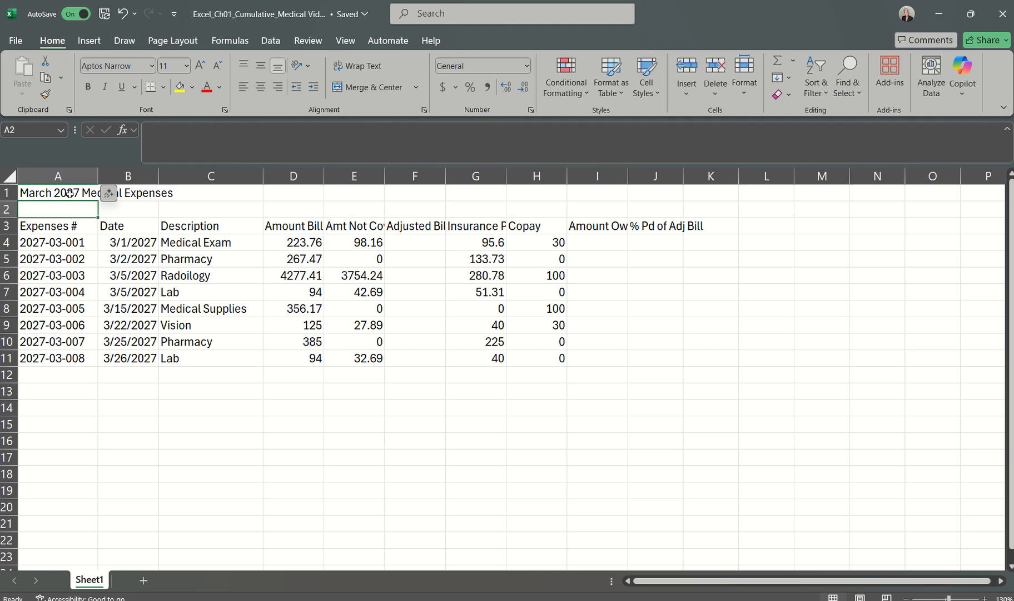
Step: Merge and center the title in A1 over the range A1:J1
{"action": "left_click", "coordinate": [62, 193]}
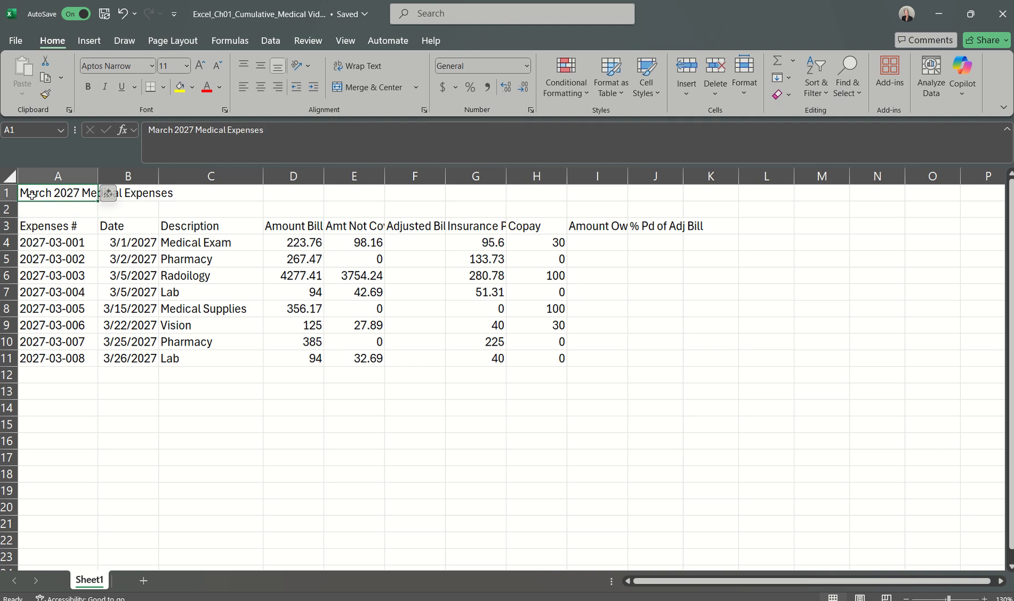
{"action": "left_click", "coordinate": [658, 195]}
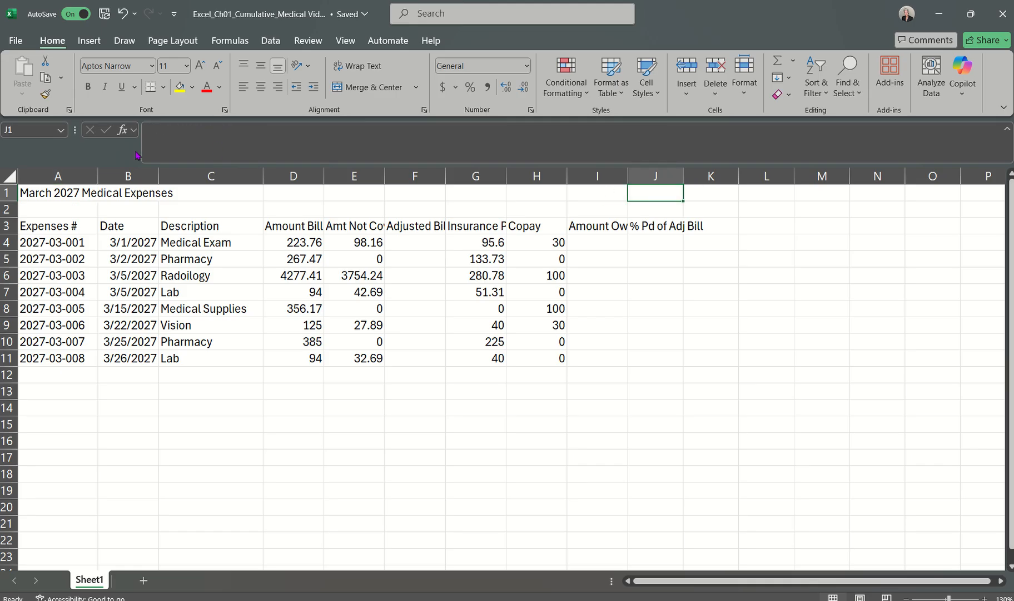
{"action": "left_click_drag", "start_coordinate": [47, 193], "coordinate": [640, 193]}
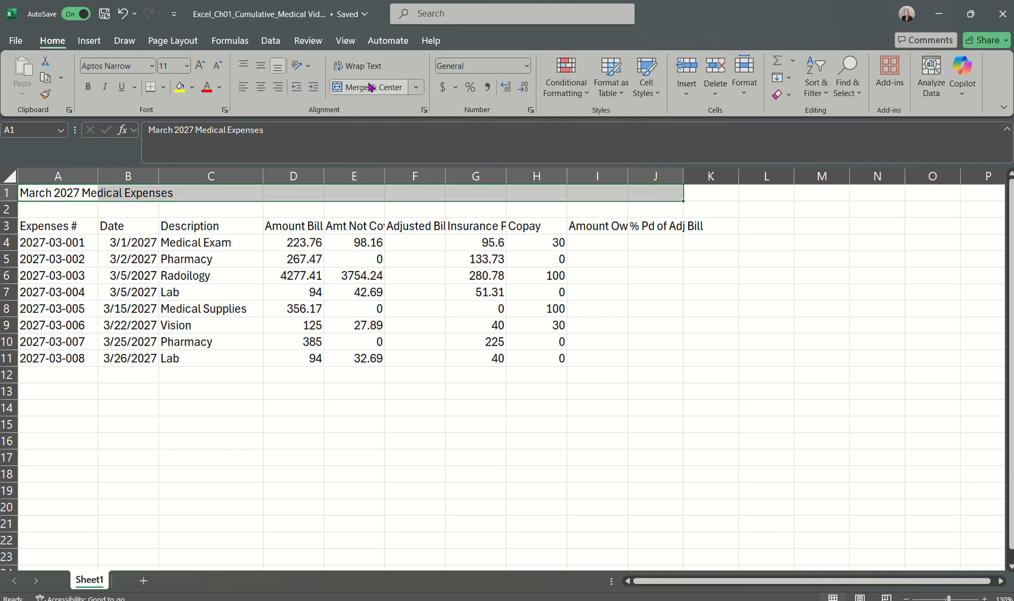
{"action": "left_click", "coordinate": [416, 88]}
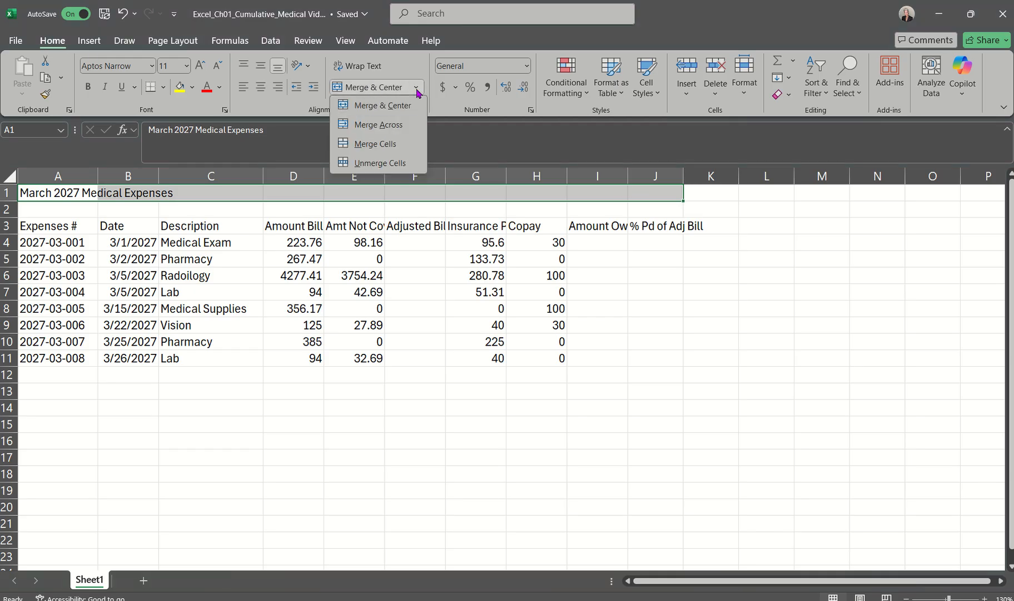
{"action": "left_click", "coordinate": [416, 89]}
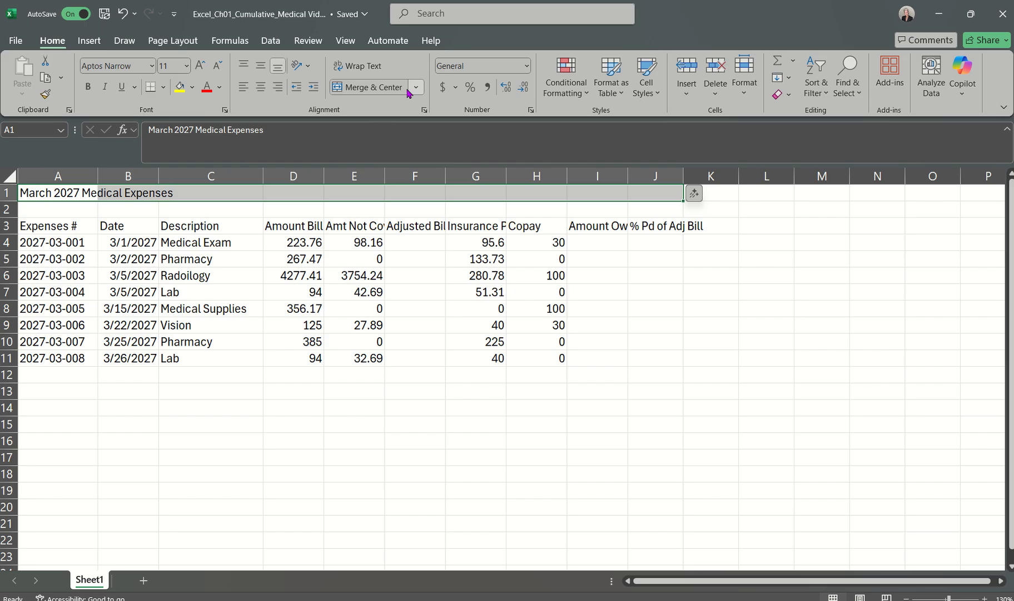
{"action": "left_click", "coordinate": [379, 90]}
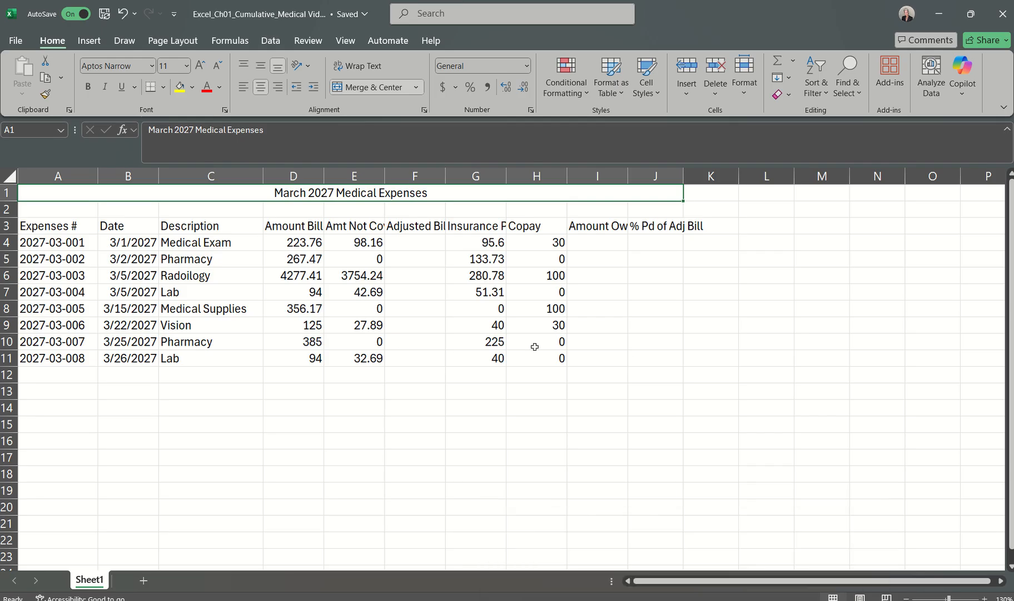
Step: Check the full text of the cut-off column headings in row 3, from D3 across to K3
{"action": "left_click", "coordinate": [273, 227]}
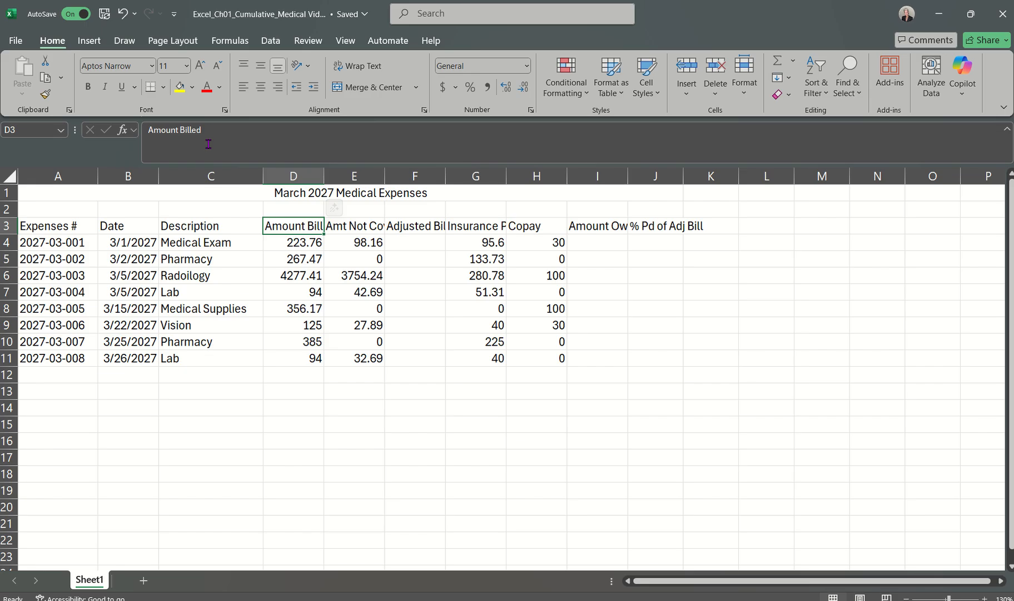
{"action": "left_click", "coordinate": [364, 231]}
{"action": "left_click", "coordinate": [396, 228]}
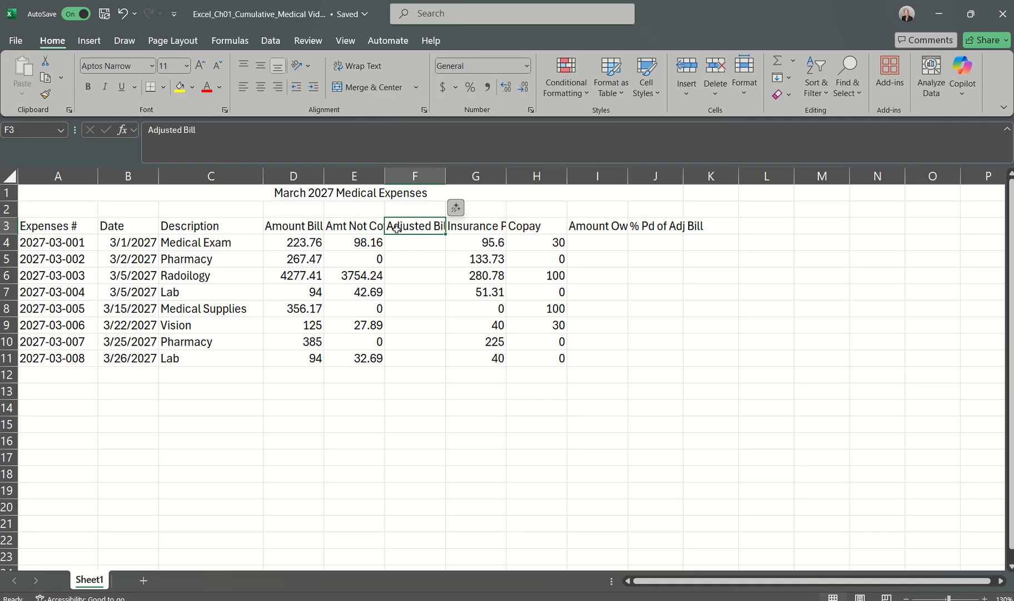
{"action": "left_click", "coordinate": [471, 226]}
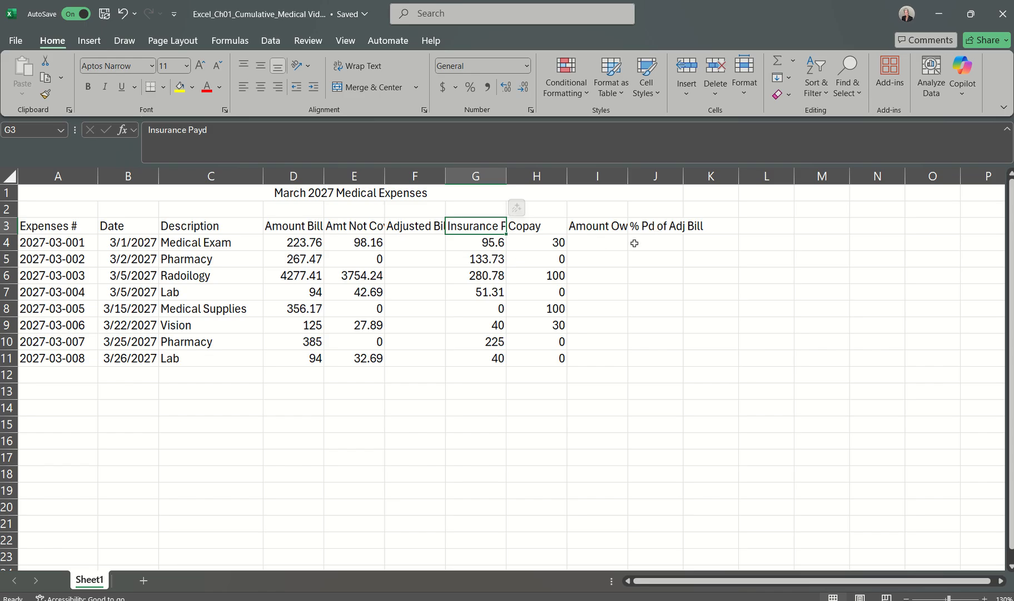
{"action": "left_click", "coordinate": [648, 225]}
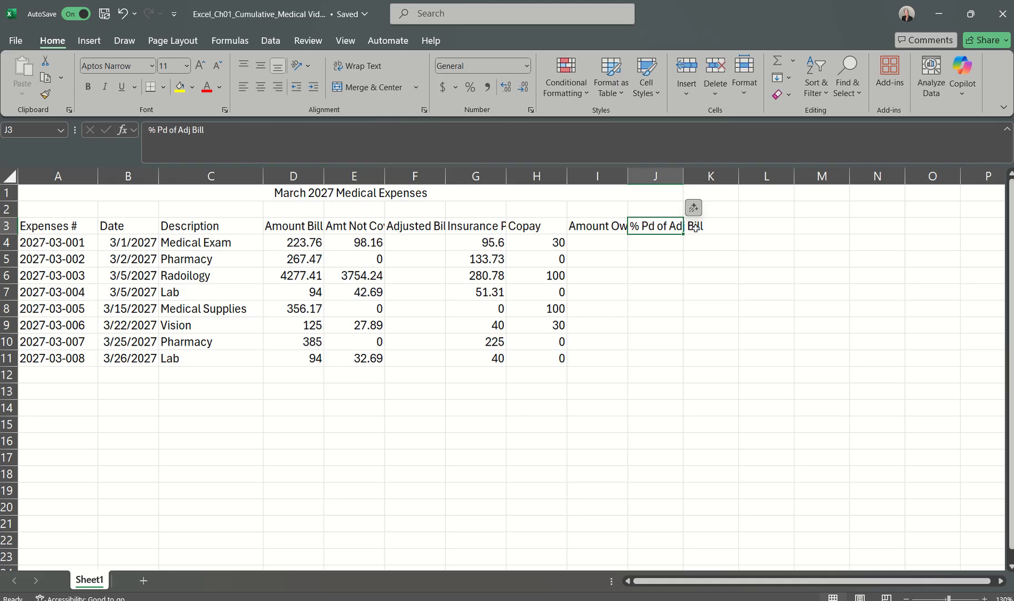
{"action": "left_click", "coordinate": [713, 226]}
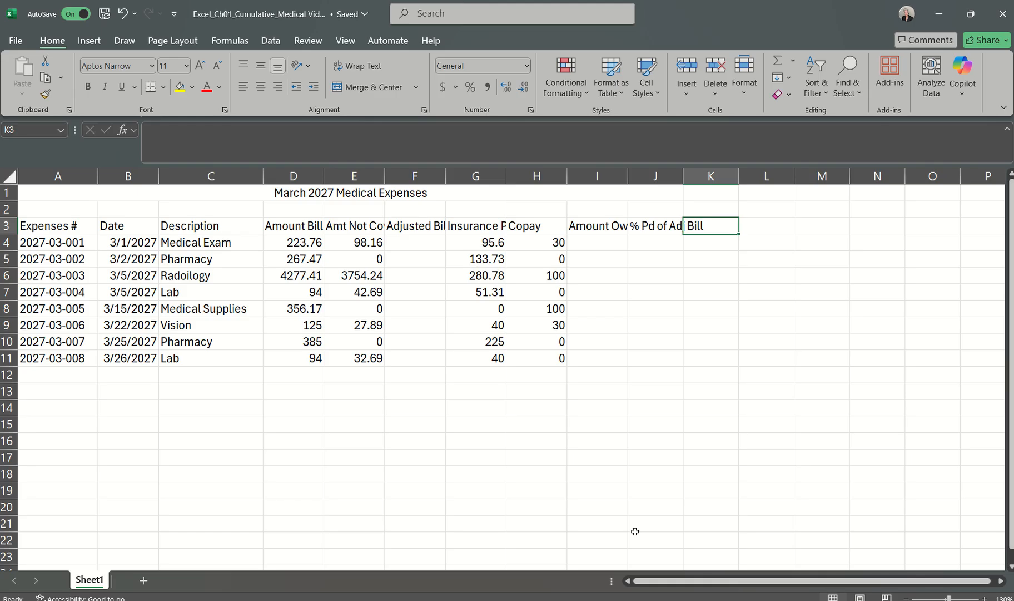
Step: Read step 8 in the Word instructions document and return to the Excel medical expenses workbook
{"action": "left_click", "coordinate": [946, 568]}
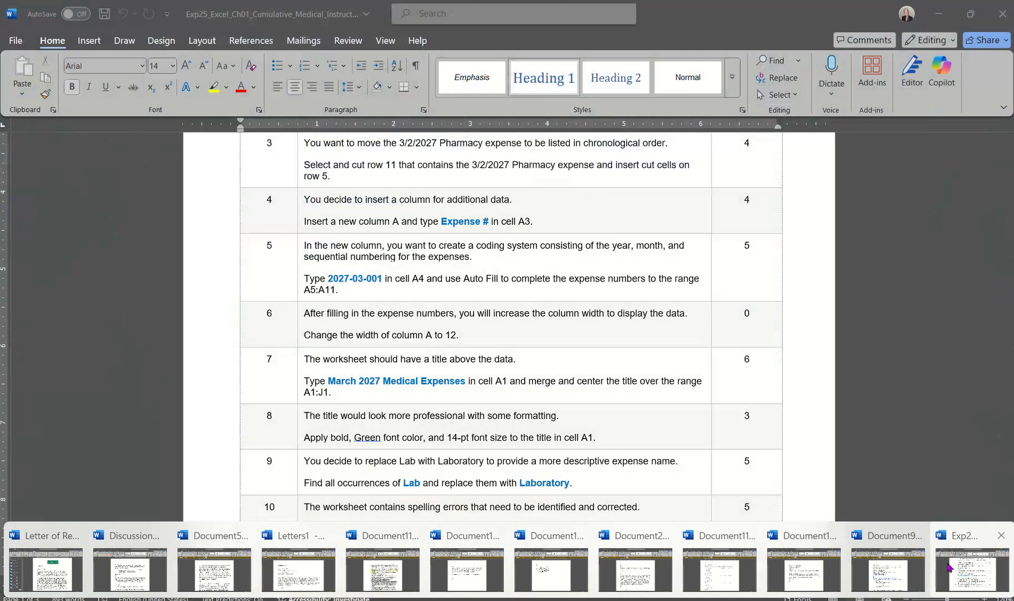
{"action": "scroll", "coordinate": [687, 418], "scroll_direction": "down", "scroll_amount": 3}
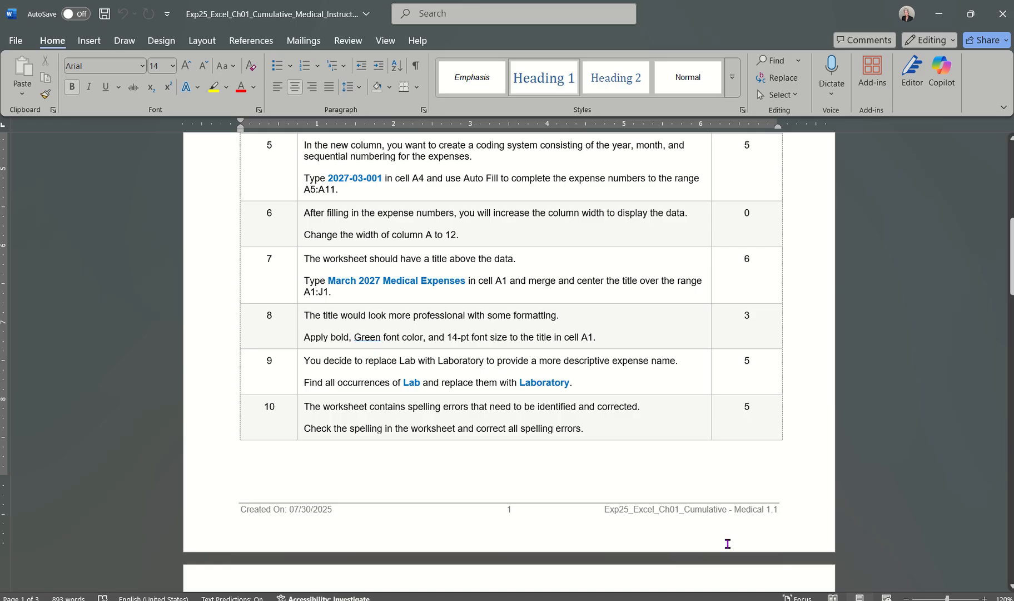
{"action": "left_click", "coordinate": [684, 599]}
{"action": "left_click", "coordinate": [836, 511]}
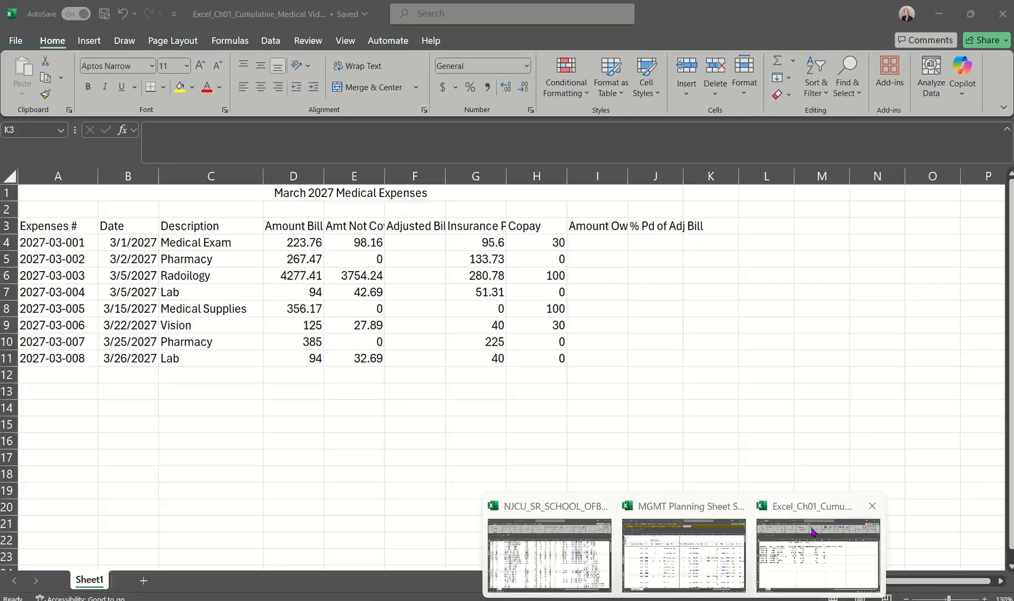
Step: Apply bold and the standard Green font color to the merged title in A1
{"action": "left_click", "coordinate": [277, 193]}
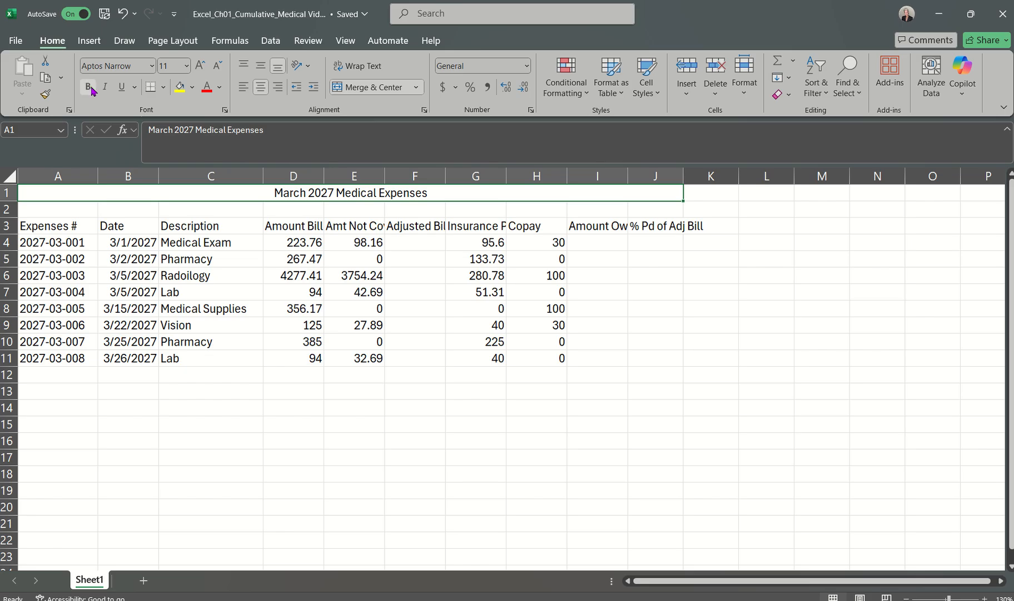
{"action": "left_click", "coordinate": [193, 244]}
{"action": "left_click", "coordinate": [273, 190]}
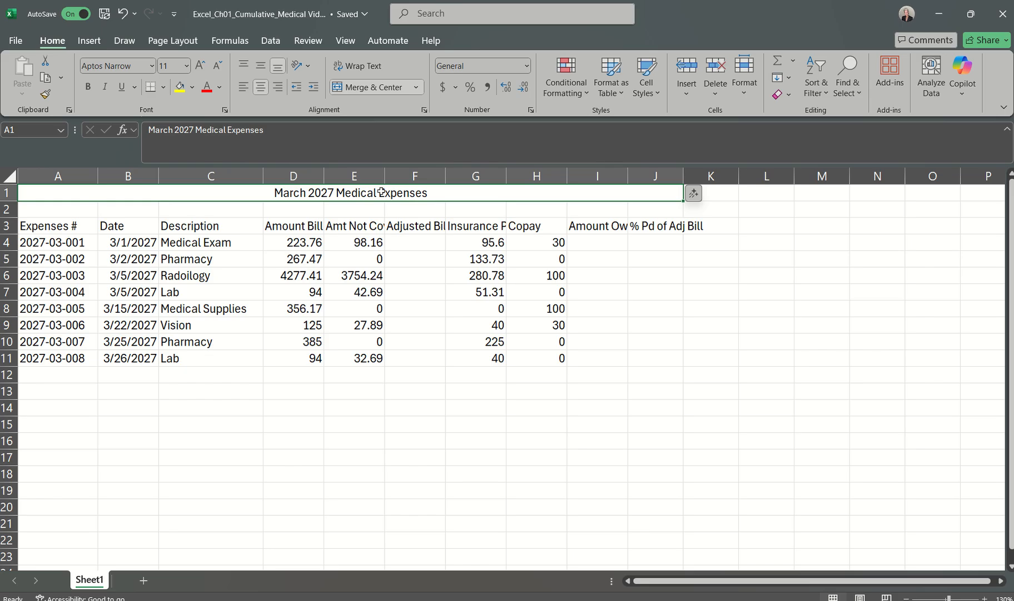
{"action": "left_click", "coordinate": [88, 88]}
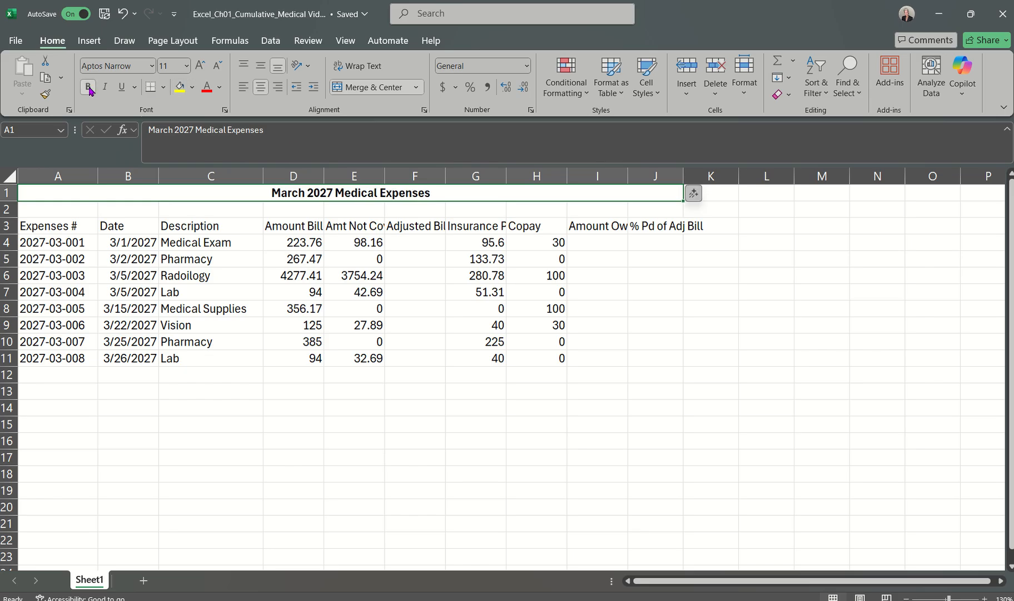
{"action": "left_click", "coordinate": [220, 87]}
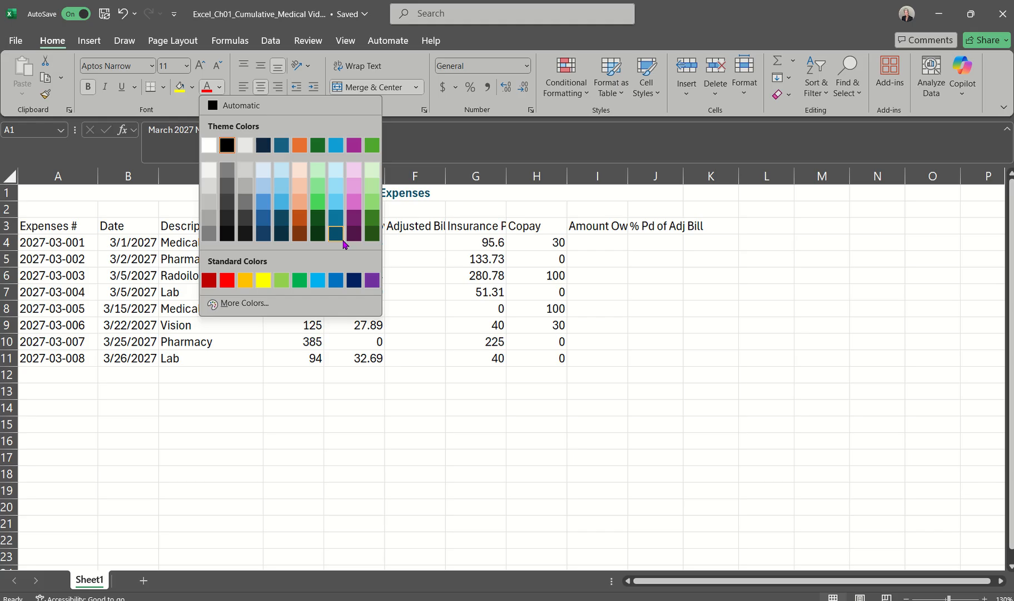
{"action": "left_click", "coordinate": [301, 281]}
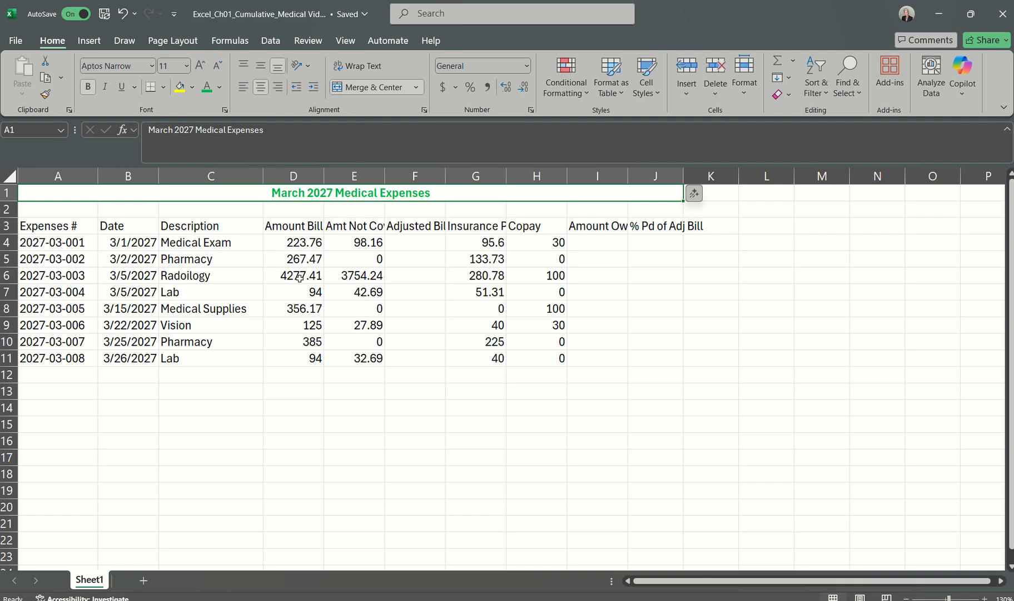
Step: Set the font size of the merged title in A1 to 14 pt
{"action": "left_click", "coordinate": [187, 66]}
{"action": "left_click", "coordinate": [170, 163]}
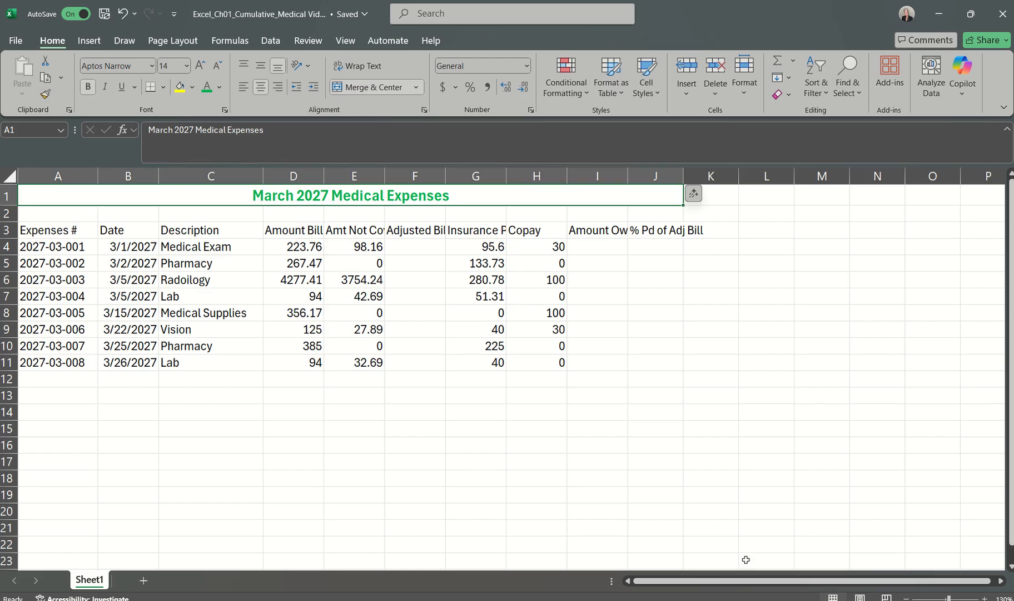
Step: Switch to the Word instructions document to read step 9, and return to the Excel medical expenses workbook
{"action": "mouse_move", "coordinate": [748, 600]}
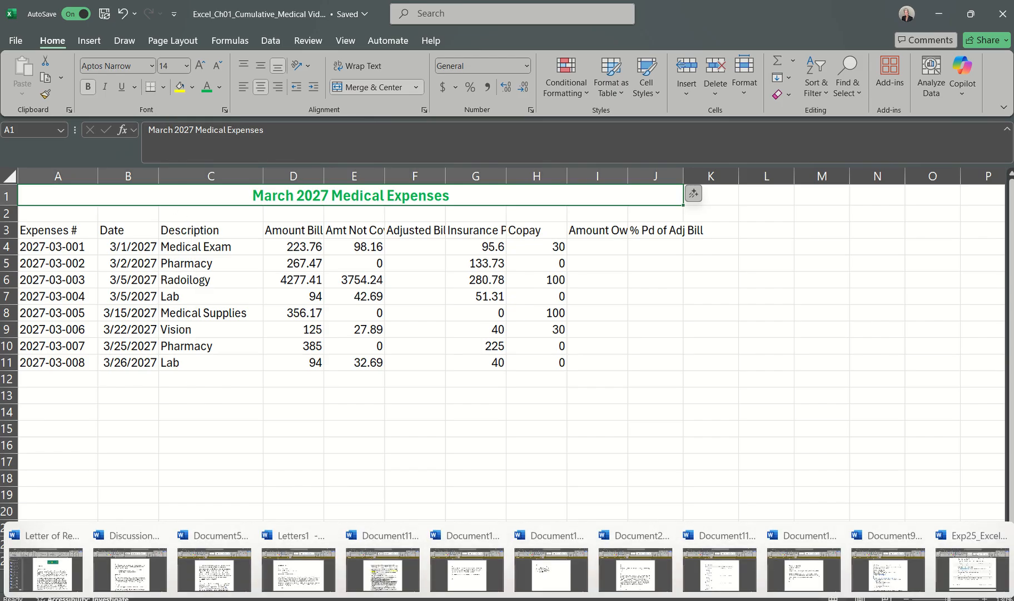
{"action": "left_click", "coordinate": [968, 569]}
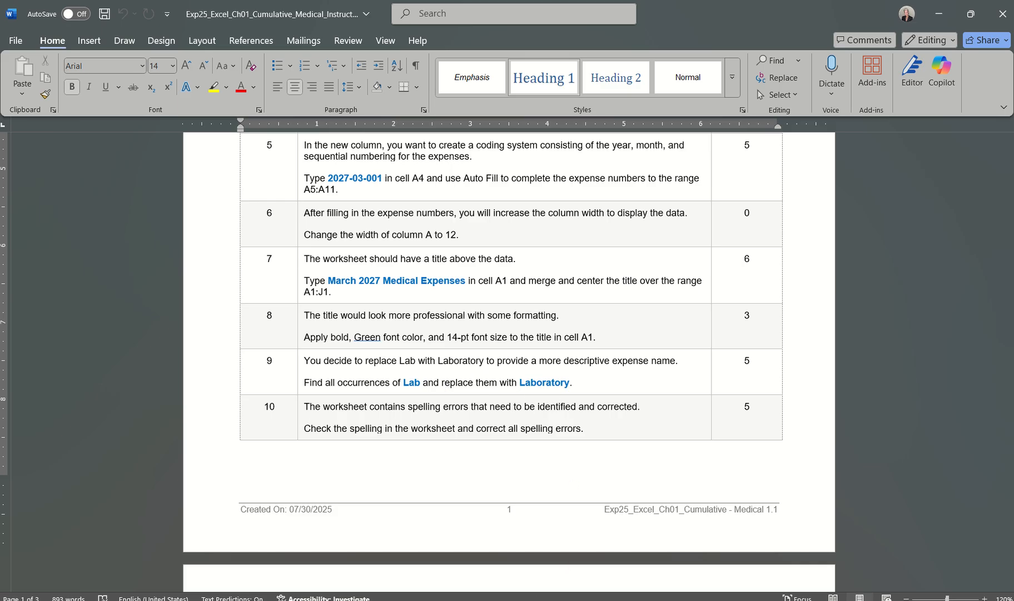
{"action": "mouse_move", "coordinate": [756, 593]}
{"action": "left_click", "coordinate": [811, 565]}
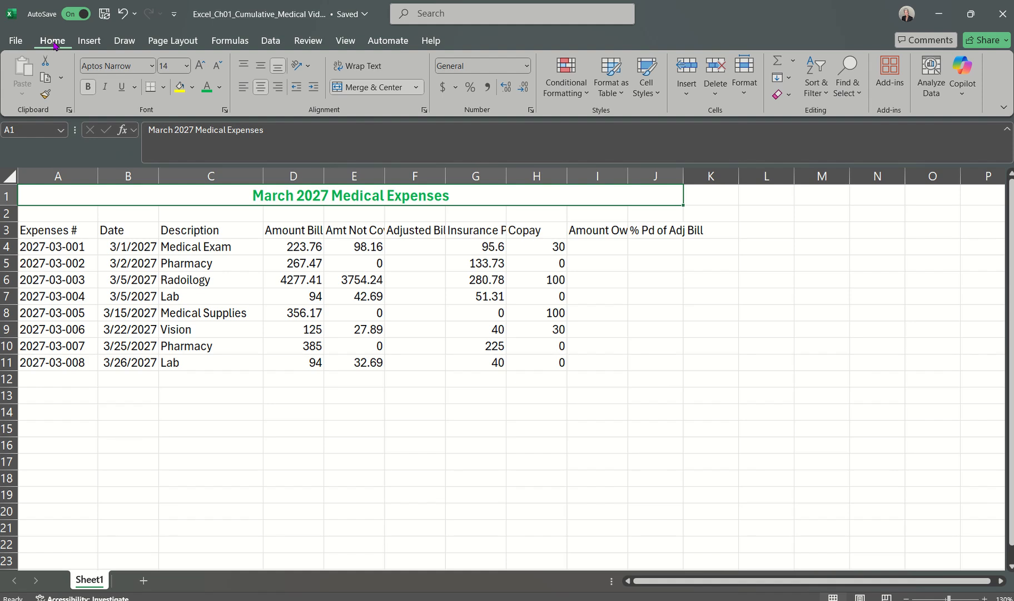
Step: Replace all occurrences of "Lab" with "Laboratory" in the worksheet and close Find and Replace
{"action": "left_click", "coordinate": [858, 92]}
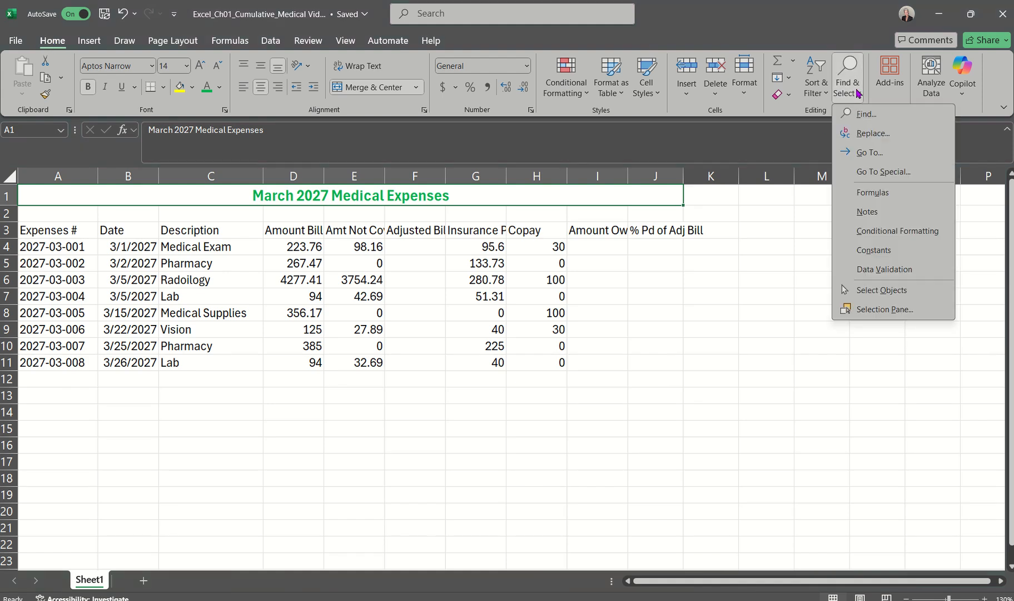
{"action": "left_click", "coordinate": [864, 134]}
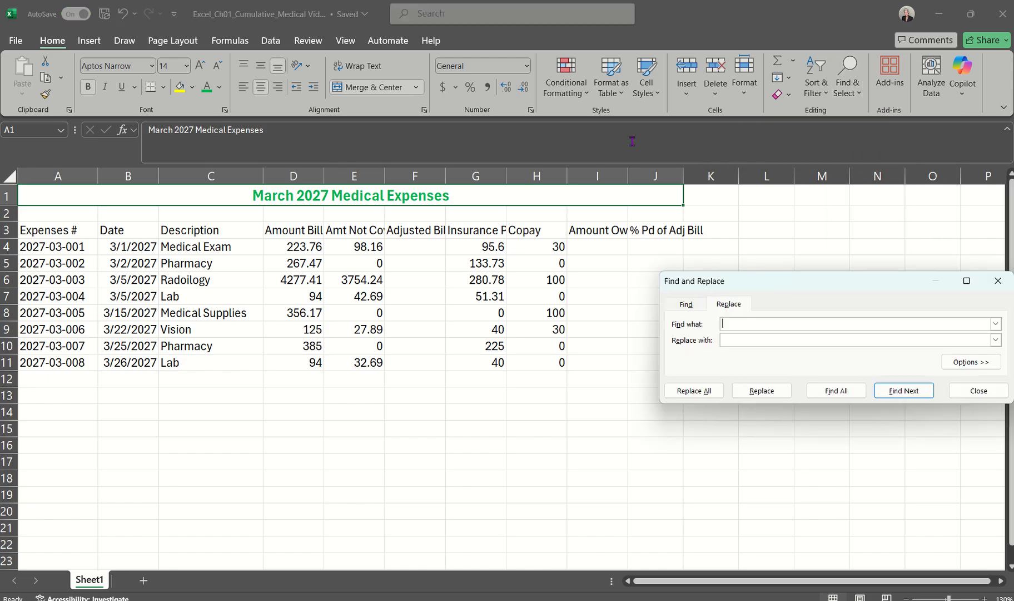
{"action": "left_click", "coordinate": [688, 303]}
{"action": "left_click", "coordinate": [719, 305]}
{"action": "left_click_drag", "start_coordinate": [768, 286], "coordinate": [699, 281]}
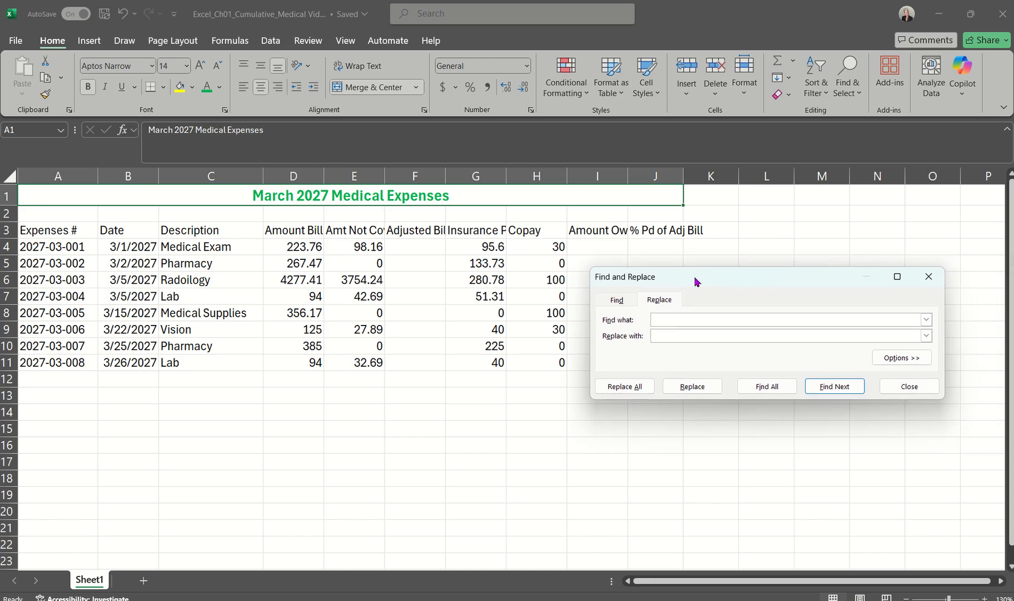
{"action": "left_click", "coordinate": [664, 319]}
{"action": "type", "text": "Laboratory"}
{"action": "left_click", "coordinate": [618, 386]}
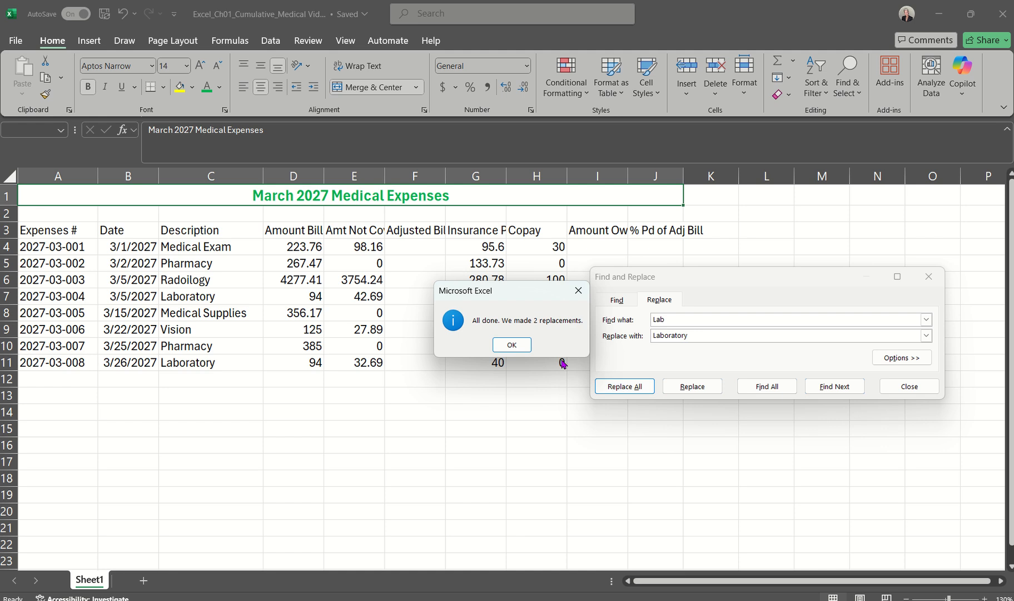
{"action": "left_click", "coordinate": [519, 346]}
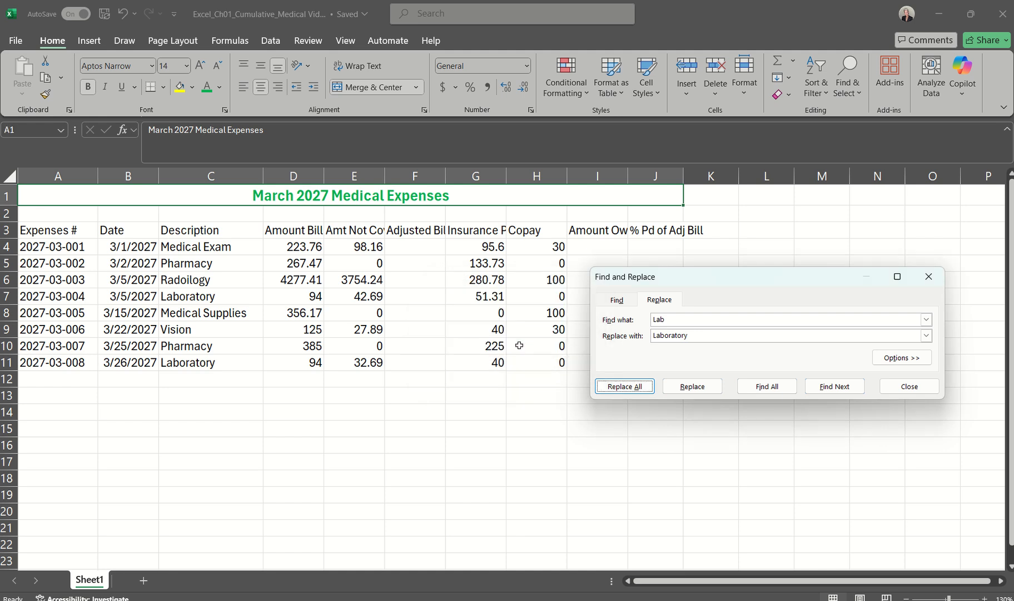
{"action": "left_click", "coordinate": [926, 277]}
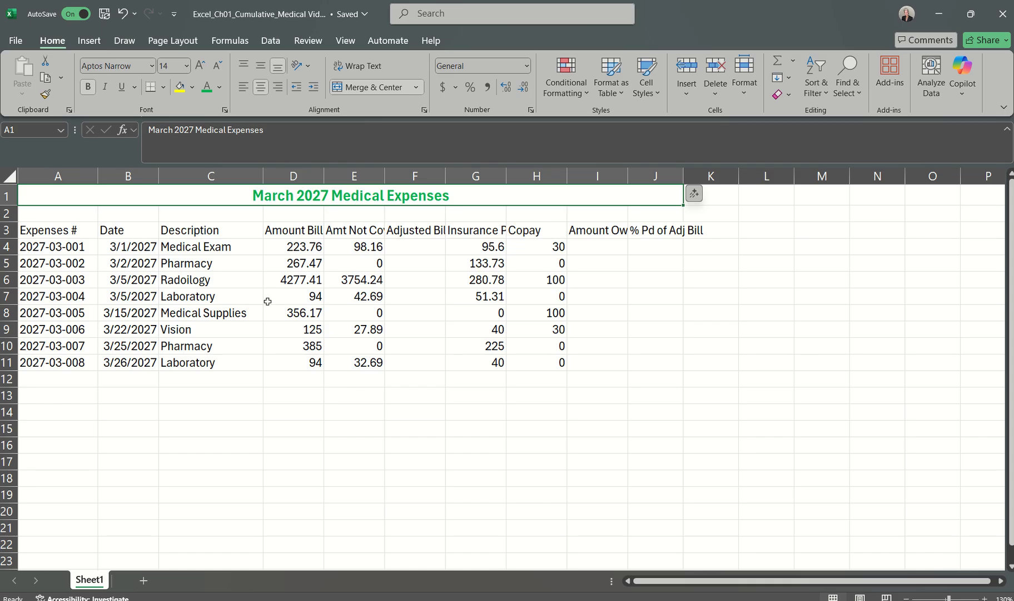
Step: Check the replaced Laboratory descriptions in cells C7 and C11
{"action": "left_click", "coordinate": [164, 299]}
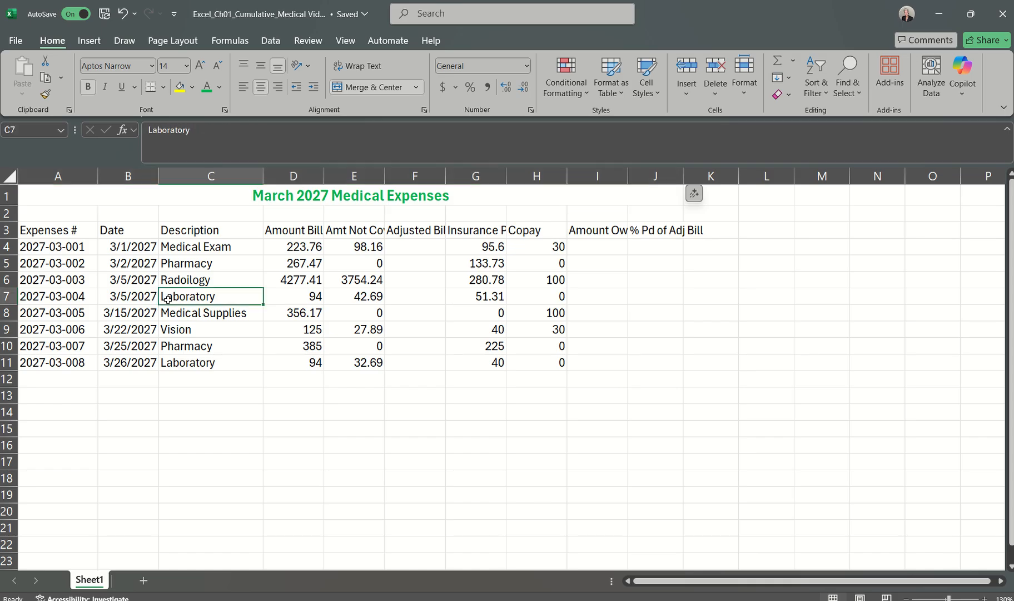
{"action": "left_click", "coordinate": [179, 362]}
{"action": "left_click", "coordinate": [225, 413]}
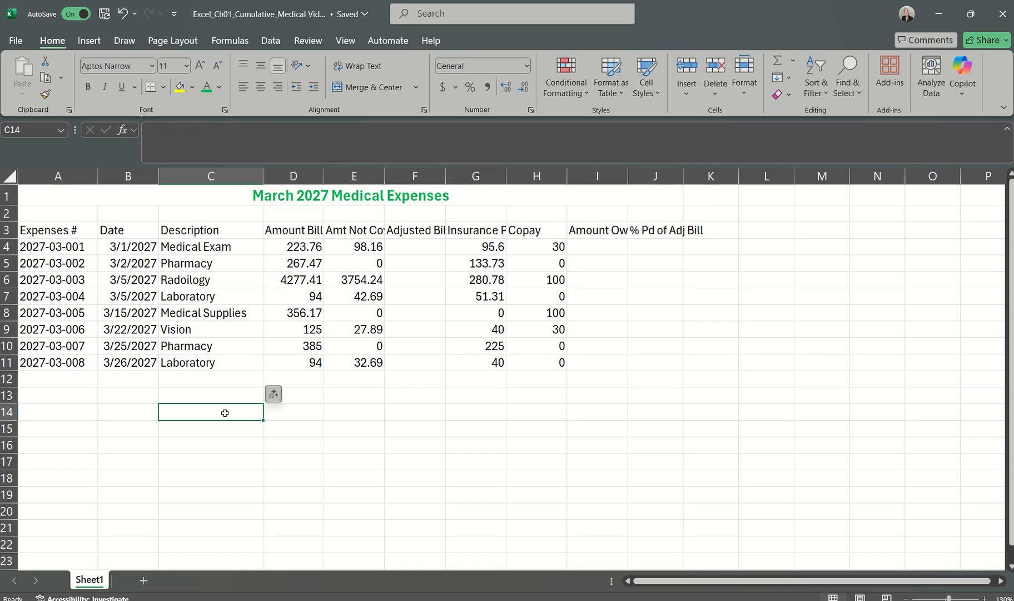
Step: Read step 10 in the Word instructions document and return to the Excel medical expenses workbook
{"action": "mouse_move", "coordinate": [684, 600]}
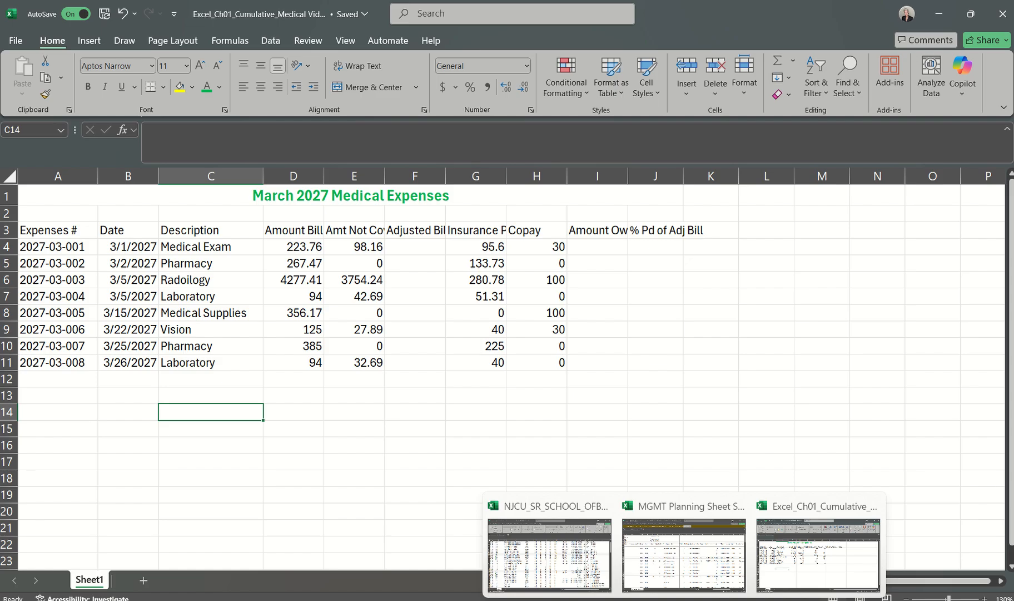
{"action": "mouse_move", "coordinate": [718, 600]}
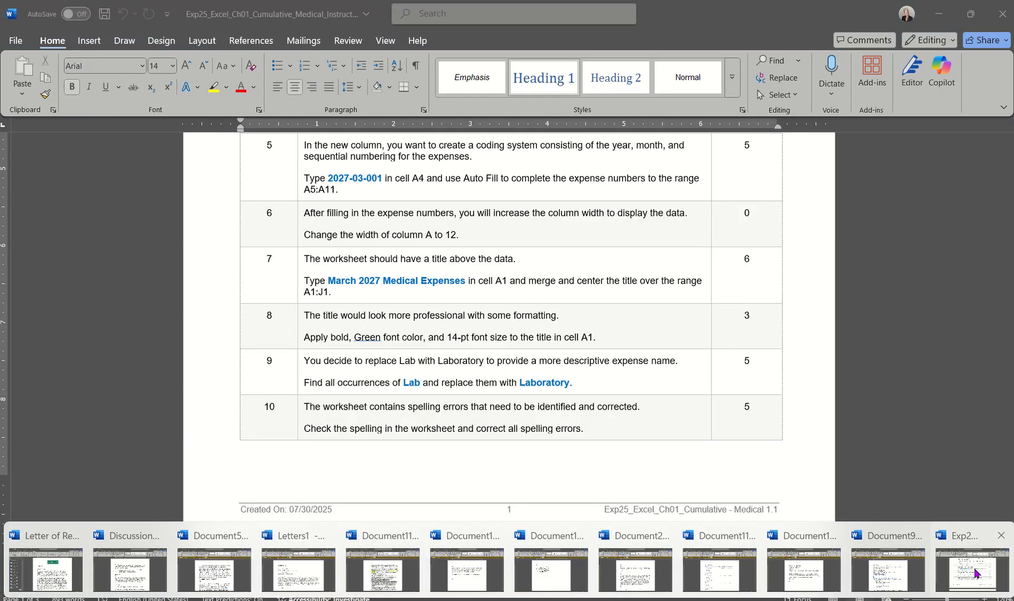
{"action": "left_click", "coordinate": [976, 569]}
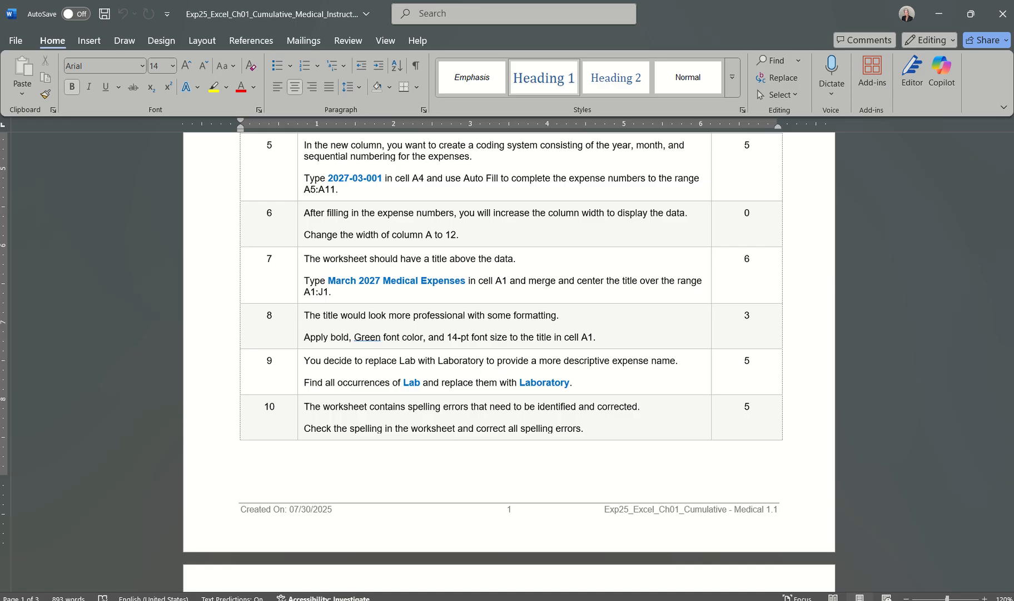
{"action": "left_click", "coordinate": [804, 555]}
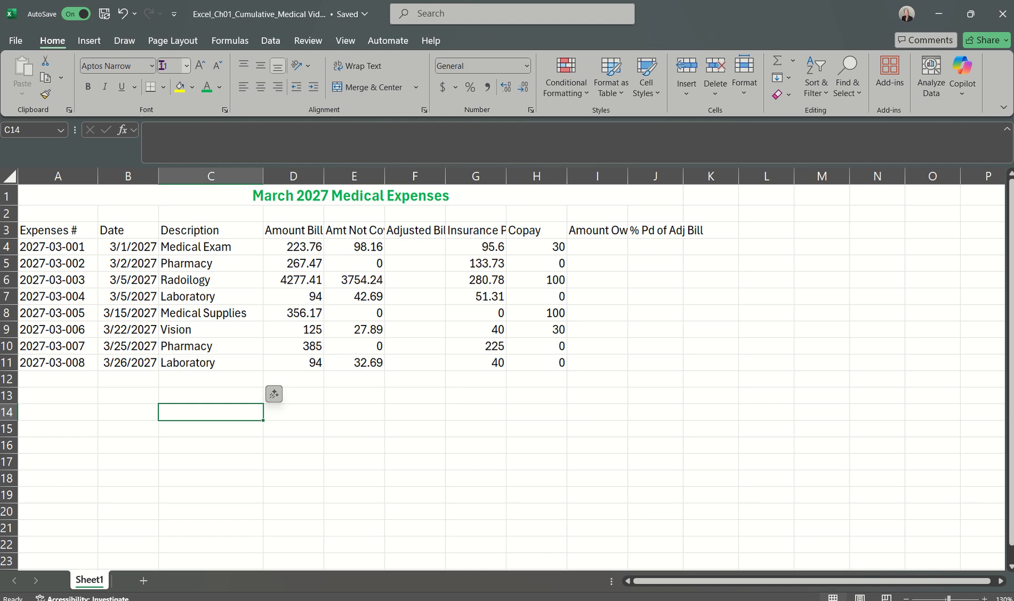
Step: Spell-check the whole worksheet, correcting "Payd" to "Paid" in G3 and "Radoilogy" to "Radiology" in C6
{"action": "left_click", "coordinate": [308, 40]}
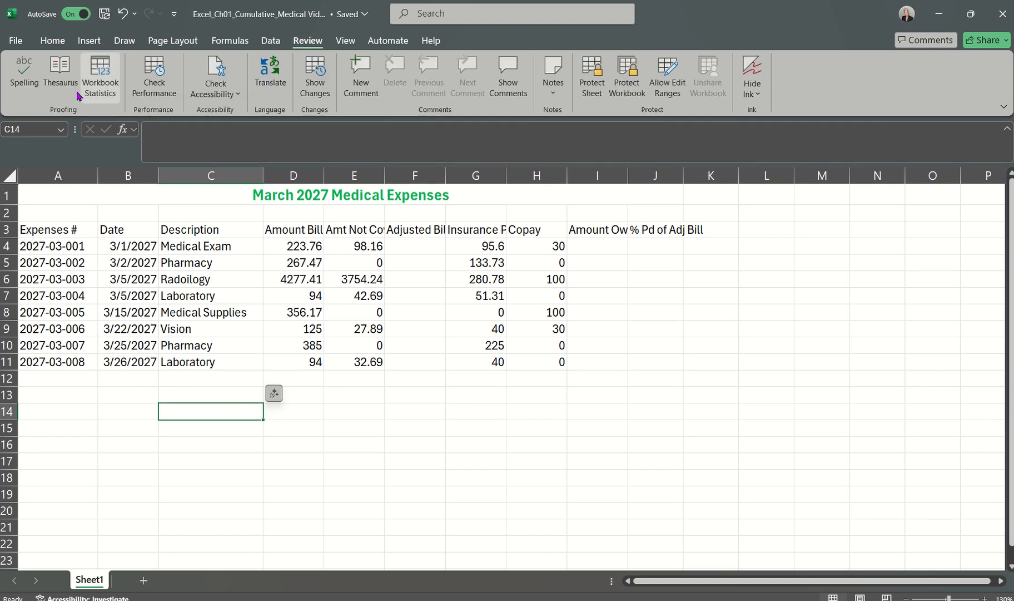
{"action": "left_click", "coordinate": [20, 78]}
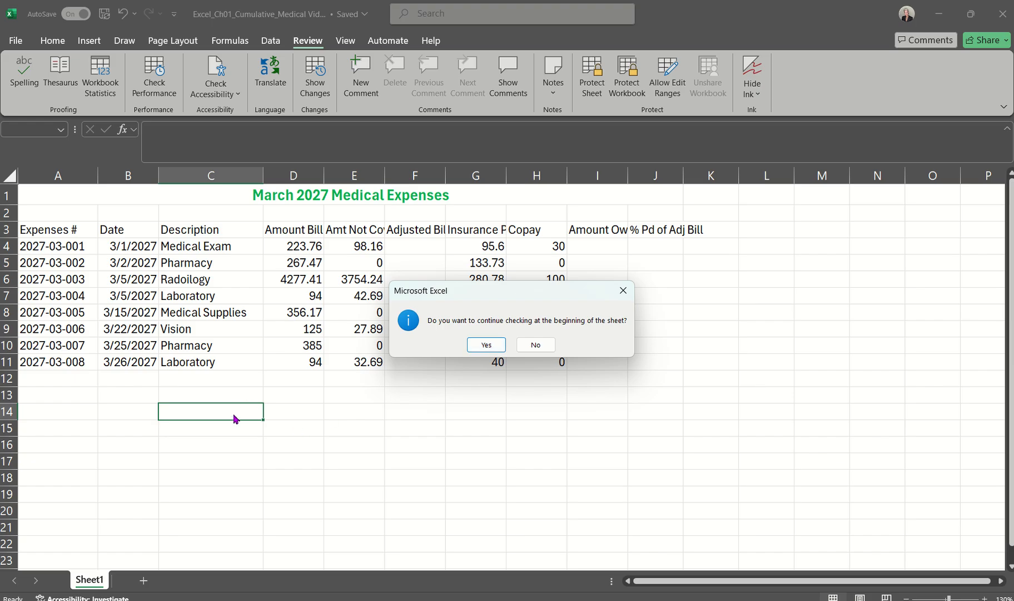
{"action": "left_click", "coordinate": [486, 345]}
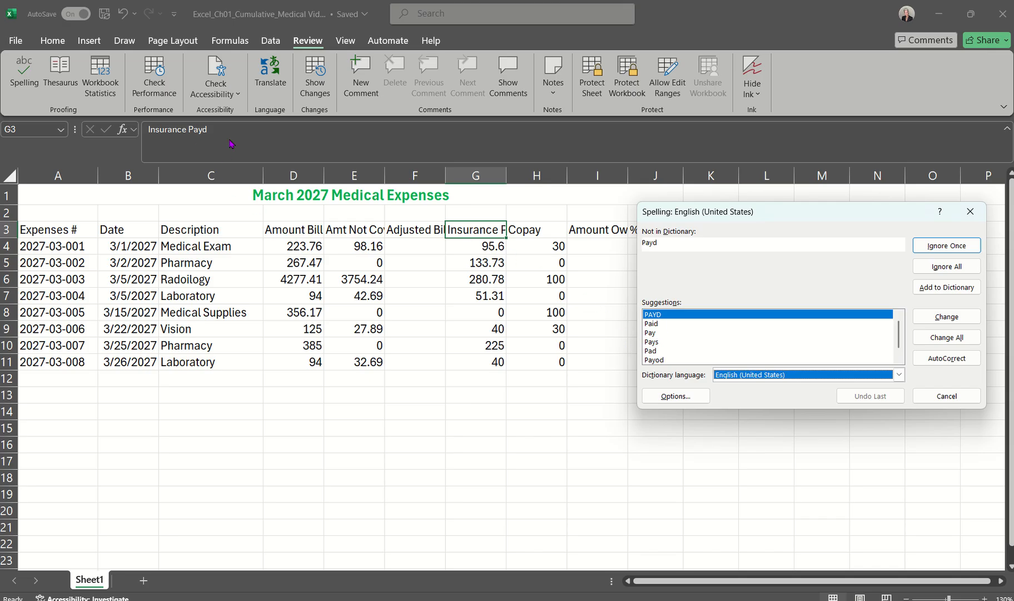
{"action": "left_click", "coordinate": [658, 325]}
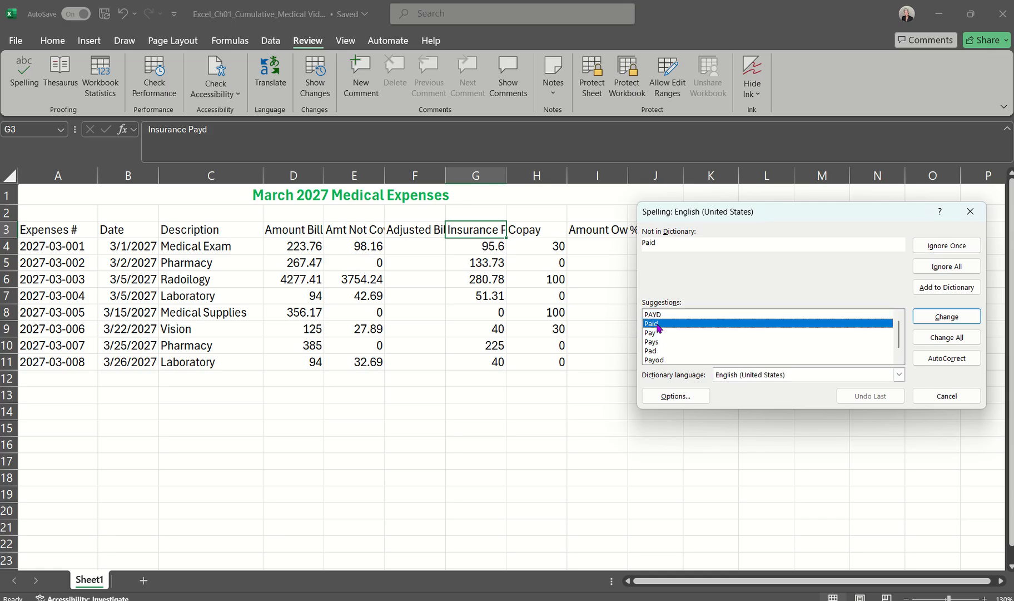
{"action": "left_click", "coordinate": [954, 320]}
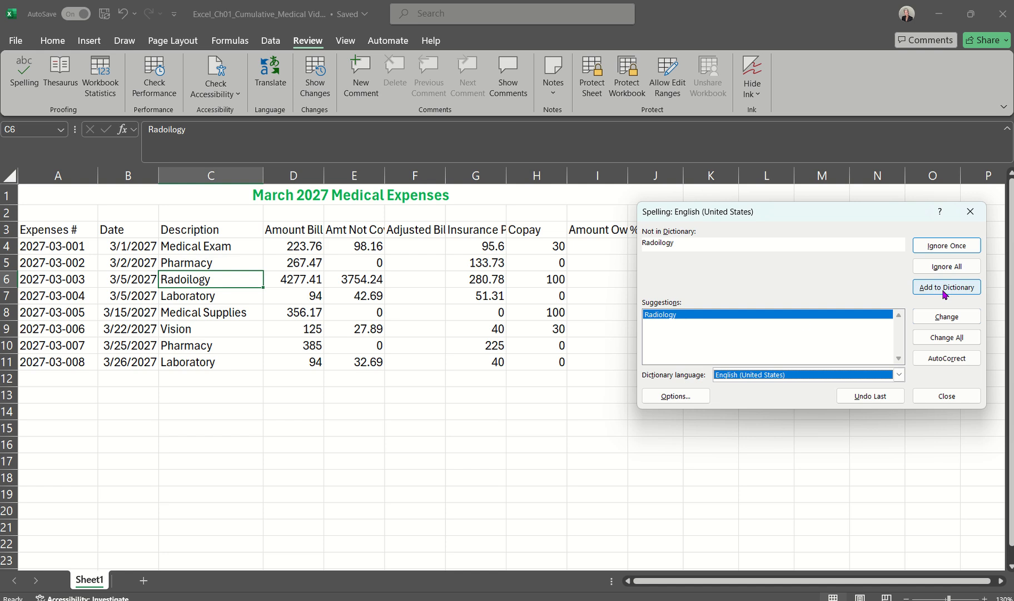
{"action": "left_click", "coordinate": [946, 317]}
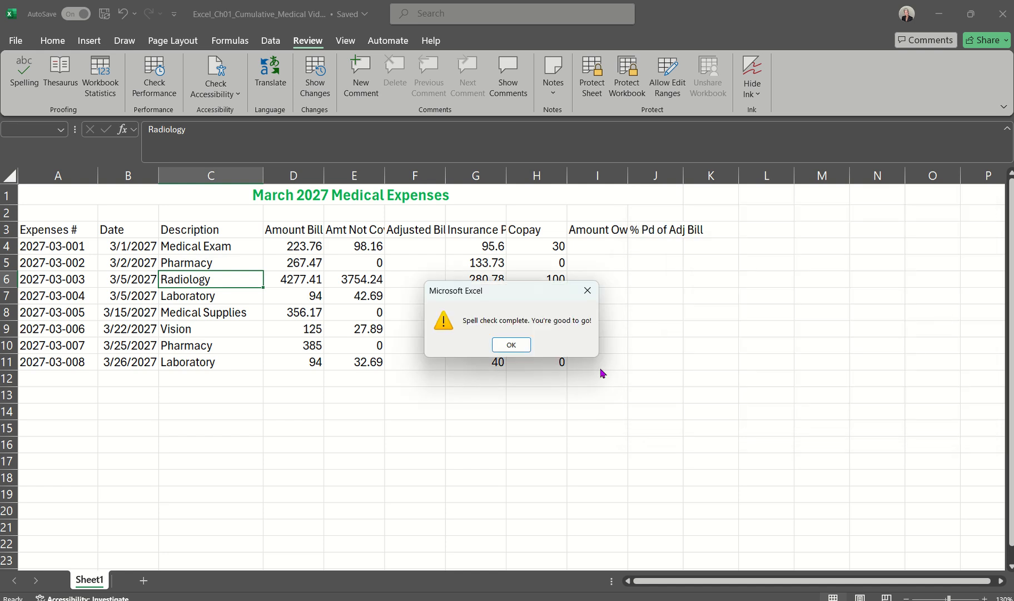
{"action": "left_click", "coordinate": [512, 344]}
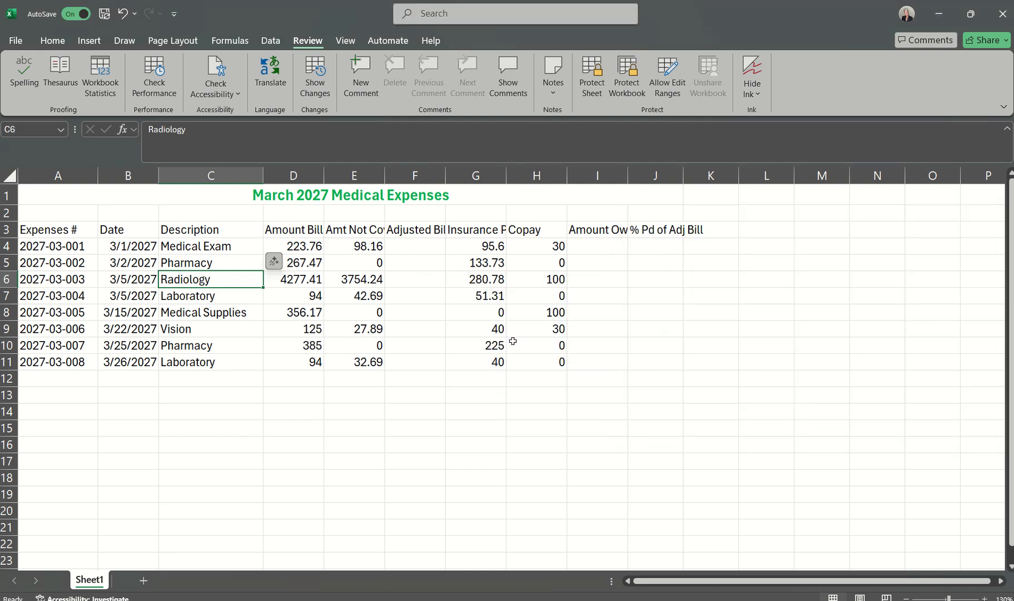
{"action": "left_click", "coordinate": [465, 389]}
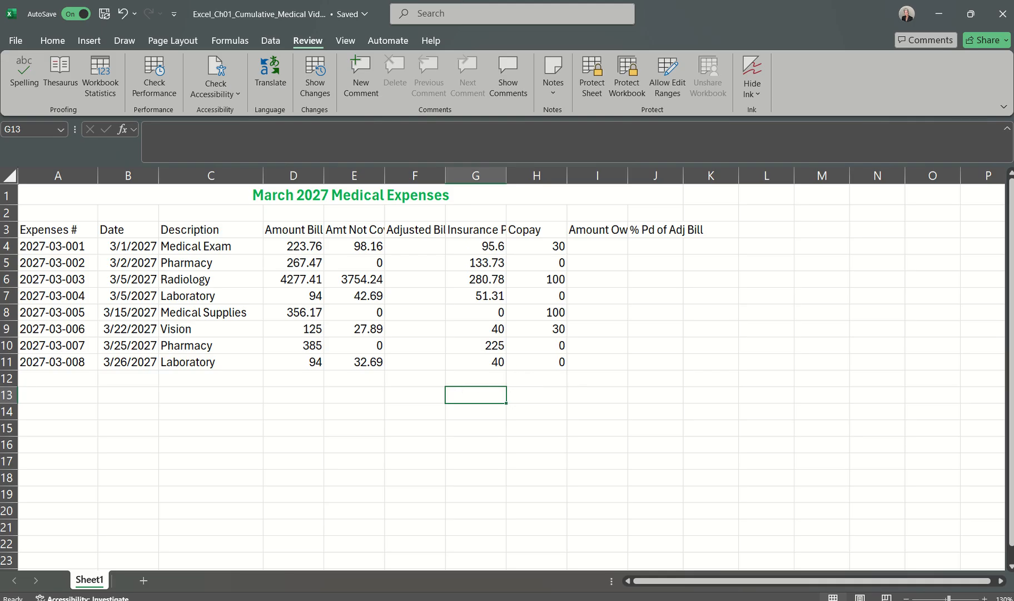
Step: Read step 11 on the second page of the Word instructions and return to the Excel medical expenses workbook
{"action": "left_click", "coordinate": [970, 559]}
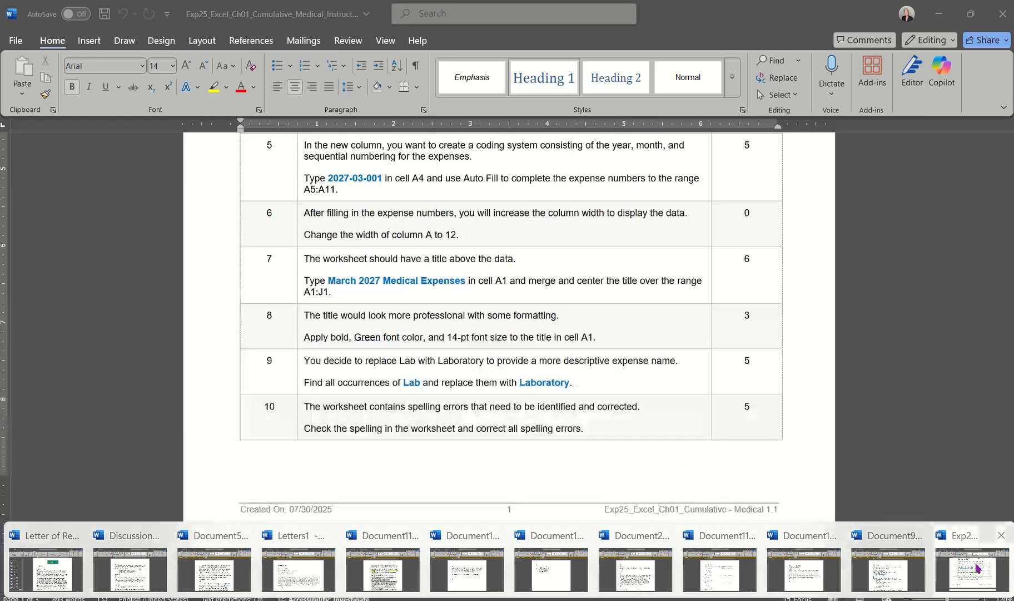
{"action": "scroll", "coordinate": [716, 374], "scroll_direction": "down", "scroll_amount": 10}
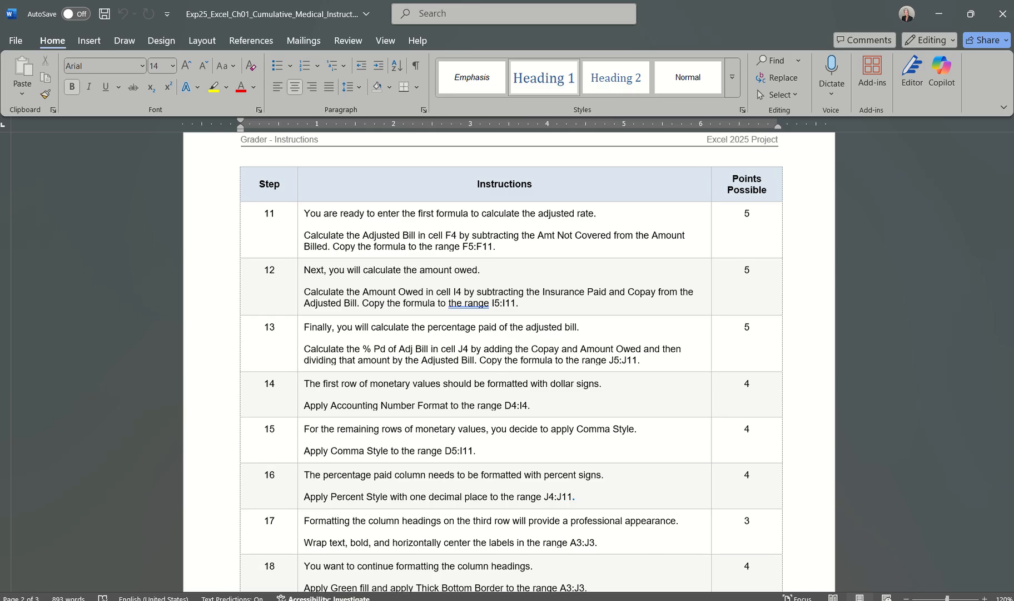
{"action": "left_click", "coordinate": [823, 573]}
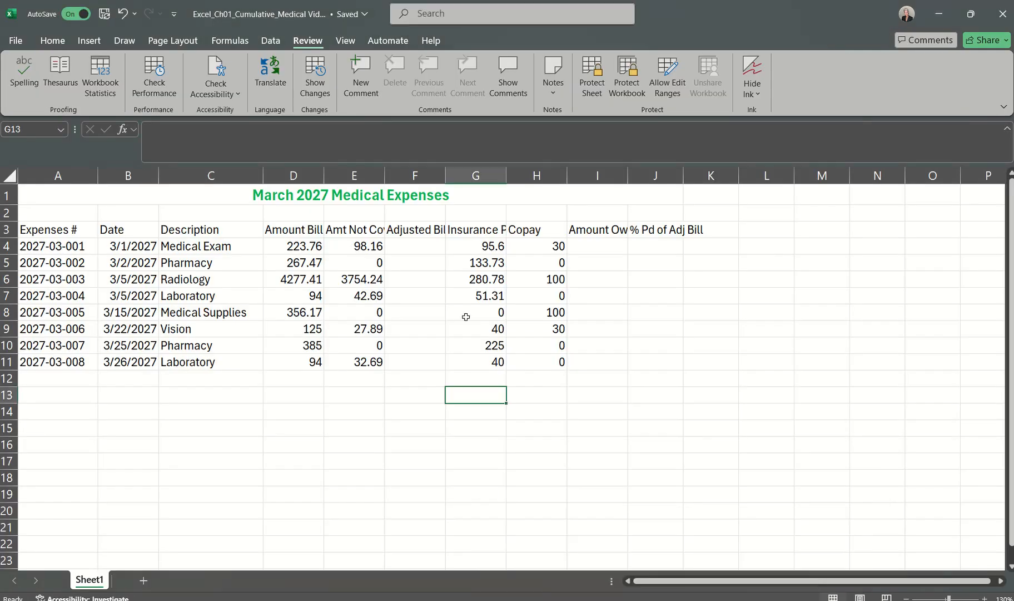
Step: Examine the Amount Billed in D4 and the Amt Not Covered in E4 that feed the Adjusted Bill in F4
{"action": "left_click", "coordinate": [410, 251]}
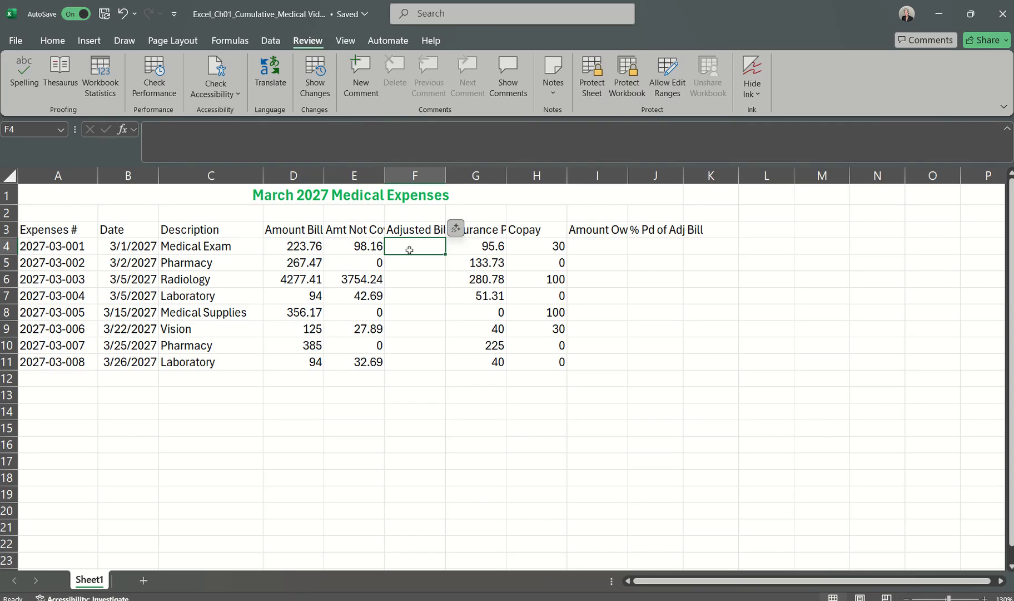
{"action": "left_click", "coordinate": [367, 245]}
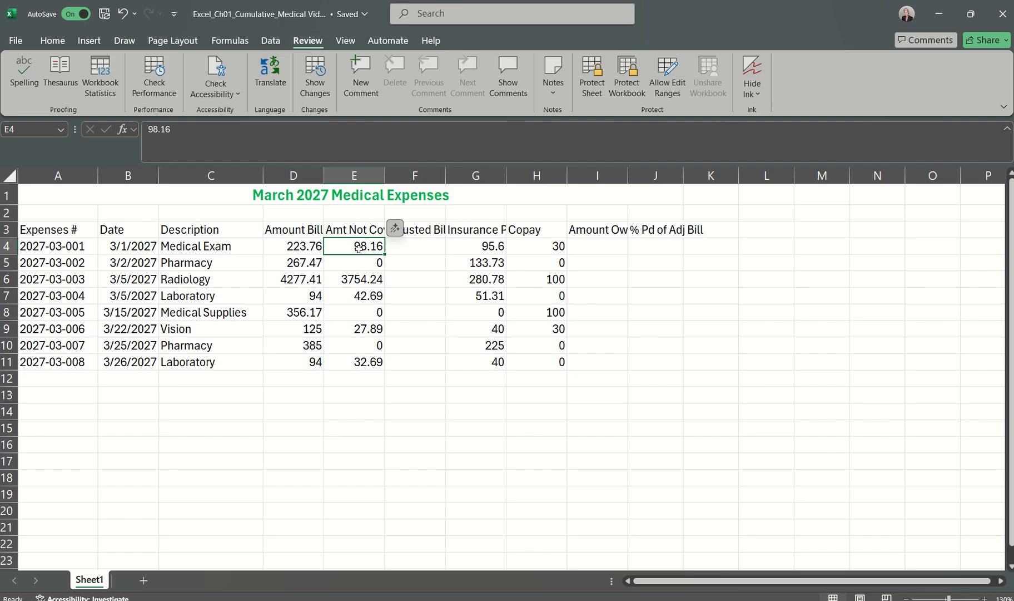
{"action": "left_click", "coordinate": [300, 247]}
{"action": "left_click", "coordinate": [359, 248]}
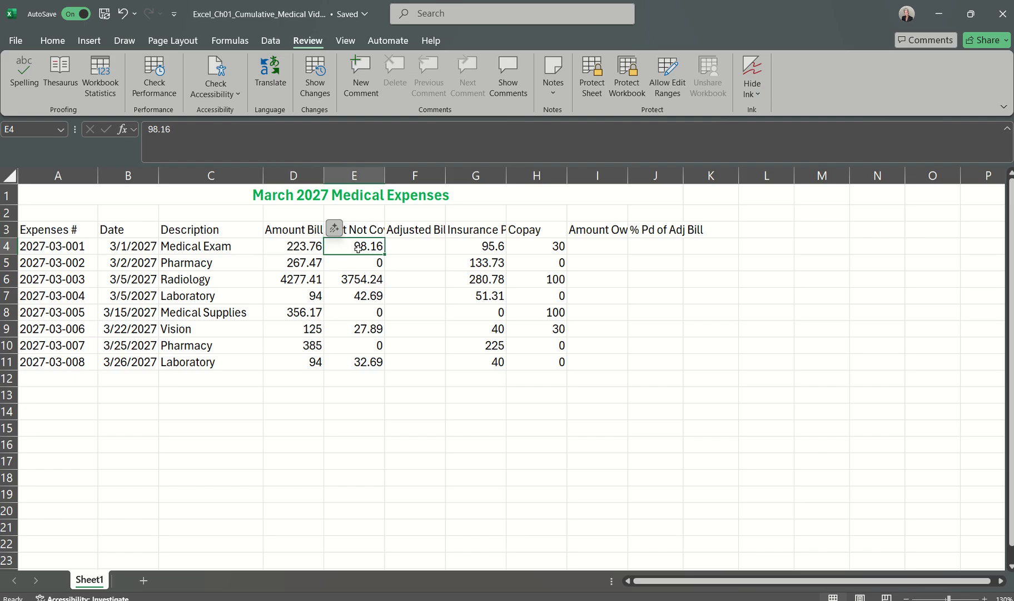
{"action": "left_click", "coordinate": [298, 253]}
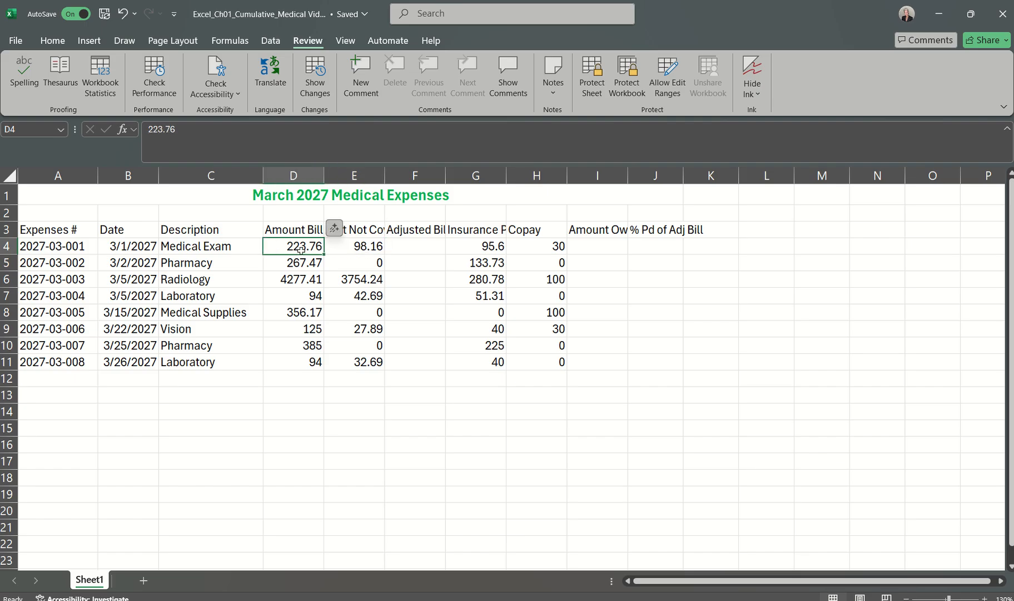
{"action": "left_click", "coordinate": [364, 246]}
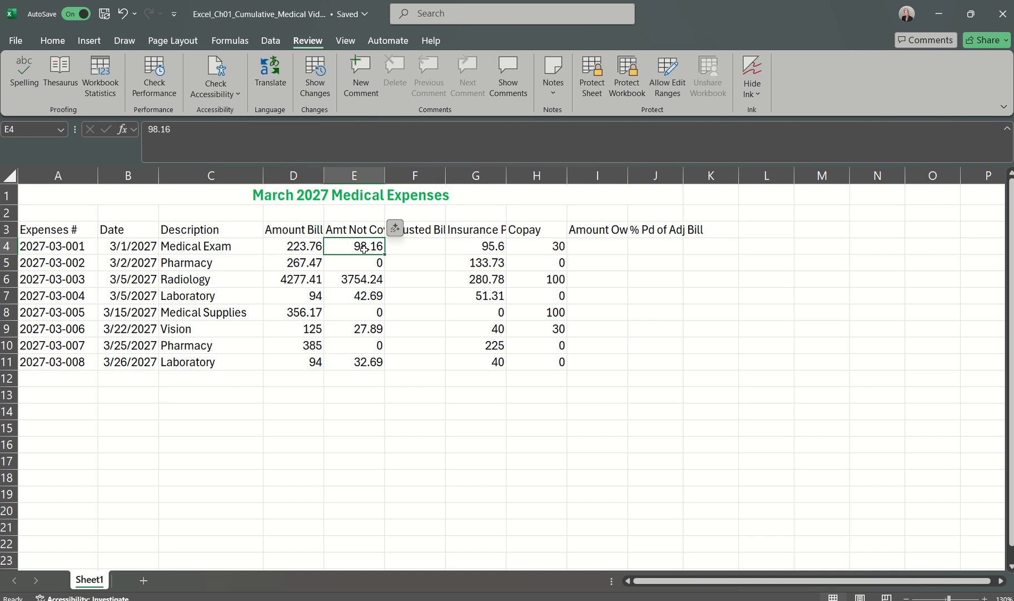
Step: Calculate the Adjusted Bill in F4 with the formula =D4-E4
{"action": "left_click", "coordinate": [416, 251]}
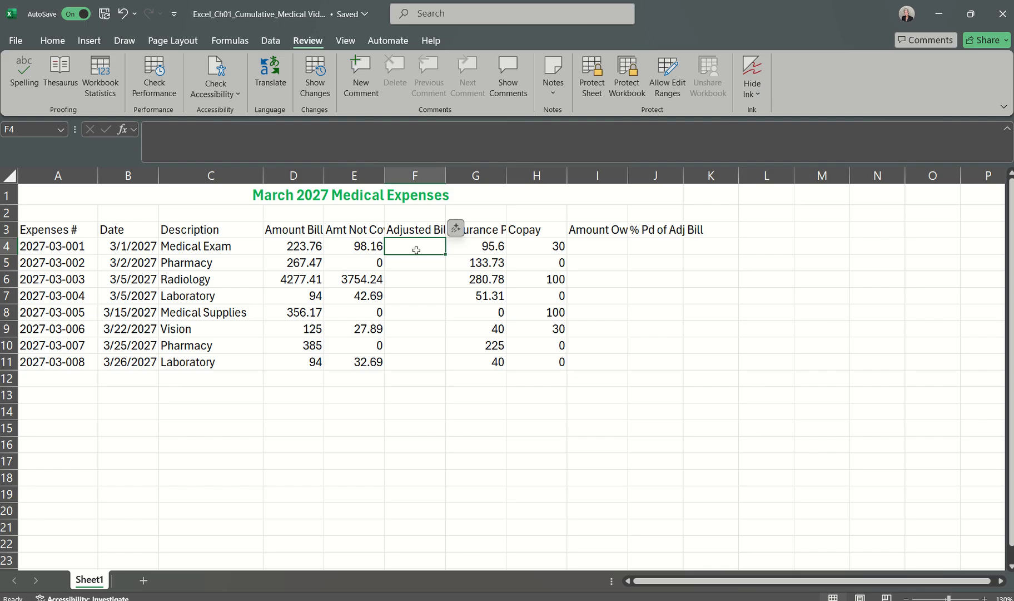
{"action": "type", "text": "="}
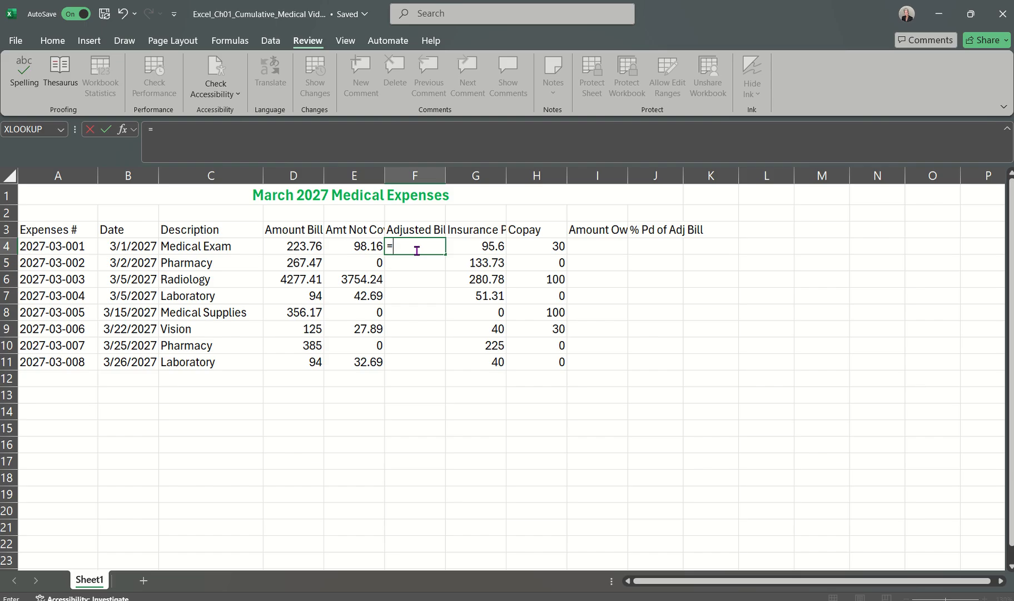
{"action": "left_click", "coordinate": [282, 245]}
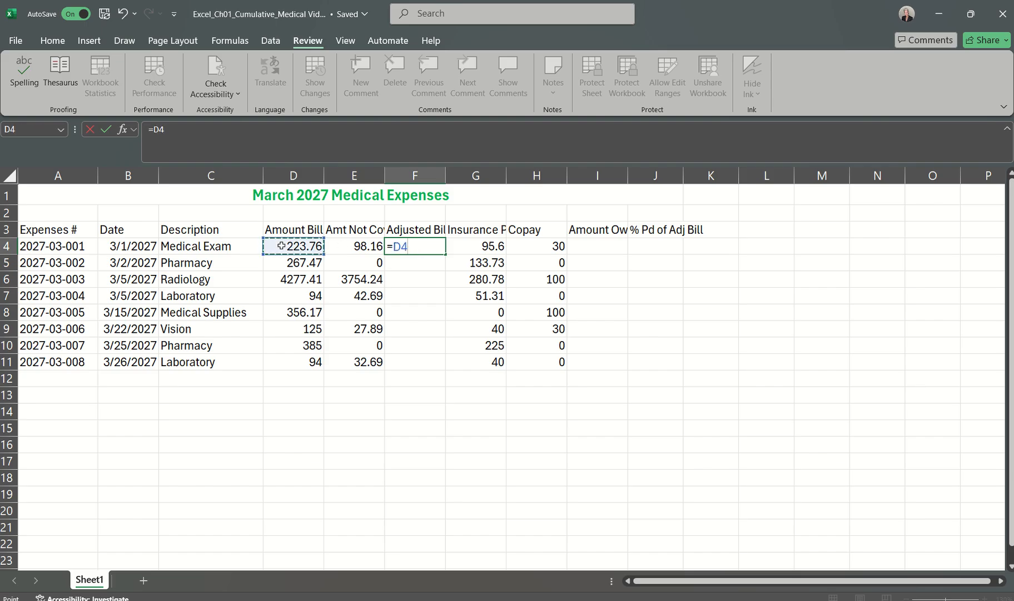
{"action": "type", "text": "-"}
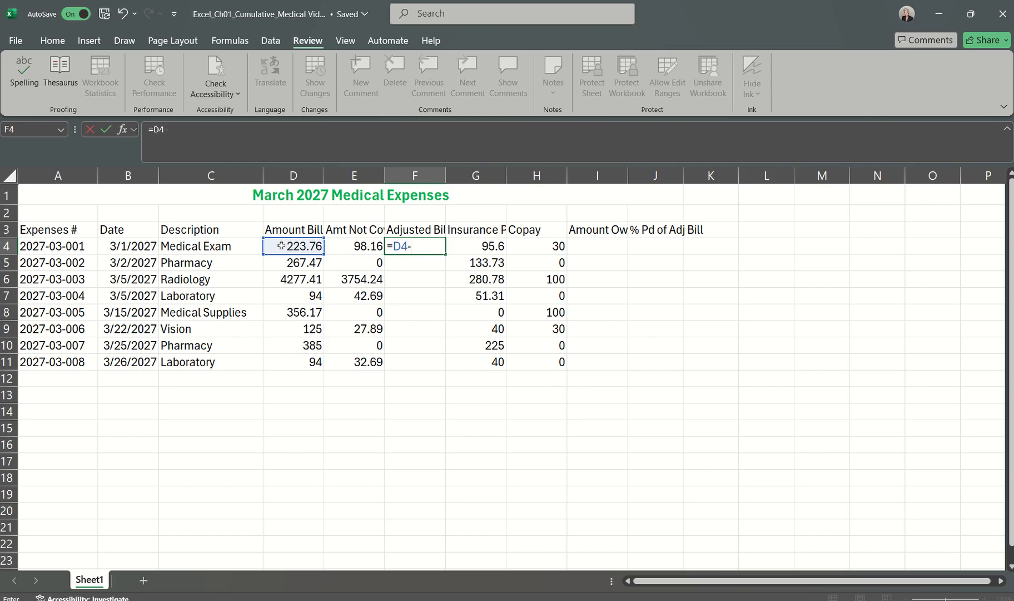
{"action": "left_click", "coordinate": [355, 245]}
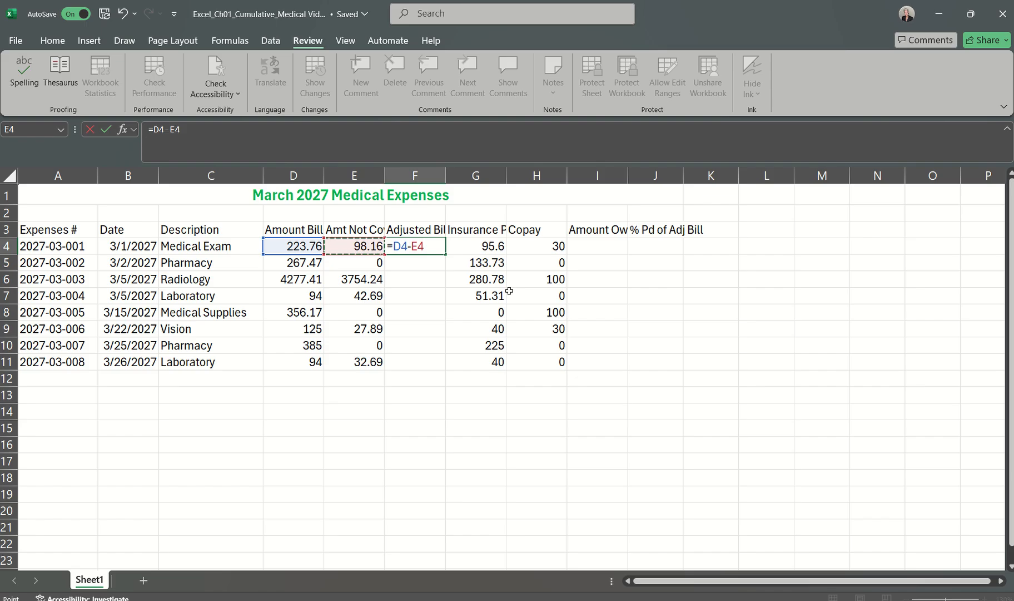
{"action": "left_click", "coordinate": [107, 131]}
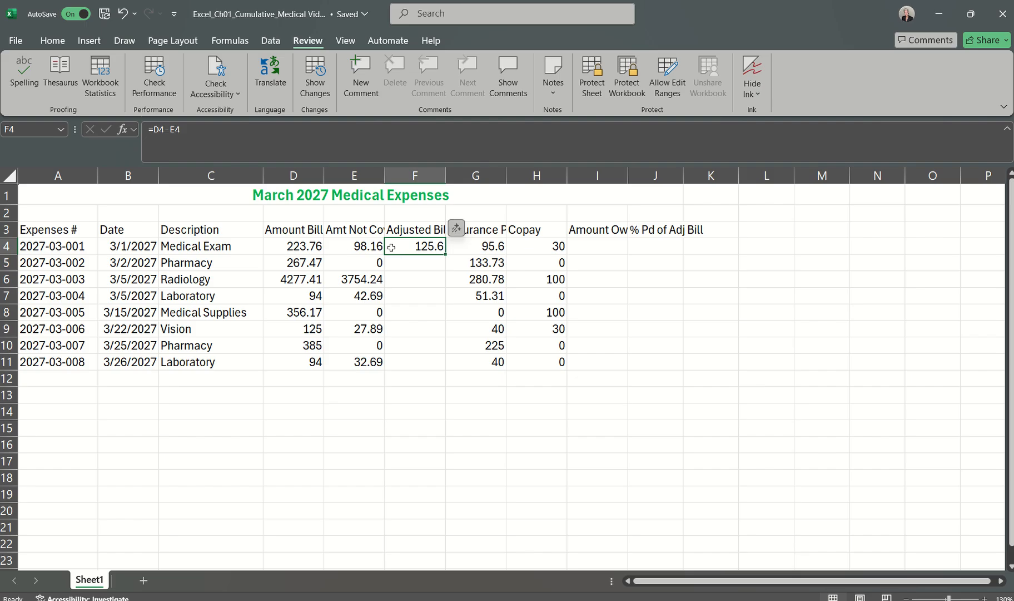
Step: Copy the Adjusted Bill formula from F4 to the range F5:F11
{"action": "left_click_drag", "start_coordinate": [352, 246], "coordinate": [395, 251]}
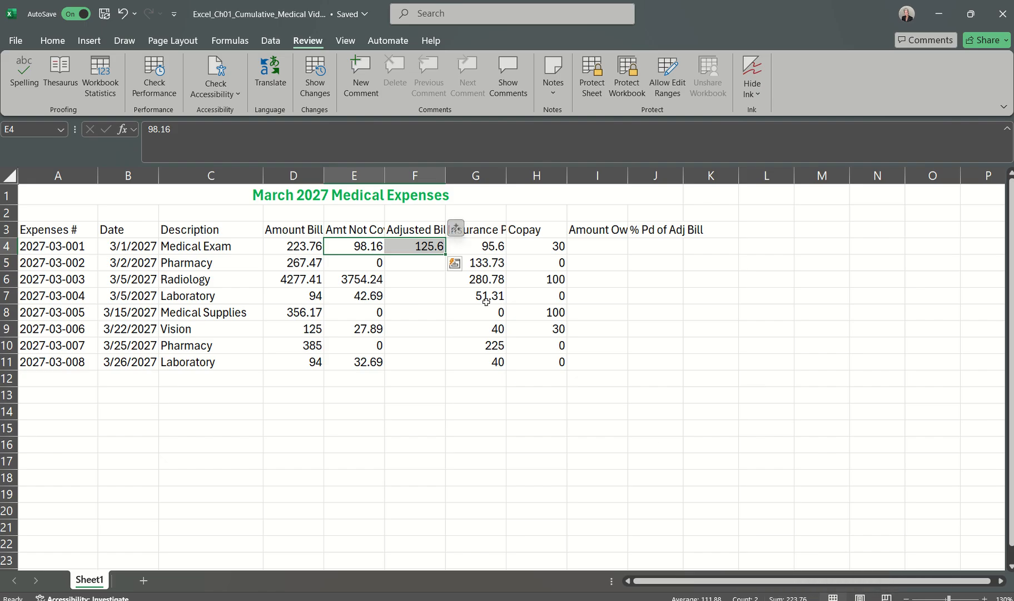
{"action": "left_click", "coordinate": [417, 247]}
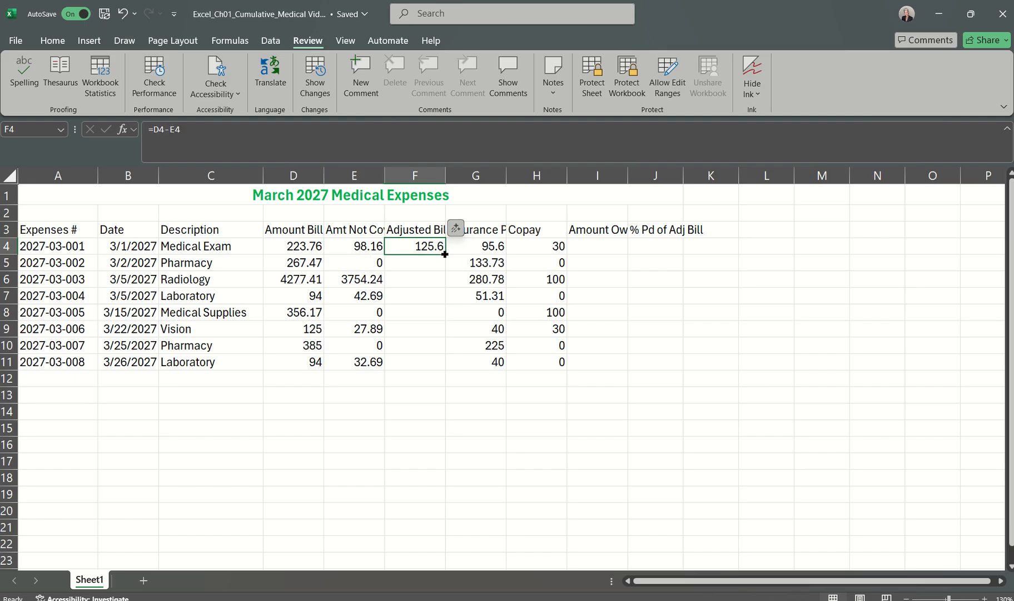
{"action": "left_click_drag", "start_coordinate": [445, 254], "coordinate": [418, 370]}
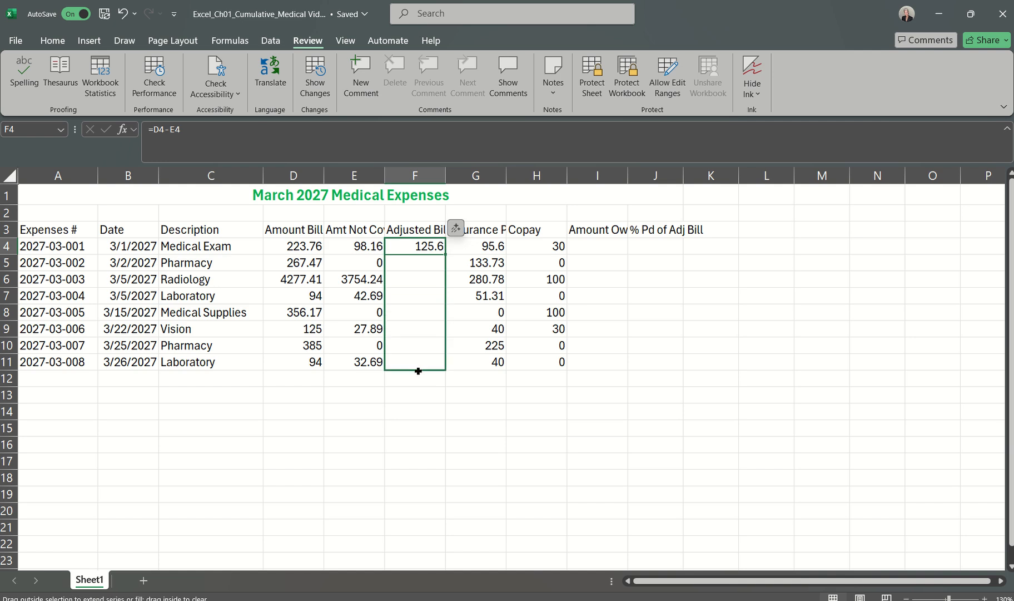
{"action": "left_click_drag", "start_coordinate": [418, 370], "coordinate": [418, 371]}
{"action": "left_click", "coordinate": [424, 384]}
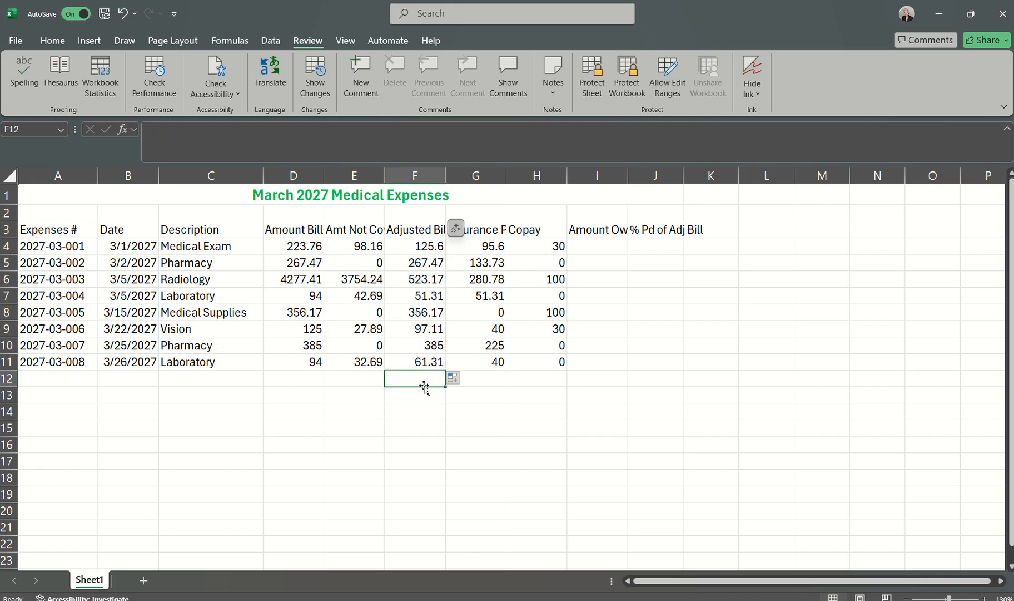
{"action": "left_click", "coordinate": [424, 393]}
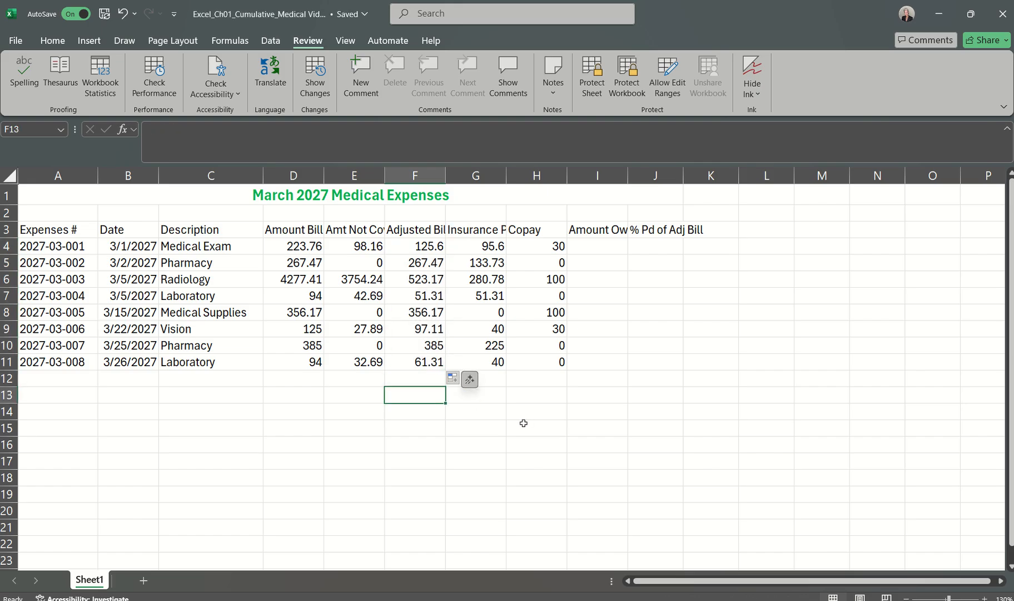
Step: Read step 12 in the Word instructions document and return to the Excel medical expenses workbook
{"action": "left_click", "coordinate": [695, 600]}
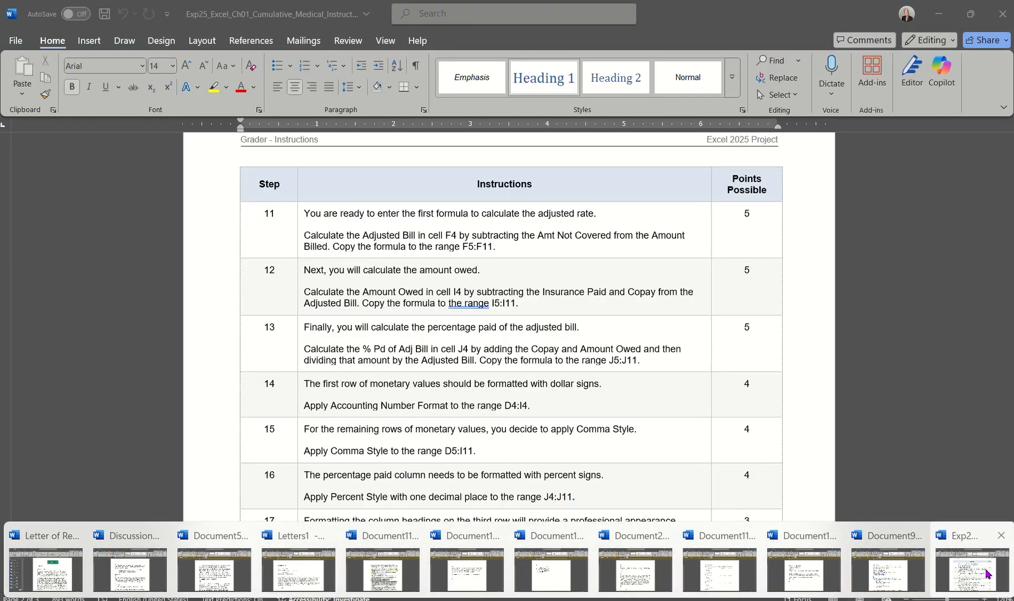
{"action": "left_click", "coordinate": [986, 573]}
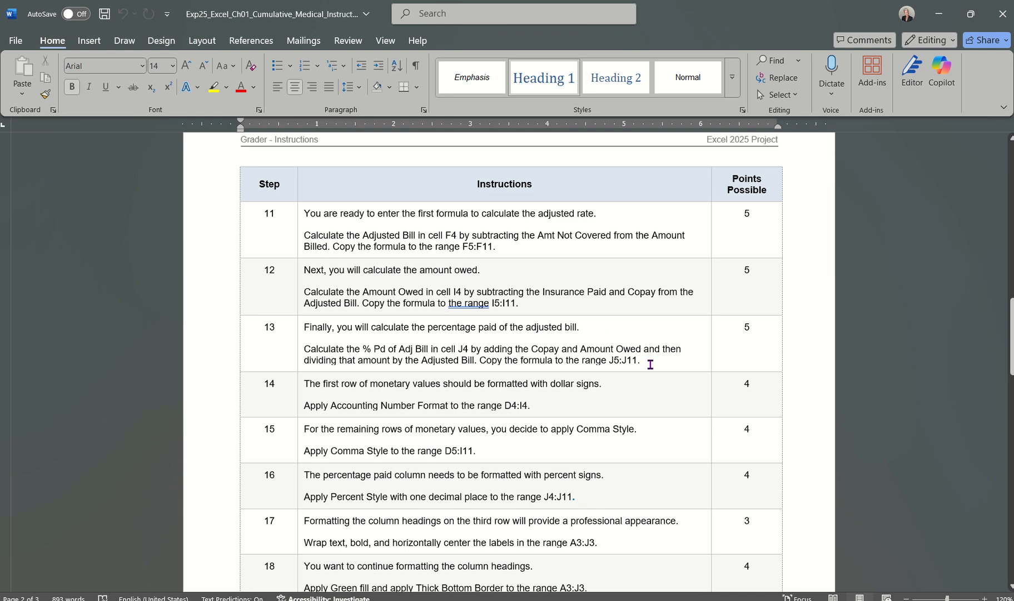
{"action": "left_click", "coordinate": [824, 570]}
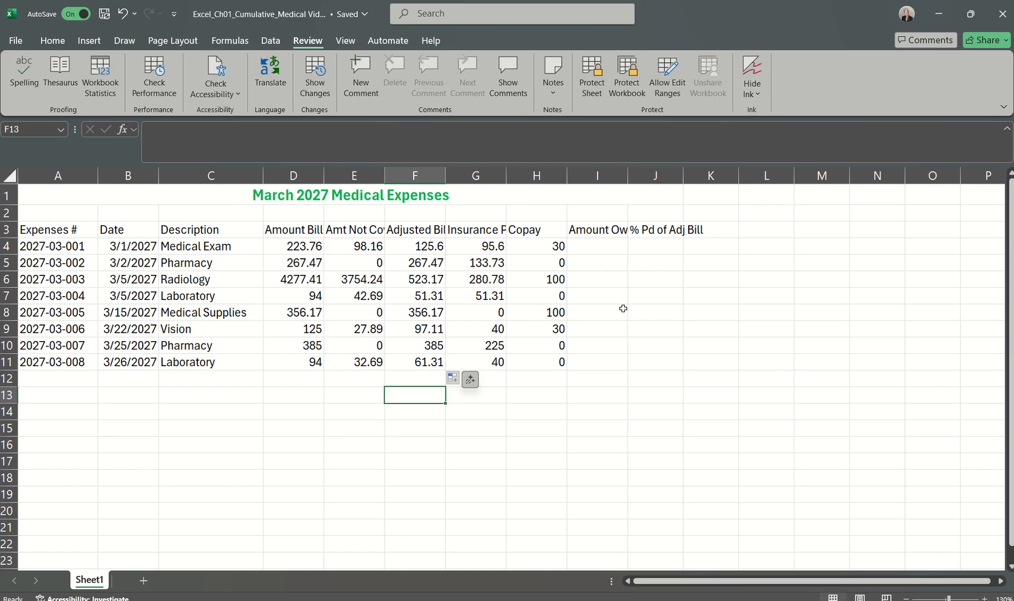
Step: Examine the Adjusted Bill in F4, Insurance Paid in G4 and Copay in H4 that feed the Amount Owed in I4
{"action": "left_click", "coordinate": [596, 246]}
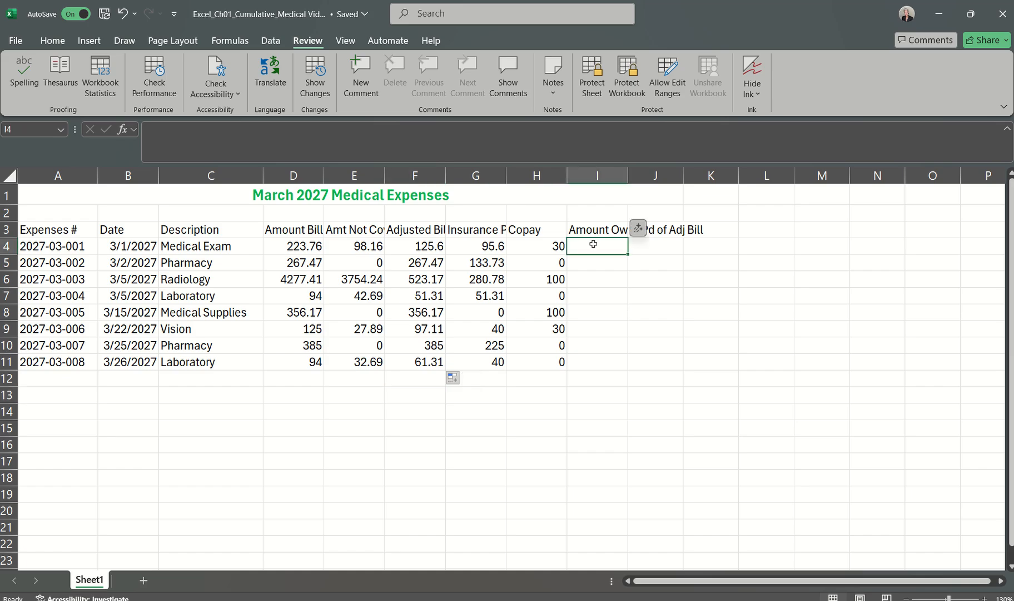
{"action": "left_click", "coordinate": [598, 228]}
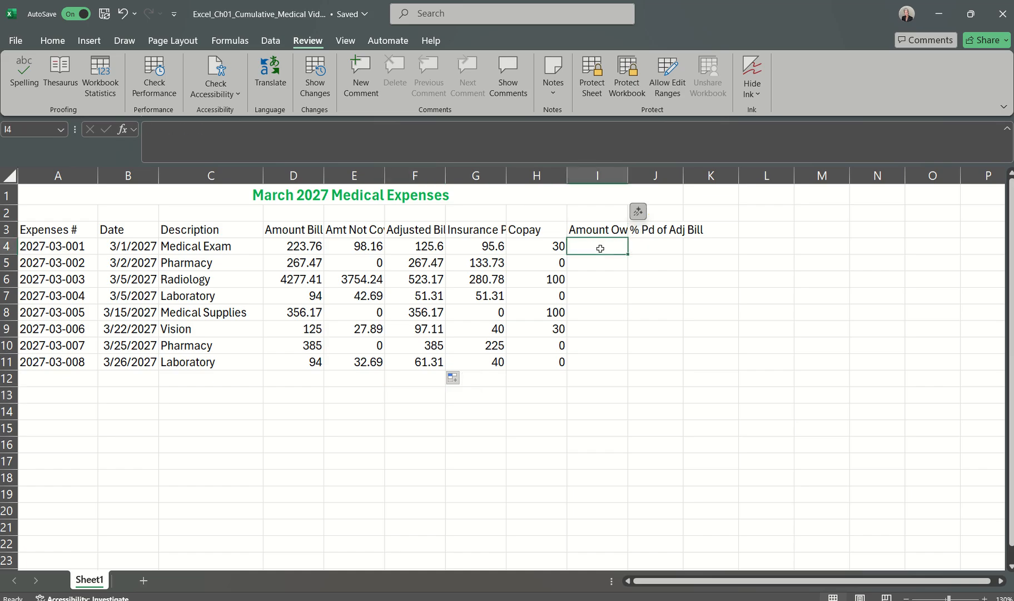
{"action": "left_click", "coordinate": [601, 246]}
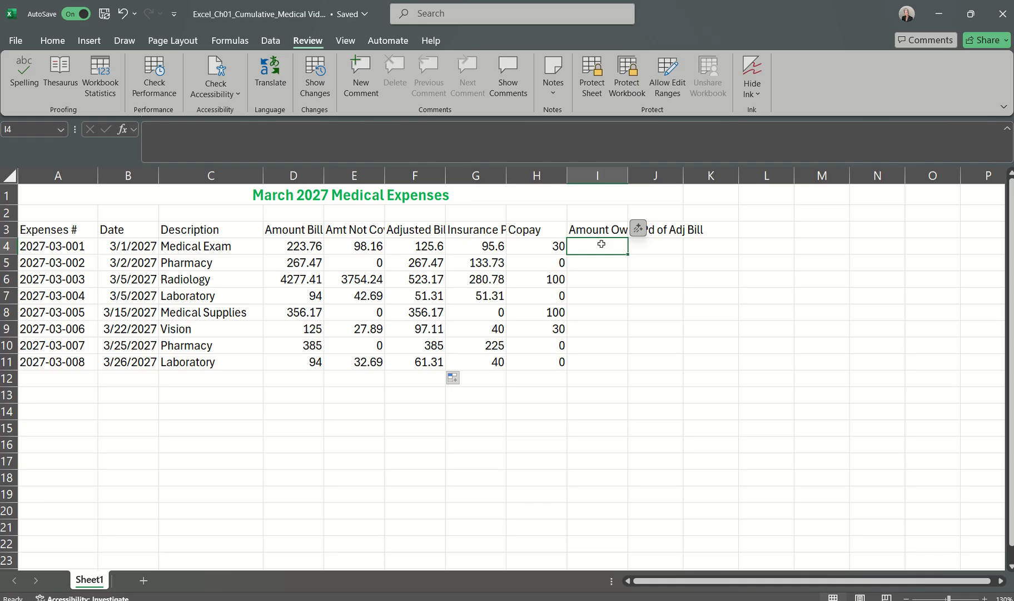
{"action": "left_click", "coordinate": [419, 247]}
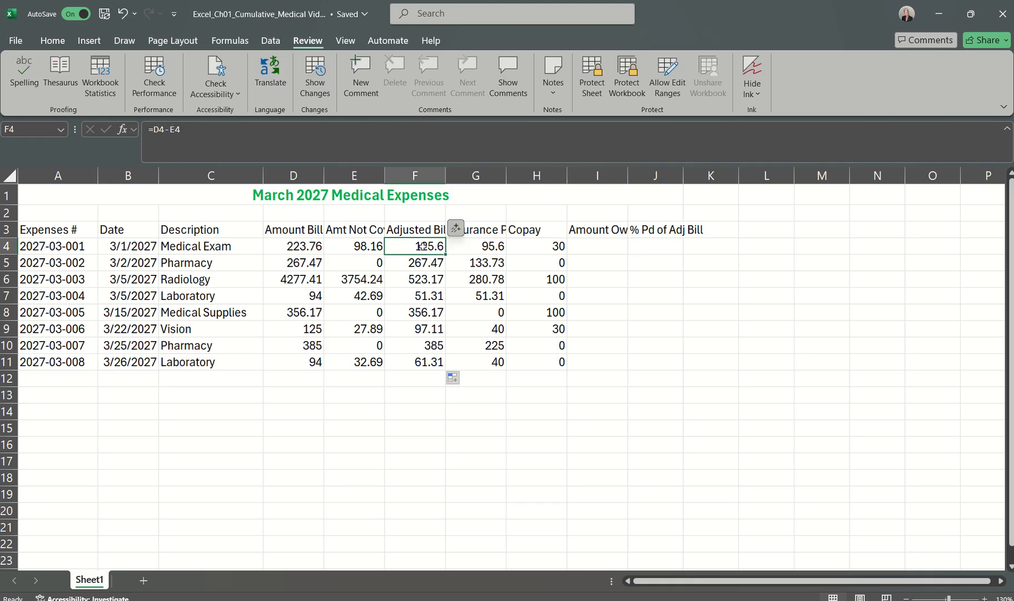
{"action": "key", "text": "Right"}
{"action": "key", "text": "Right"}
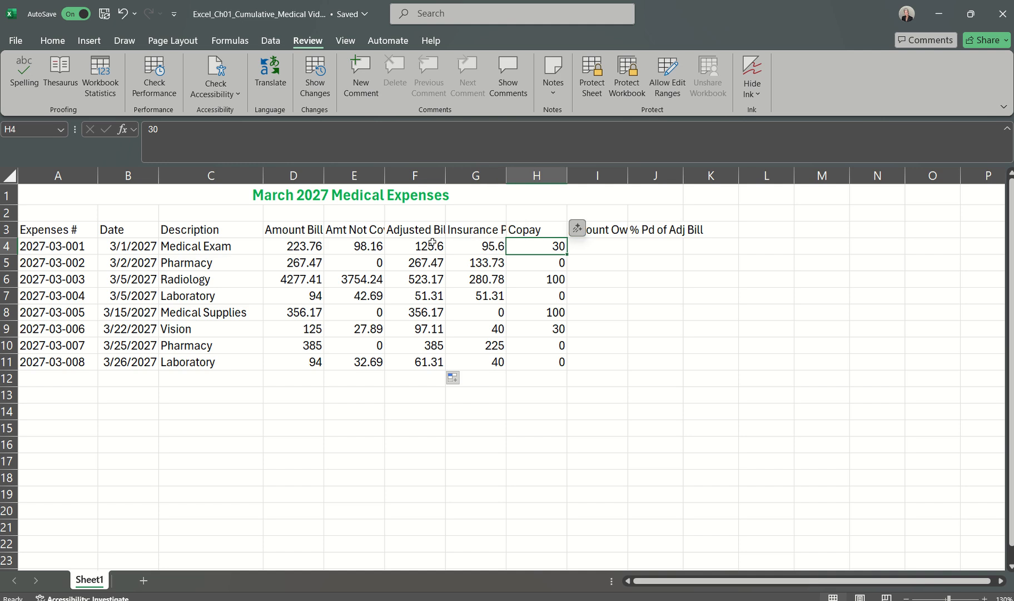
{"action": "left_click", "coordinate": [422, 245]}
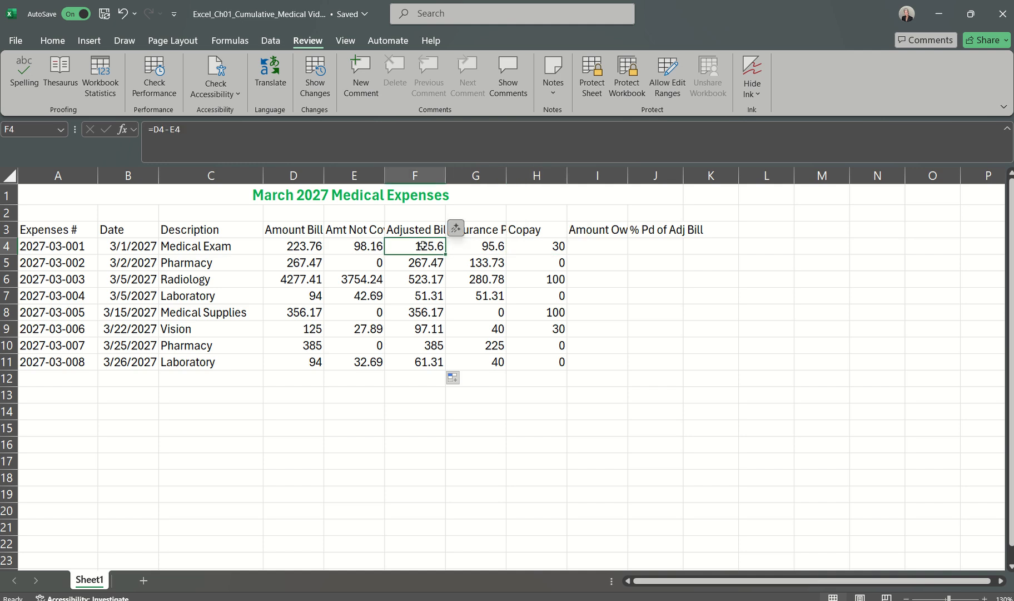
Step: Calculate the Amount Owed in I4 with the formula =F4-G4-H4
{"action": "left_click", "coordinate": [597, 245]}
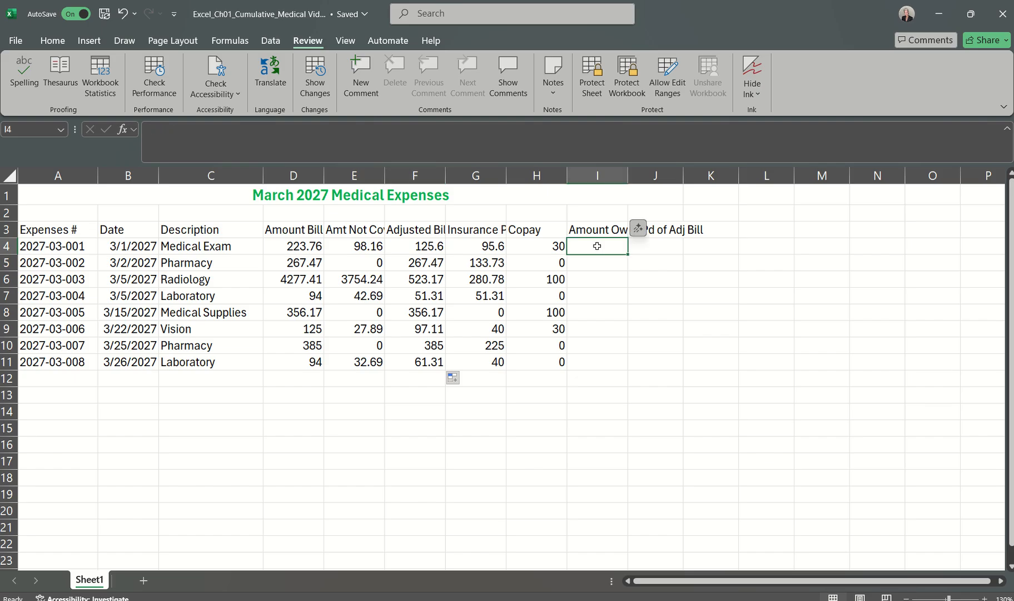
{"action": "type", "text": "="}
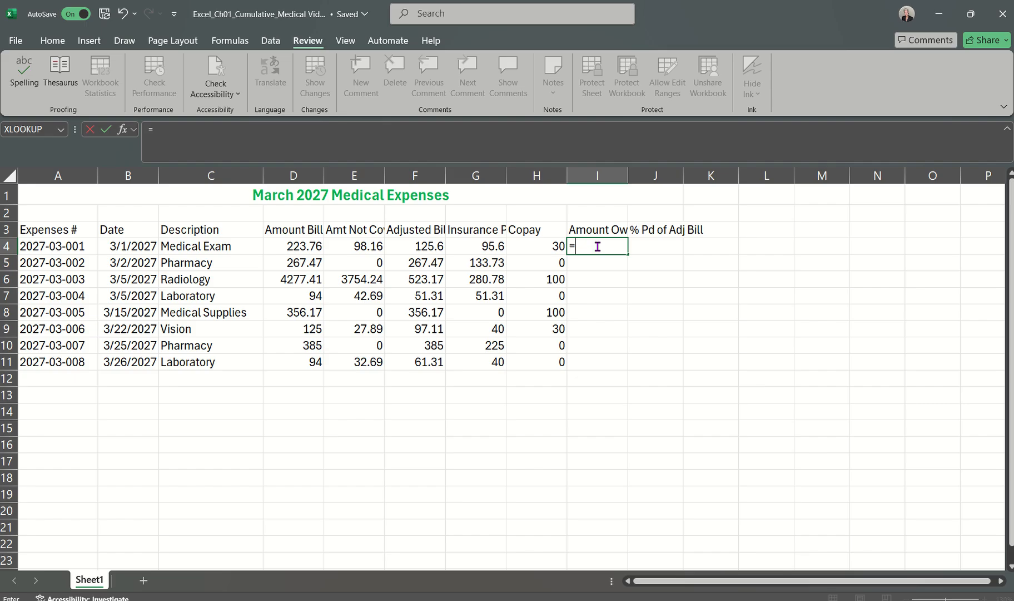
{"action": "left_click", "coordinate": [414, 247]}
{"action": "type", "text": "-"}
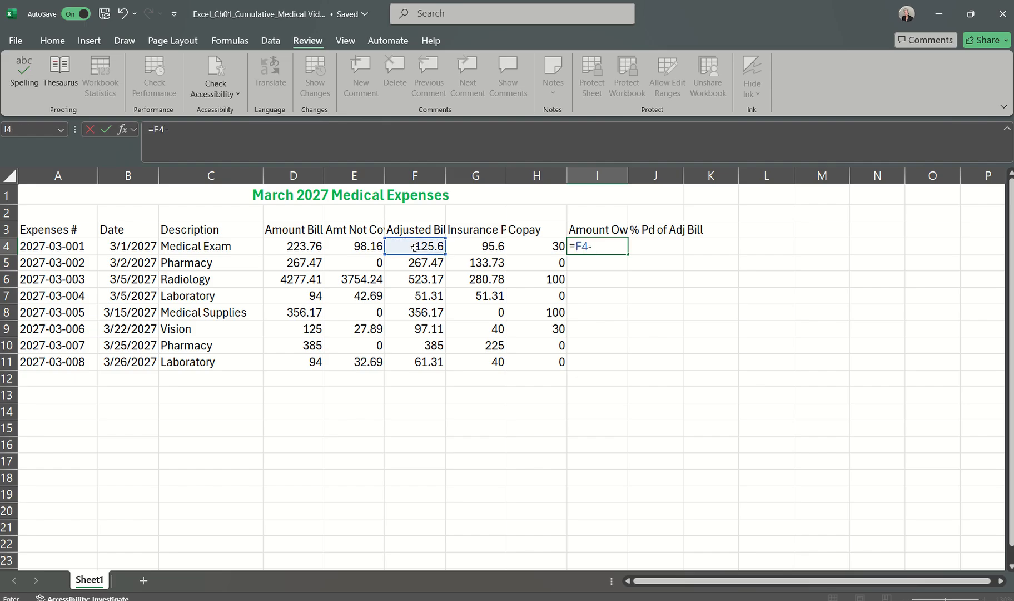
{"action": "left_click", "coordinate": [472, 246]}
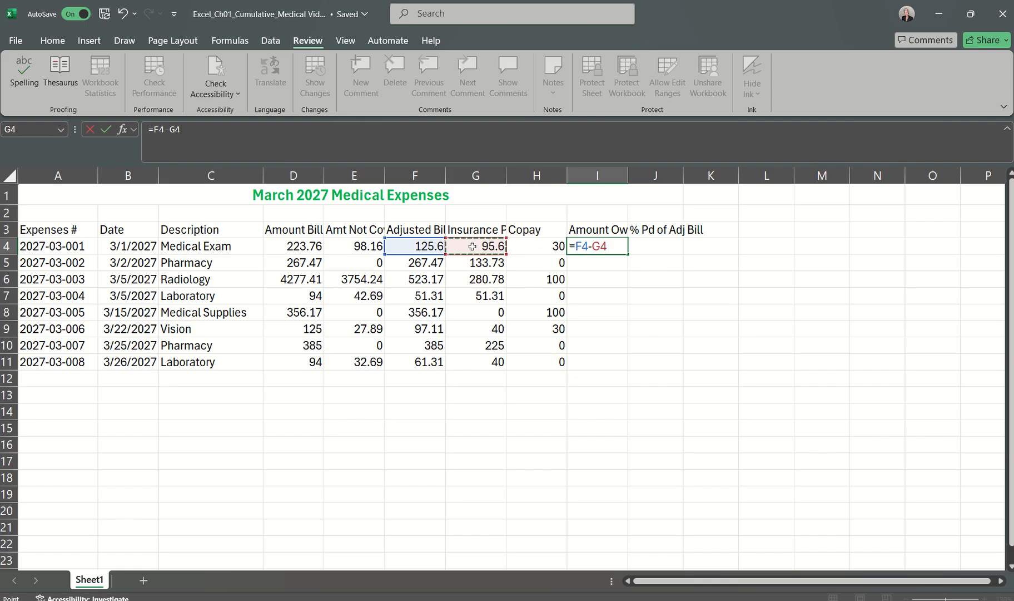
{"action": "type", "text": "-"}
{"action": "left_click", "coordinate": [548, 248]}
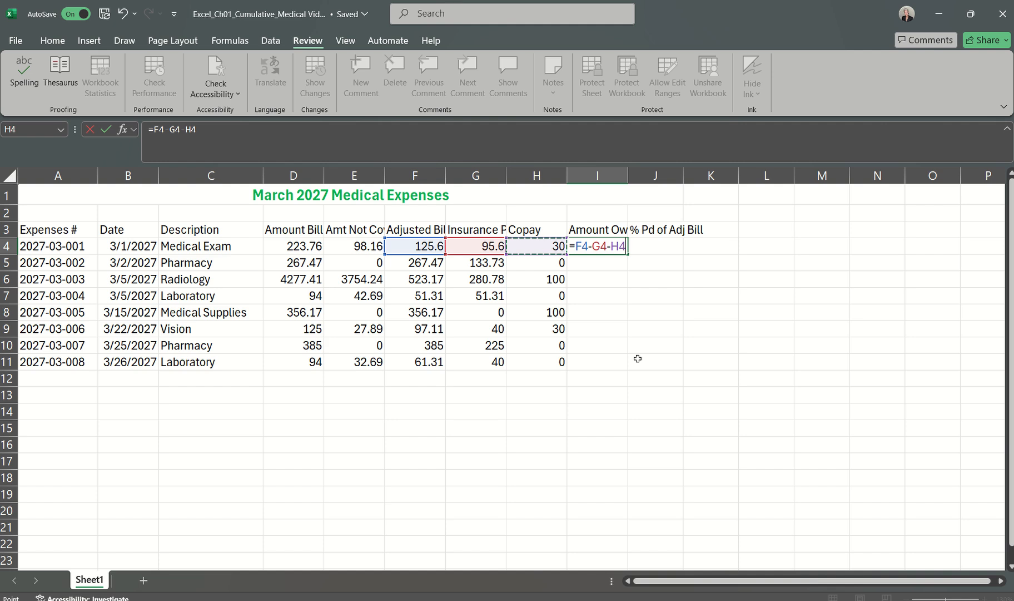
{"action": "left_click", "coordinate": [106, 129]}
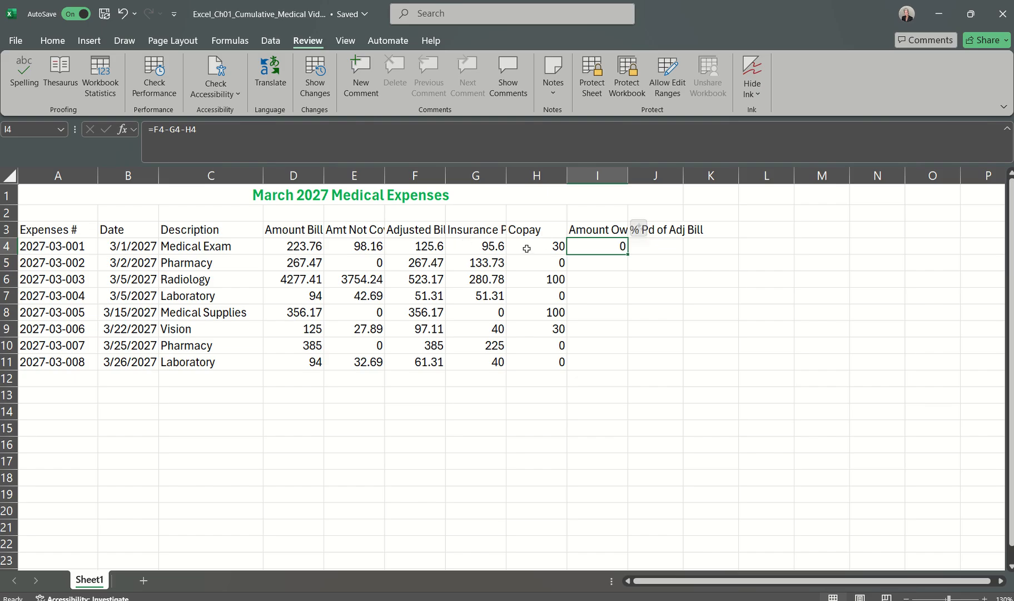
Step: Check the cells behind the Amount Owed in I4 and copy its formula to the range I5:I11
{"action": "left_click_drag", "start_coordinate": [523, 248], "coordinate": [494, 245]}
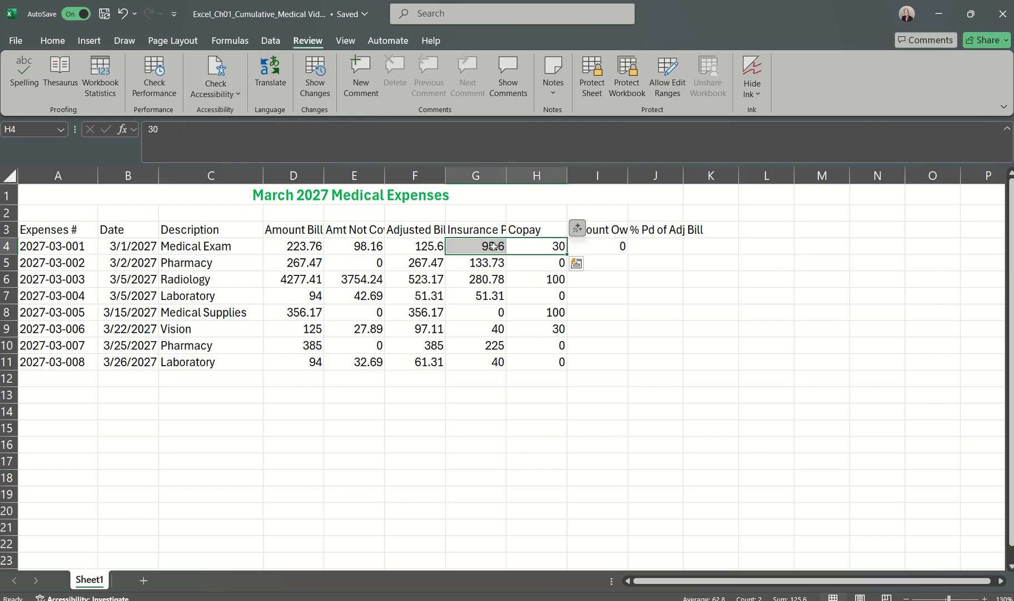
{"action": "left_click", "coordinate": [408, 251]}
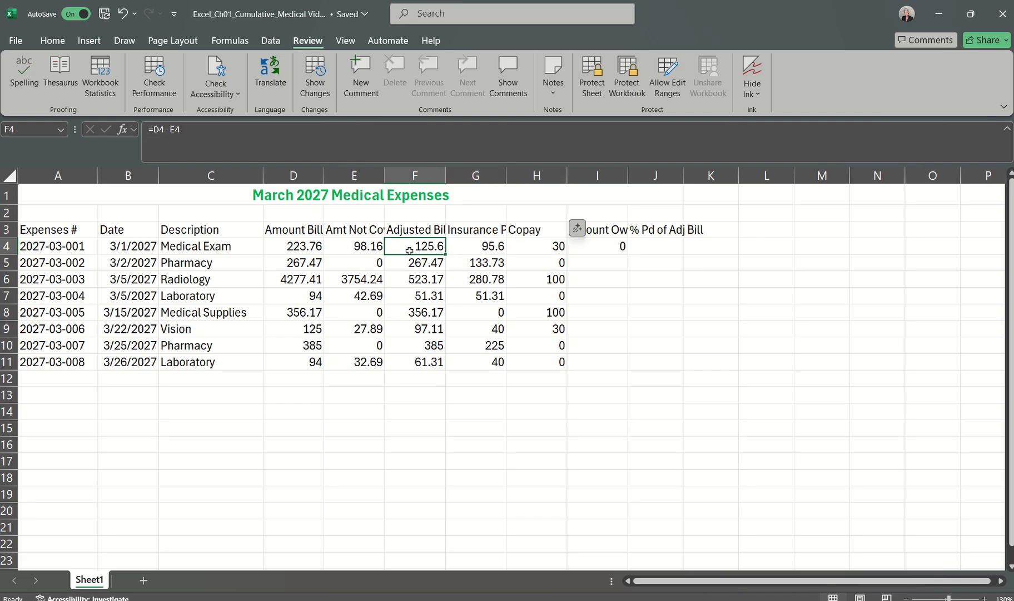
{"action": "left_click", "coordinate": [616, 247]}
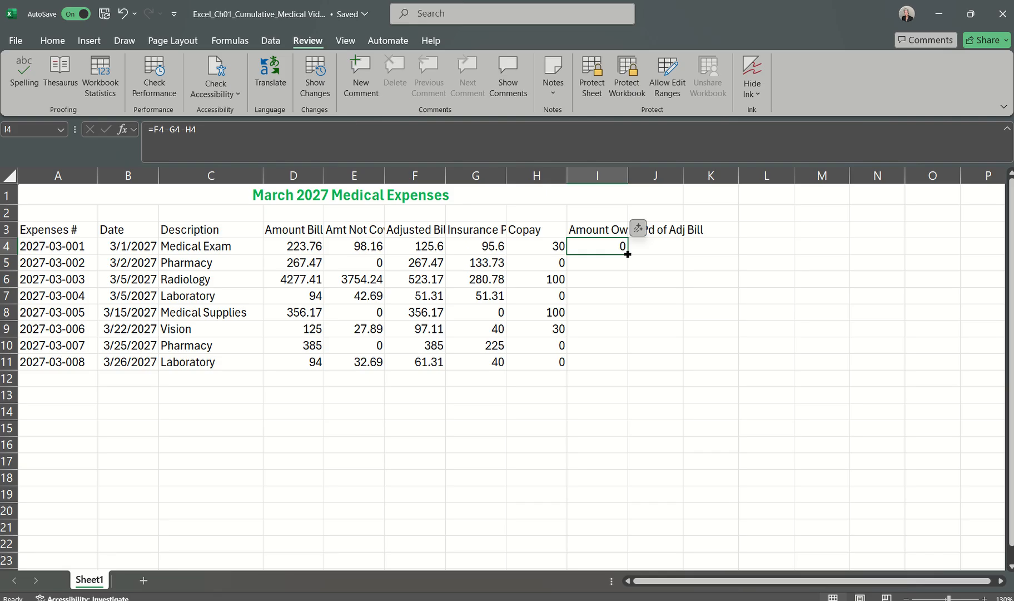
{"action": "left_click_drag", "start_coordinate": [628, 253], "coordinate": [634, 366]}
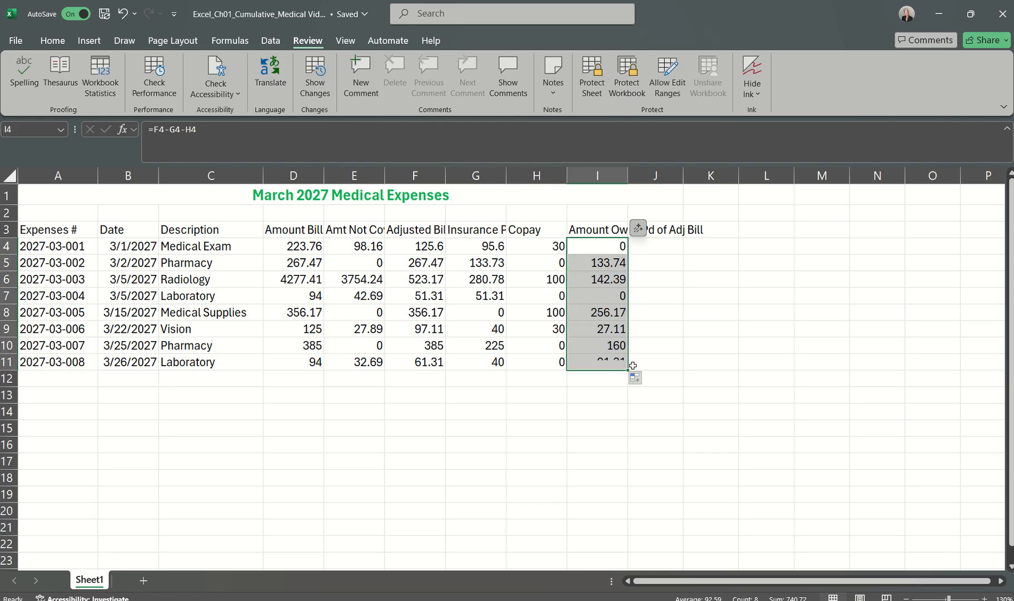
{"action": "left_click", "coordinate": [601, 402]}
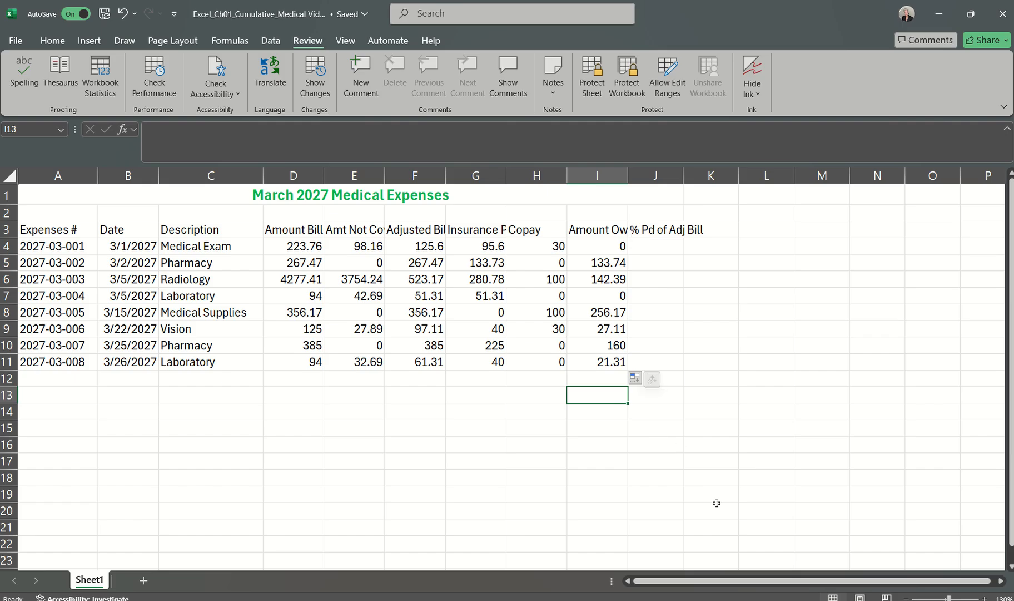
Step: Read step 13 in the Word instructions document and return to the Excel medical expenses workbook
{"action": "mouse_move", "coordinate": [720, 597]}
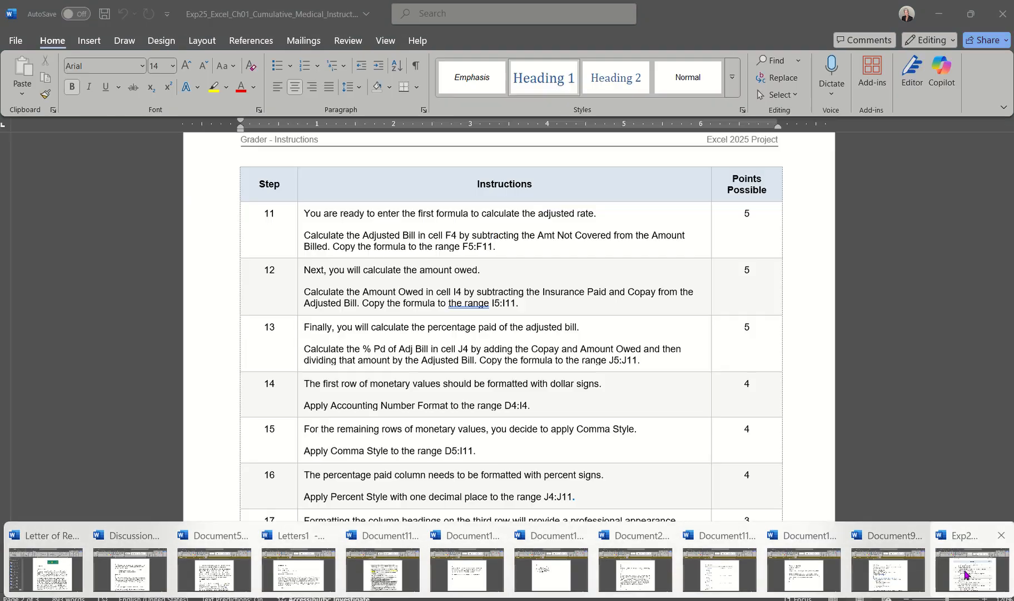
{"action": "left_click", "coordinate": [964, 570]}
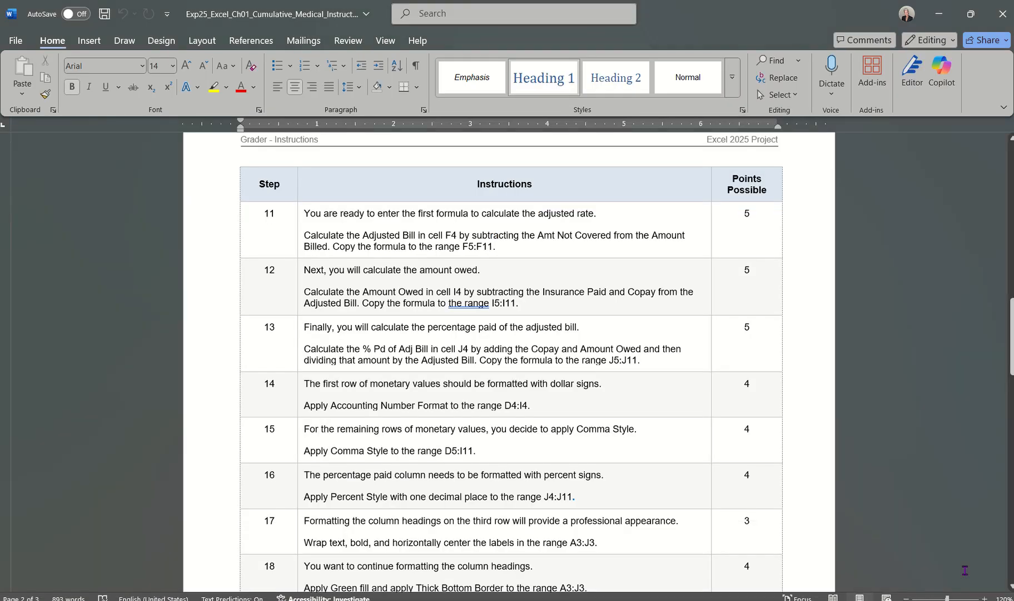
{"action": "scroll", "coordinate": [502, 356], "scroll_direction": "down", "scroll_amount": 3}
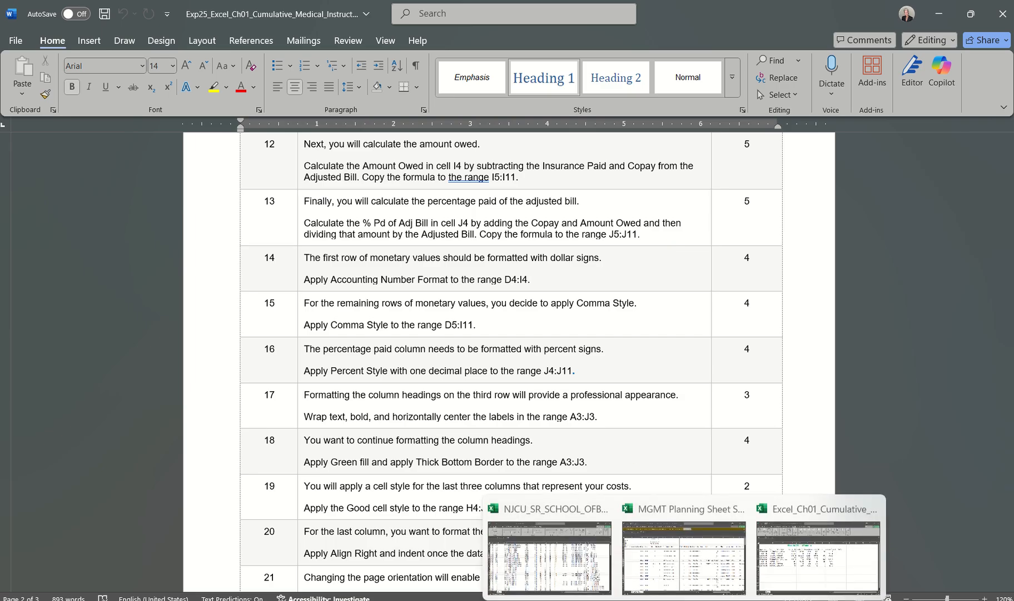
{"action": "left_click", "coordinate": [684, 599]}
{"action": "left_click", "coordinate": [818, 555]}
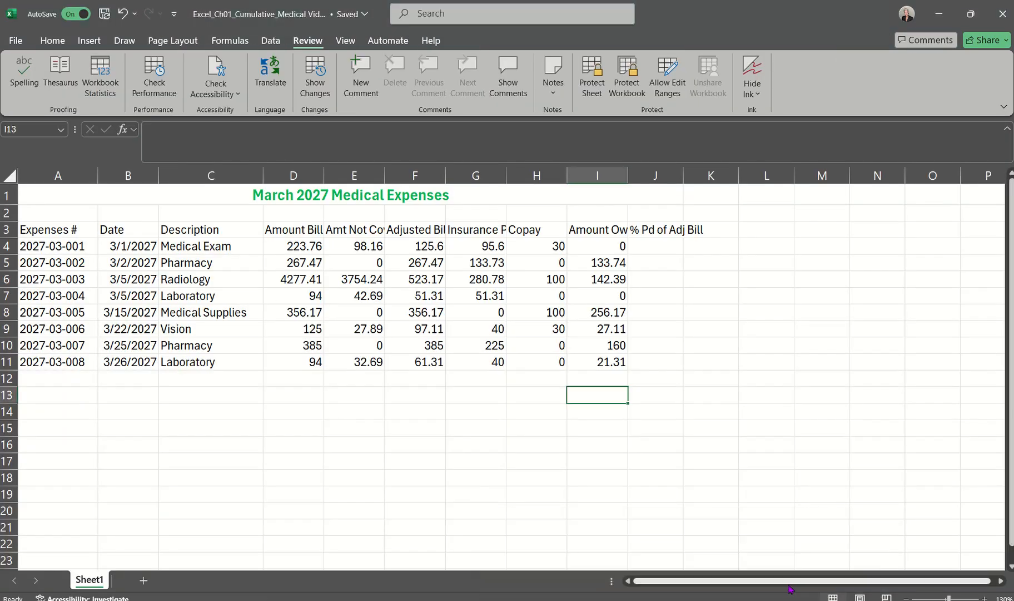
Step: Calculate the % Pd of Adj Bill in J4 with the formula =(H4+I4)/F4
{"action": "left_click", "coordinate": [649, 249]}
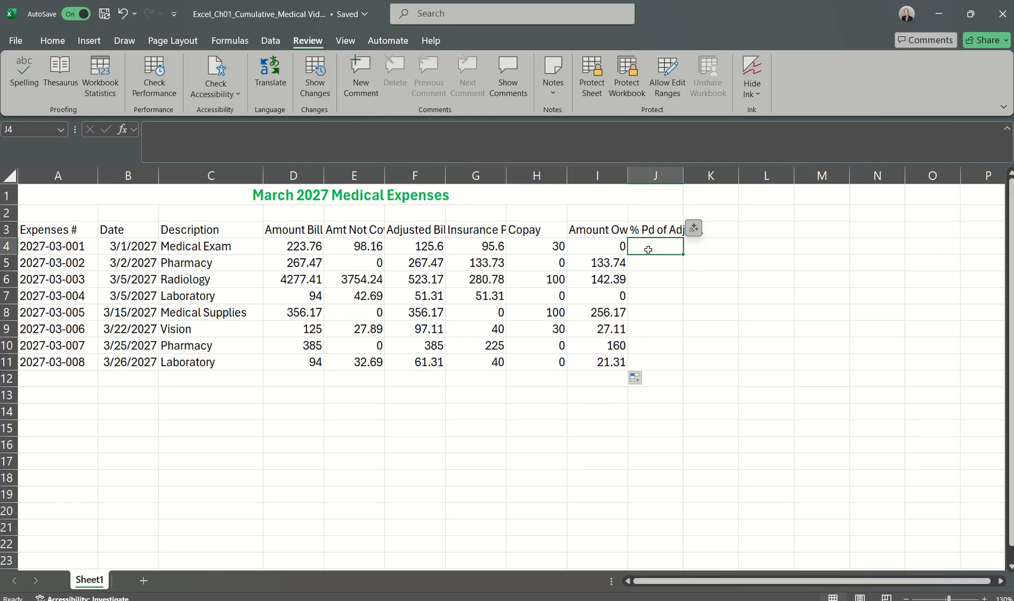
{"action": "type", "text": "="}
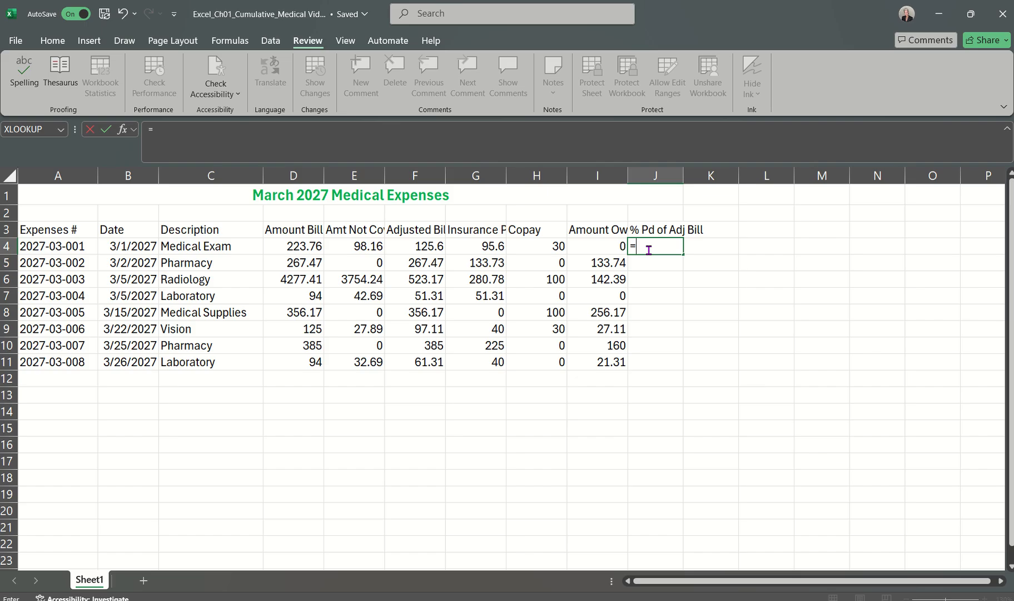
{"action": "type", "text": "("}
{"action": "left_click", "coordinate": [546, 247]}
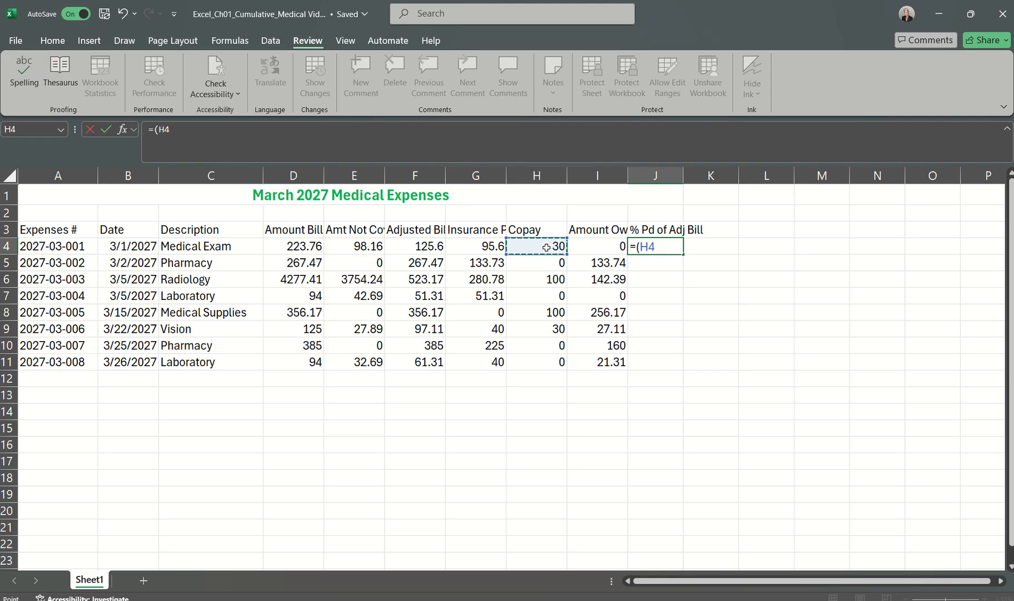
{"action": "type", "text": "+"}
{"action": "left_click", "coordinate": [586, 248]}
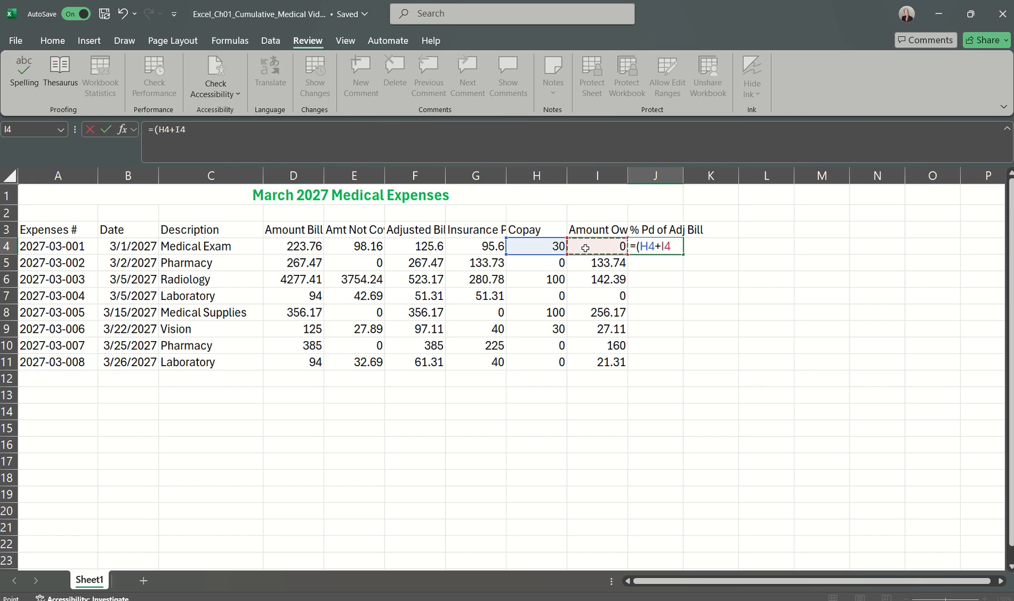
{"action": "type", "text": ")/"}
{"action": "left_click", "coordinate": [413, 243]}
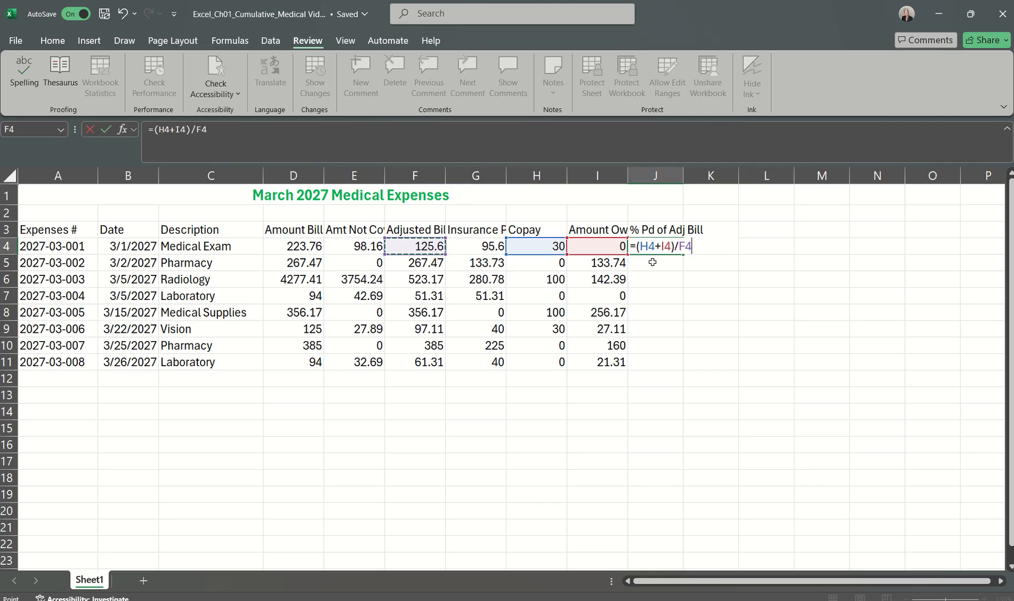
{"action": "key", "text": "Return"}
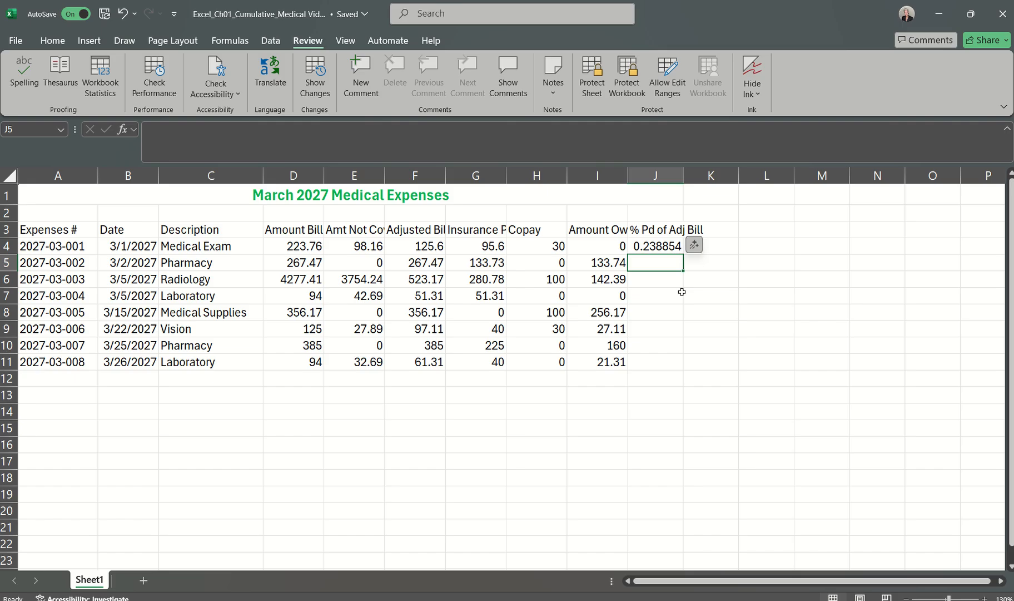
Step: Copy the % Pd of Adj Bill formula from J4 down to the range J5:J11
{"action": "left_click", "coordinate": [671, 245]}
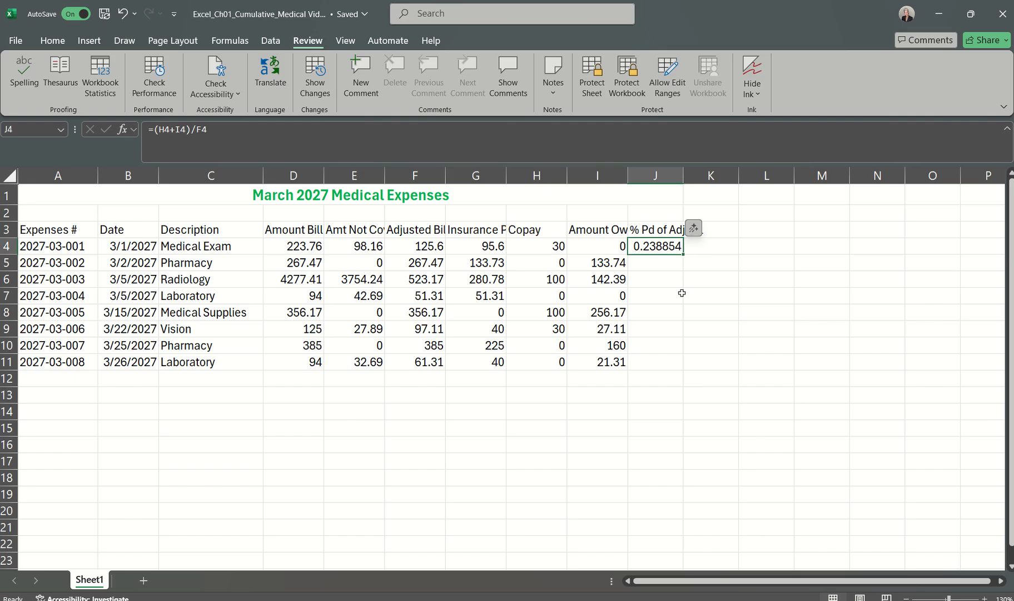
{"action": "double_click", "coordinate": [684, 254]}
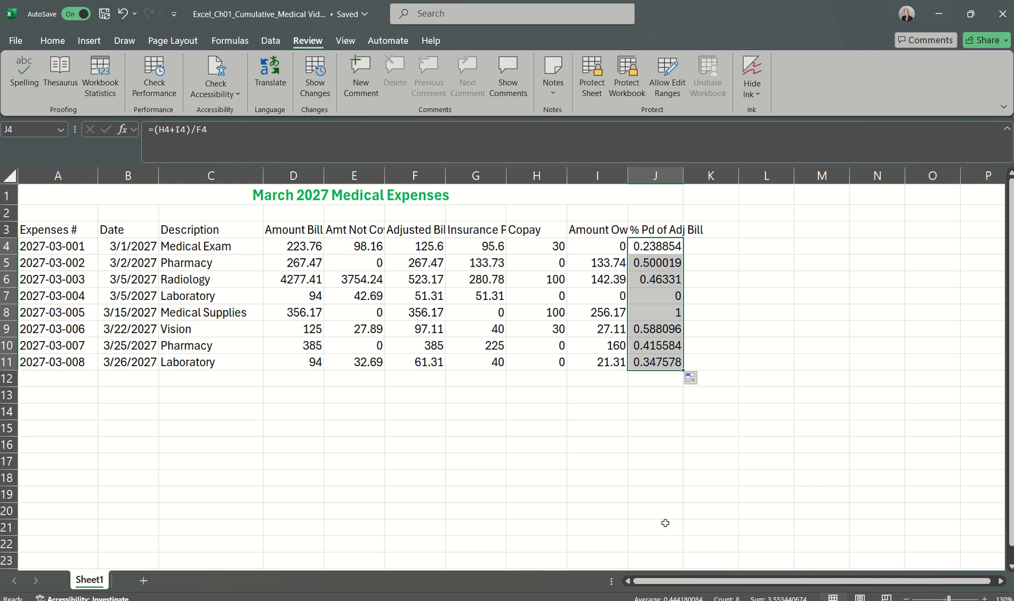
{"action": "left_click", "coordinate": [645, 429]}
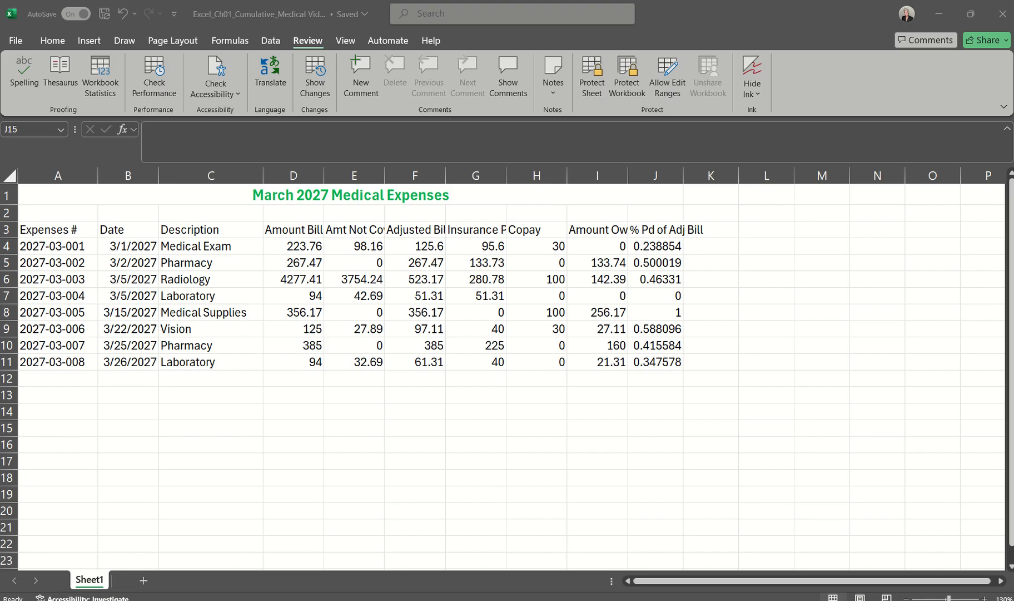
Step: Switch to the Word instructions document, read step 14, and return to the Excel medical expenses workbook
{"action": "right_click", "coordinate": [714, 600]}
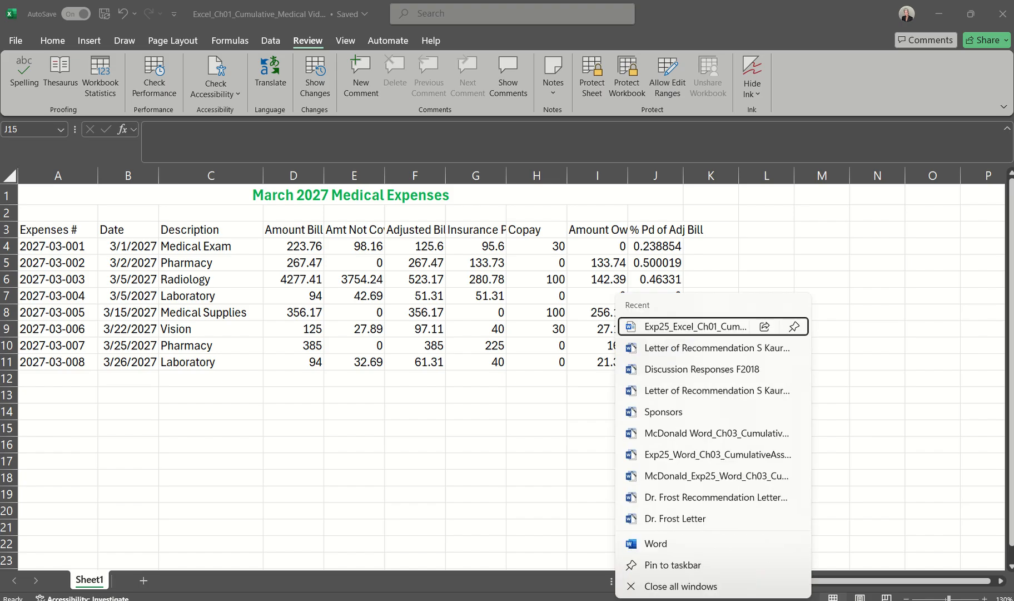
{"action": "left_click", "coordinate": [698, 327]}
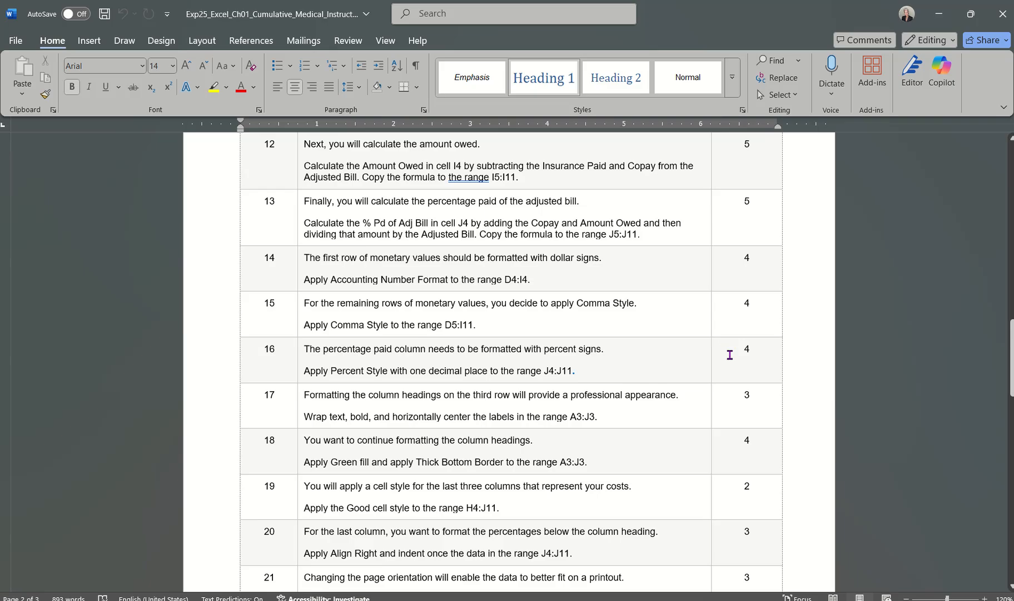
{"action": "scroll", "coordinate": [729, 354], "scroll_direction": "up", "scroll_amount": 3}
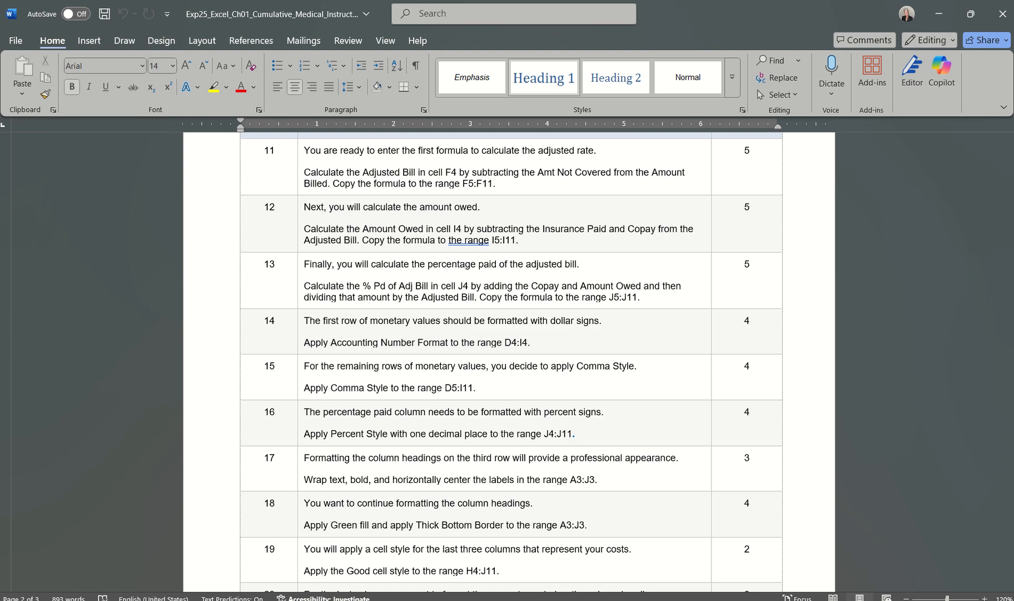
{"action": "left_click", "coordinate": [684, 600]}
{"action": "left_click", "coordinate": [818, 554]}
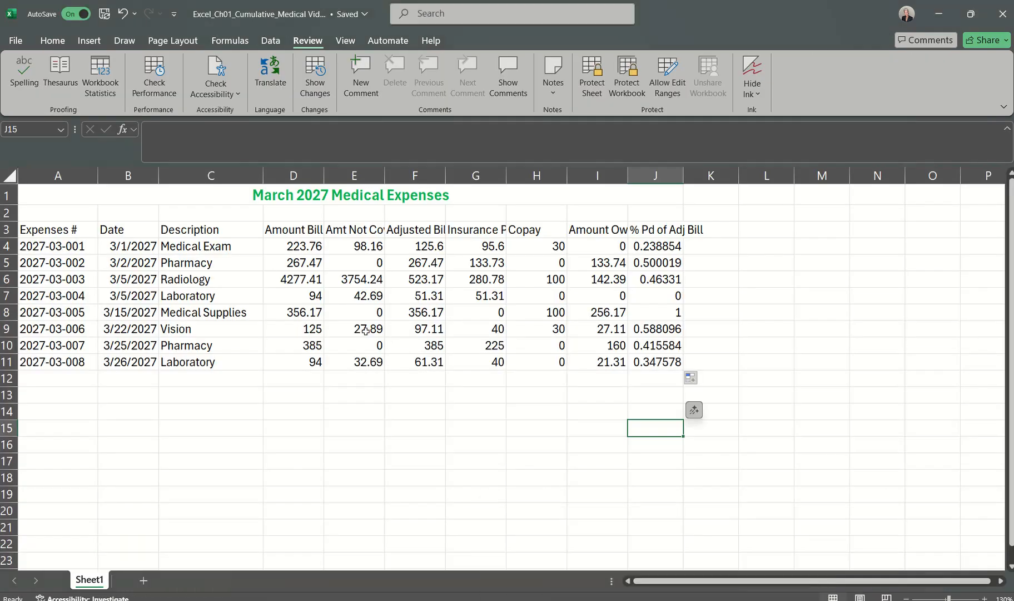
Step: Apply the Accounting number format to the first row of monetary values, D4:I4
{"action": "left_click", "coordinate": [296, 242]}
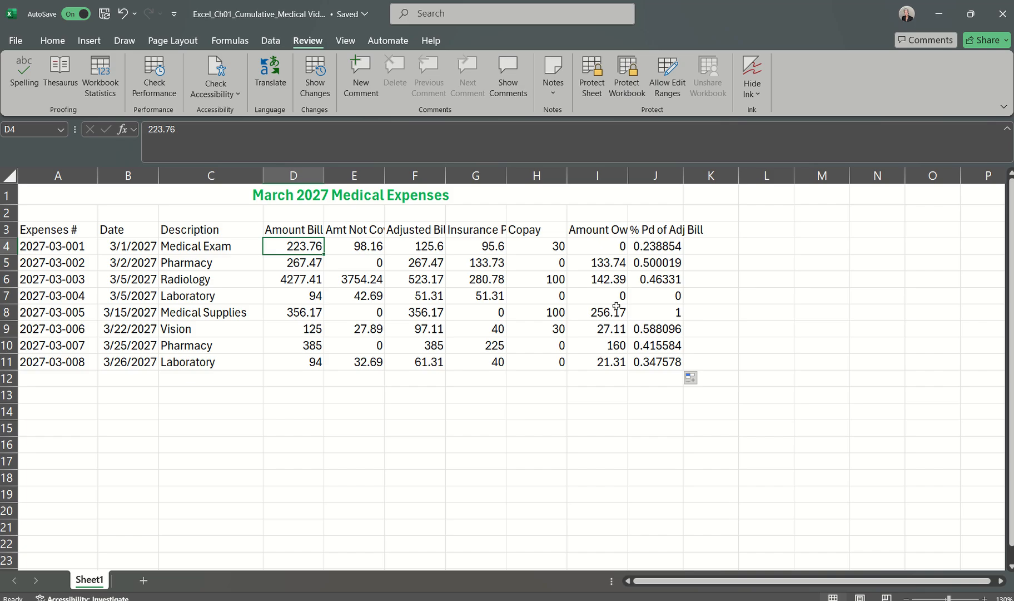
{"action": "left_click", "coordinate": [590, 248]}
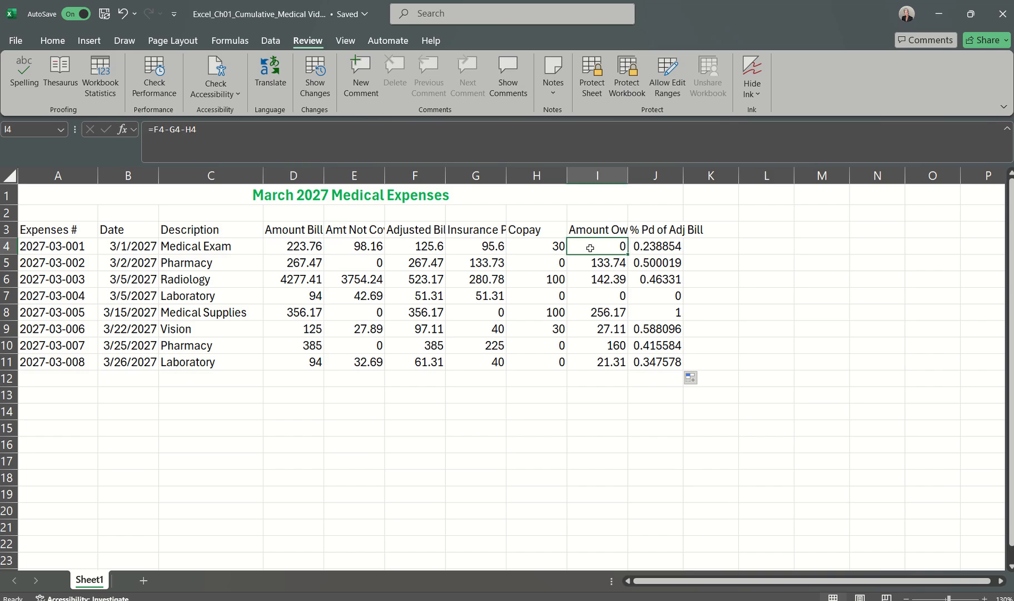
{"action": "left_click", "coordinate": [295, 247]}
{"action": "left_click_drag", "start_coordinate": [296, 246], "coordinate": [610, 246]}
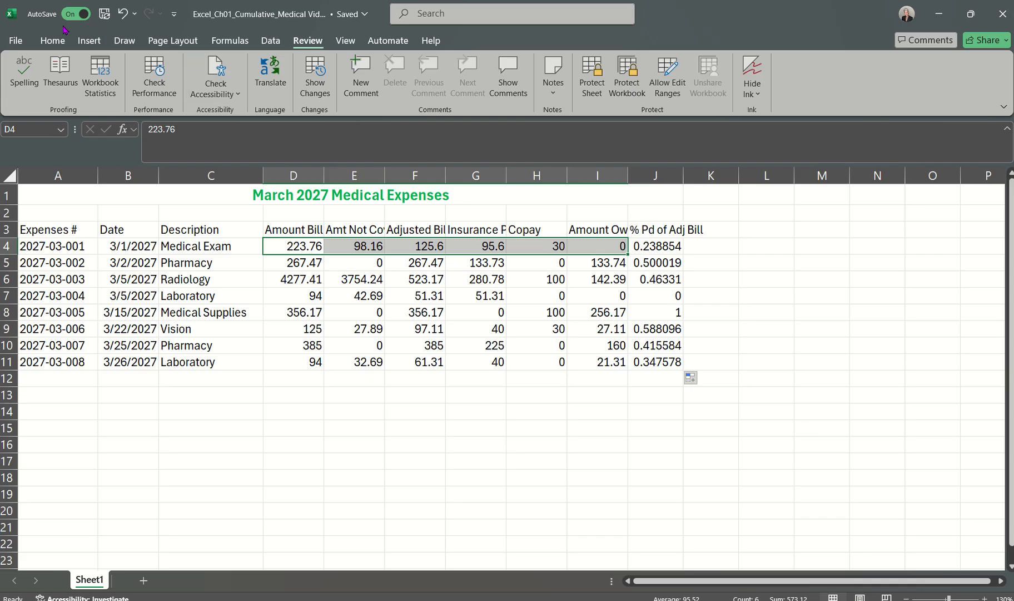
{"action": "left_click", "coordinate": [50, 41]}
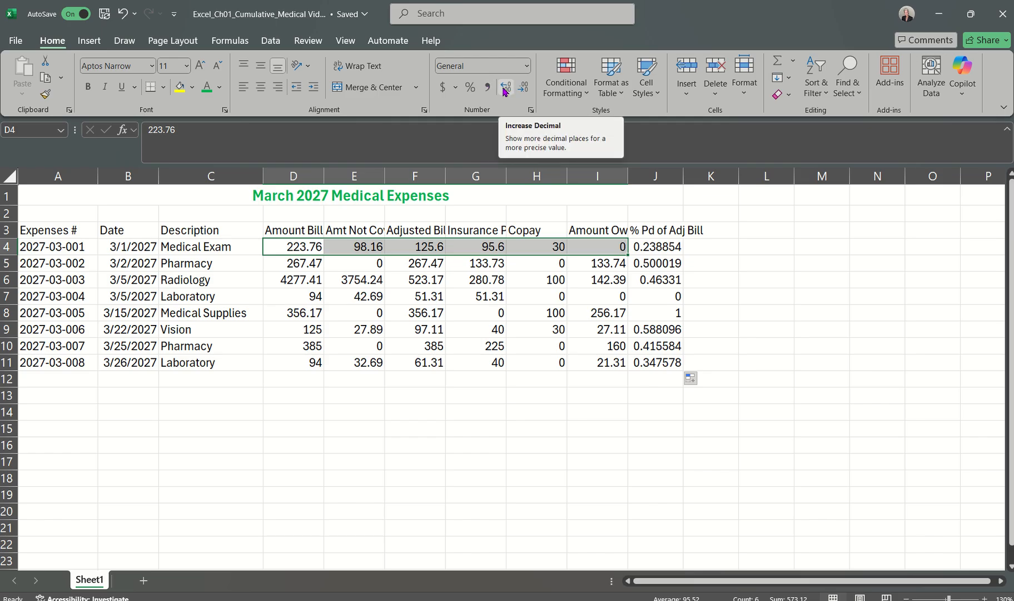
{"action": "left_click", "coordinate": [527, 66]}
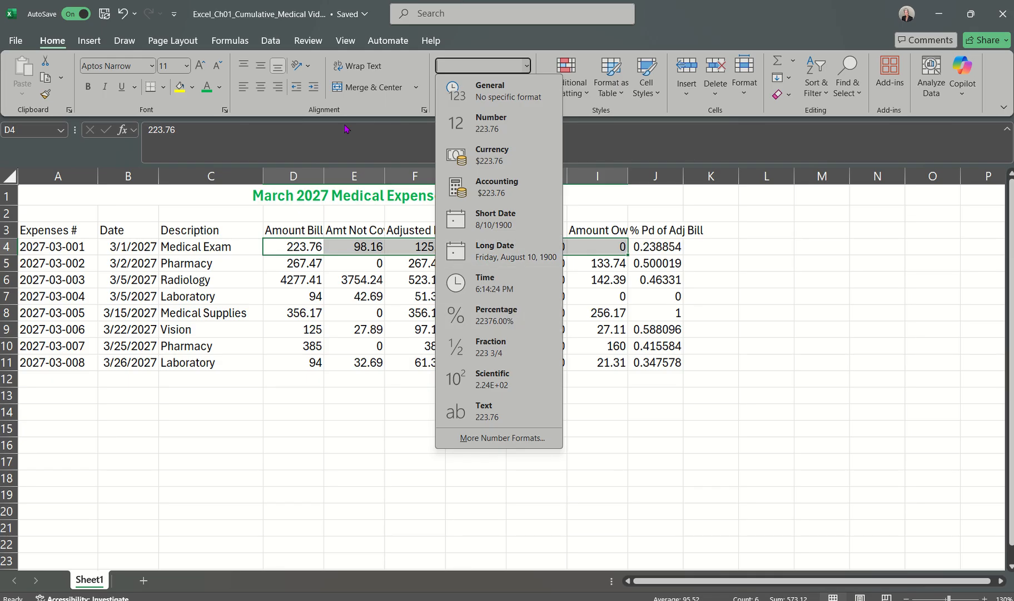
{"action": "left_click", "coordinate": [368, 144]}
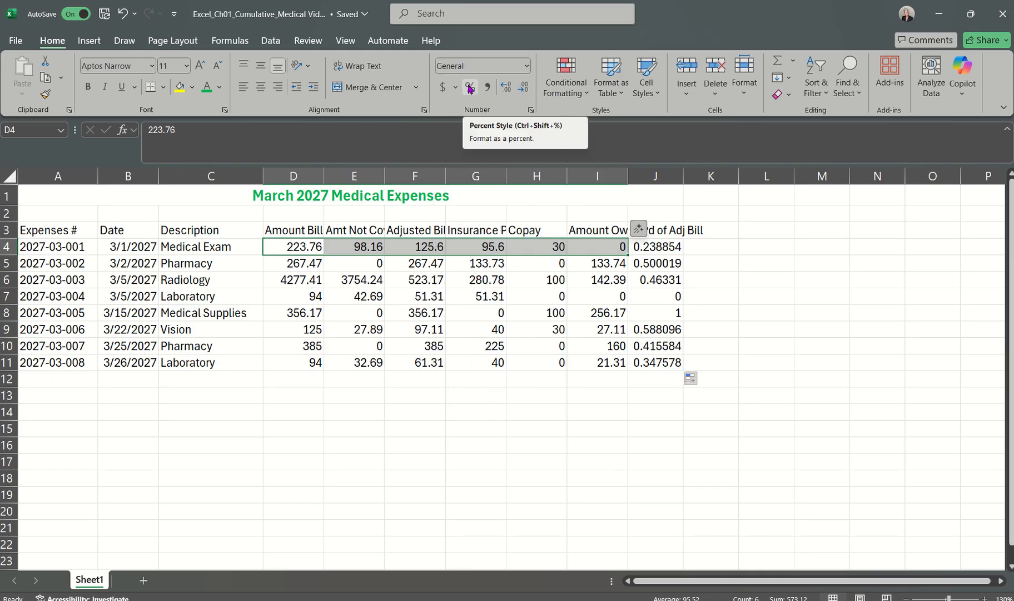
{"action": "left_click", "coordinate": [527, 66]}
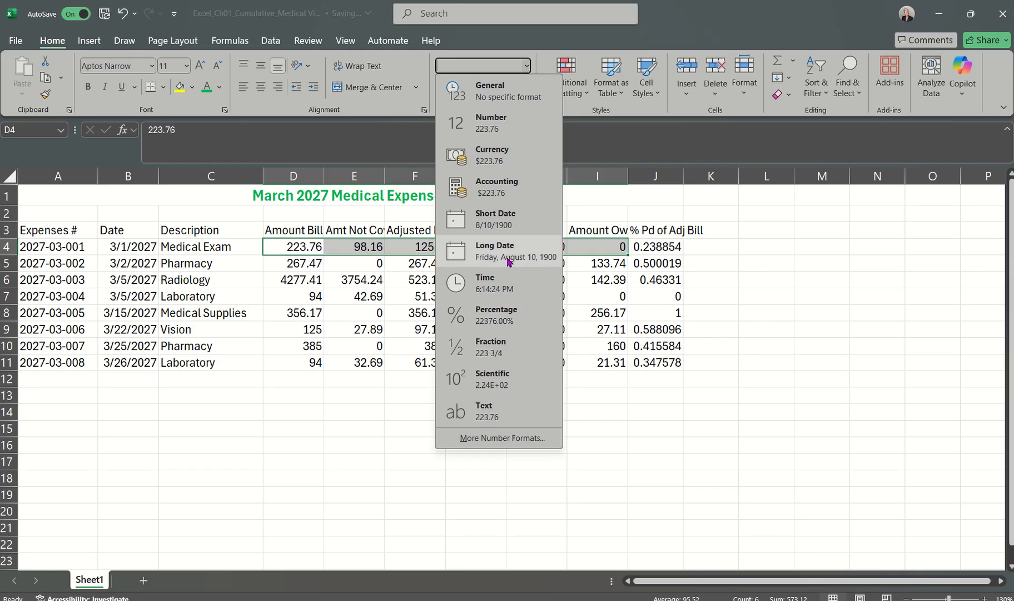
{"action": "left_click", "coordinate": [507, 189]}
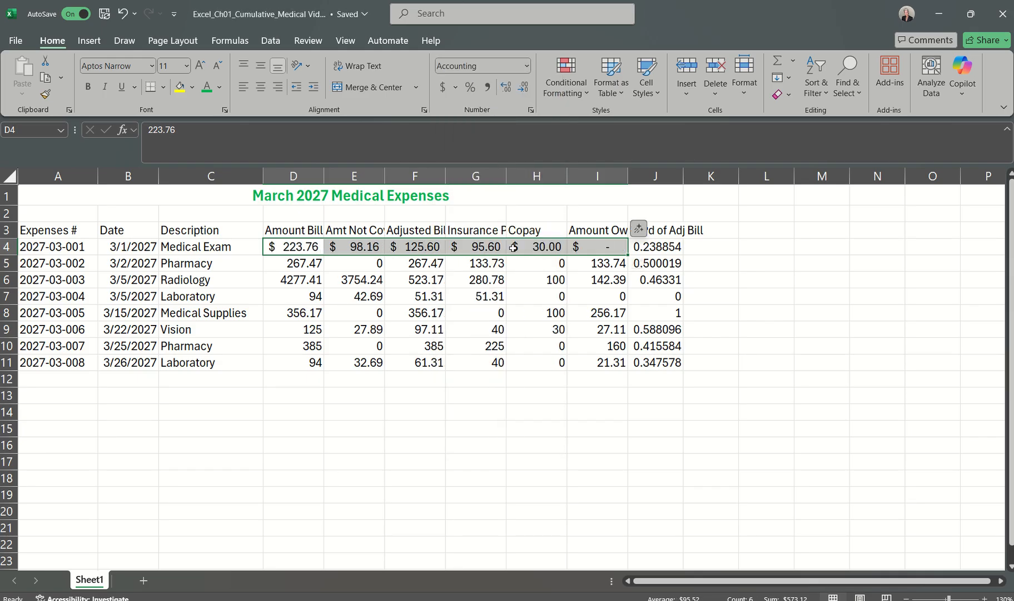
{"action": "left_click", "coordinate": [516, 311]}
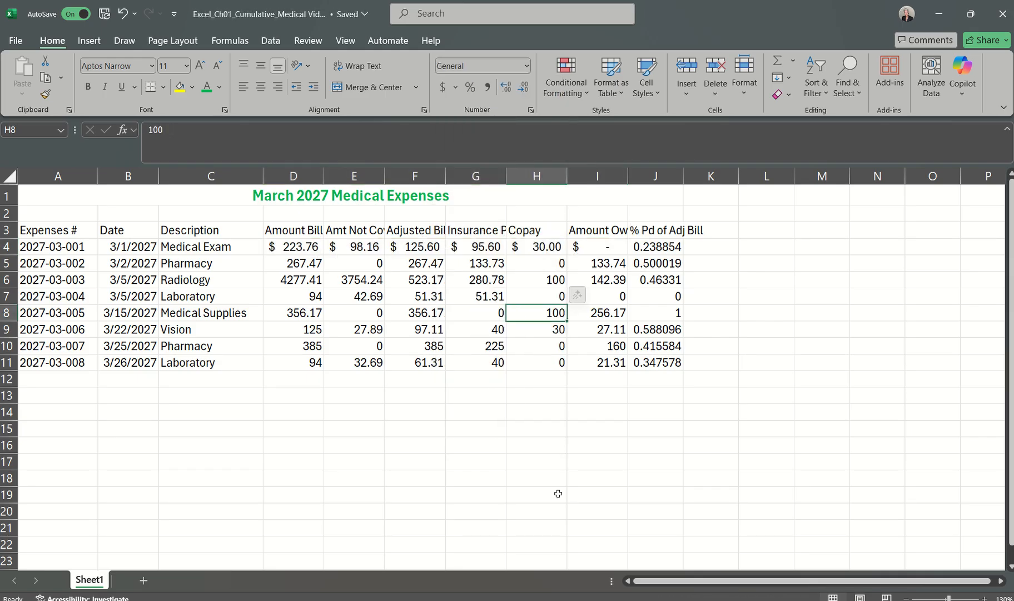
Step: Read step 15 in the Word instructions document and return to the Excel medical expenses workbook
{"action": "left_click", "coordinate": [685, 599]}
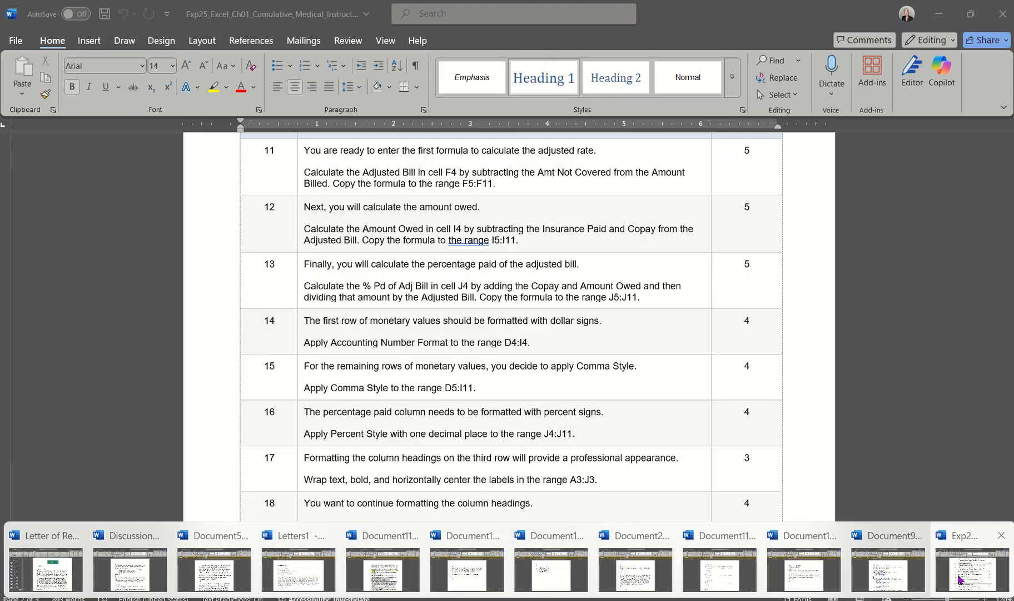
{"action": "left_click", "coordinate": [961, 570]}
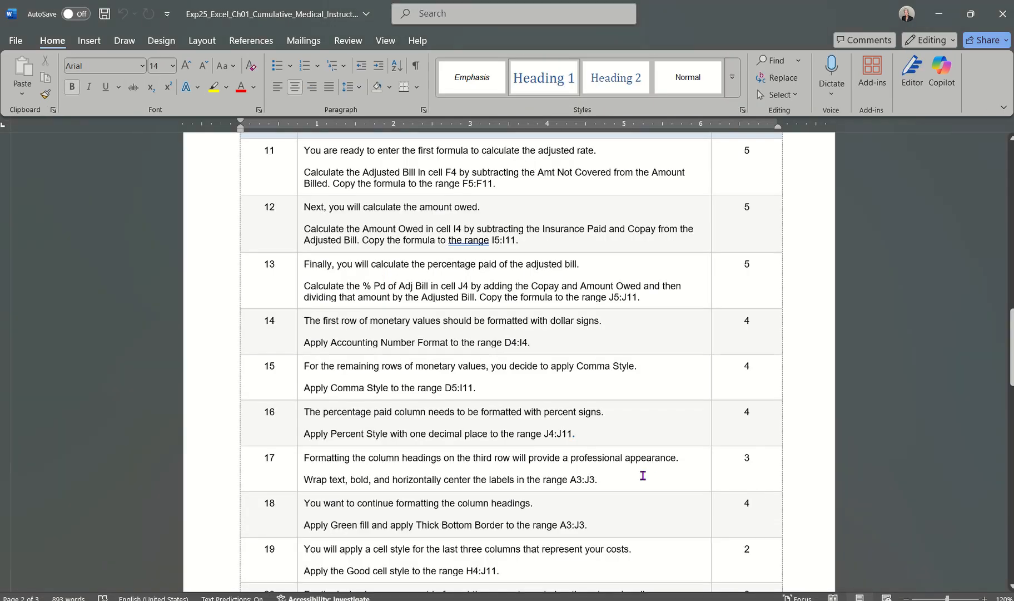
{"action": "scroll", "coordinate": [642, 475], "scroll_direction": "down", "scroll_amount": 1}
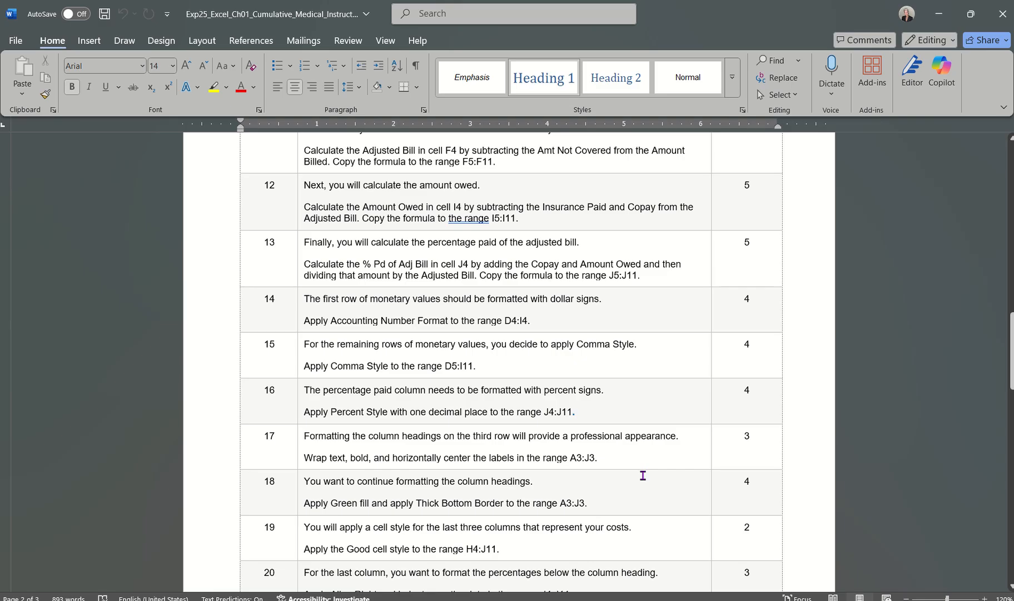
{"action": "scroll", "coordinate": [642, 476], "scroll_direction": "down", "scroll_amount": 2}
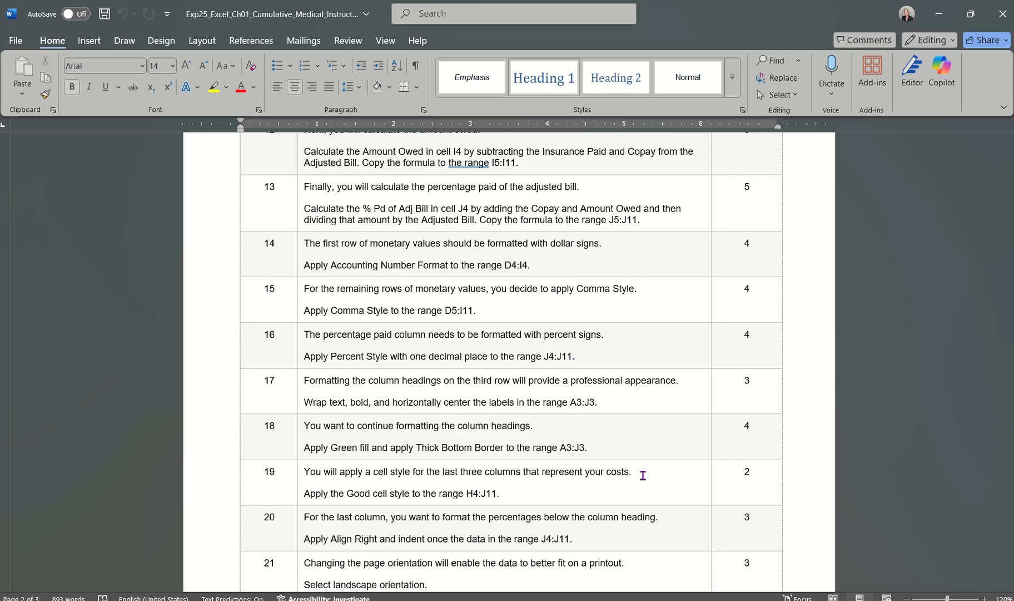
{"action": "scroll", "coordinate": [642, 475], "scroll_direction": "up", "scroll_amount": 1}
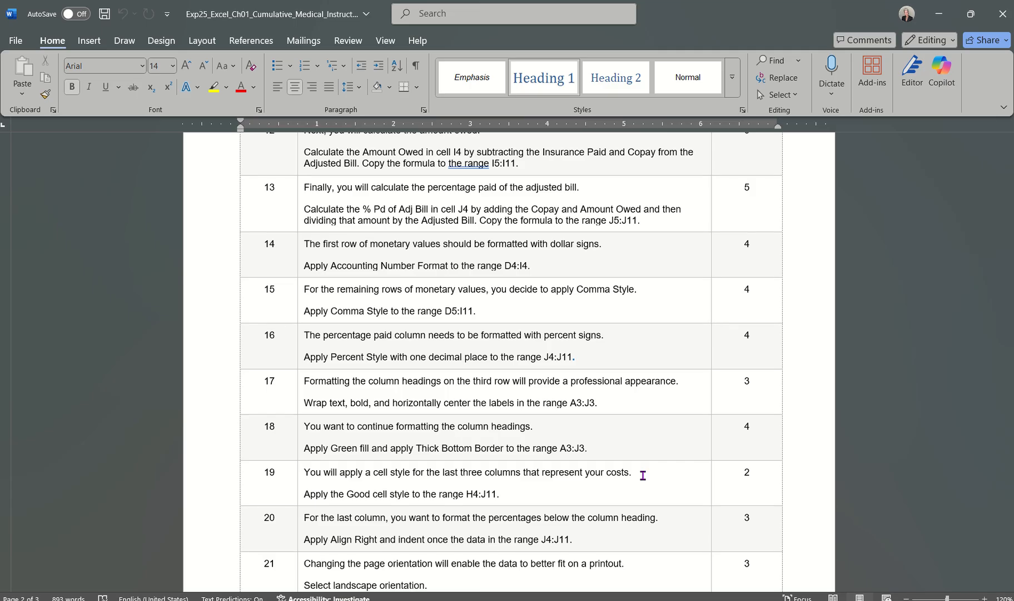
{"action": "left_click", "coordinate": [684, 600]}
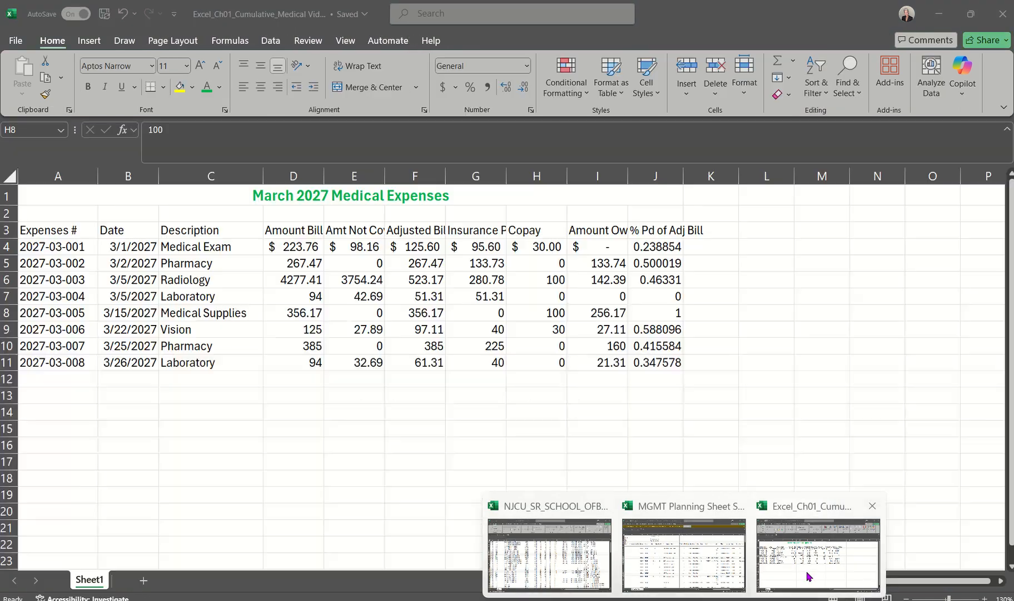
{"action": "left_click", "coordinate": [809, 576]}
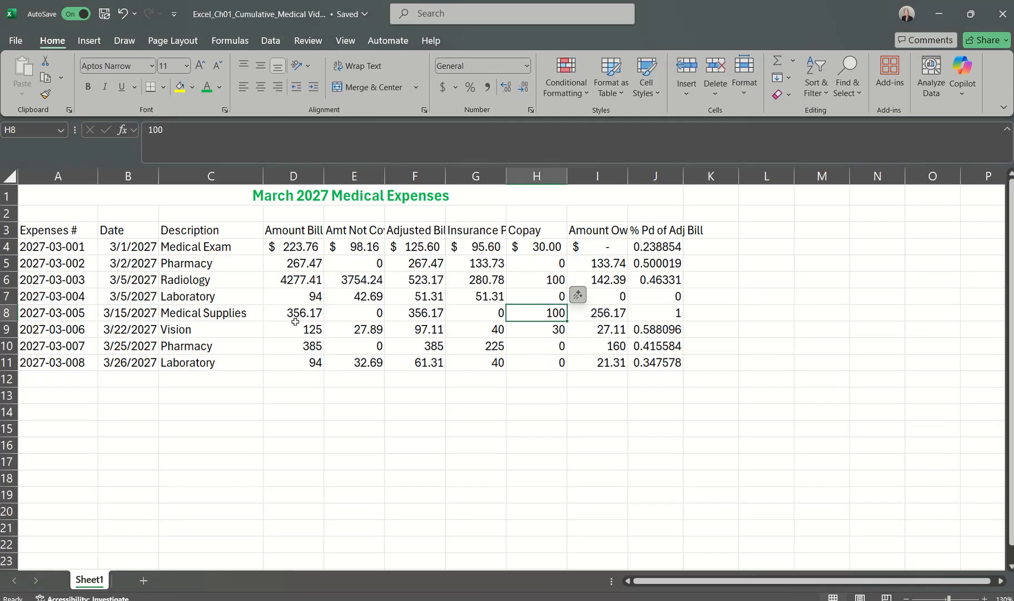
Step: Apply Comma Style to the remaining monetary values in the range D5:I11
{"action": "left_click", "coordinate": [299, 264]}
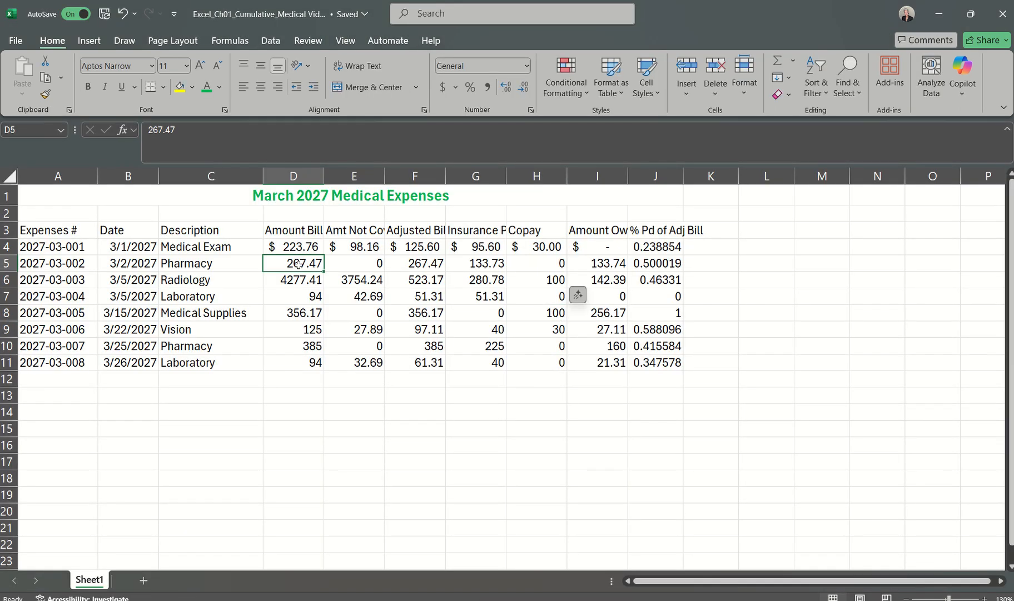
{"action": "left_click", "coordinate": [603, 365]}
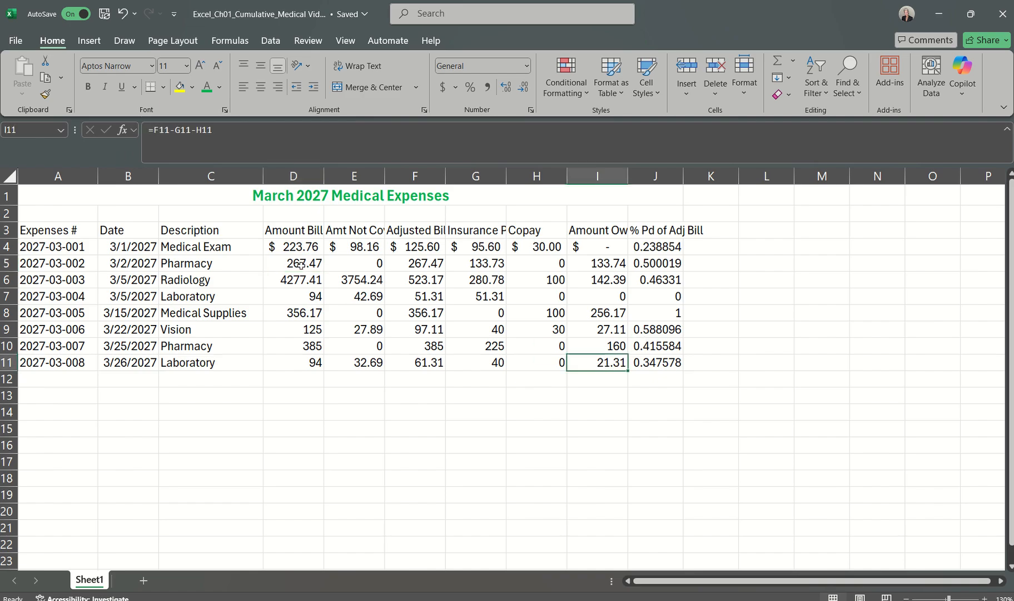
{"action": "left_click_drag", "start_coordinate": [301, 265], "coordinate": [593, 362]}
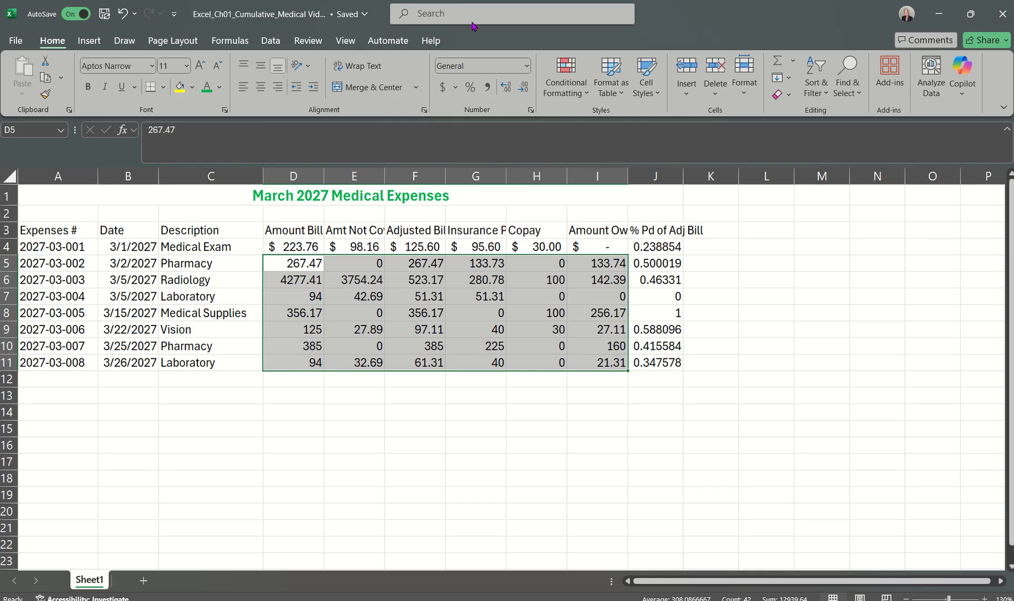
{"action": "left_click", "coordinate": [488, 88]}
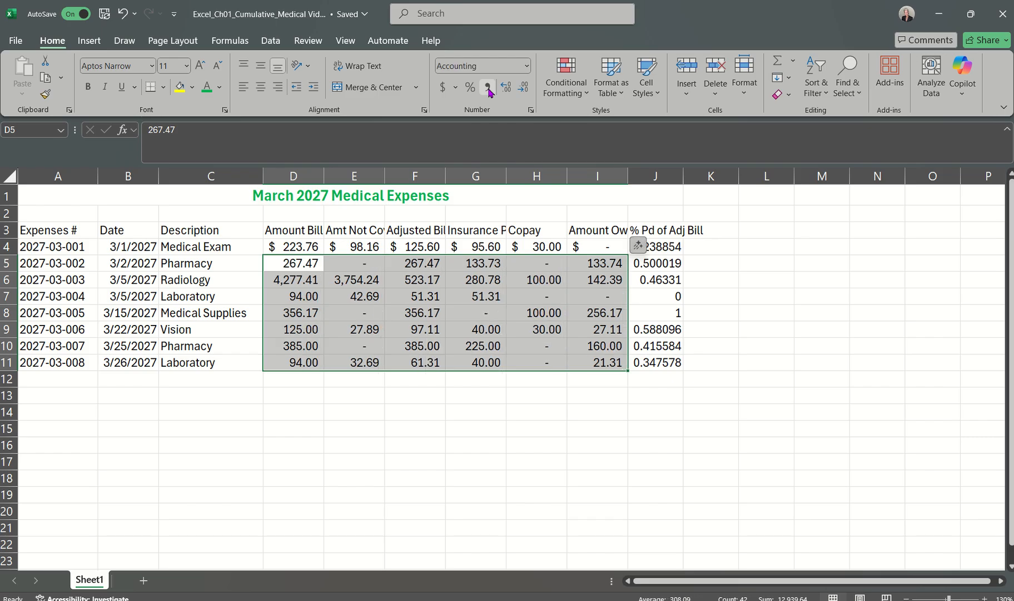
{"action": "left_click", "coordinate": [553, 433]}
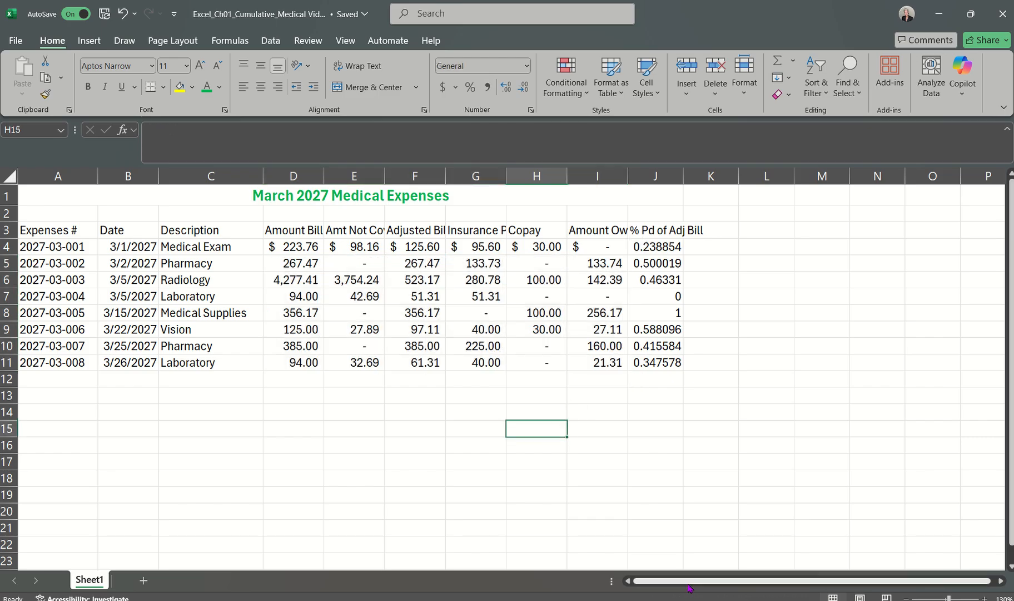
Step: Switch to the Word instructions document, read step 16, and return to the Excel medical expenses workbook
{"action": "left_click", "coordinate": [968, 556]}
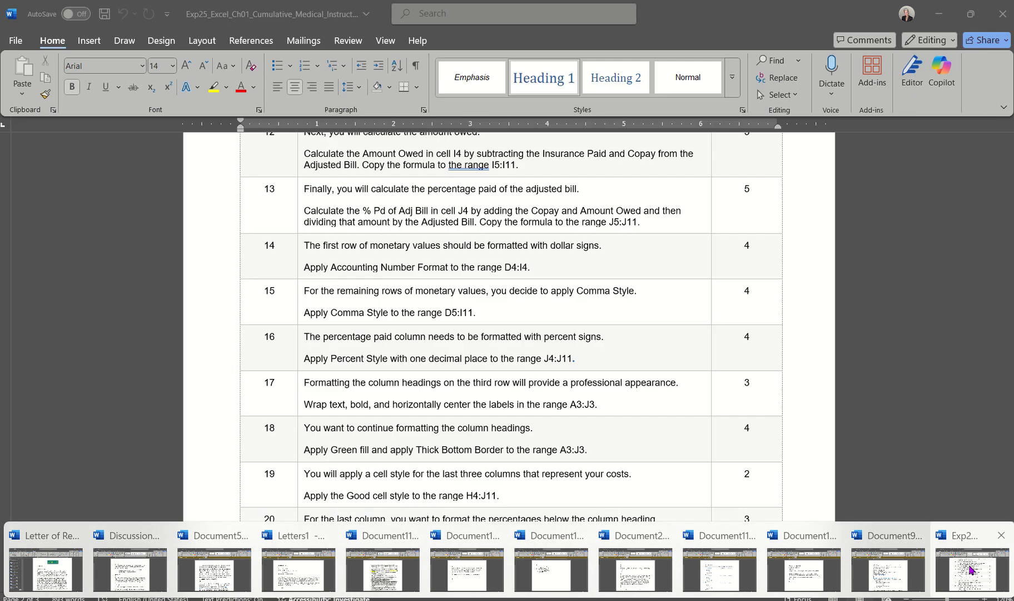
{"action": "scroll", "coordinate": [613, 394], "scroll_direction": "down", "scroll_amount": 1}
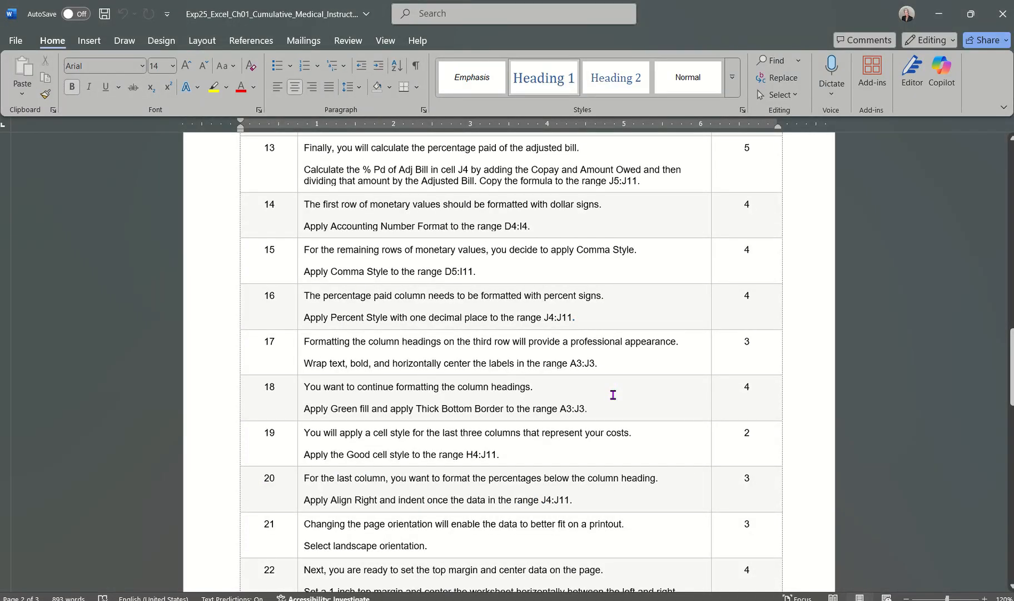
{"action": "scroll", "coordinate": [613, 395], "scroll_direction": "down", "scroll_amount": 1}
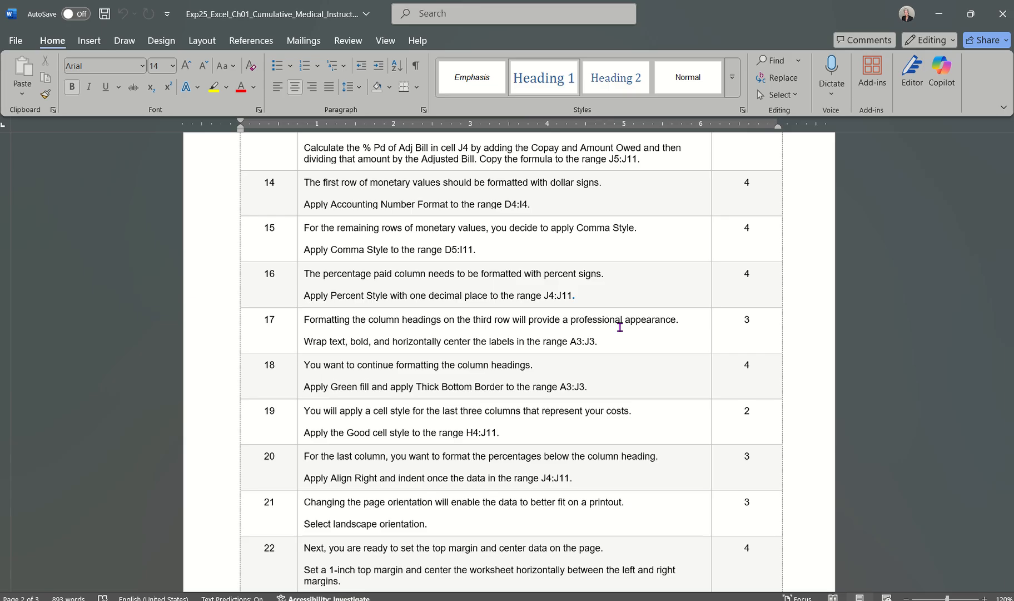
{"action": "mouse_move", "coordinate": [763, 598]}
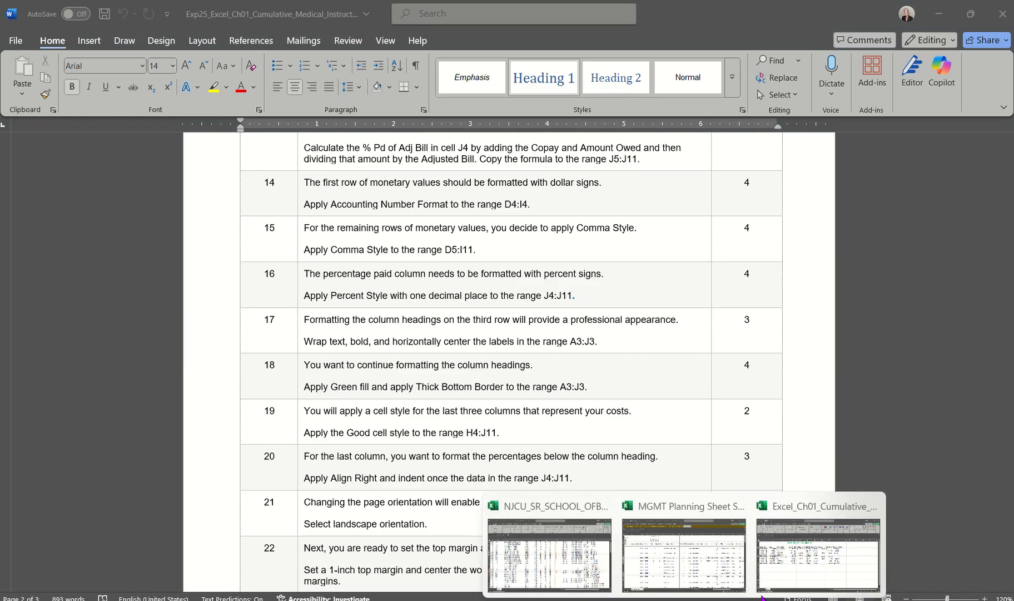
{"action": "left_click", "coordinate": [802, 505]}
Step: Apply Percent Style with one decimal place to the % Pd of Adj Bill values in J4:J11
{"action": "left_click", "coordinate": [673, 246]}
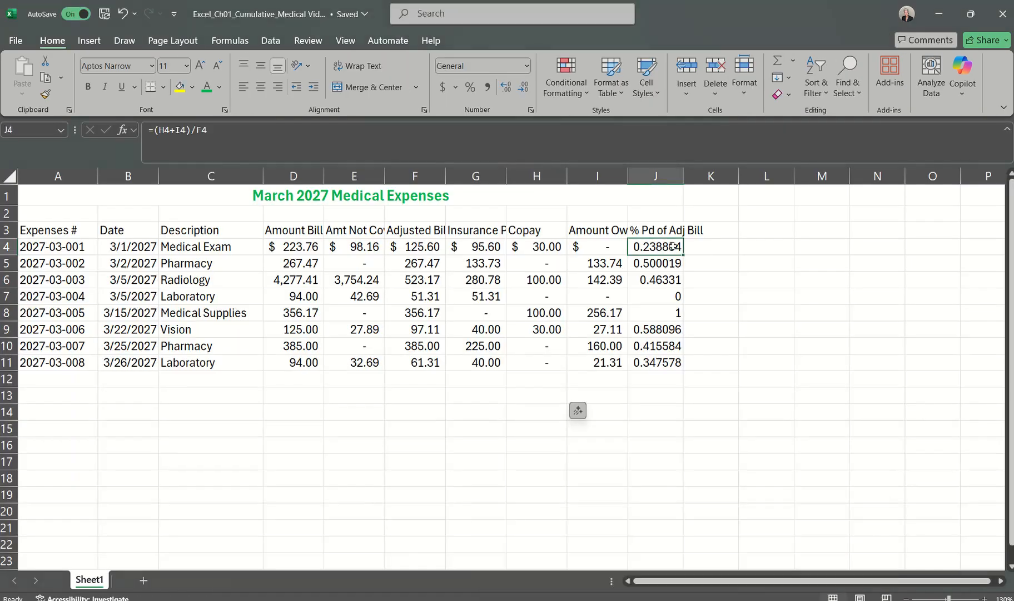
{"action": "left_click_drag", "start_coordinate": [673, 246], "coordinate": [661, 362]}
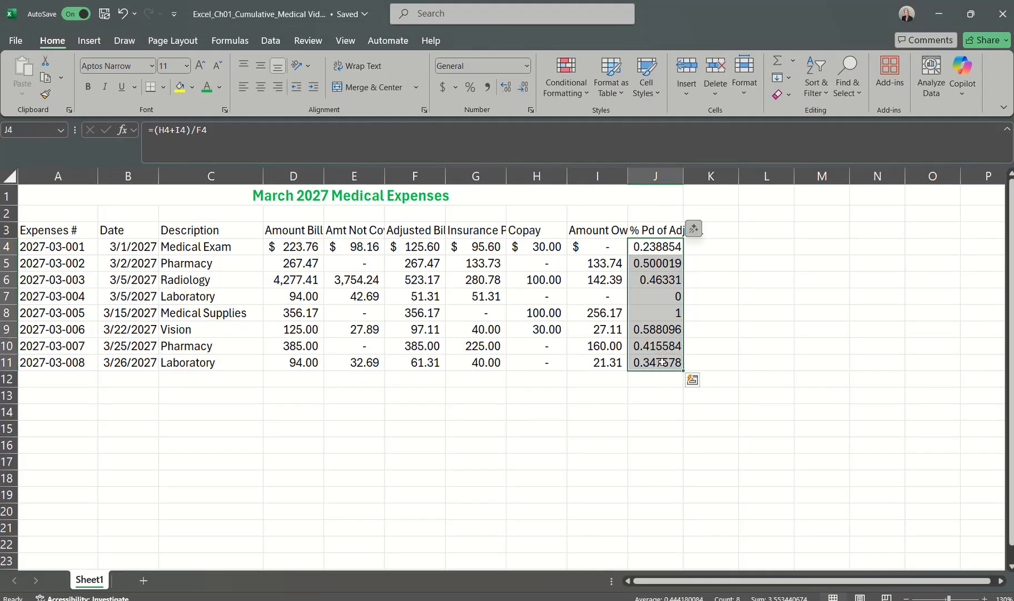
{"action": "left_click", "coordinate": [710, 259]}
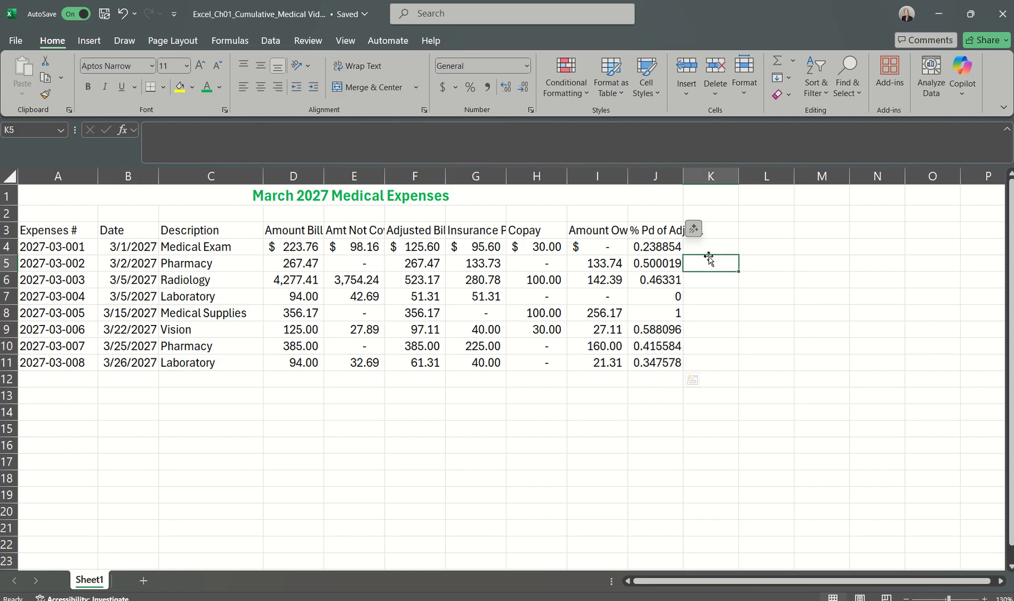
{"action": "left_click_drag", "start_coordinate": [662, 246], "coordinate": [659, 359]}
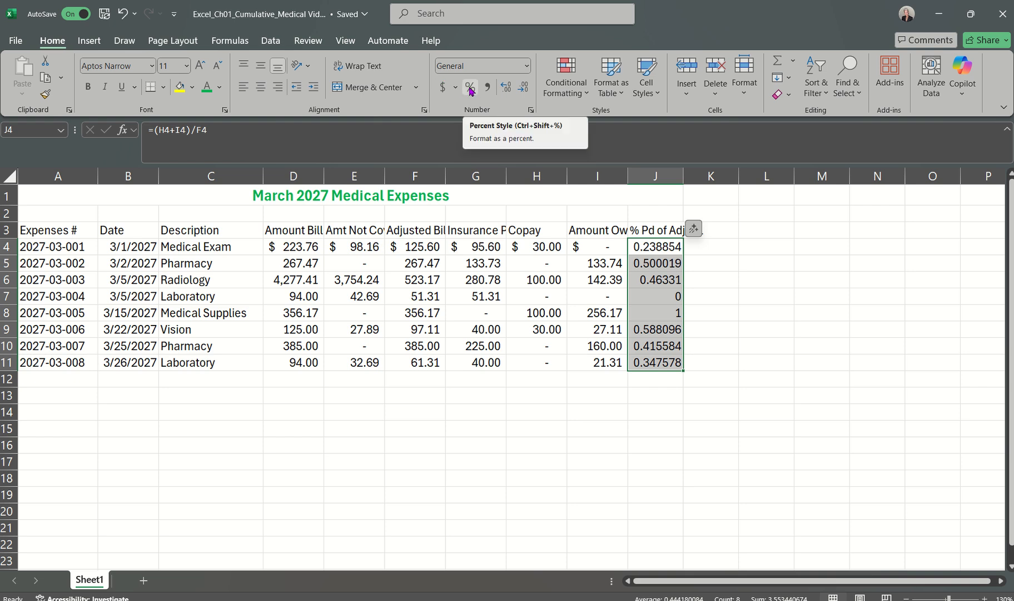
{"action": "left_click", "coordinate": [526, 67]}
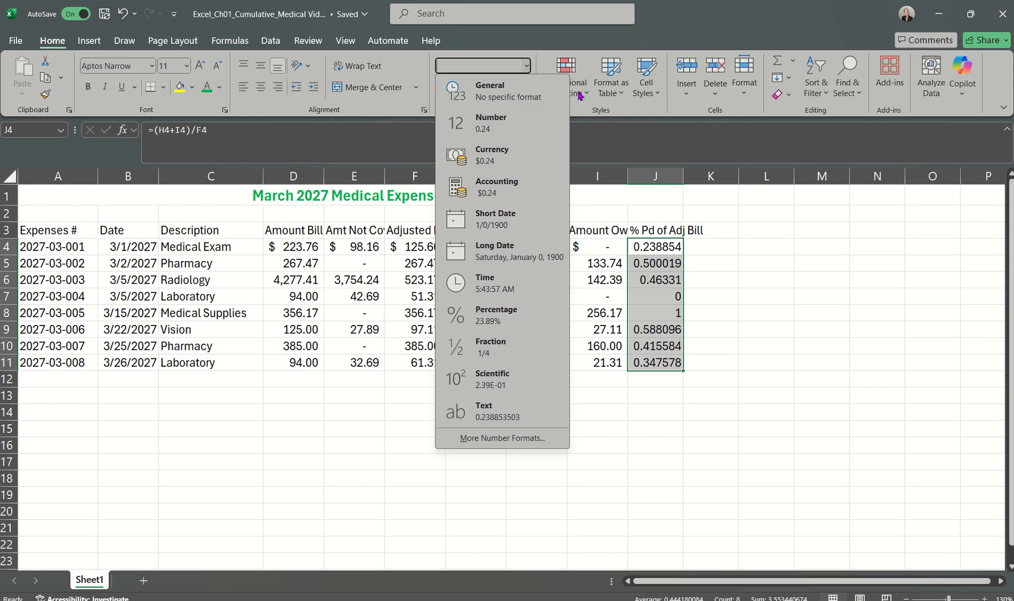
{"action": "left_click", "coordinate": [546, 61]}
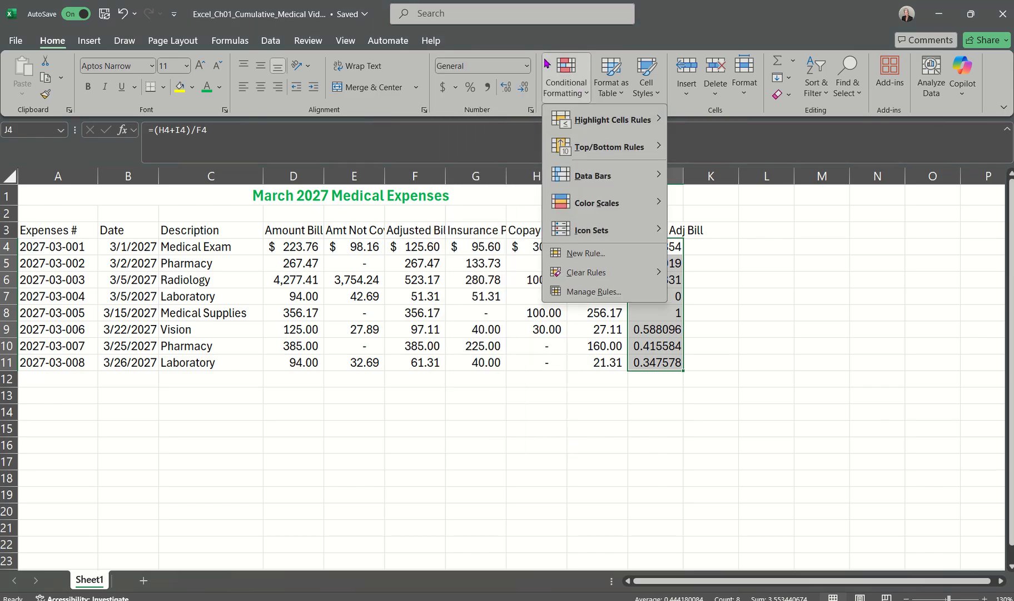
{"action": "left_click", "coordinate": [508, 92]}
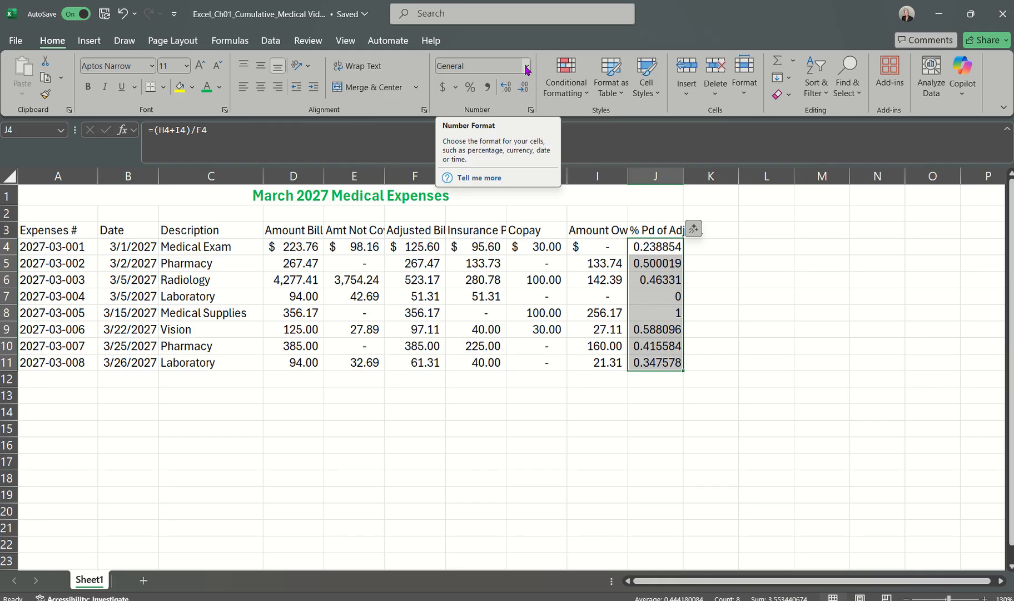
{"action": "left_click", "coordinate": [470, 88]}
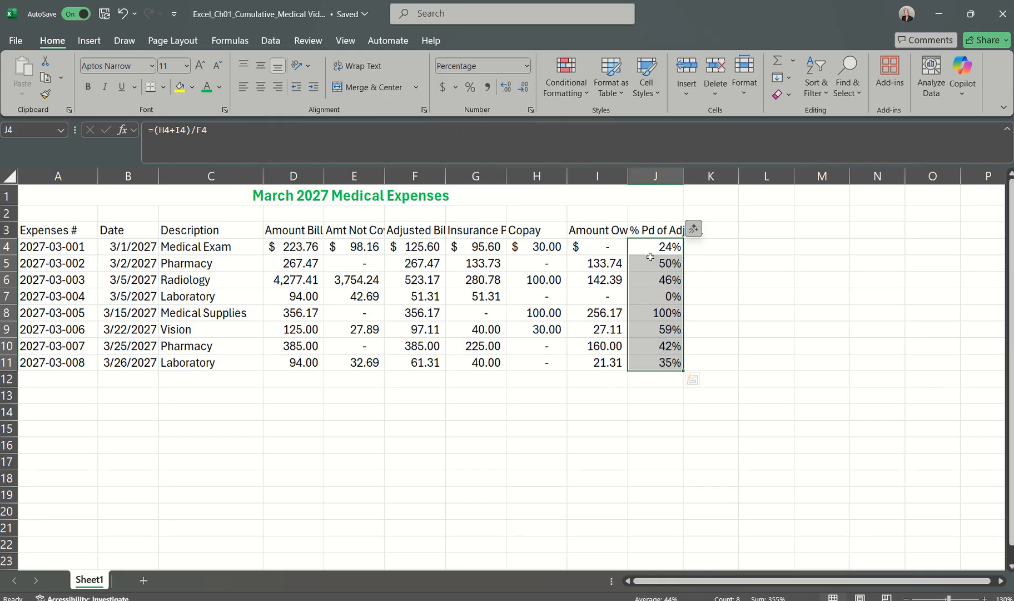
{"action": "left_click", "coordinate": [507, 88]}
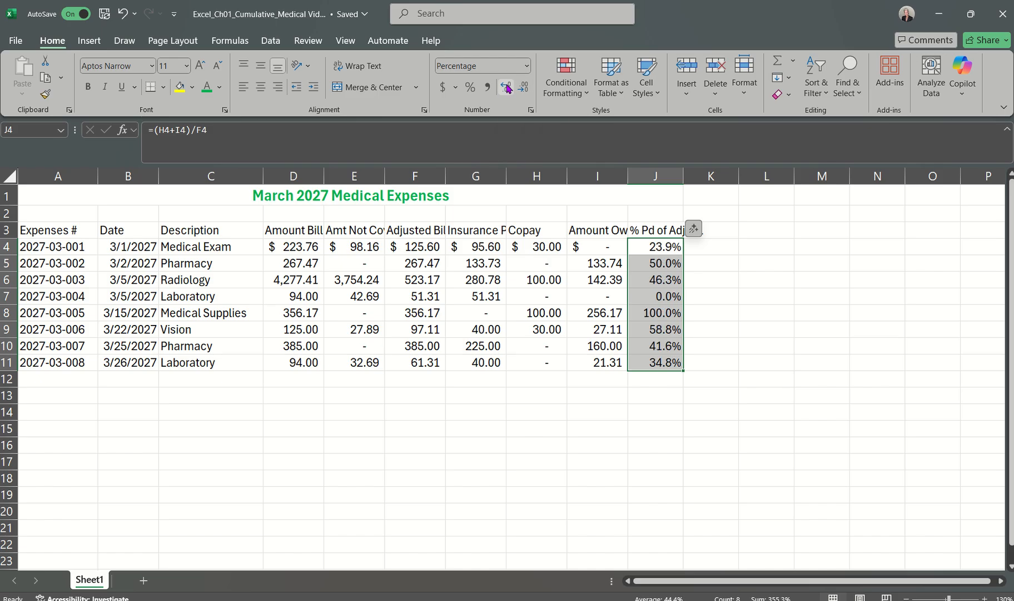
Step: Reapply the Percentage number format to J4:J11 and decrease it to one decimal place
{"action": "left_click", "coordinate": [526, 66]}
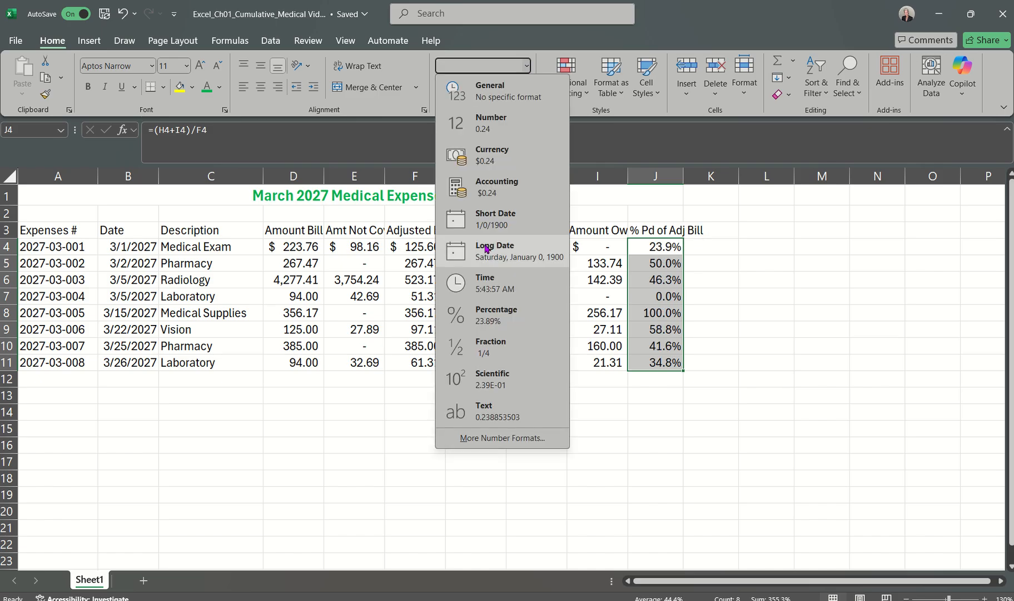
{"action": "left_click", "coordinate": [487, 315]}
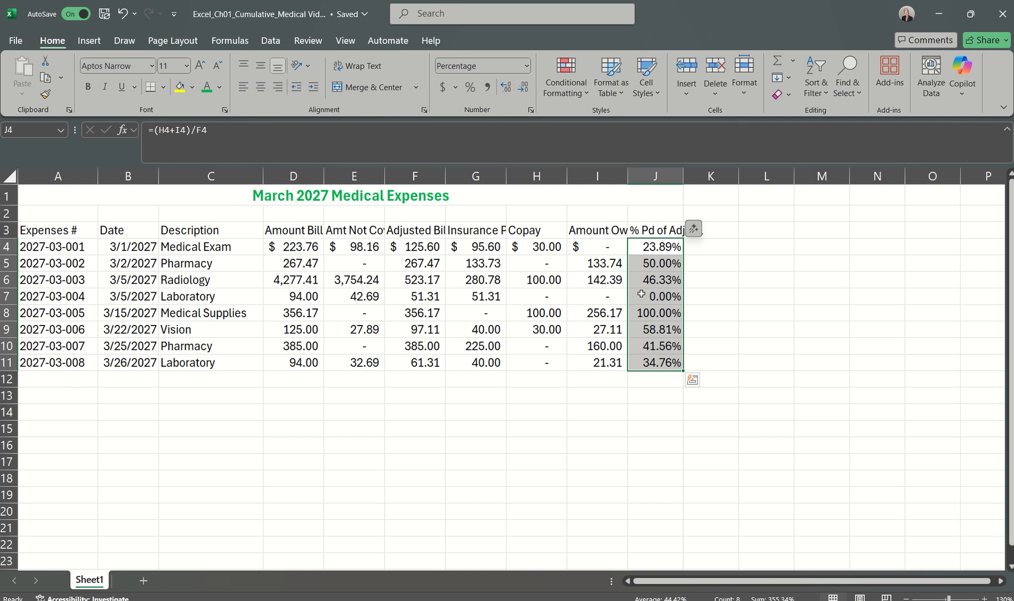
{"action": "left_click", "coordinate": [524, 88]}
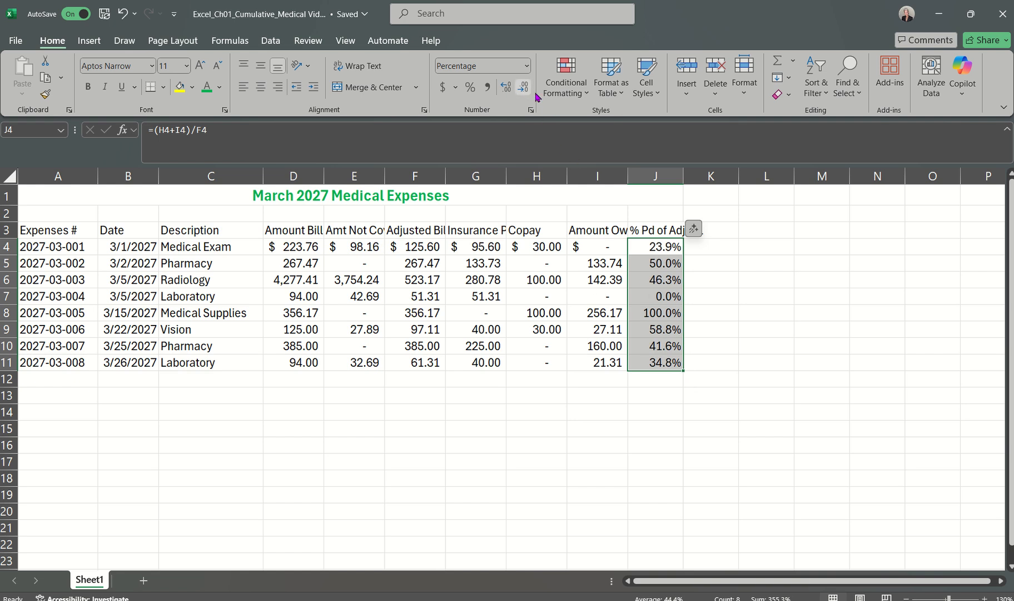
{"action": "left_click", "coordinate": [630, 381]}
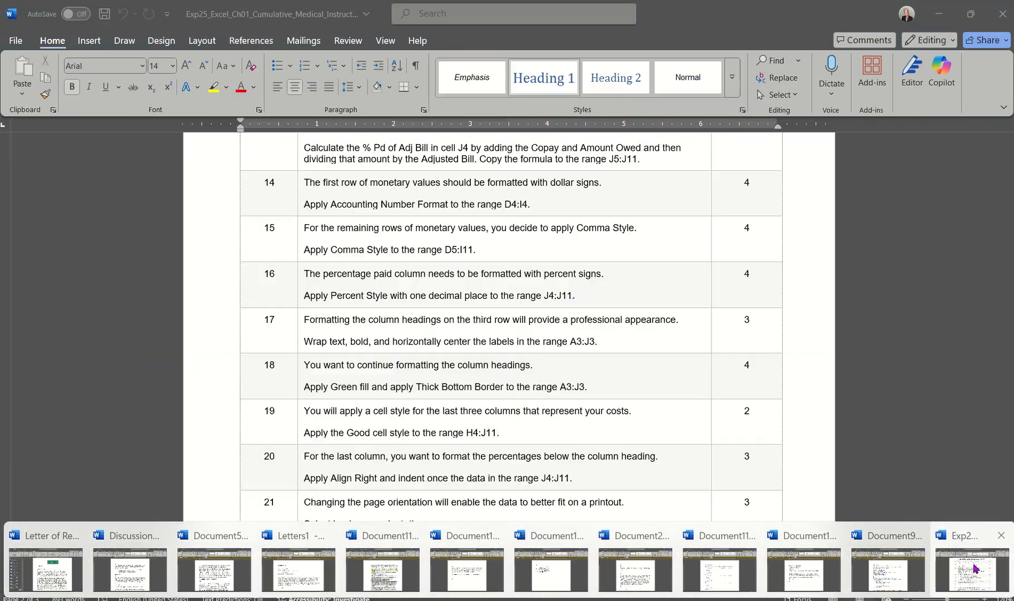
Step: Read step 17 in the Word instructions document and return to the Excel medical expenses workbook
{"action": "left_click", "coordinate": [973, 569]}
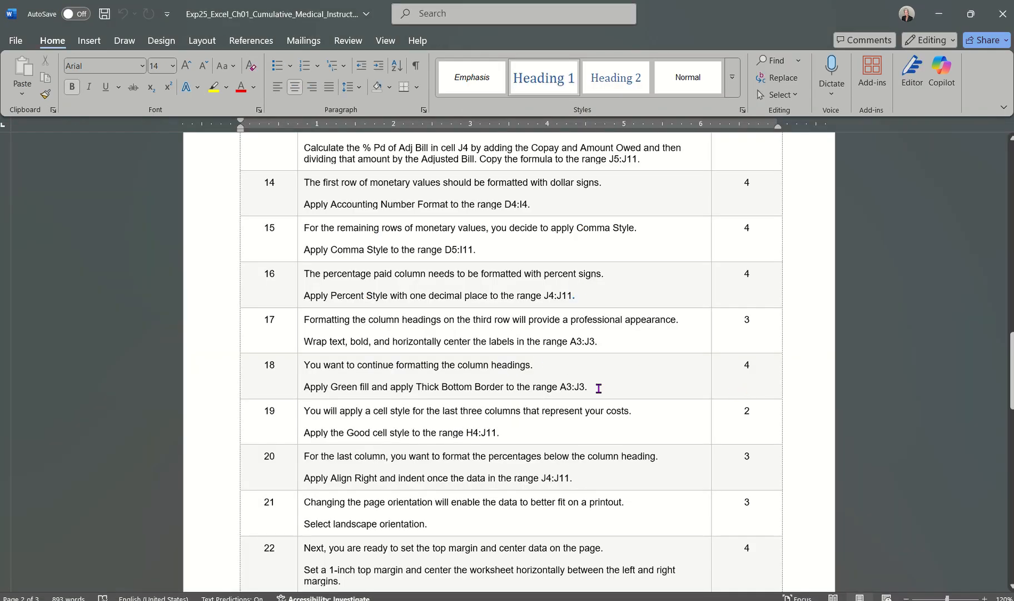
{"action": "scroll", "coordinate": [624, 306], "scroll_direction": "down", "scroll_amount": 1}
{"action": "scroll", "coordinate": [624, 307], "scroll_direction": "up", "scroll_amount": 1}
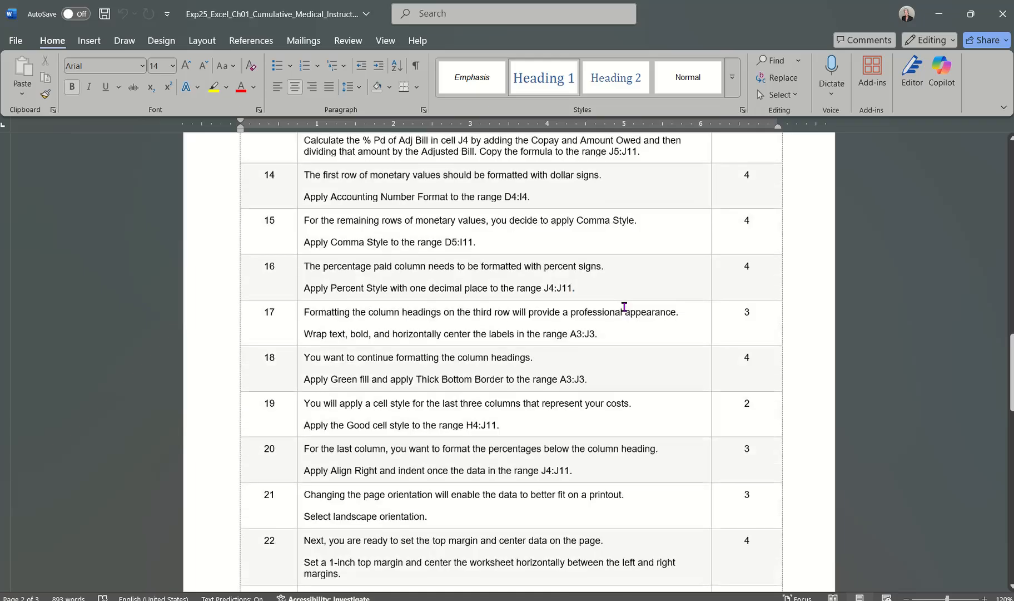
{"action": "scroll", "coordinate": [624, 307], "scroll_direction": "down", "scroll_amount": 1}
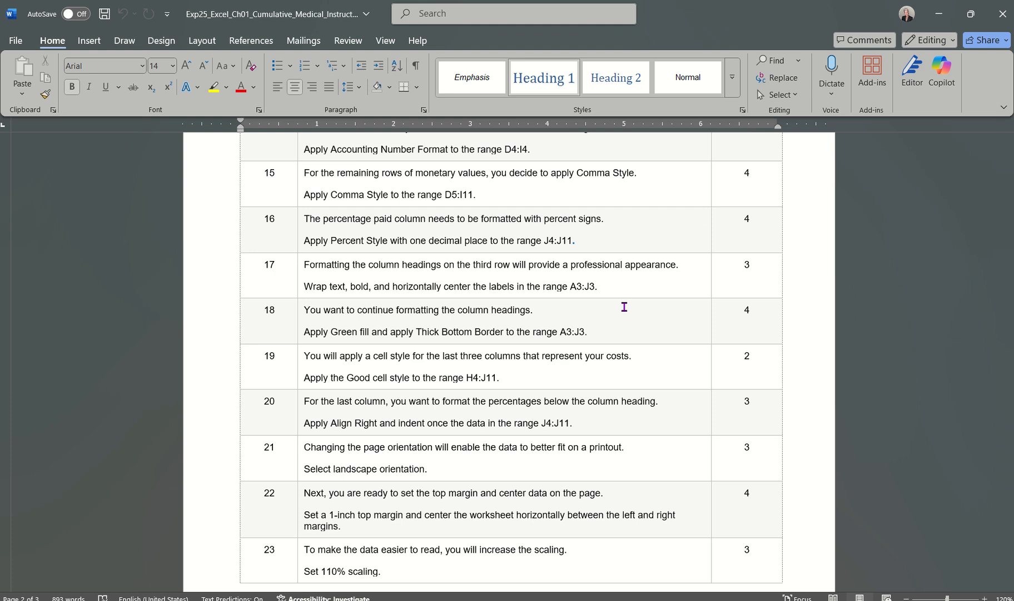
{"action": "mouse_move", "coordinate": [684, 600]}
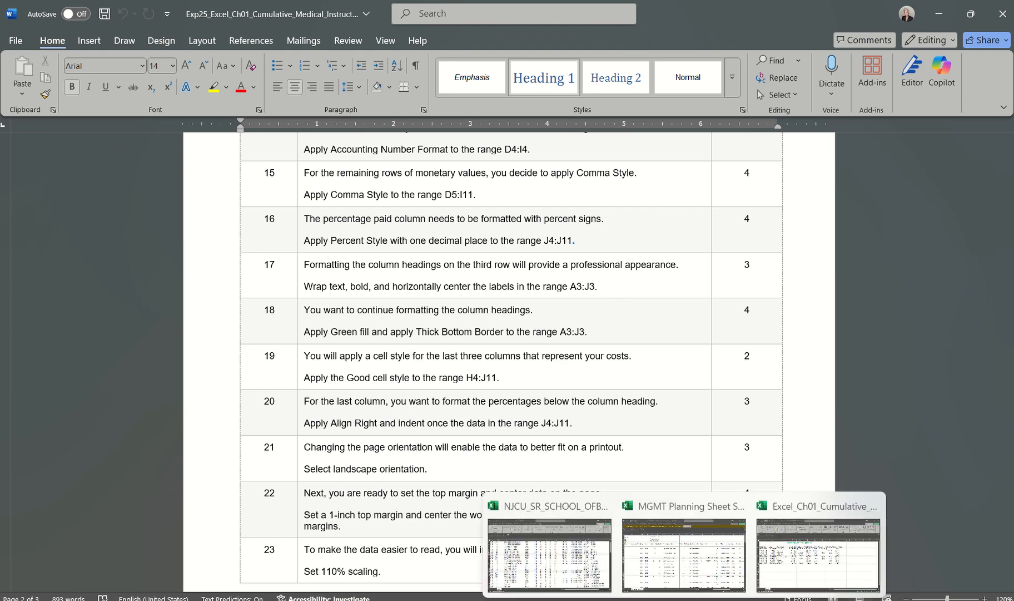
{"action": "left_click", "coordinate": [803, 556]}
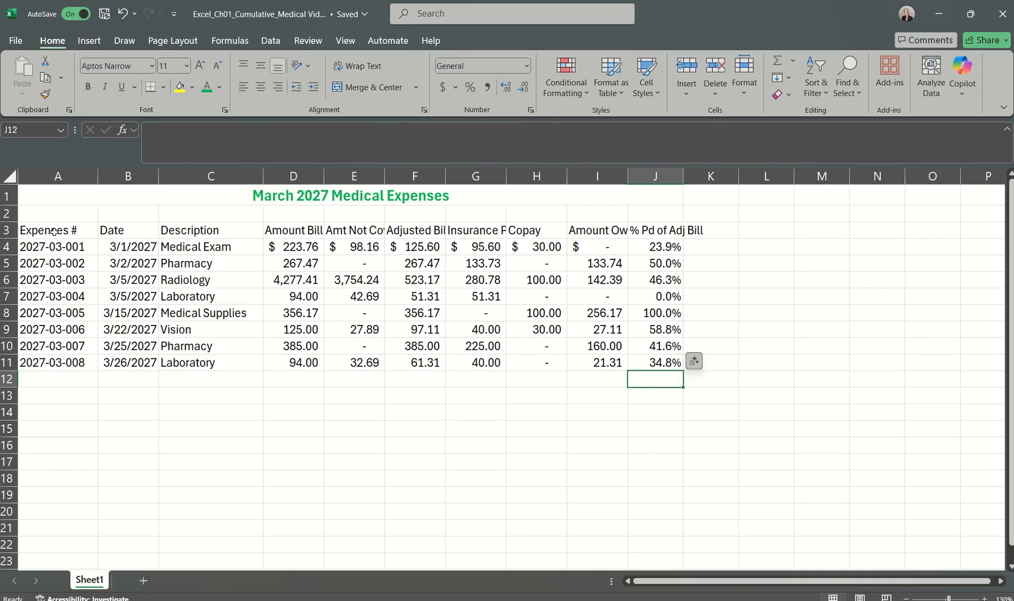
Step: Wrap the text and apply bold to the column headings in the range A3:J3
{"action": "left_click", "coordinate": [55, 229]}
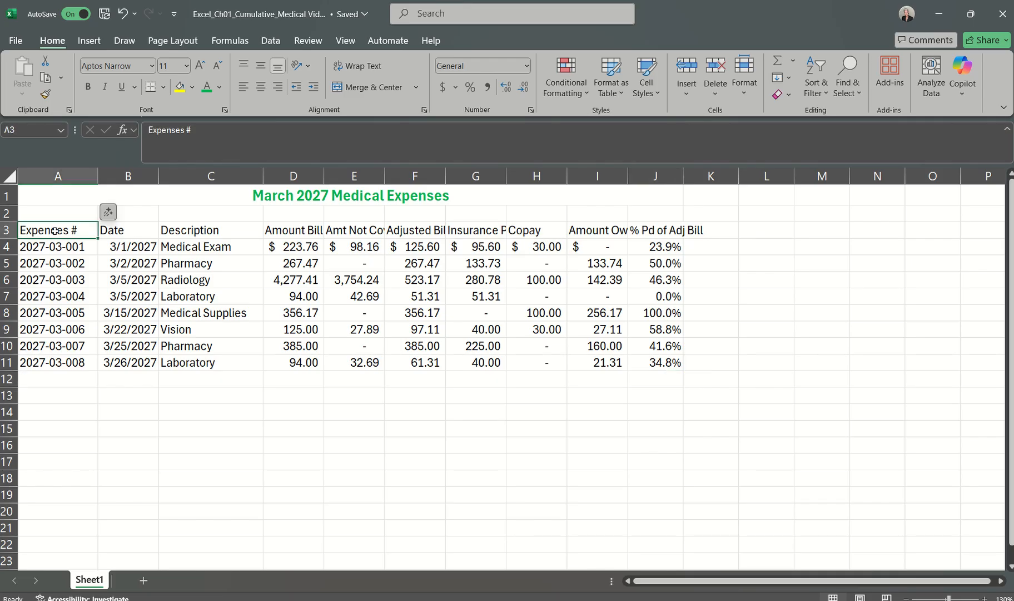
{"action": "left_click", "coordinate": [672, 228]}
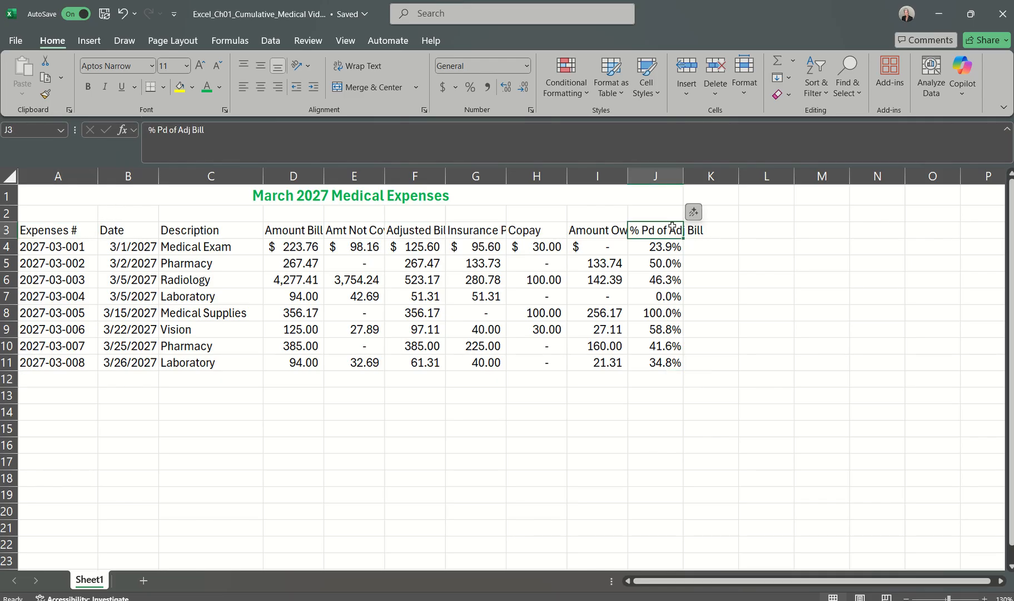
{"action": "left_click", "coordinate": [74, 230]}
{"action": "left_click_drag", "start_coordinate": [108, 233], "coordinate": [662, 232]}
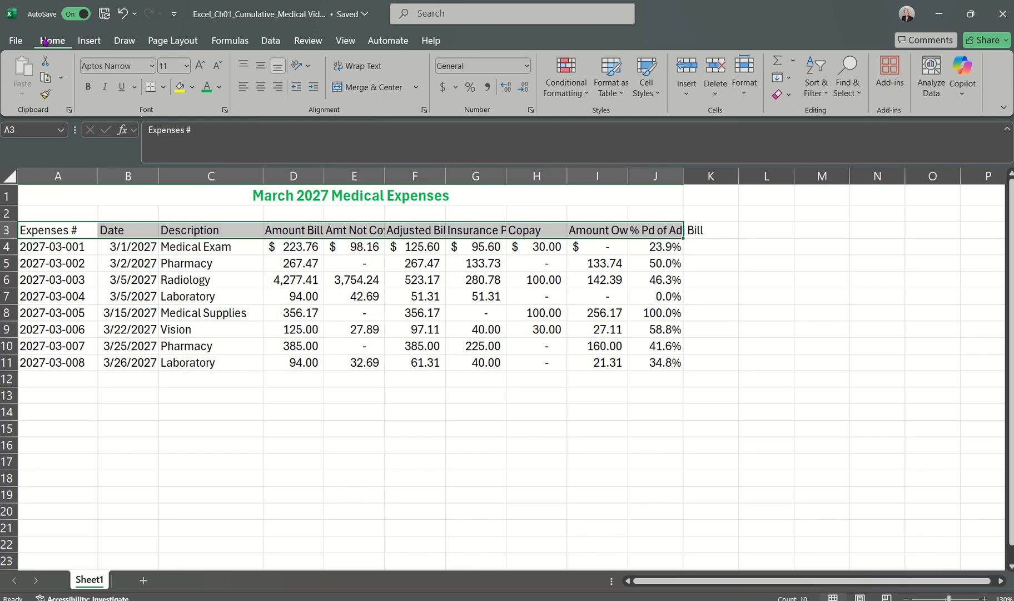
{"action": "left_click", "coordinate": [373, 71]}
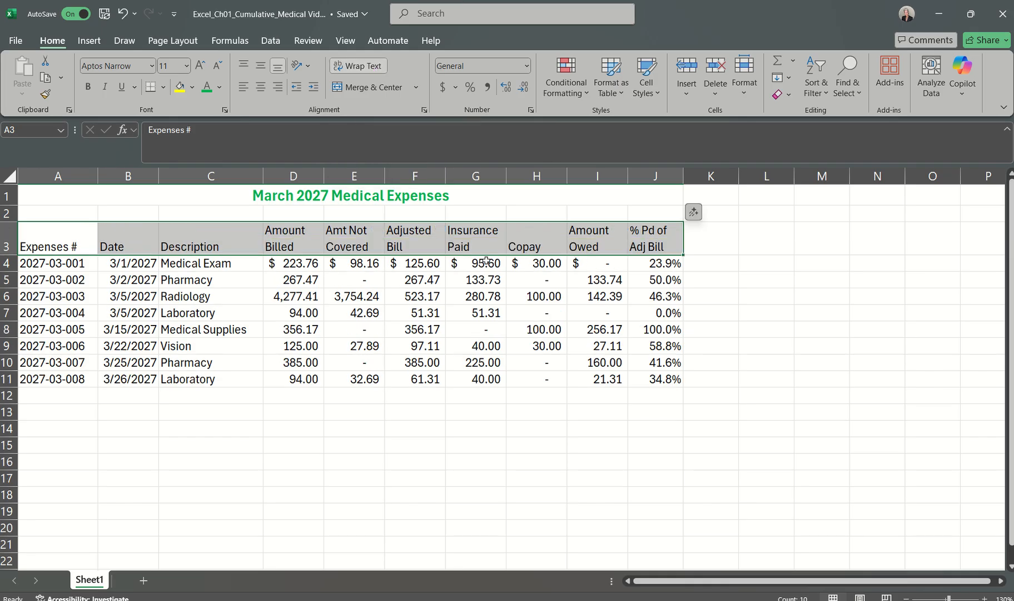
{"action": "left_click", "coordinate": [88, 88]}
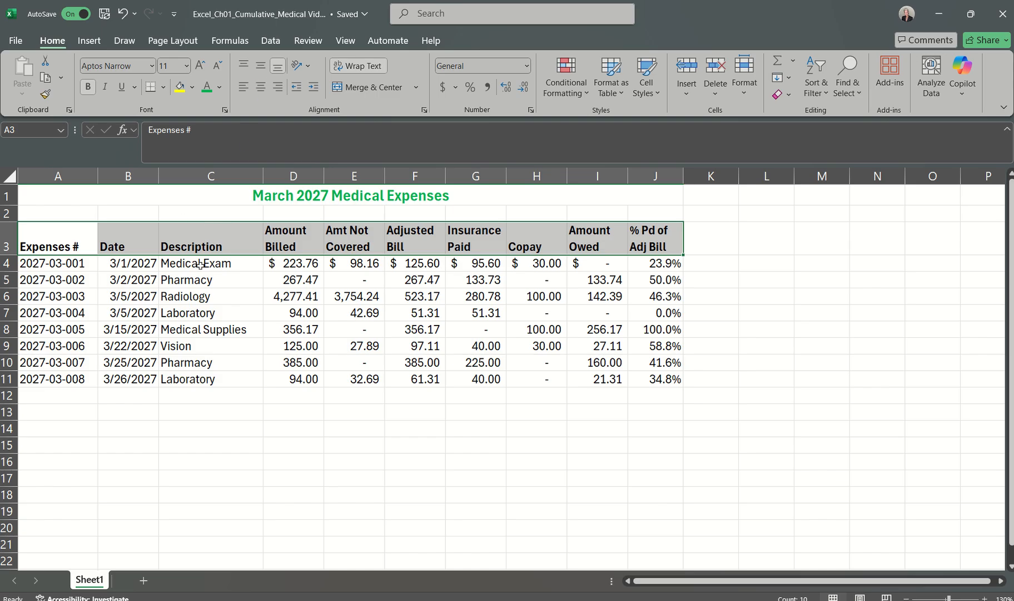
Step: Horizontally center the column heading labels in the range A3:J3
{"action": "left_click", "coordinate": [261, 87]}
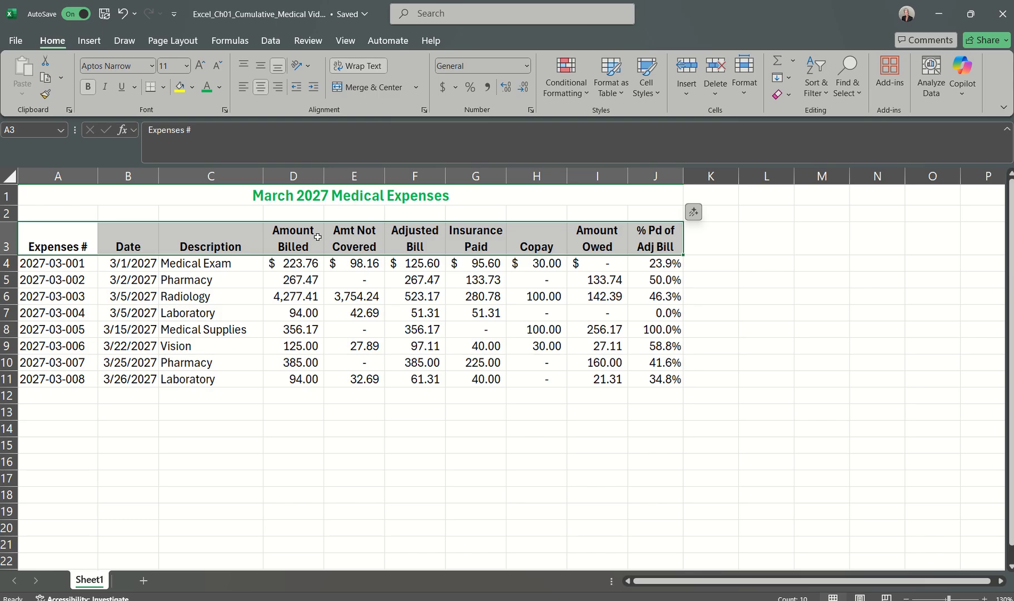
{"action": "left_click", "coordinate": [351, 428]}
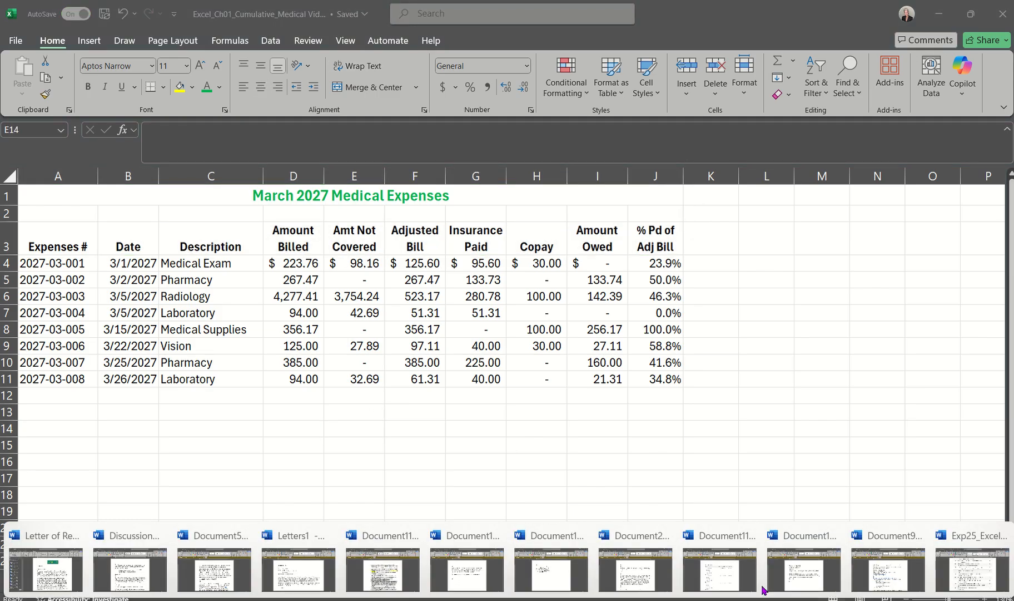
Step: Read step 18 in the Word instructions document and return to the Excel medical expenses workbook
{"action": "left_click", "coordinate": [962, 567]}
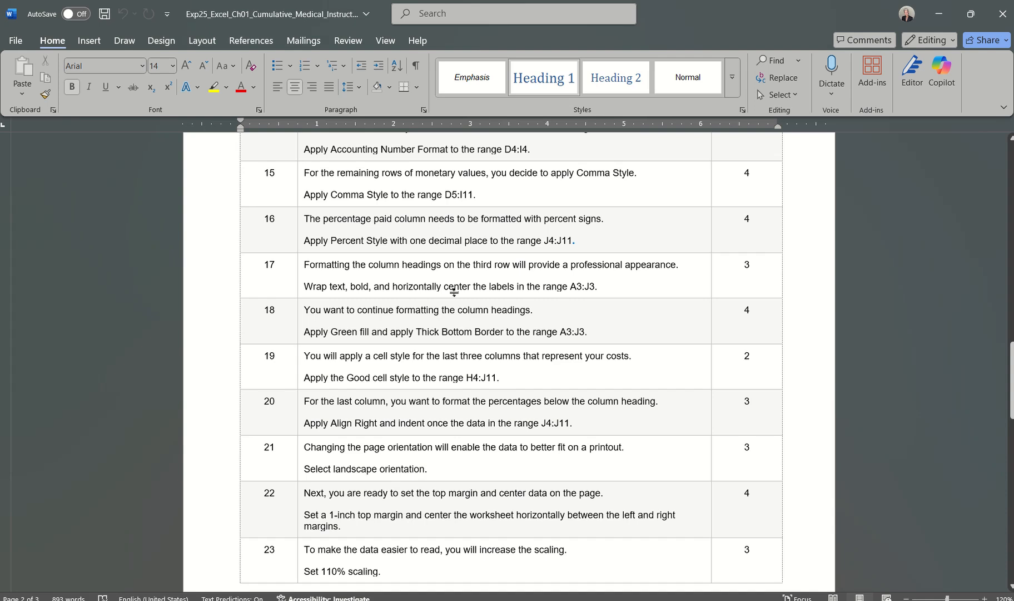
{"action": "scroll", "coordinate": [463, 325], "scroll_direction": "down", "scroll_amount": 2}
{"action": "scroll", "coordinate": [462, 325], "scroll_direction": "down", "scroll_amount": 1}
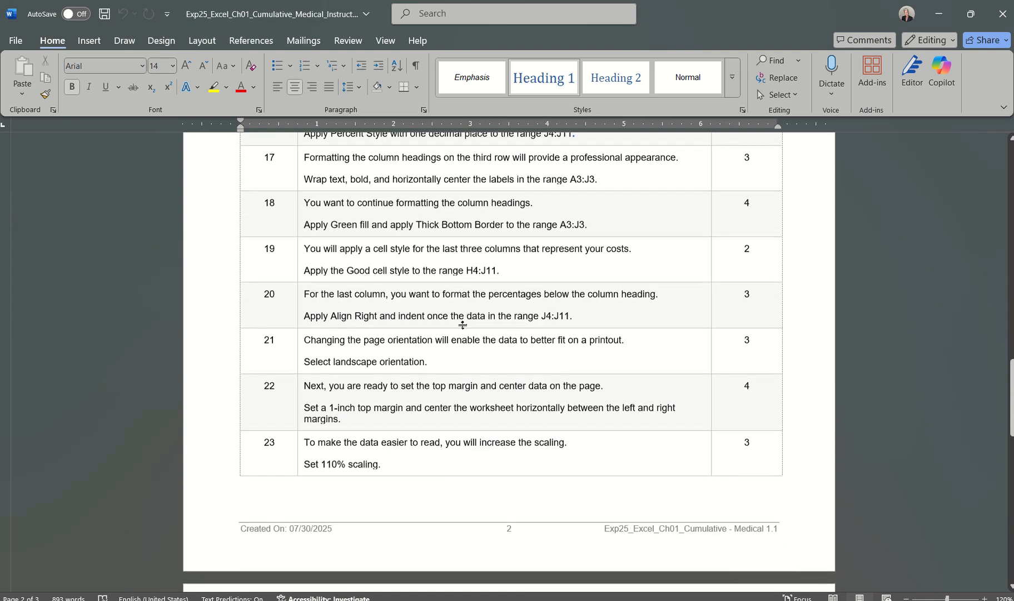
{"action": "scroll", "coordinate": [463, 325], "scroll_direction": "up", "scroll_amount": 1}
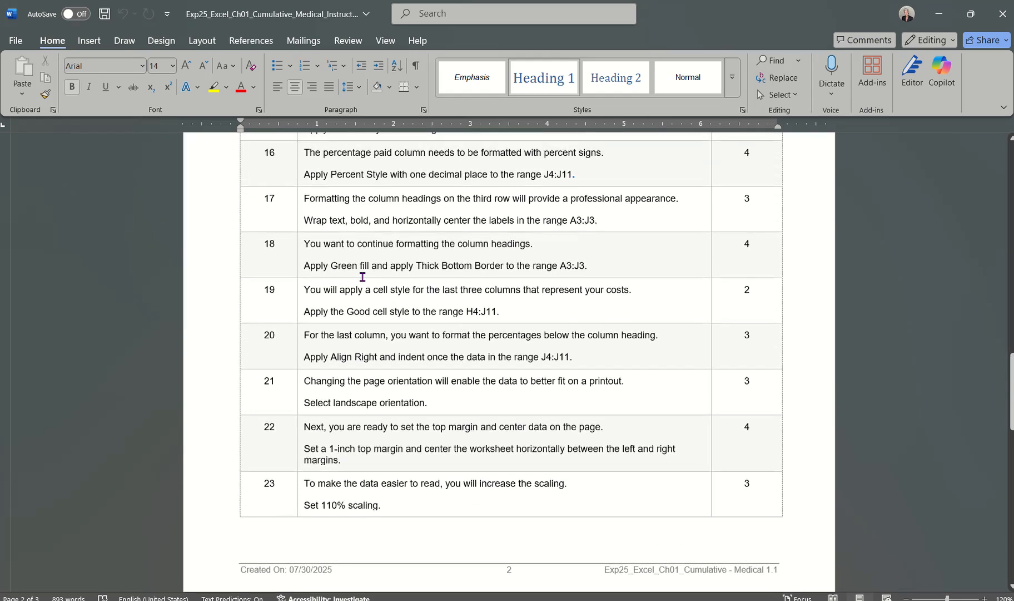
{"action": "scroll", "coordinate": [366, 271], "scroll_direction": "up", "scroll_amount": 1}
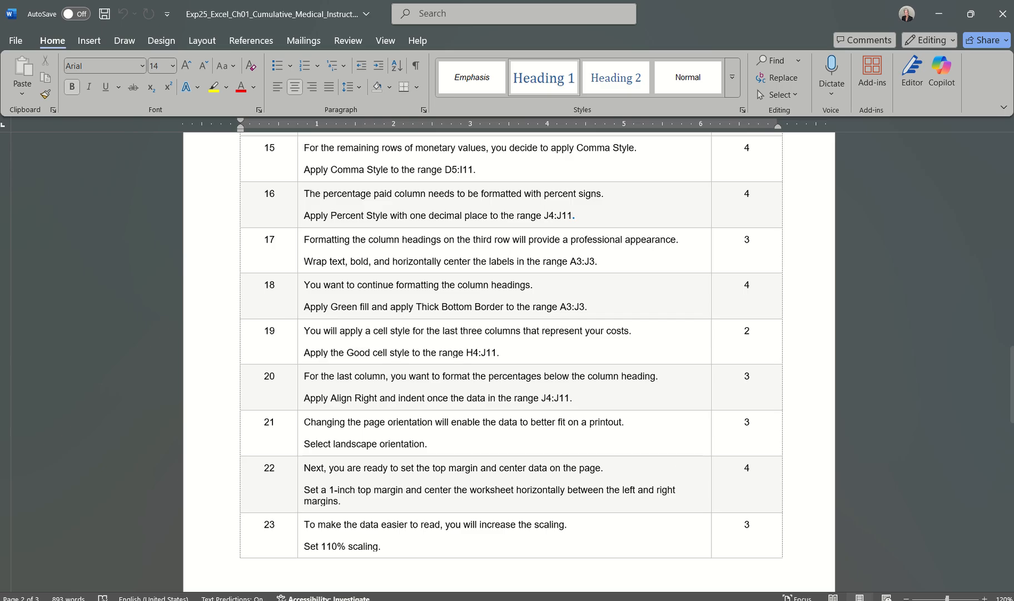
{"action": "left_click", "coordinate": [684, 600]}
{"action": "left_click", "coordinate": [824, 554]}
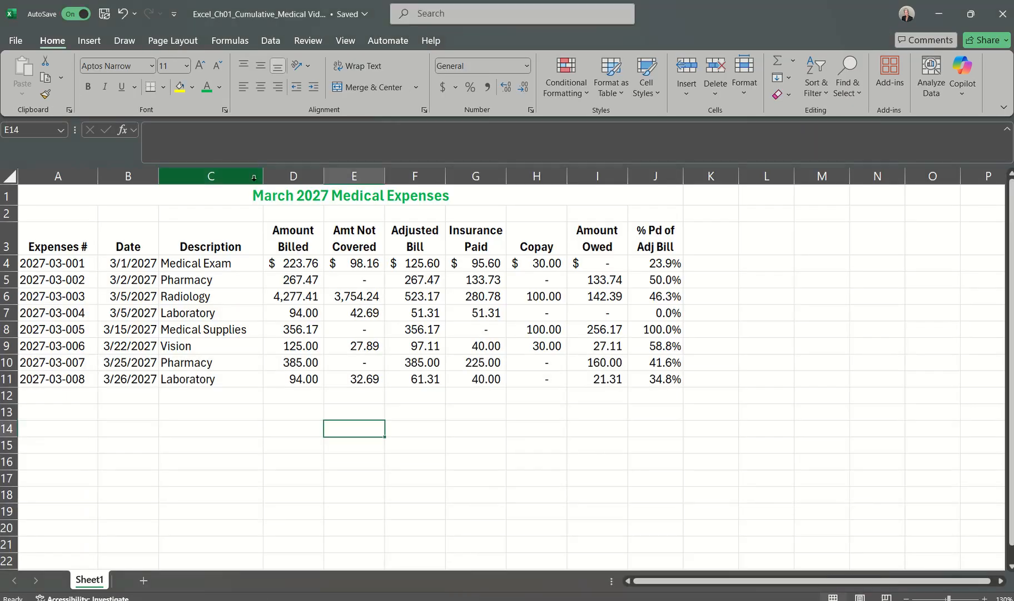
Step: Apply the standard Green fill color and a Thick Bottom Border to the column headings in A3:J3
{"action": "left_click_drag", "start_coordinate": [49, 232], "coordinate": [657, 255]}
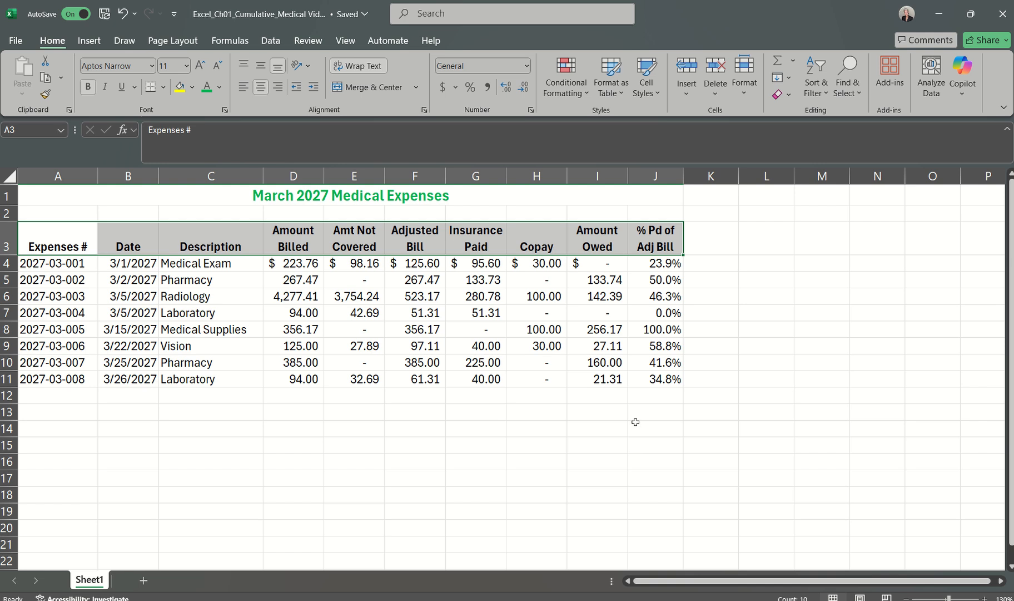
{"action": "left_click", "coordinate": [191, 87]}
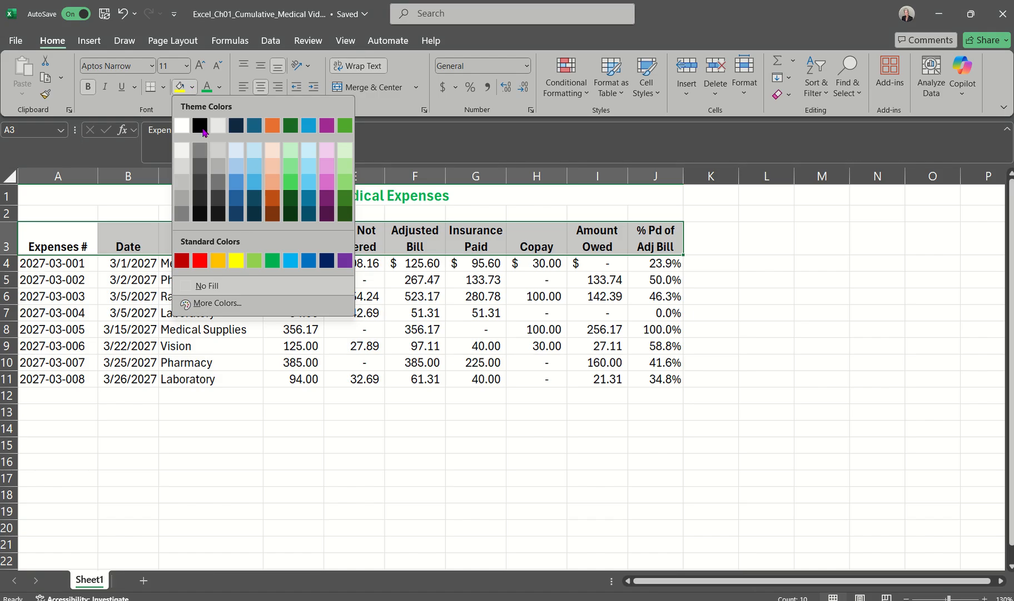
{"action": "left_click", "coordinate": [273, 259]}
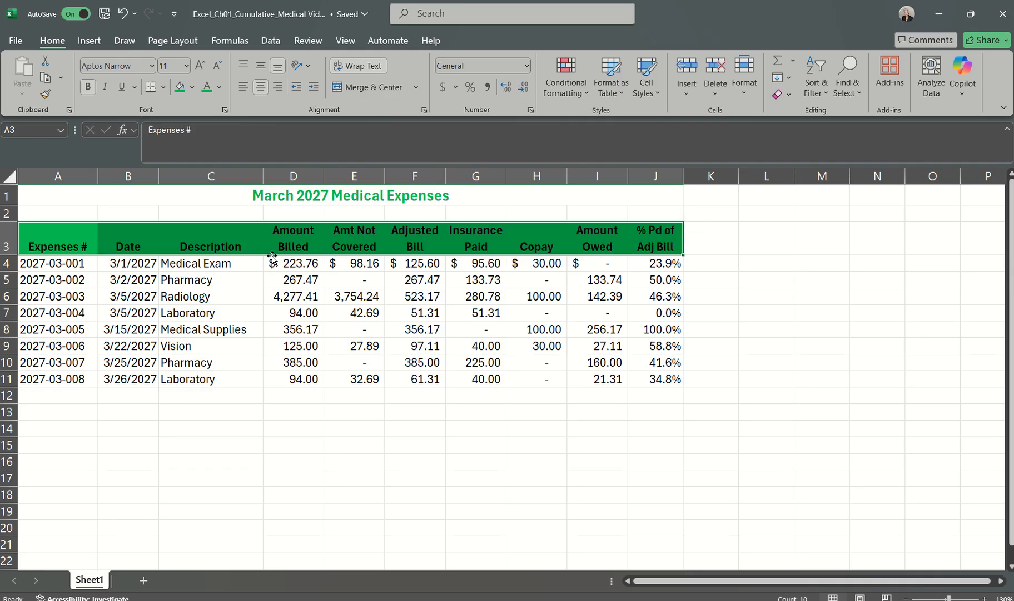
{"action": "left_click", "coordinate": [165, 90]}
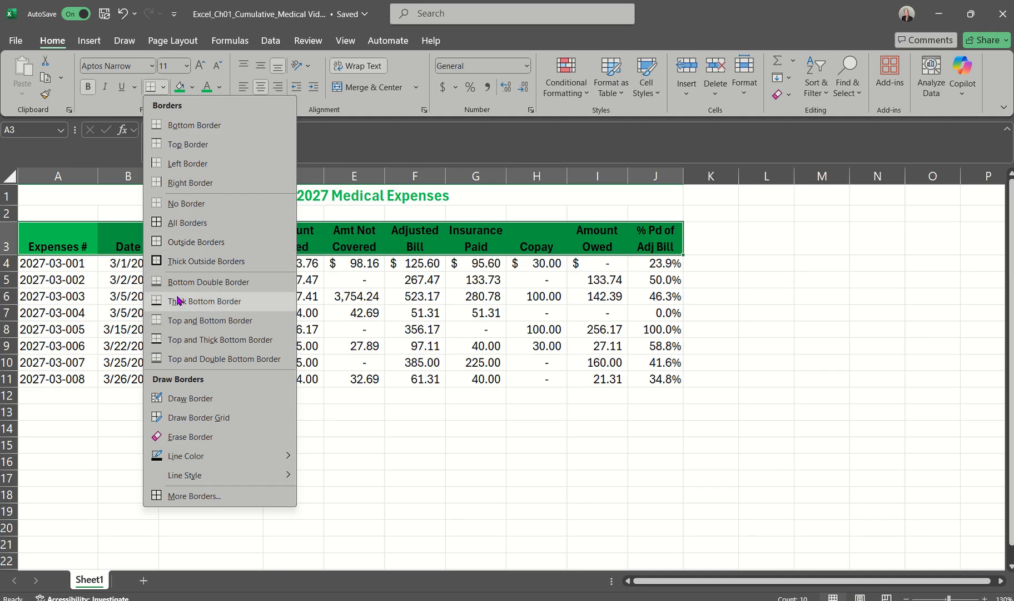
{"action": "right_click", "coordinate": [194, 305]}
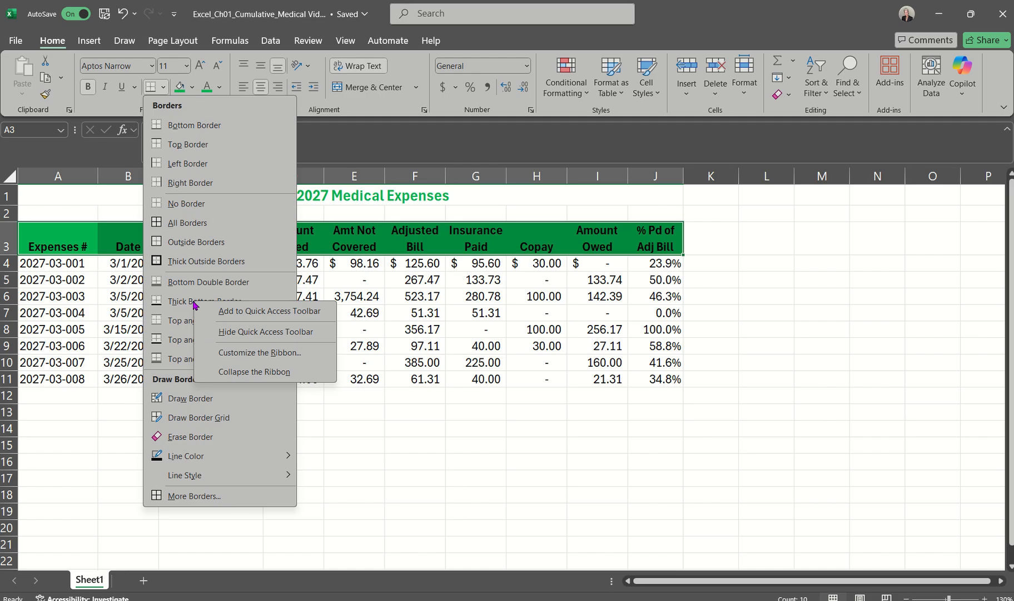
{"action": "left_click", "coordinate": [184, 300]}
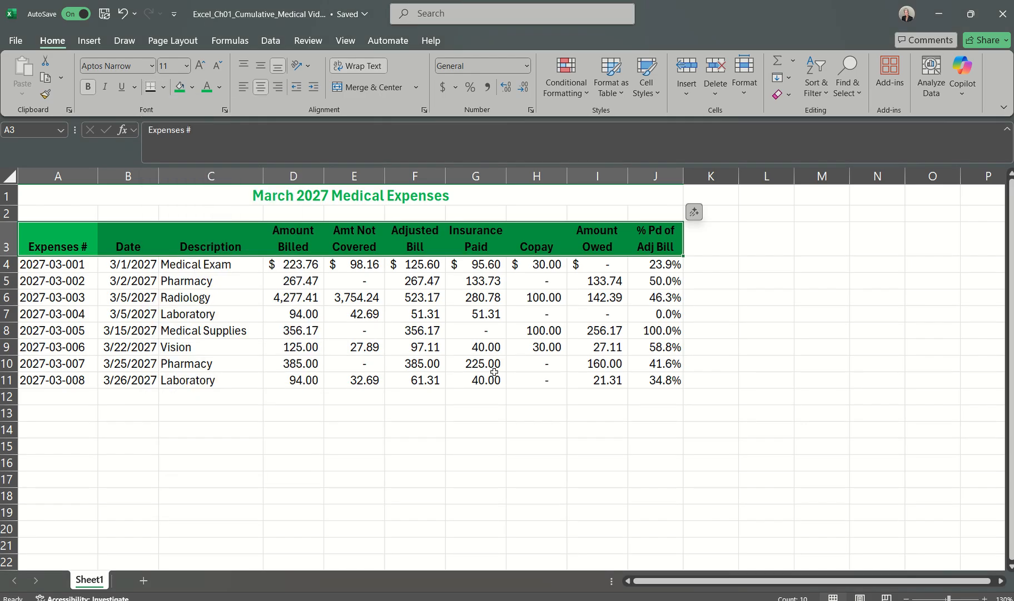
{"action": "left_click", "coordinate": [577, 463]}
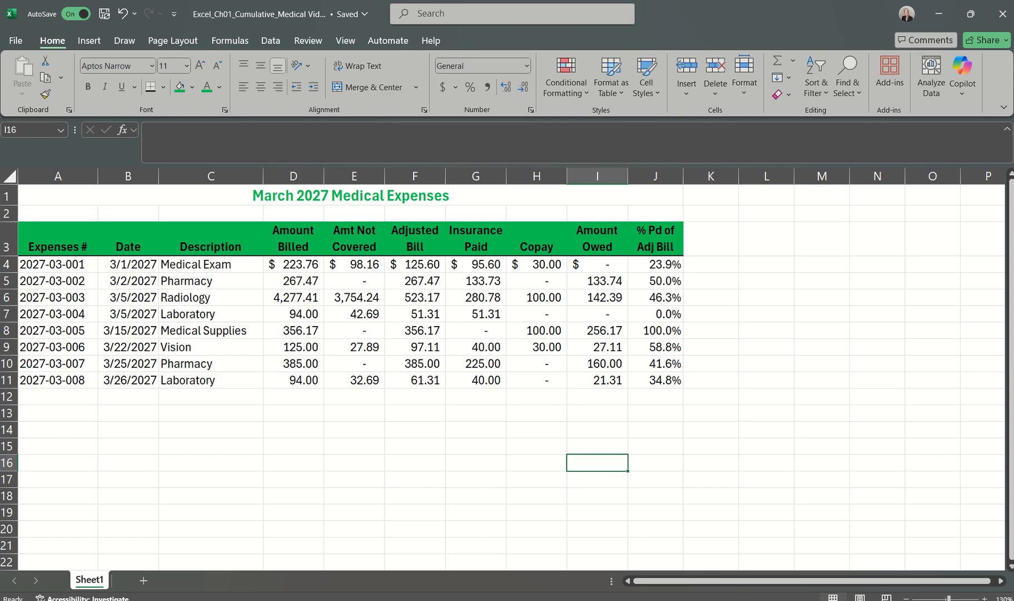
Step: Read step 19 in the Word instructions document and switch back to the Excel medical expenses workbook
{"action": "left_click", "coordinate": [952, 578]}
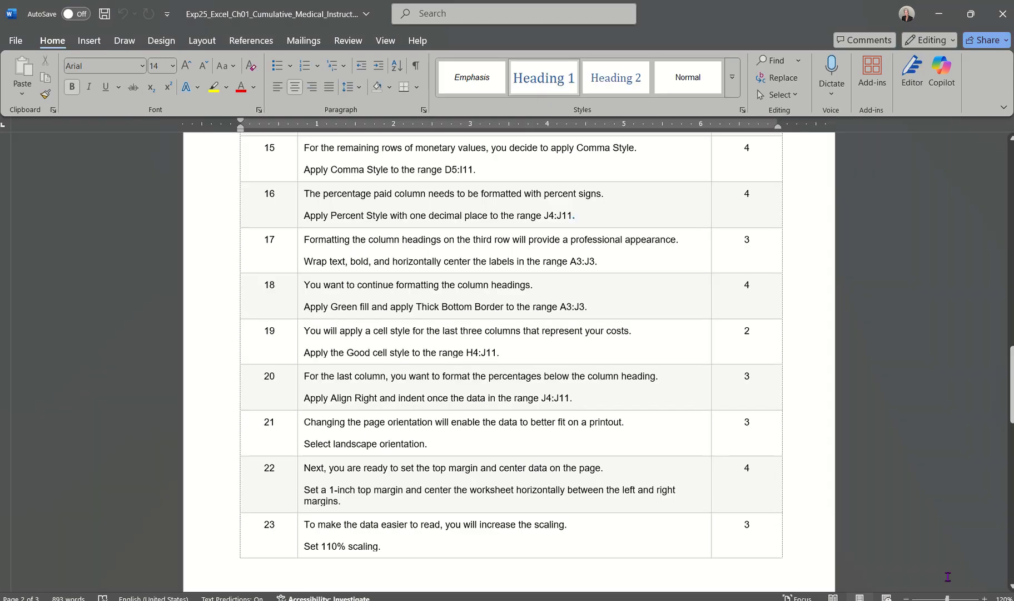
{"action": "scroll", "coordinate": [364, 380], "scroll_direction": "down", "scroll_amount": 2}
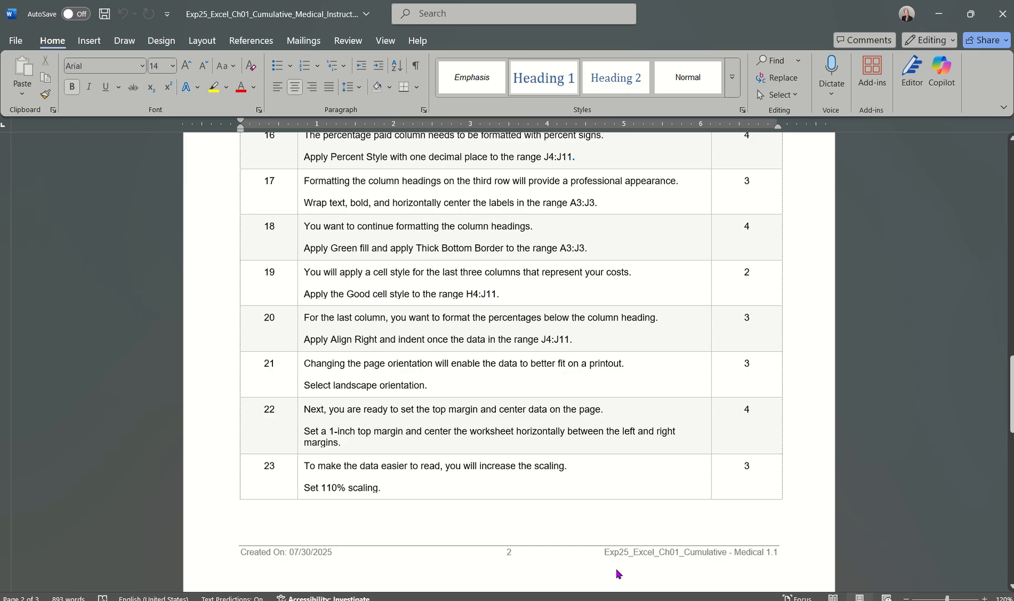
{"action": "mouse_move", "coordinate": [625, 600]}
{"action": "mouse_move", "coordinate": [695, 599]}
{"action": "left_click", "coordinate": [801, 561]}
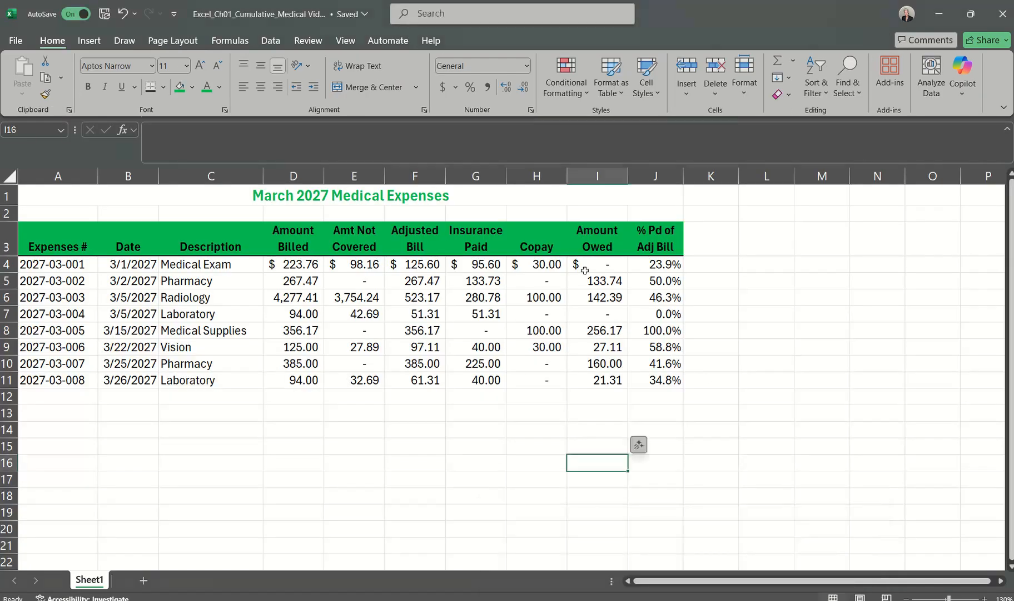
Step: Apply the Good cell style to the Copay, Amount Owed and % Pd of Adj Bill values in H4:J11
{"action": "left_click", "coordinate": [534, 264]}
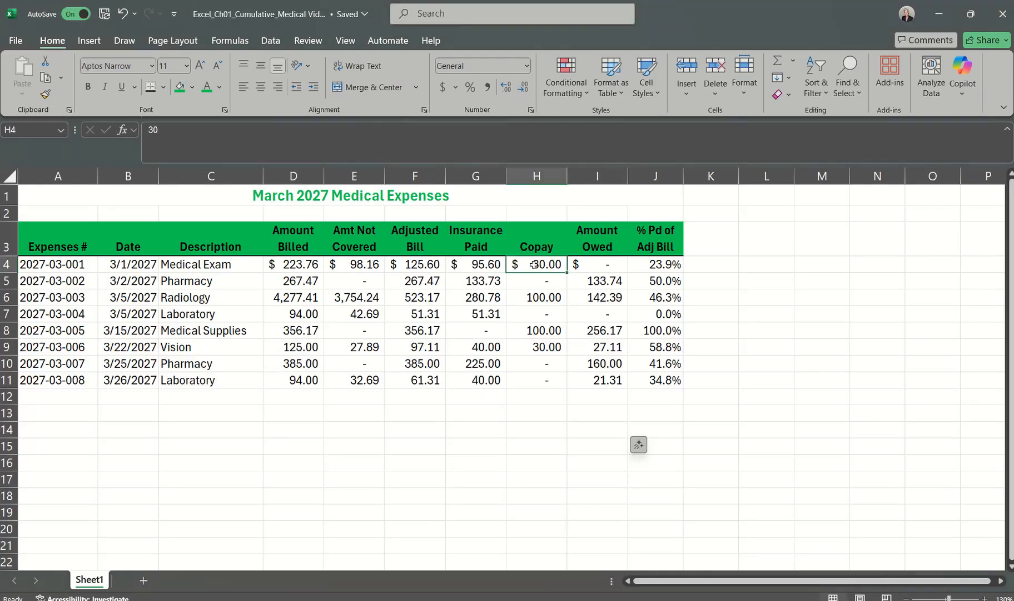
{"action": "left_click", "coordinate": [663, 380]}
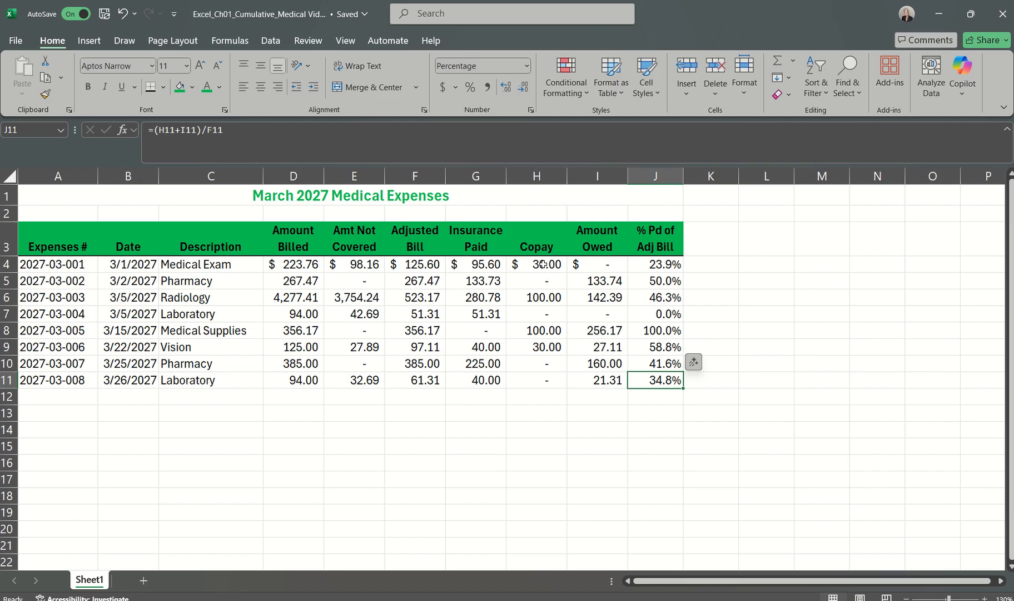
{"action": "left_click_drag", "start_coordinate": [542, 265], "coordinate": [649, 379]}
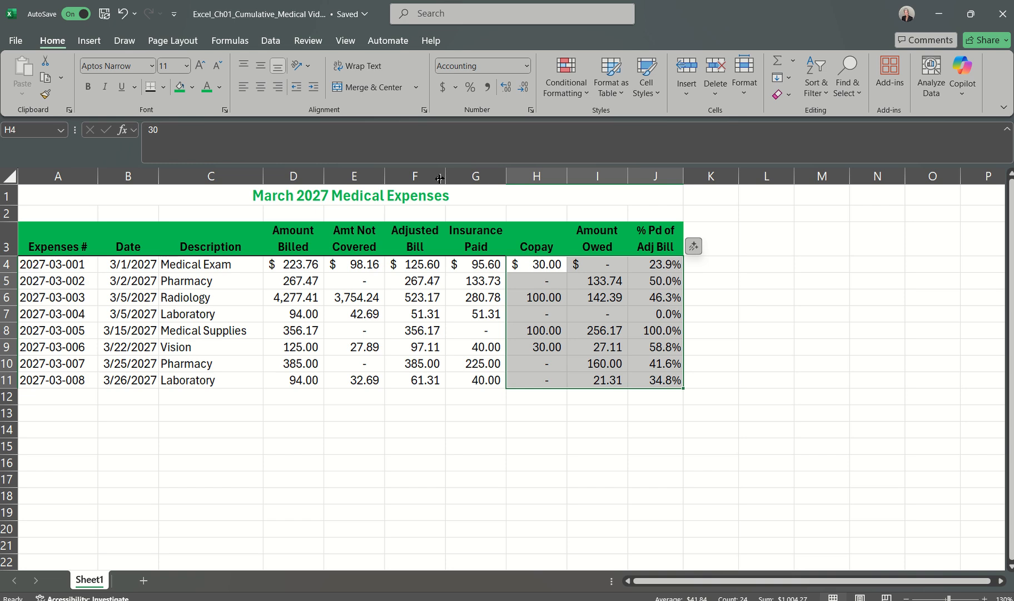
{"action": "left_click", "coordinate": [654, 94]}
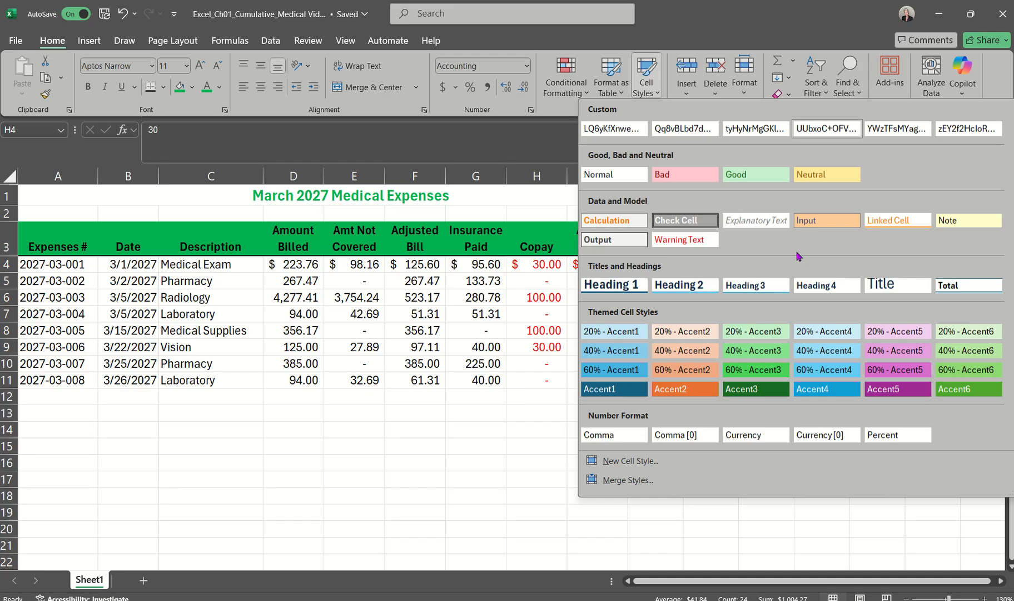
{"action": "left_click", "coordinate": [750, 176]}
{"action": "left_click", "coordinate": [726, 404]}
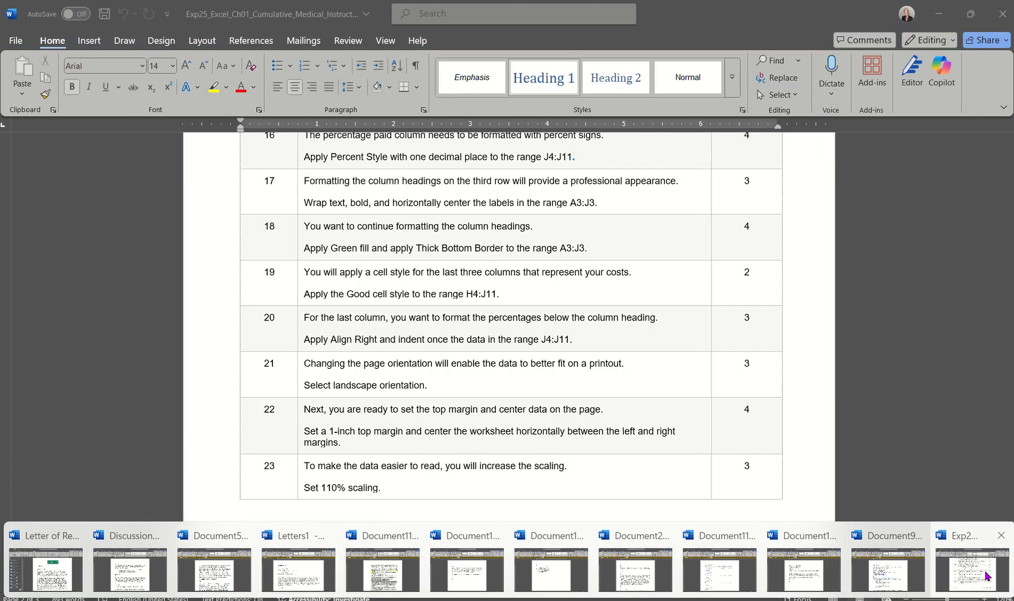
Step: Following step 20 of the Word instructions, right-align the percentages in J4:J11 of the Excel workbook and indent them once
{"action": "left_click", "coordinate": [987, 575]}
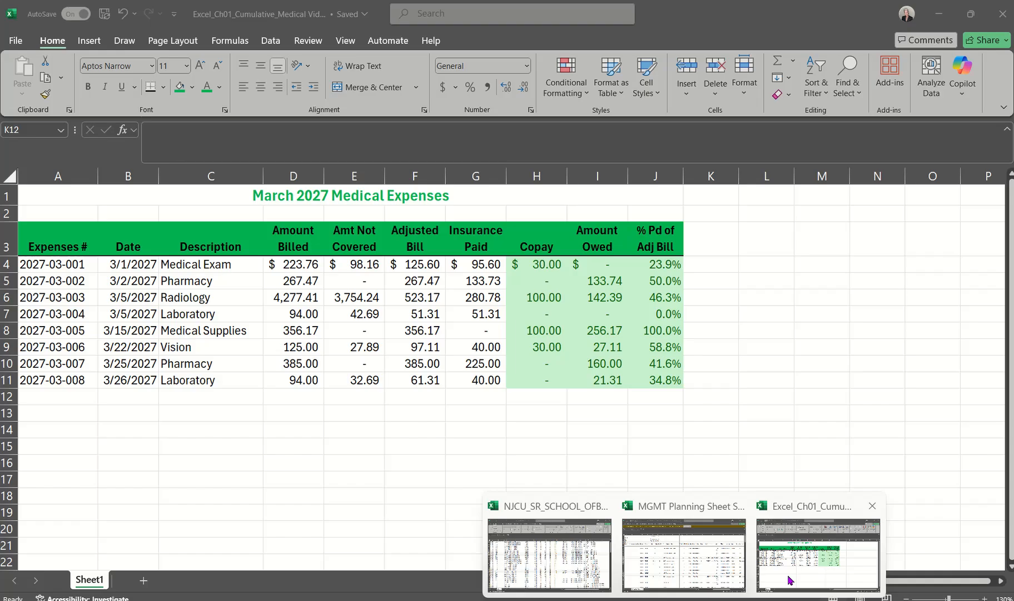
{"action": "left_click", "coordinate": [790, 580]}
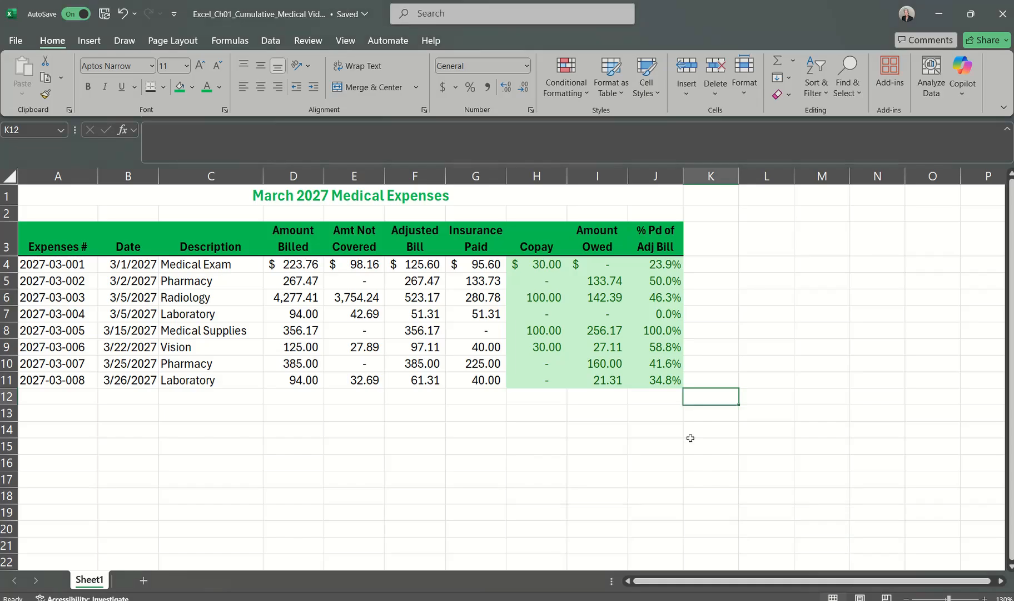
{"action": "left_click", "coordinate": [646, 264]}
{"action": "left_click", "coordinate": [658, 383]}
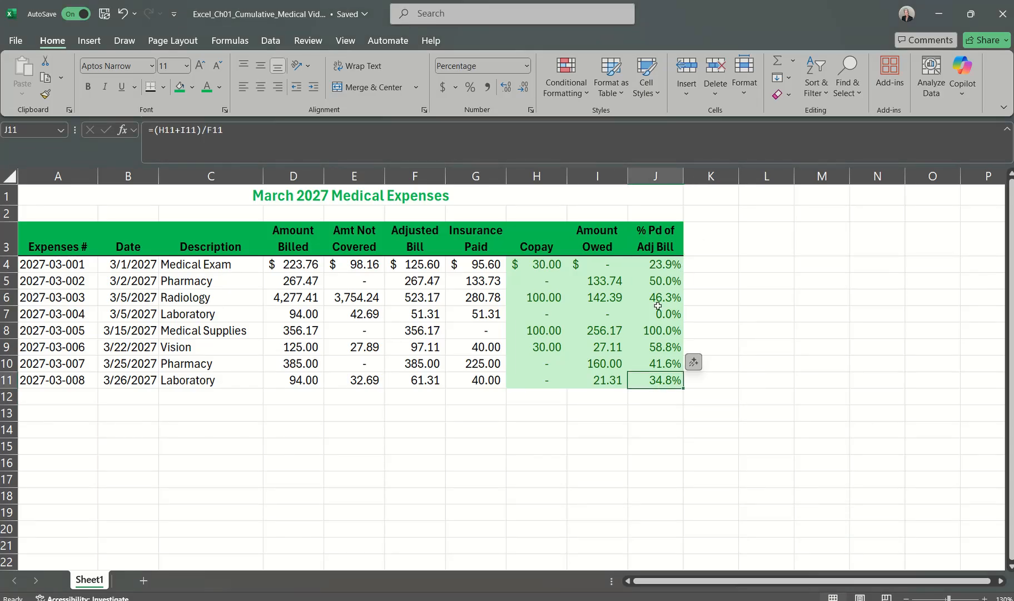
{"action": "left_click_drag", "start_coordinate": [659, 266], "coordinate": [655, 382]}
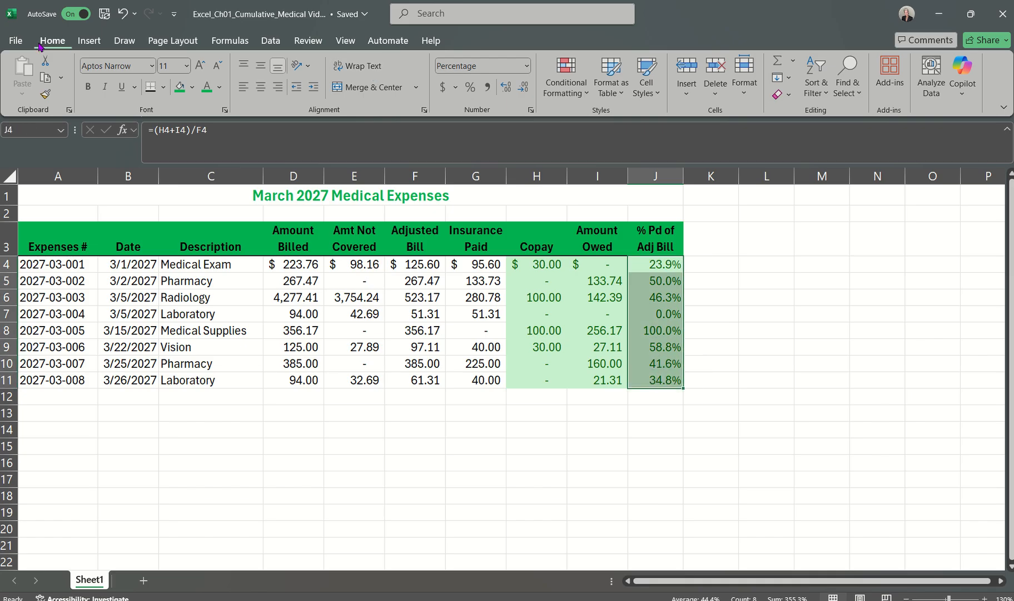
{"action": "left_click", "coordinate": [277, 88]}
{"action": "left_click", "coordinate": [313, 90]}
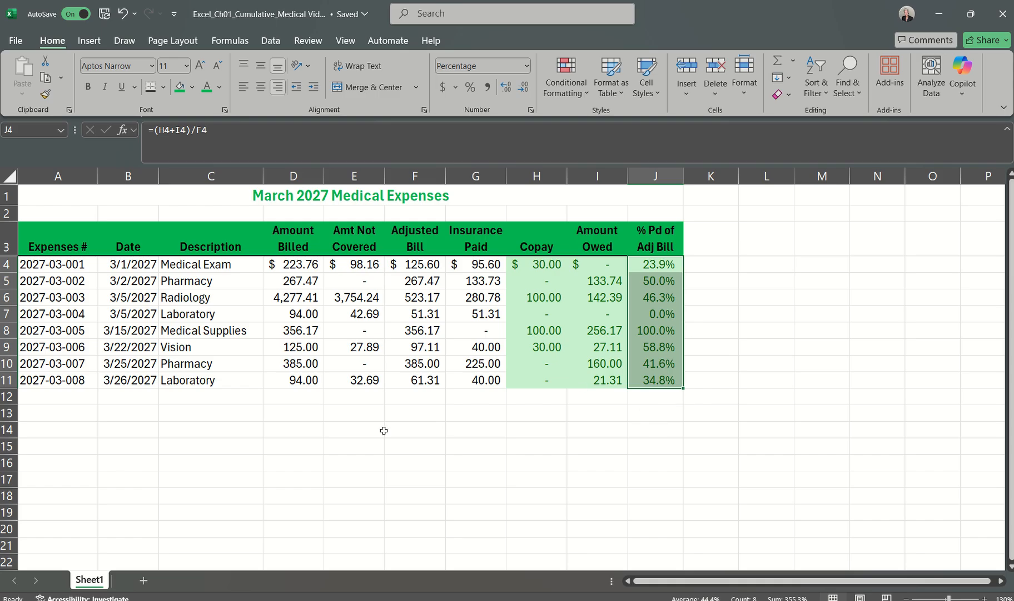
{"action": "left_click", "coordinate": [279, 89]}
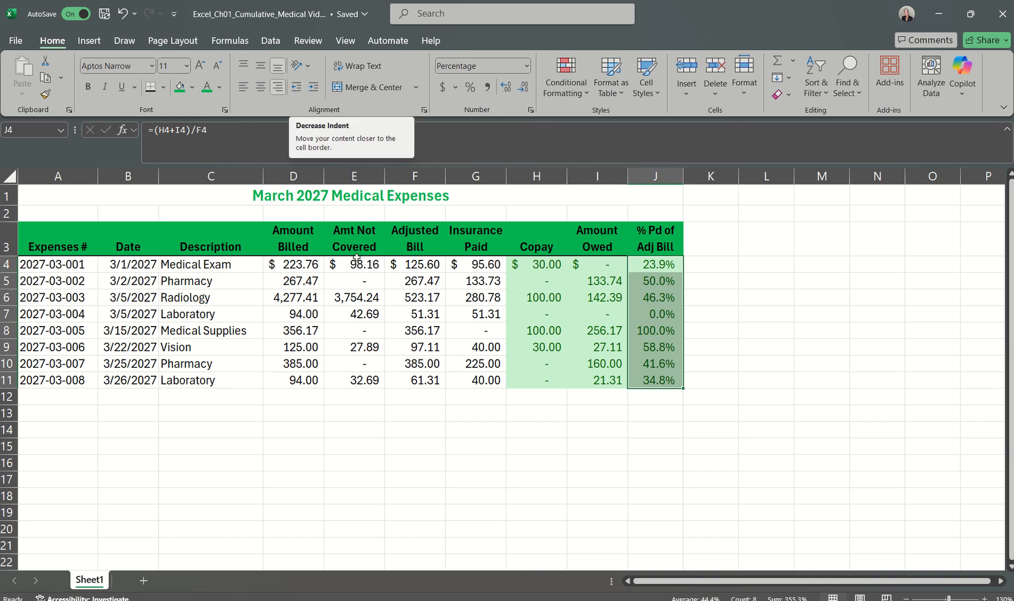
{"action": "left_click", "coordinate": [483, 432]}
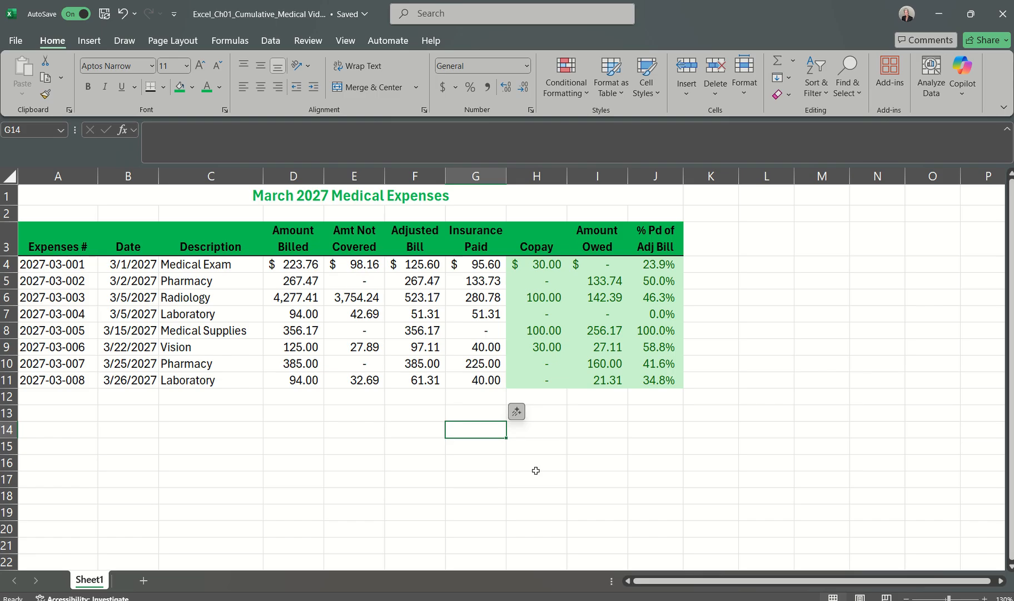
Step: Read step 21 on page orientation in the Word instructions and return to the Excel medical expenses workbook
{"action": "mouse_move", "coordinate": [749, 600]}
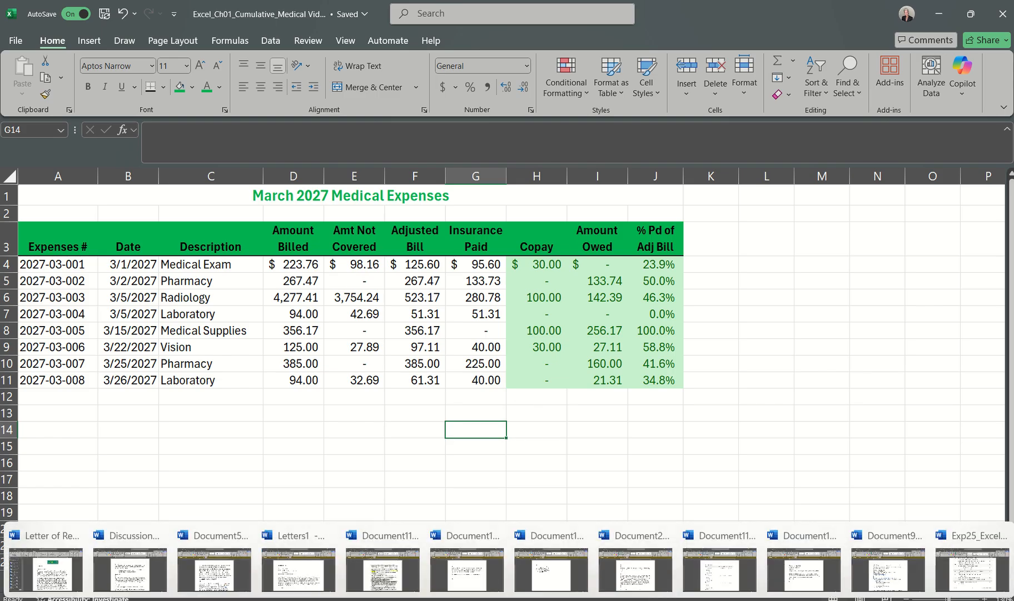
{"action": "left_click", "coordinate": [960, 576]}
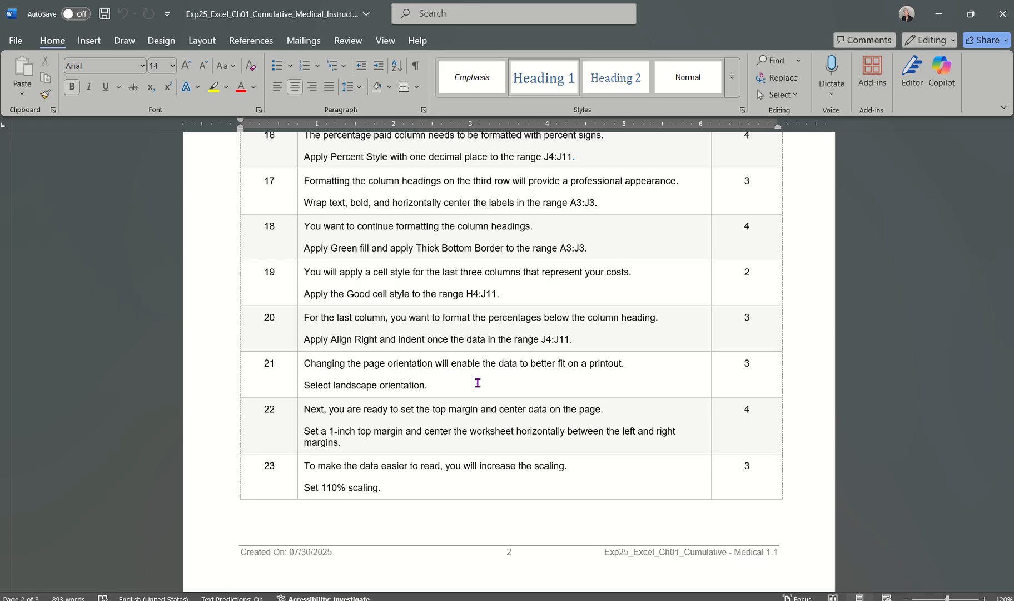
{"action": "mouse_move", "coordinate": [745, 595]}
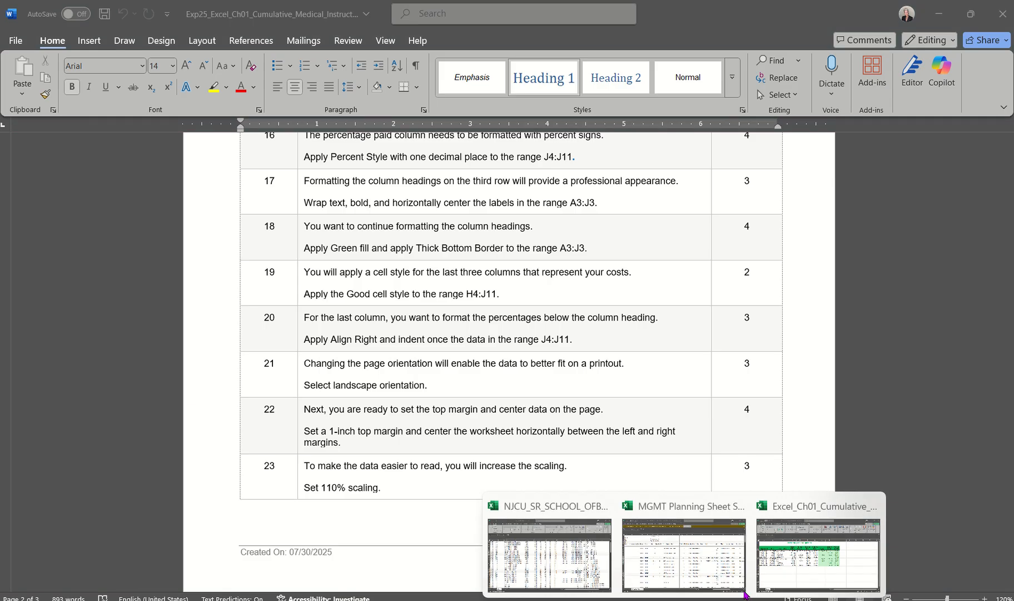
{"action": "left_click", "coordinate": [817, 555]}
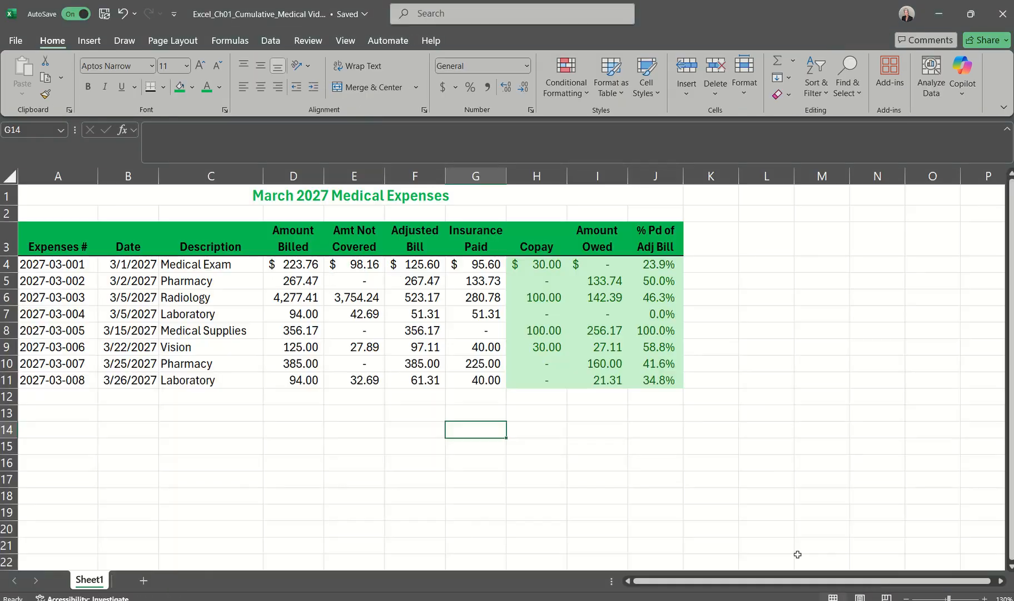
Step: Preview the printout of the medical expenses worksheet through its second page and examine the orientation options in Page Setup without changing them
{"action": "left_click", "coordinate": [15, 40]}
{"action": "left_click", "coordinate": [35, 245]}
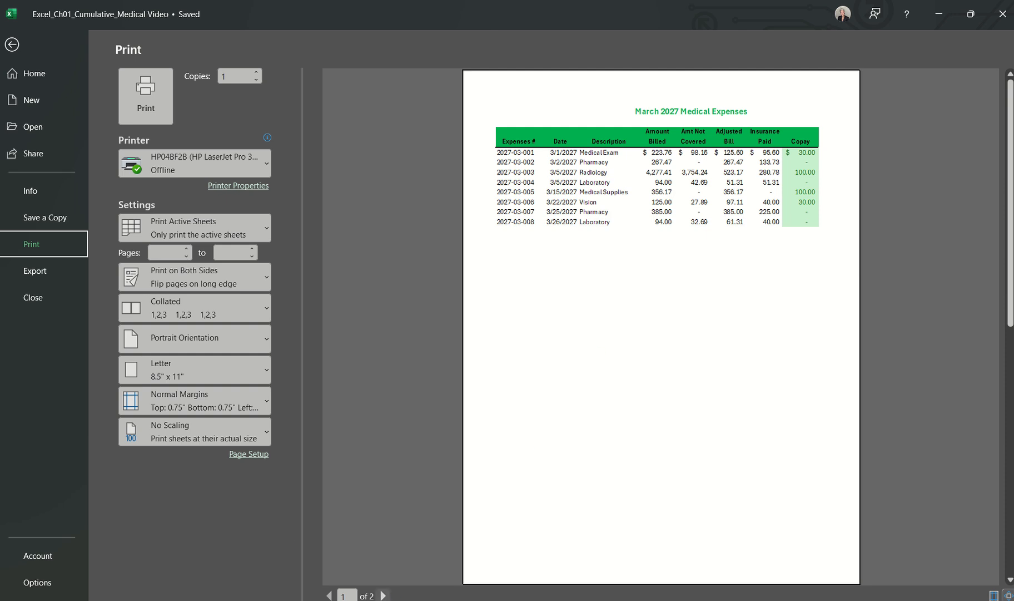
{"action": "left_click", "coordinate": [382, 595]}
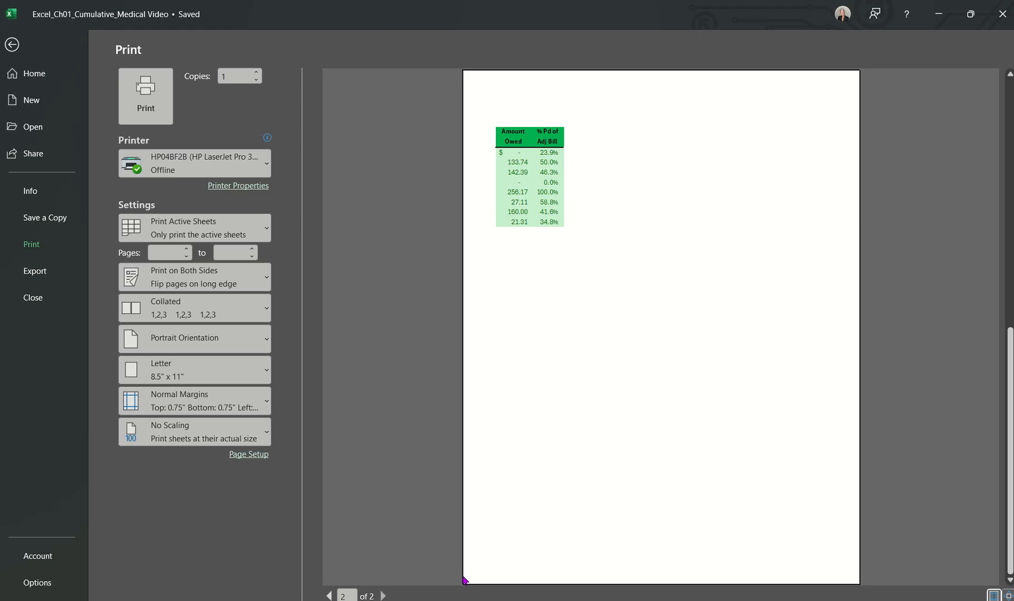
{"action": "left_click", "coordinate": [233, 344]}
{"action": "left_click", "coordinate": [232, 344]}
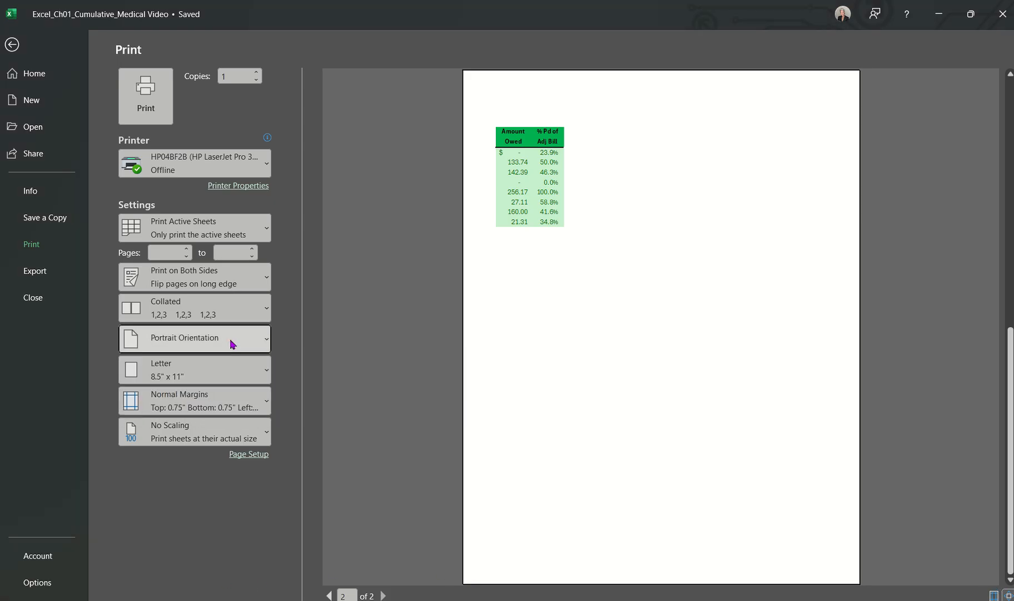
{"action": "left_click", "coordinate": [250, 454]}
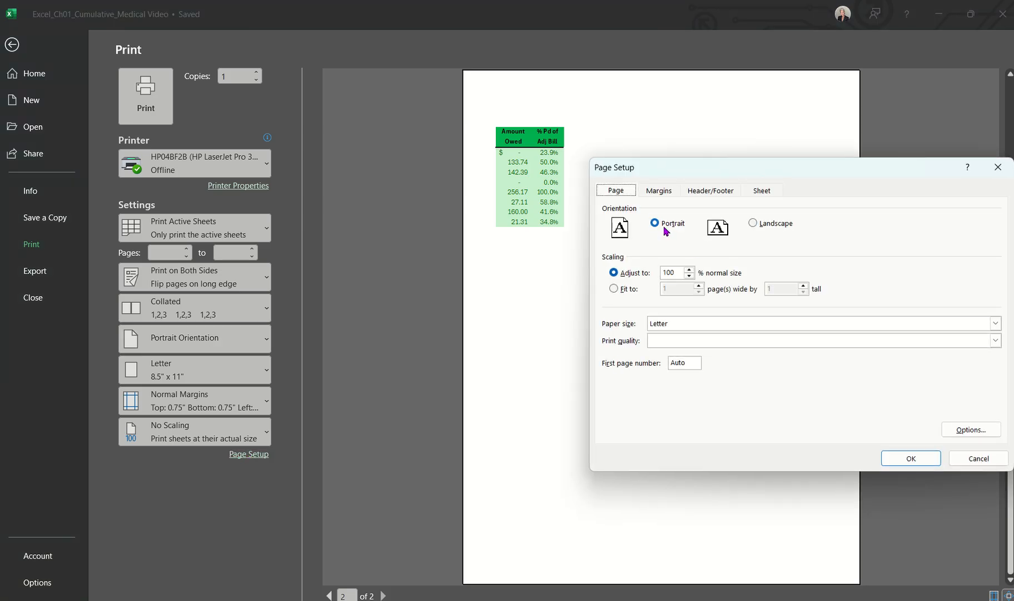
{"action": "left_click", "coordinate": [973, 458]}
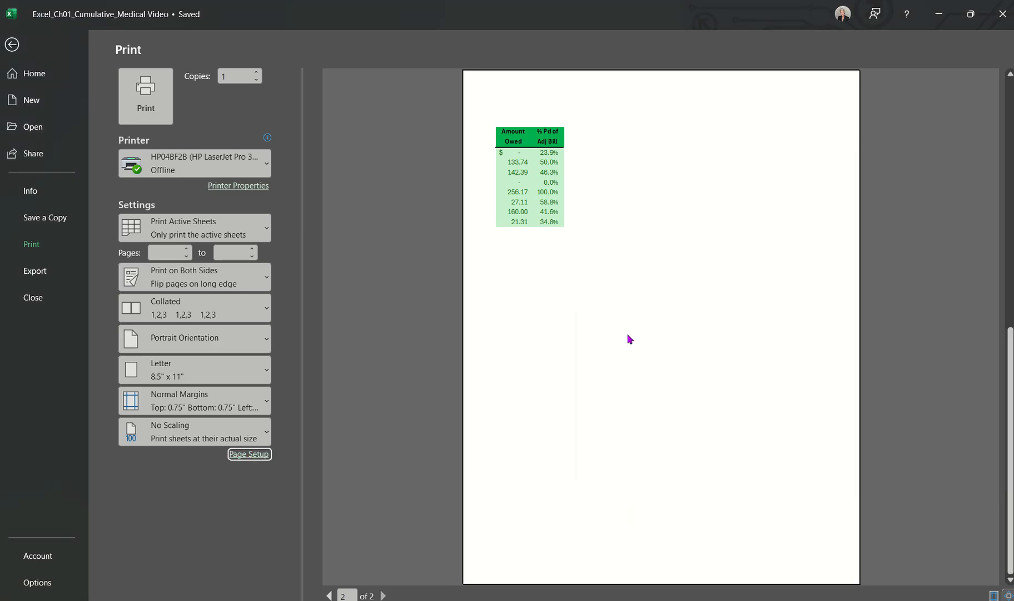
{"action": "left_click", "coordinate": [12, 51]}
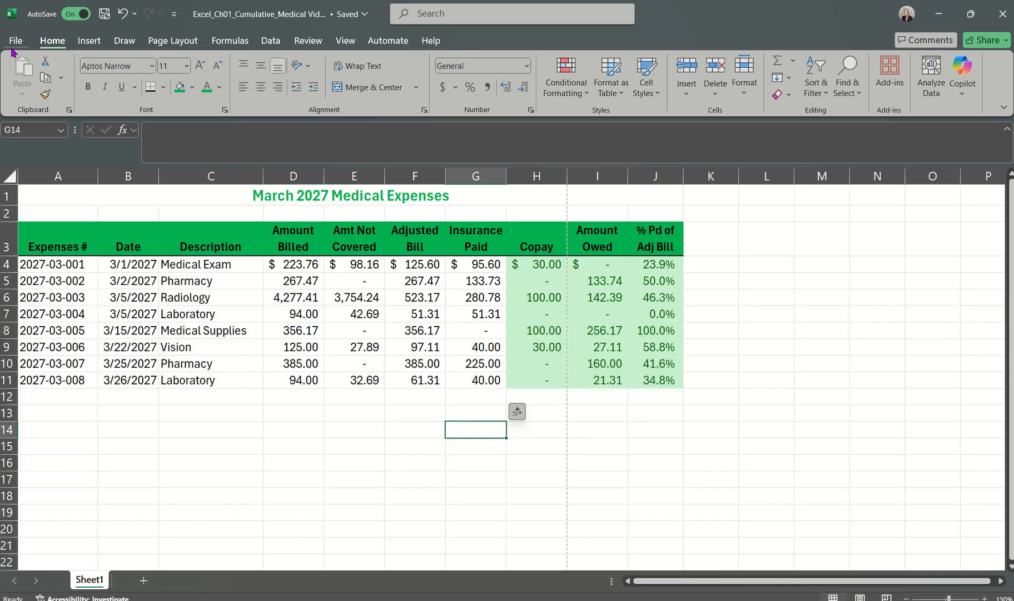
Step: Set the medical expenses worksheet's page orientation to landscape
{"action": "left_click", "coordinate": [194, 47]}
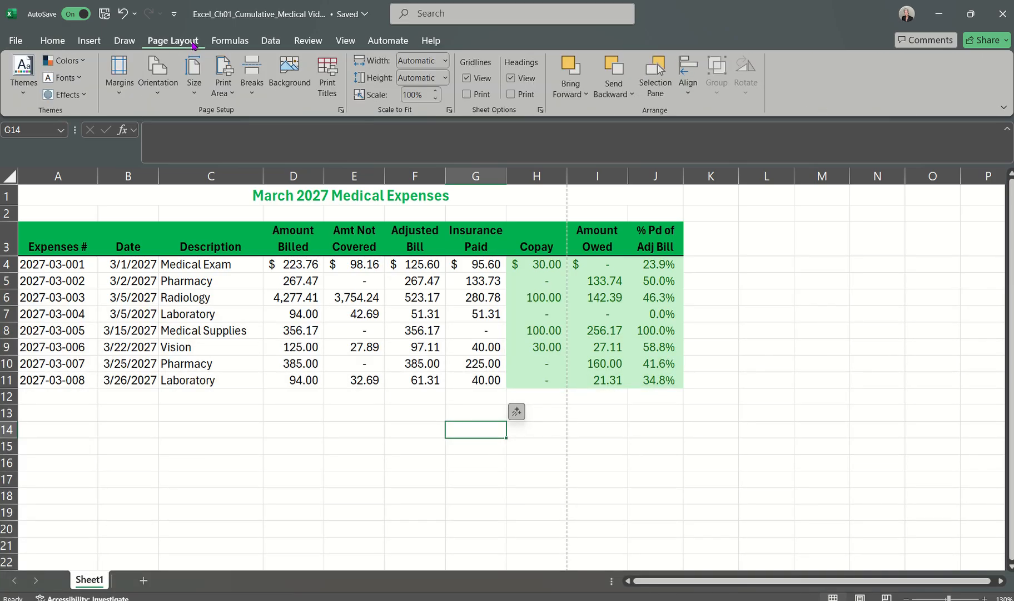
{"action": "left_click", "coordinate": [158, 98]}
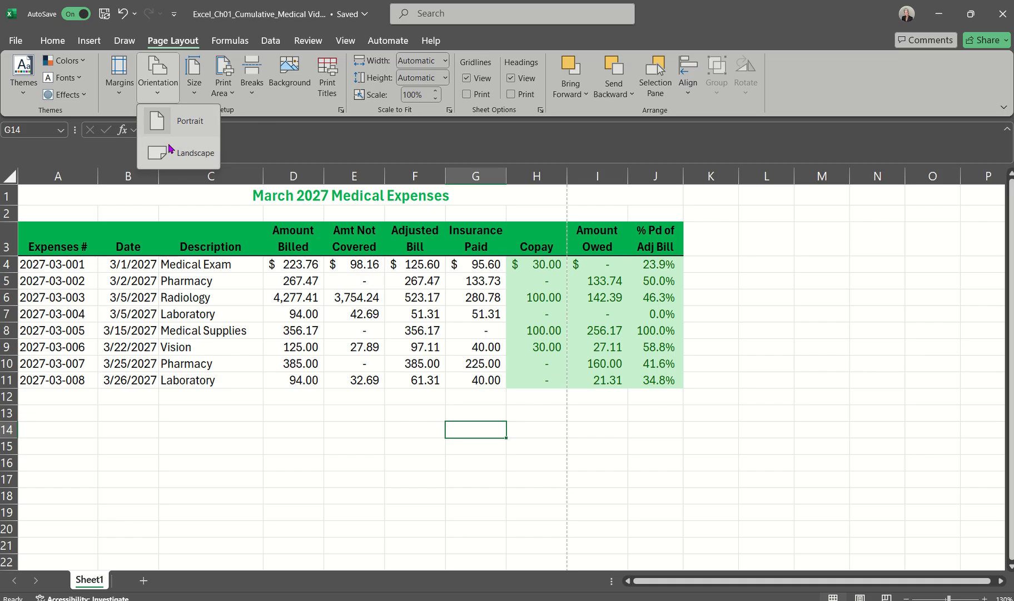
{"action": "left_click", "coordinate": [299, 114]}
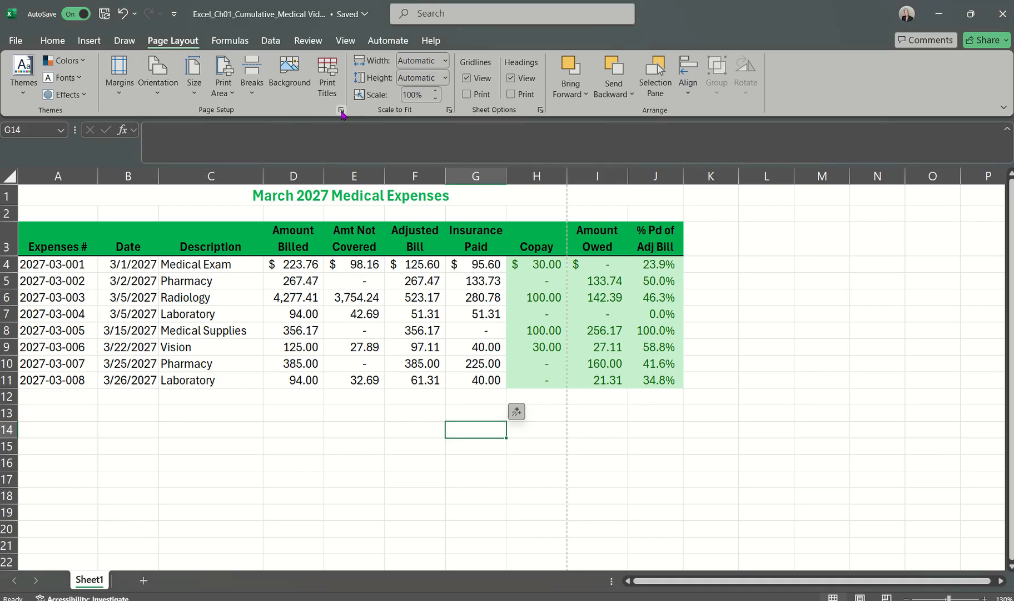
{"action": "left_click", "coordinate": [340, 110]}
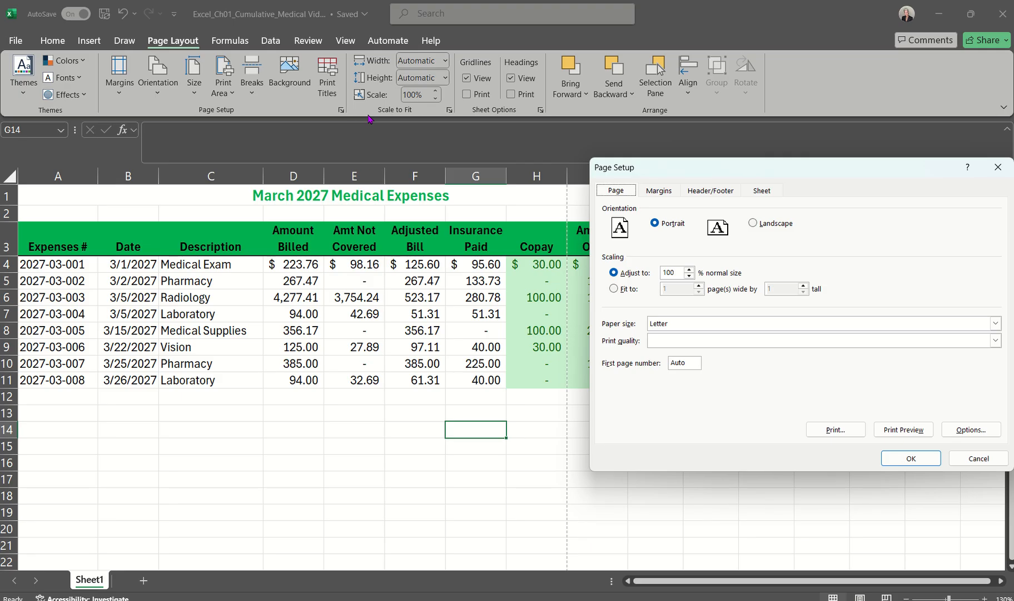
{"action": "left_click", "coordinate": [962, 459]}
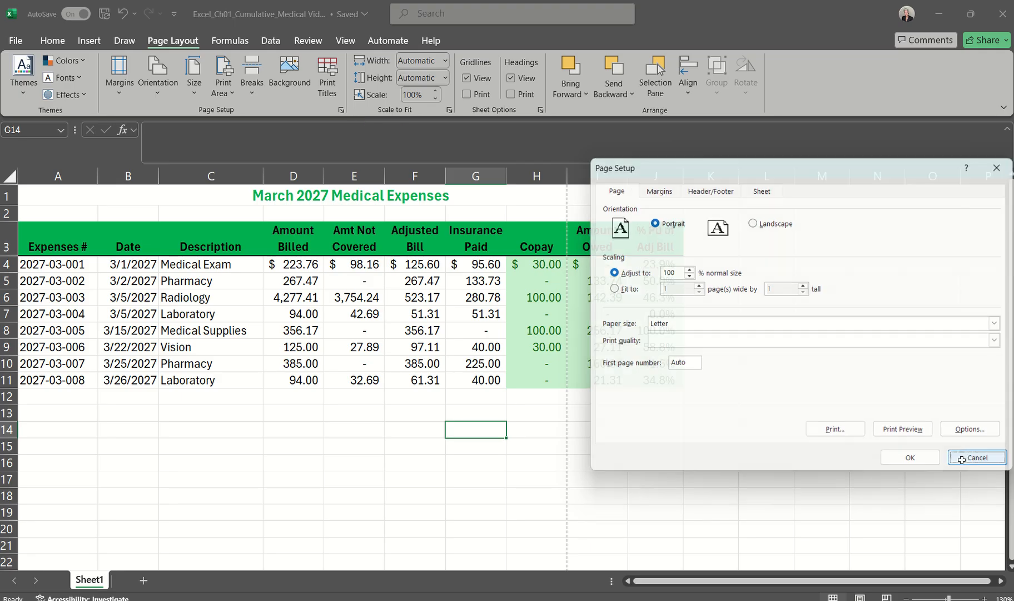
{"action": "left_click", "coordinate": [160, 94]}
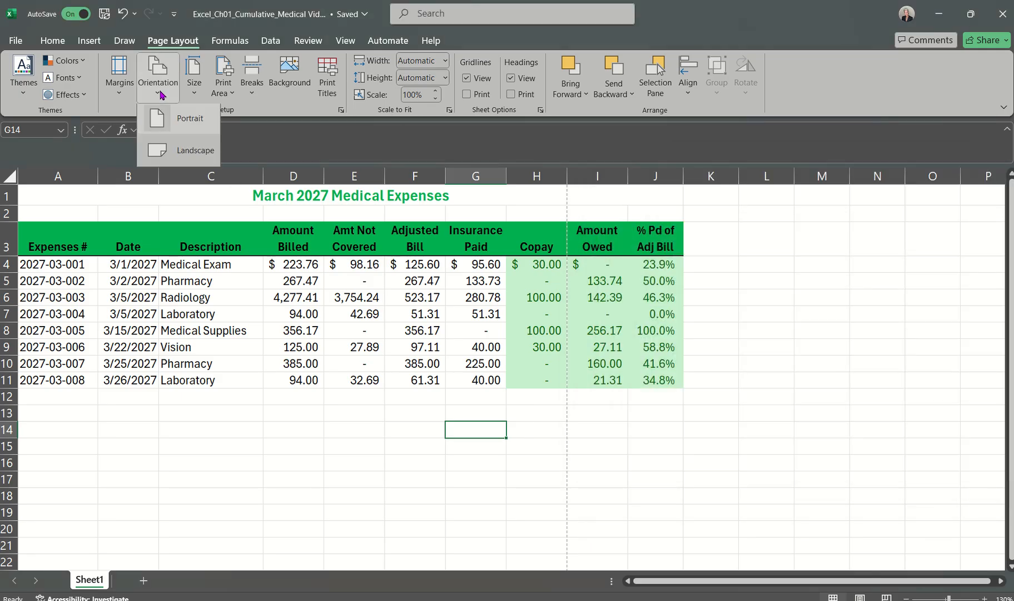
{"action": "left_click", "coordinate": [163, 149]}
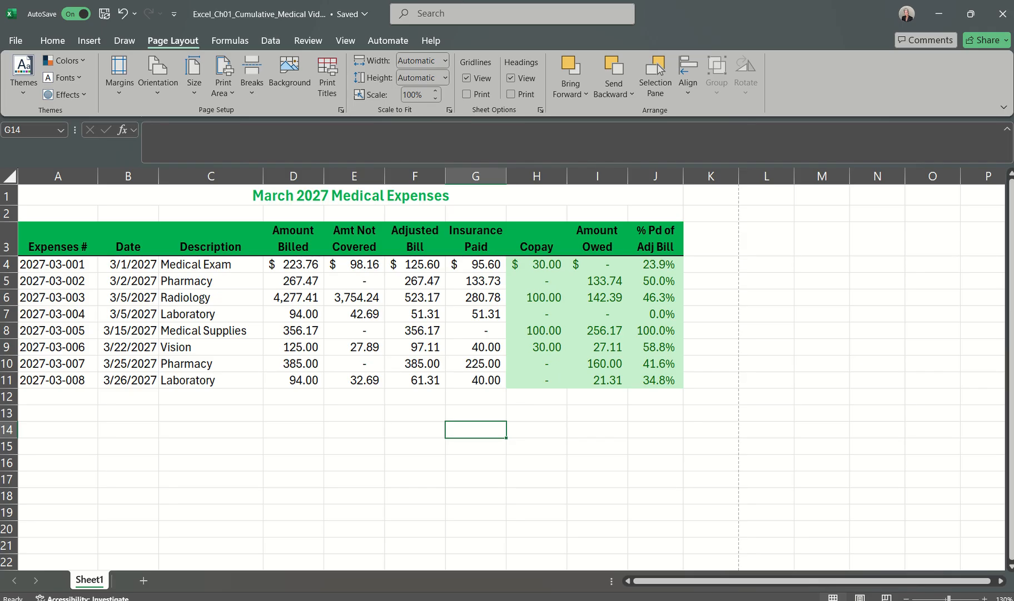
Step: Read step 22 on the top margin and centering in the Word instructions and return to the Excel medical expenses workbook
{"action": "left_click", "coordinate": [958, 561]}
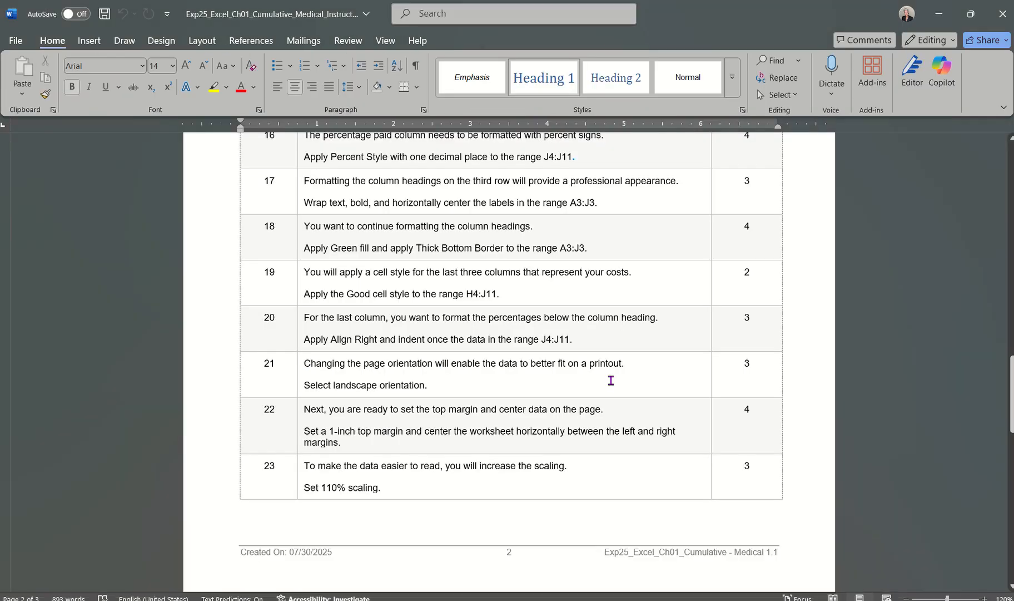
{"action": "scroll", "coordinate": [610, 381], "scroll_direction": "down", "scroll_amount": 1}
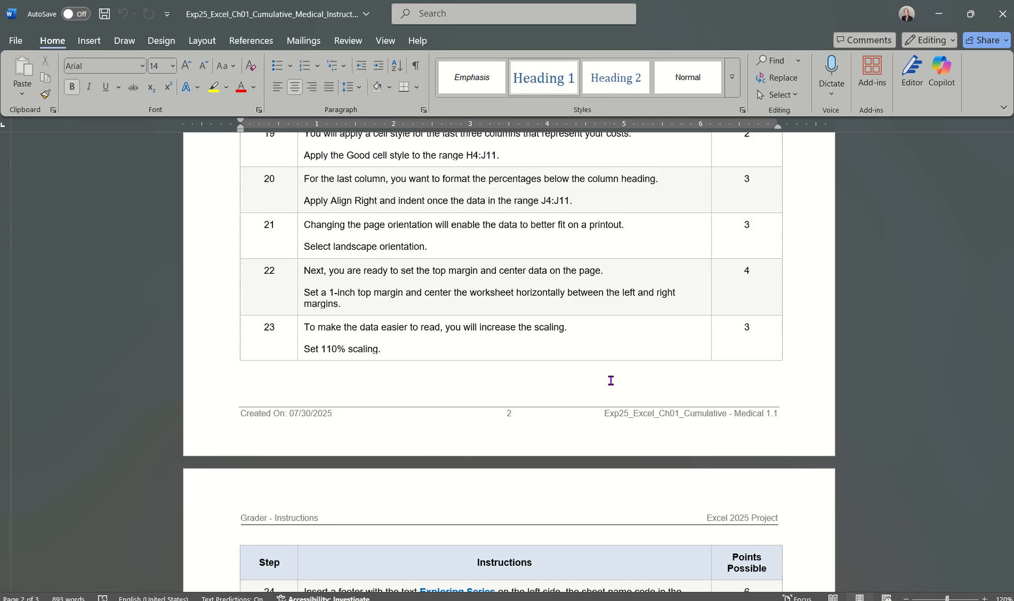
{"action": "left_click", "coordinate": [684, 600]}
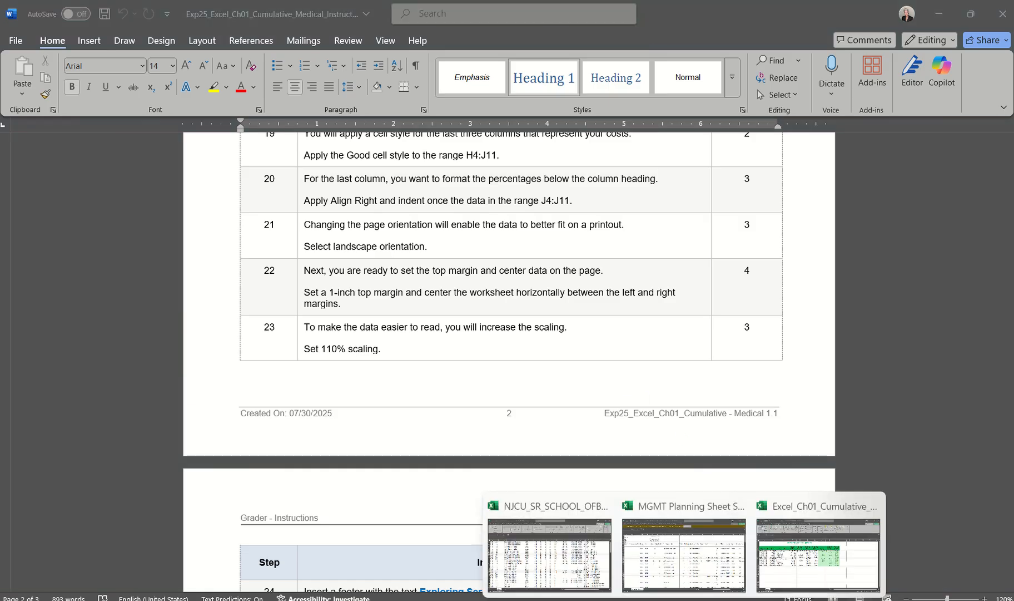
{"action": "left_click", "coordinate": [788, 565]}
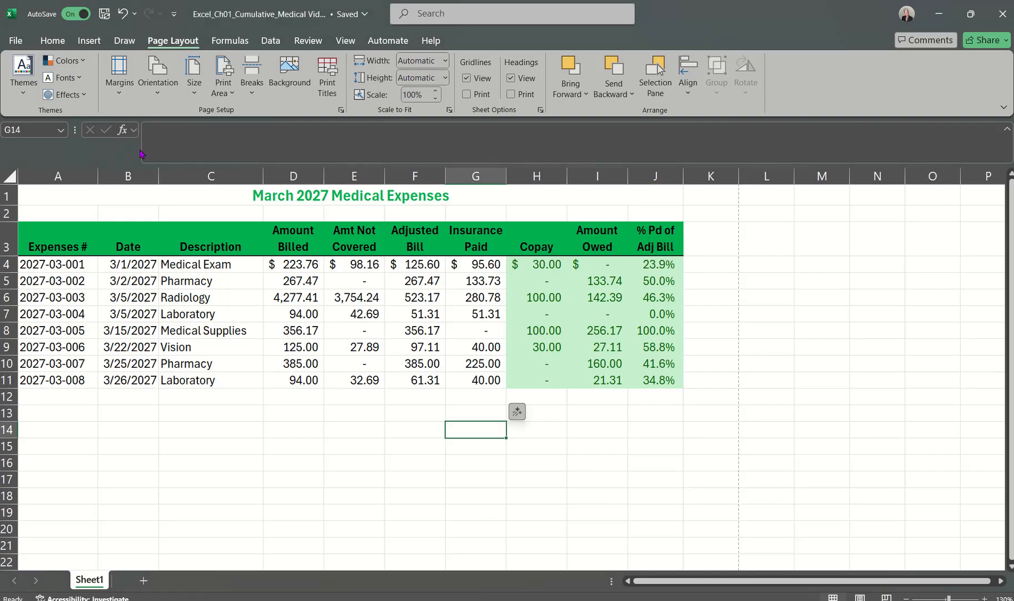
{"action": "left_click", "coordinate": [341, 110]}
{"action": "left_click", "coordinate": [656, 192]}
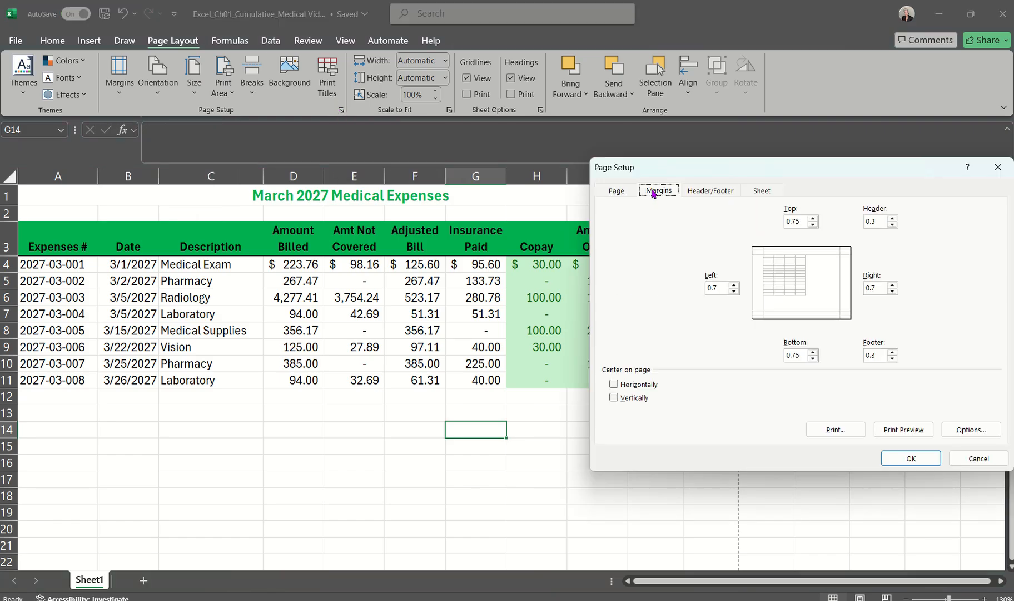
{"action": "left_click", "coordinate": [962, 457]}
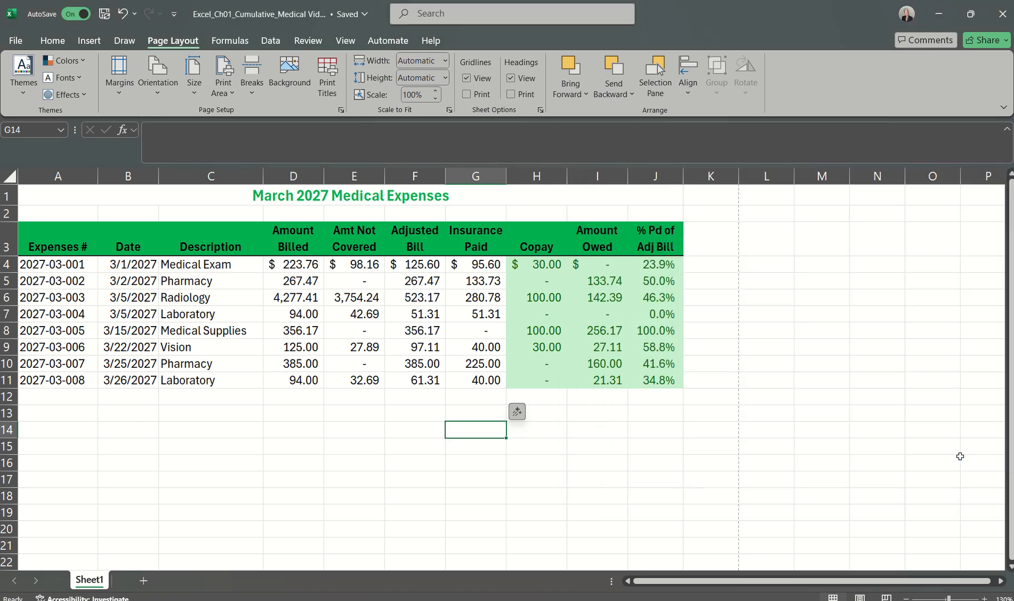
Step: Set custom margins with a 1-inch top margin and horizontal centering on the page, and apply them by opening the print preview
{"action": "left_click", "coordinate": [118, 95]}
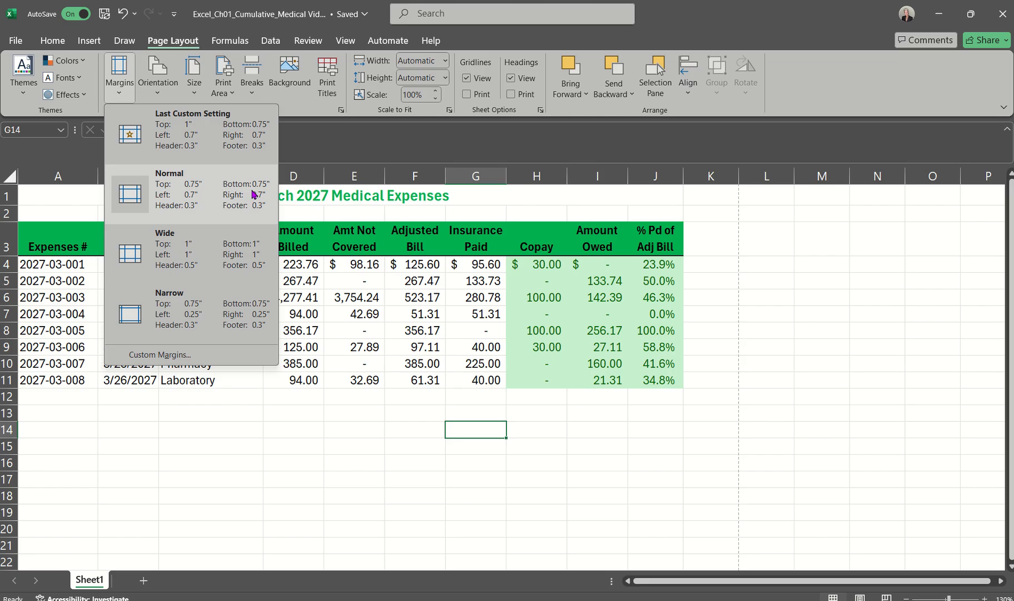
{"action": "left_click", "coordinate": [162, 356]}
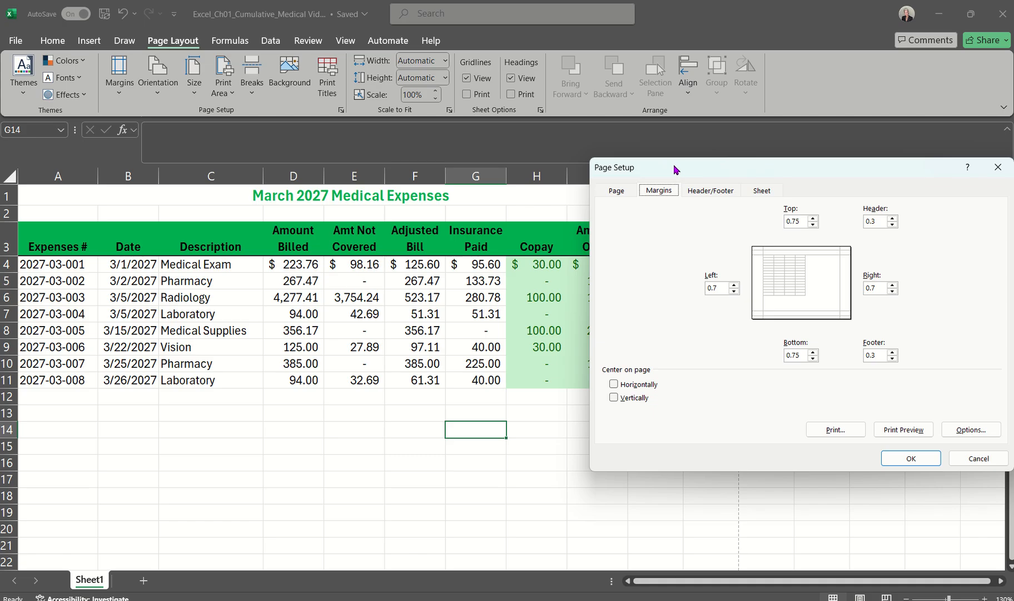
{"action": "left_click_drag", "start_coordinate": [675, 166], "coordinate": [471, 165]}
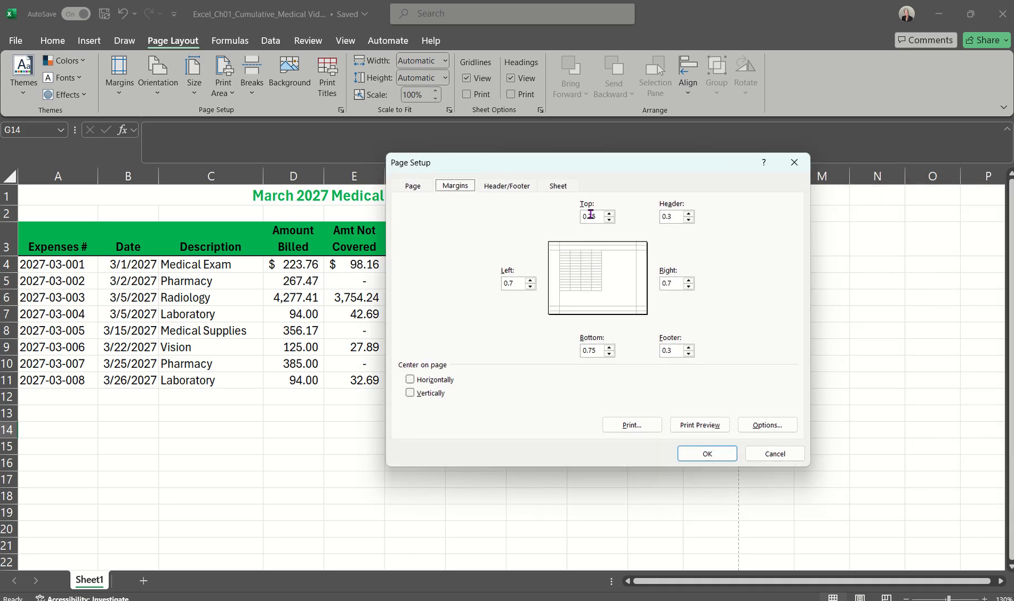
{"action": "left_click", "coordinate": [609, 214]}
{"action": "left_click", "coordinate": [410, 379]}
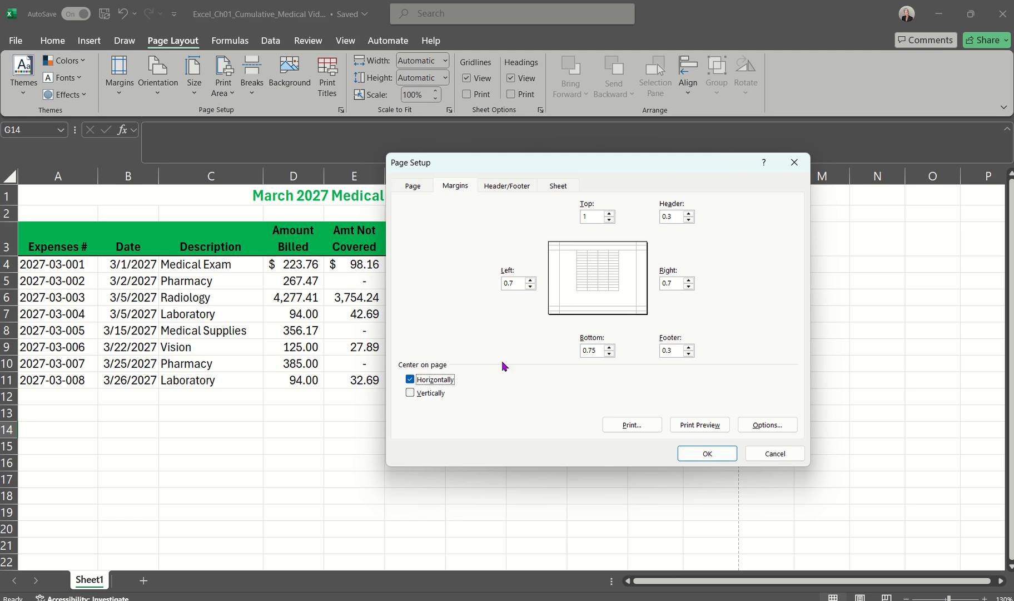
{"action": "left_click", "coordinate": [411, 392]}
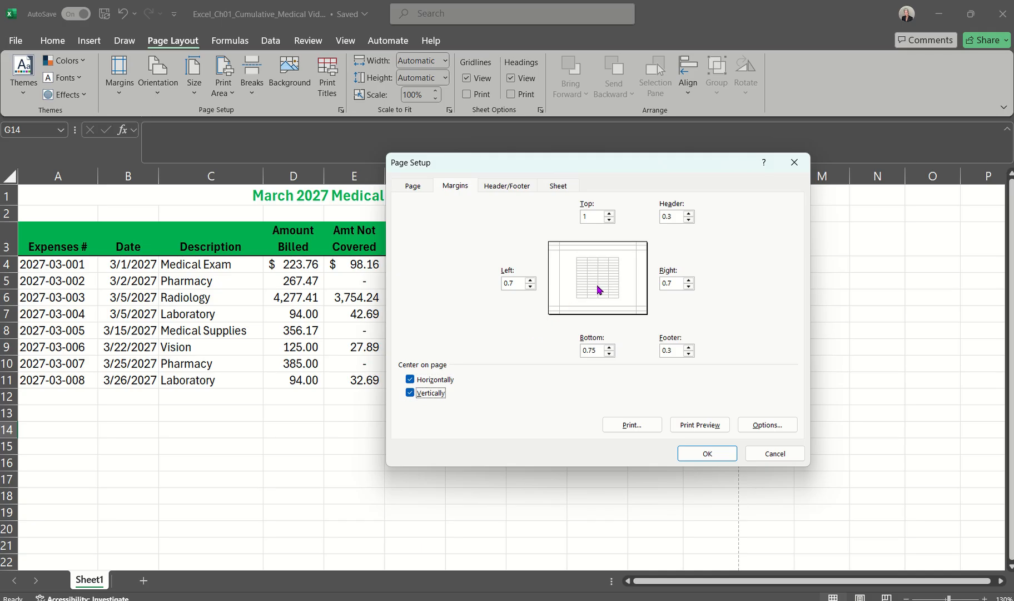
{"action": "left_click", "coordinate": [410, 393]}
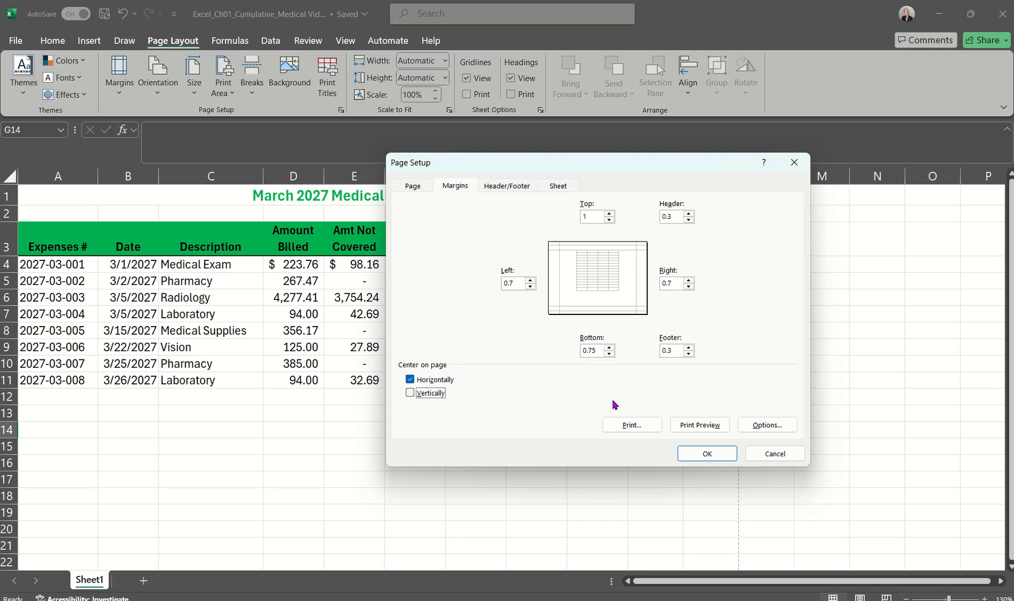
{"action": "left_click", "coordinate": [696, 423]}
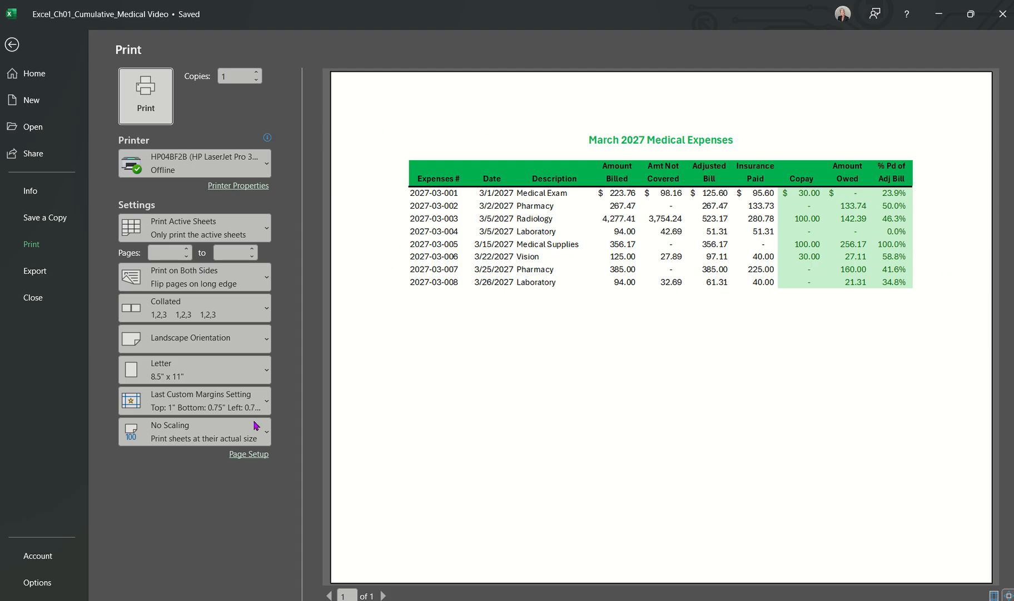
Step: Check the margins and centering in Page Setup from the print preview and return to the worksheet
{"action": "left_click", "coordinate": [239, 460]}
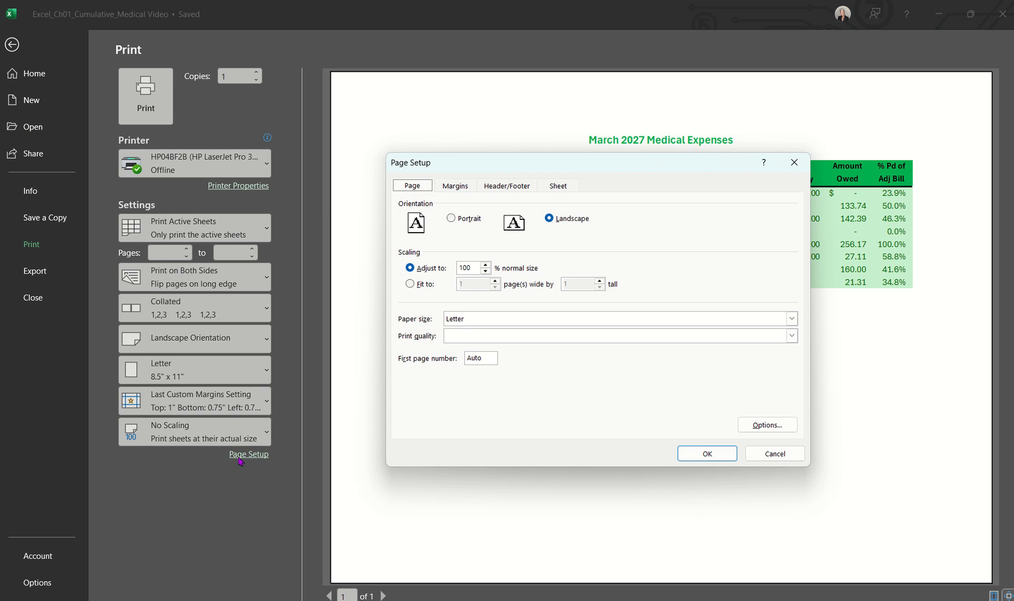
{"action": "left_click", "coordinate": [463, 188]}
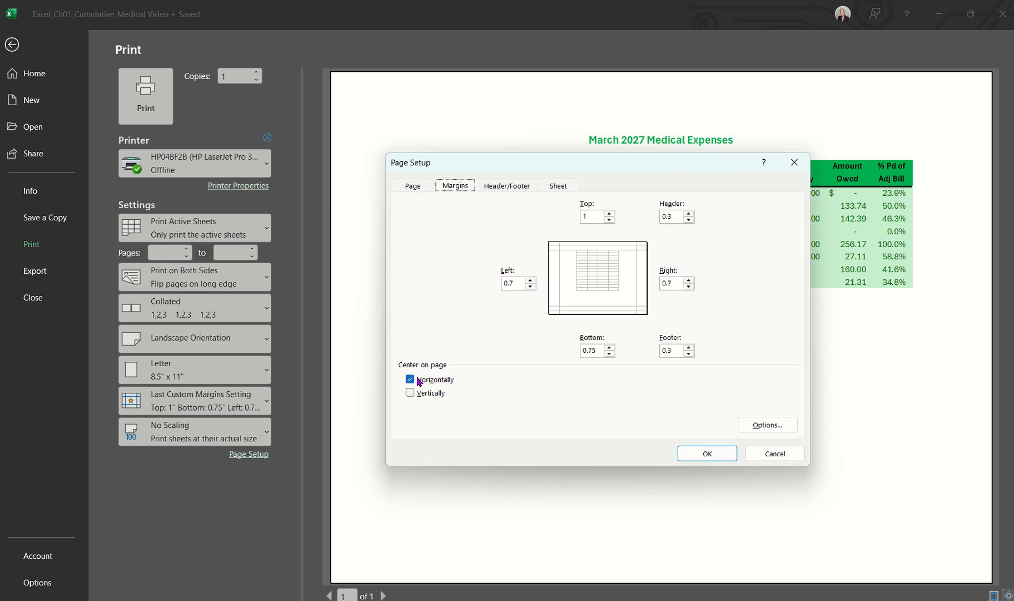
{"action": "left_click", "coordinate": [707, 458]}
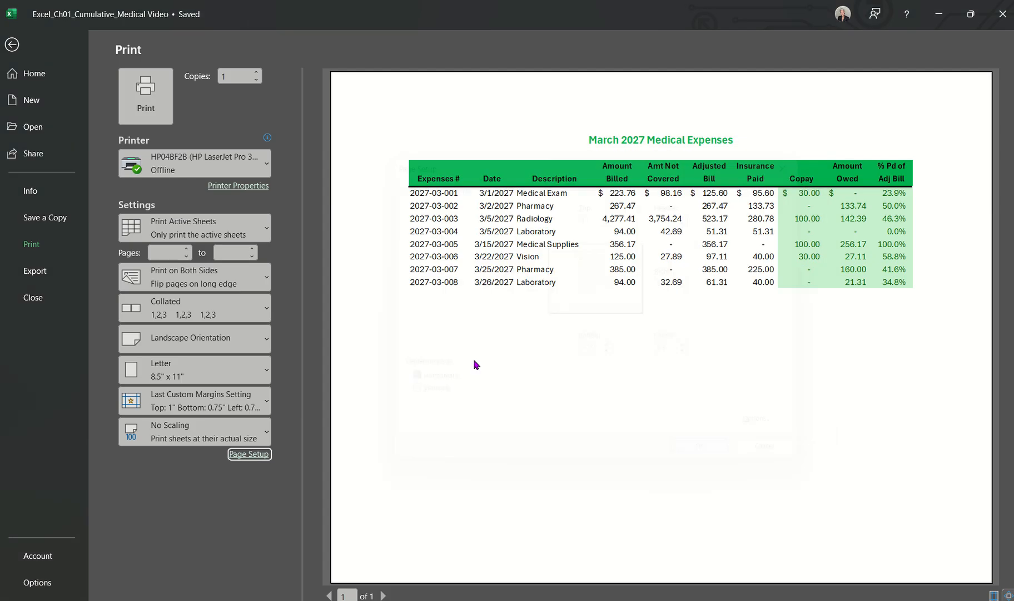
{"action": "left_click", "coordinate": [13, 47]}
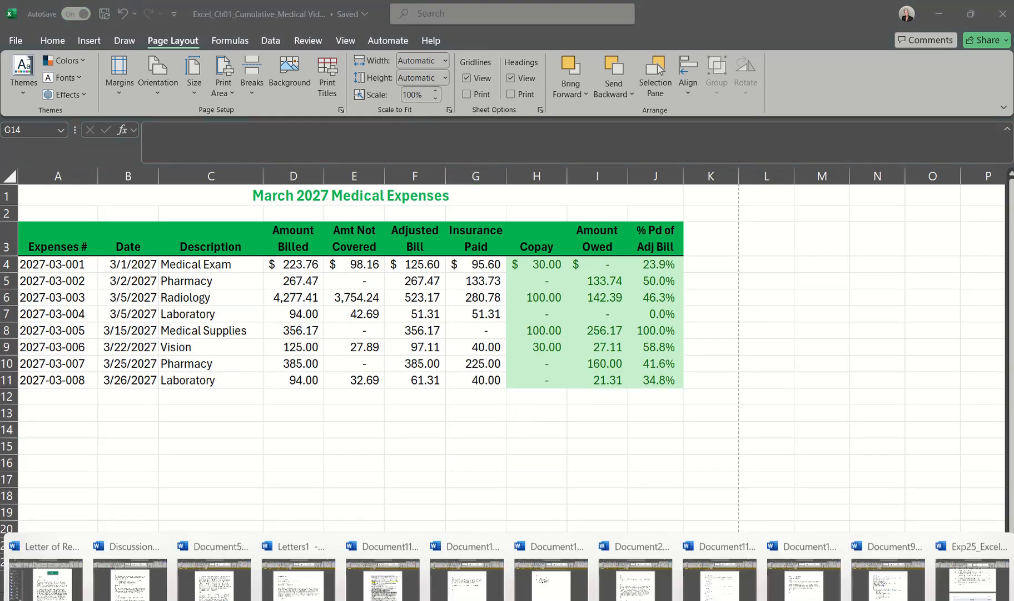
Step: Read step 23 on scaling in the Word instructions and return to the Excel medical expenses workbook
{"action": "left_click", "coordinate": [954, 573]}
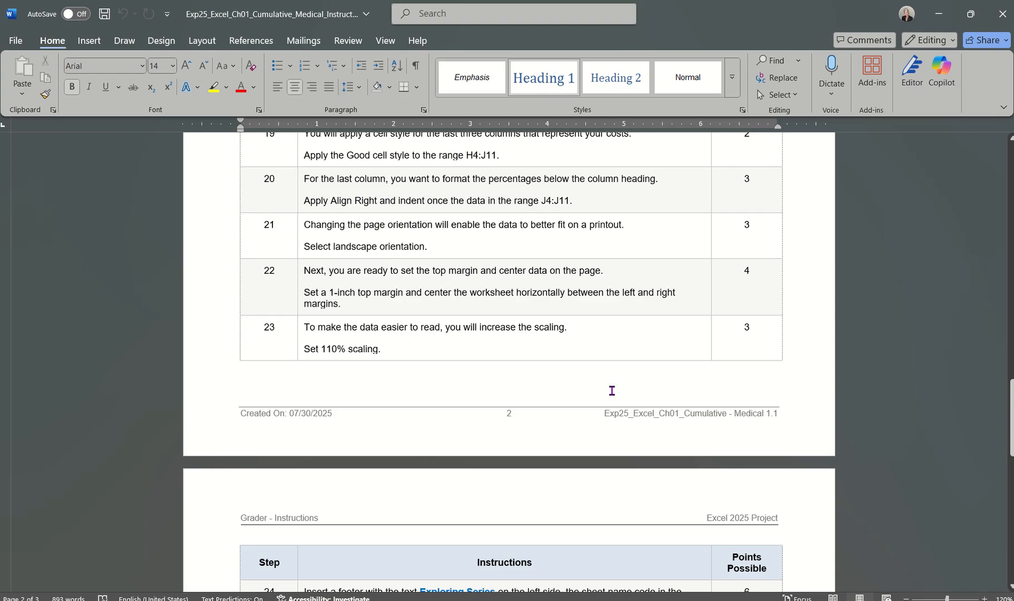
{"action": "scroll", "coordinate": [612, 391], "scroll_direction": "down", "scroll_amount": 1}
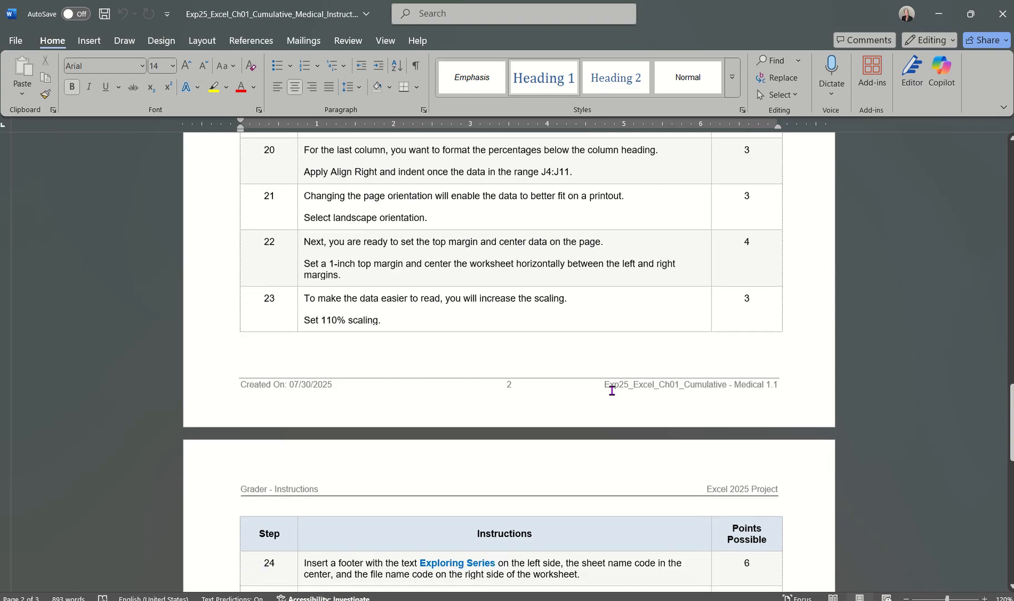
{"action": "scroll", "coordinate": [614, 395], "scroll_direction": "down", "scroll_amount": 1}
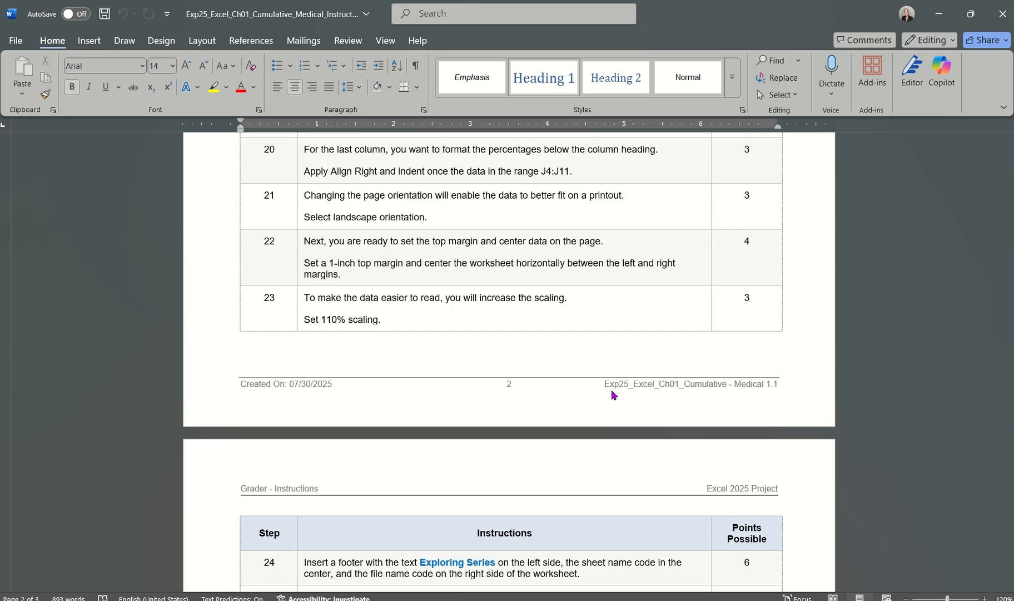
{"action": "mouse_move", "coordinate": [684, 600]}
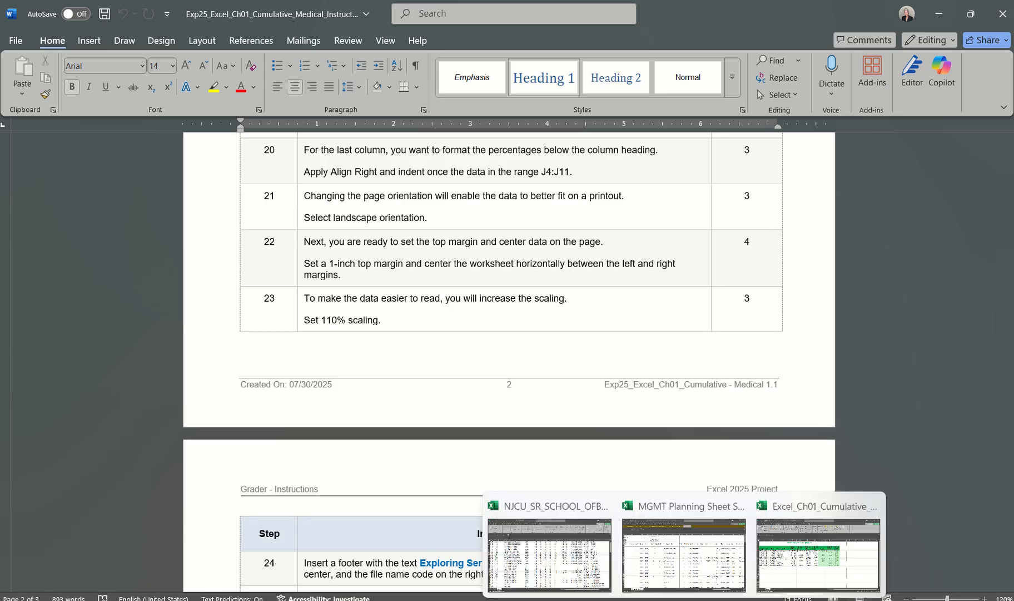
{"action": "left_click", "coordinate": [844, 570]}
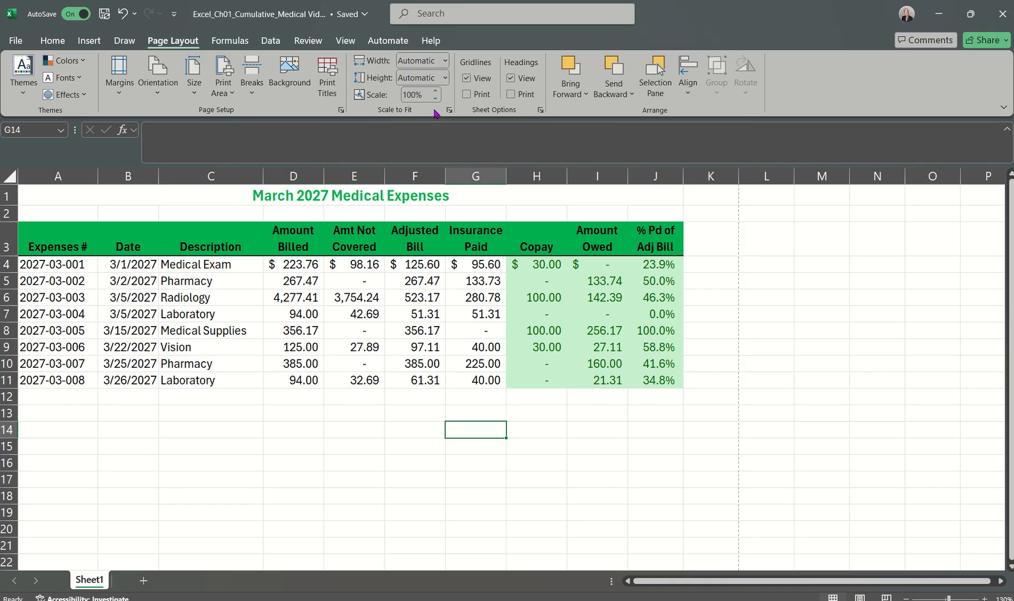
Step: Set the worksheet's print scaling to 110% and check the value in Page Setup
{"action": "left_click", "coordinate": [436, 91]}
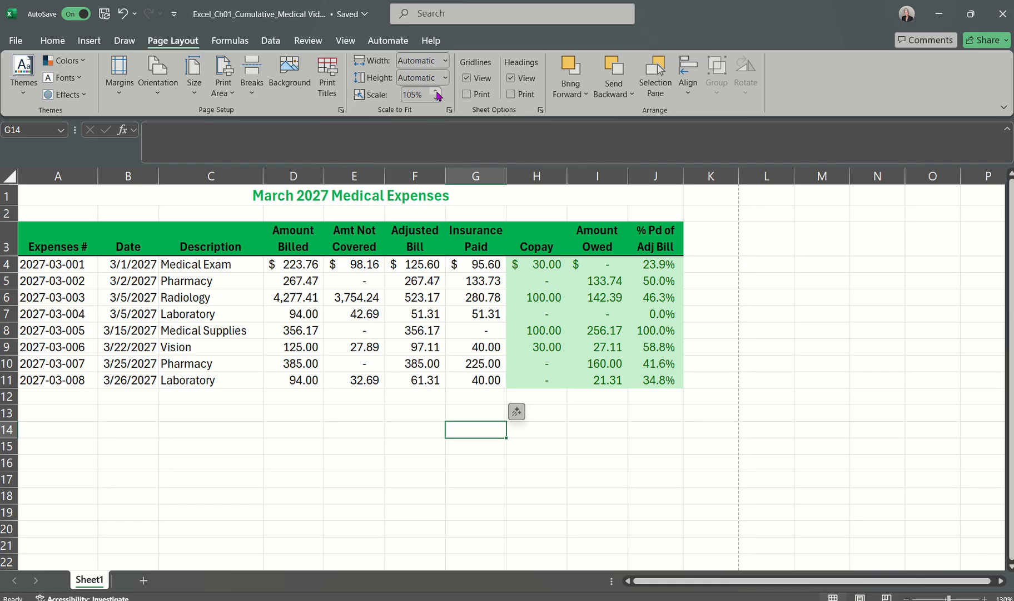
{"action": "left_click", "coordinate": [437, 92]}
{"action": "left_click", "coordinate": [449, 114]}
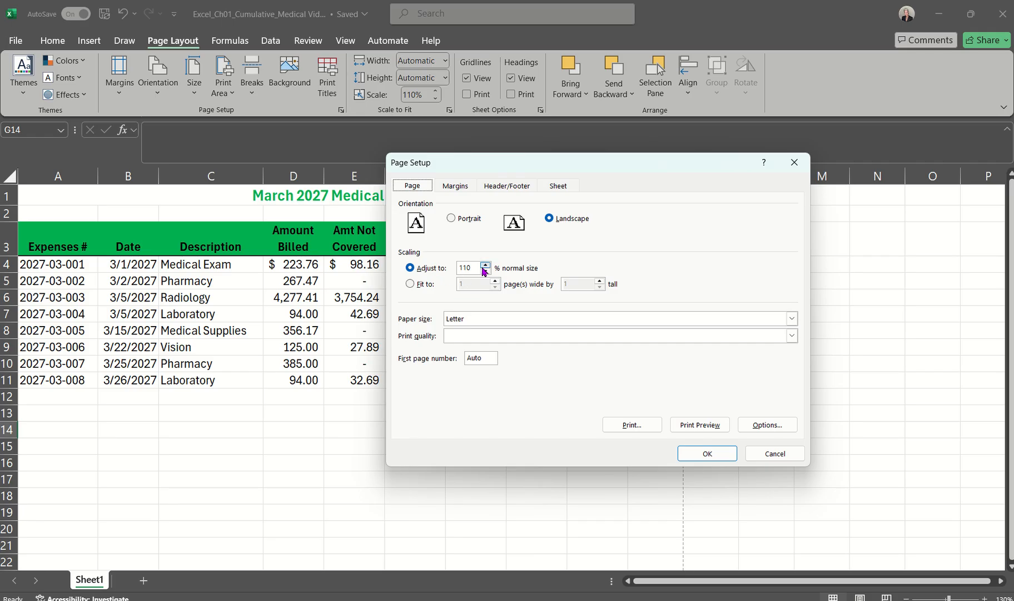
{"action": "left_click", "coordinate": [775, 454]}
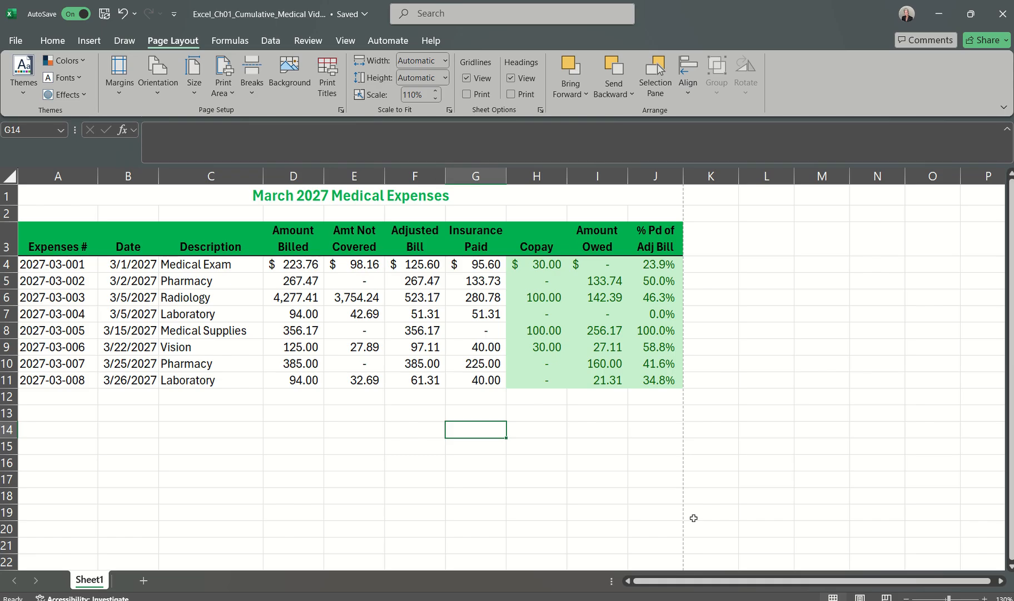
Step: Read step 24 on the footer in the Word instructions and return to the Excel medical expenses workbook
{"action": "left_click", "coordinate": [716, 600]}
{"action": "left_click", "coordinate": [942, 573]}
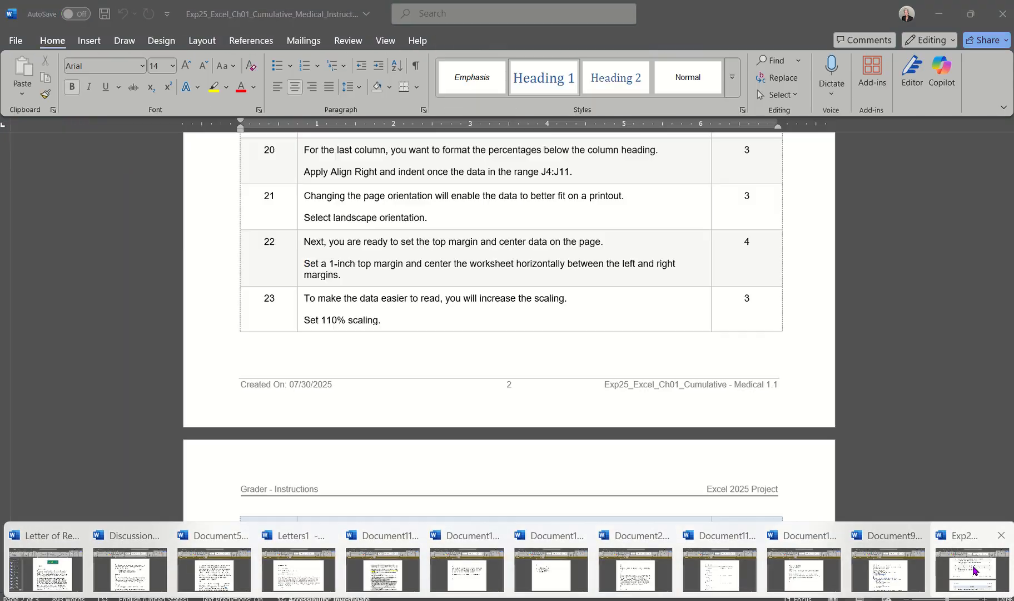
{"action": "scroll", "coordinate": [625, 387], "scroll_direction": "down", "scroll_amount": 6}
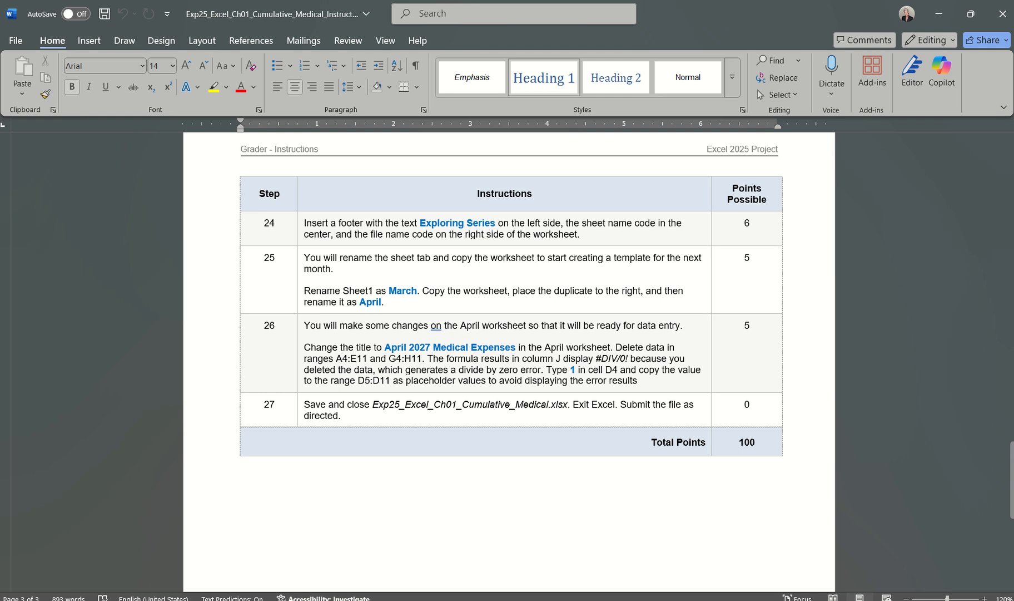
{"action": "left_click", "coordinate": [598, 600]}
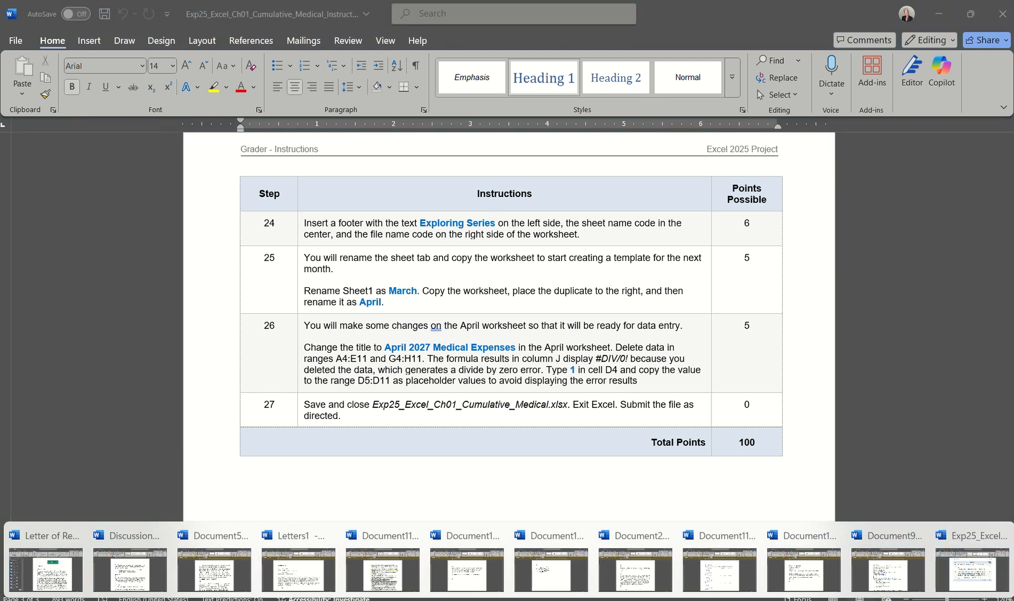
{"action": "left_click", "coordinate": [684, 600]}
{"action": "left_click", "coordinate": [802, 555]}
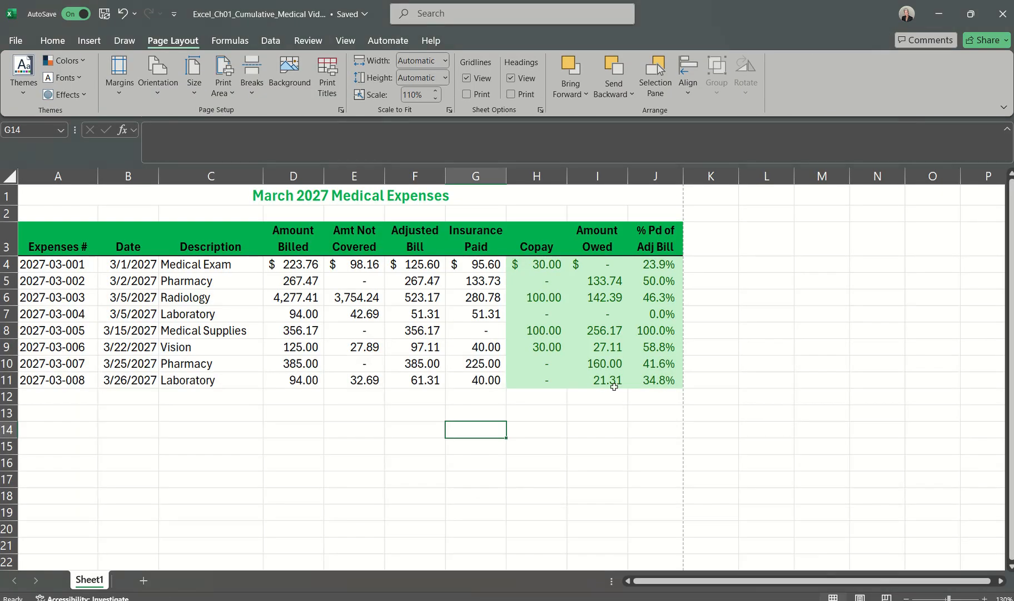
Step: Insert a header and footer on the medical expenses worksheet and look over the page for the footer area
{"action": "left_click", "coordinate": [83, 41]}
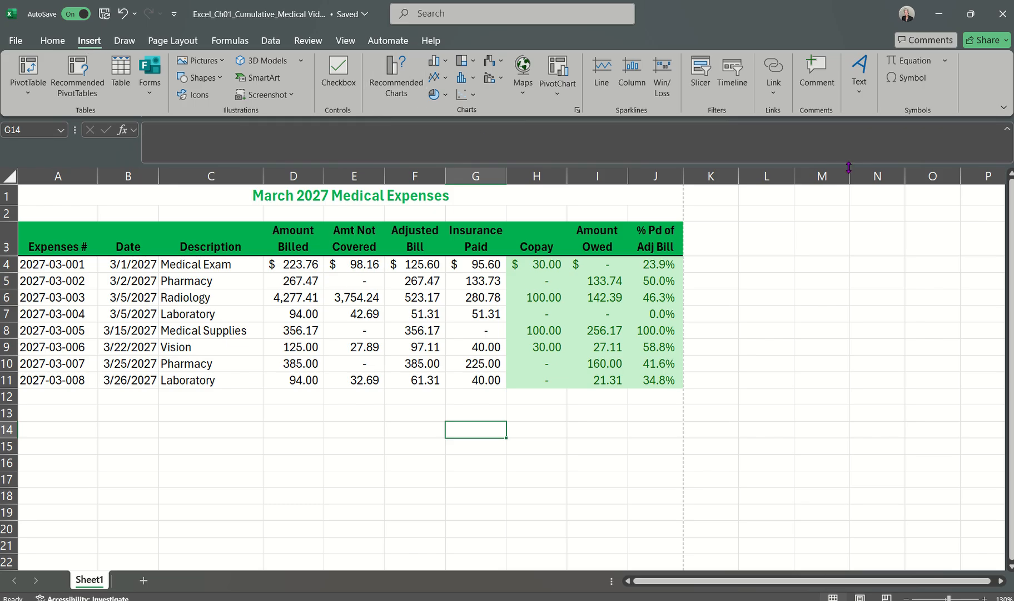
{"action": "left_click", "coordinate": [861, 89]}
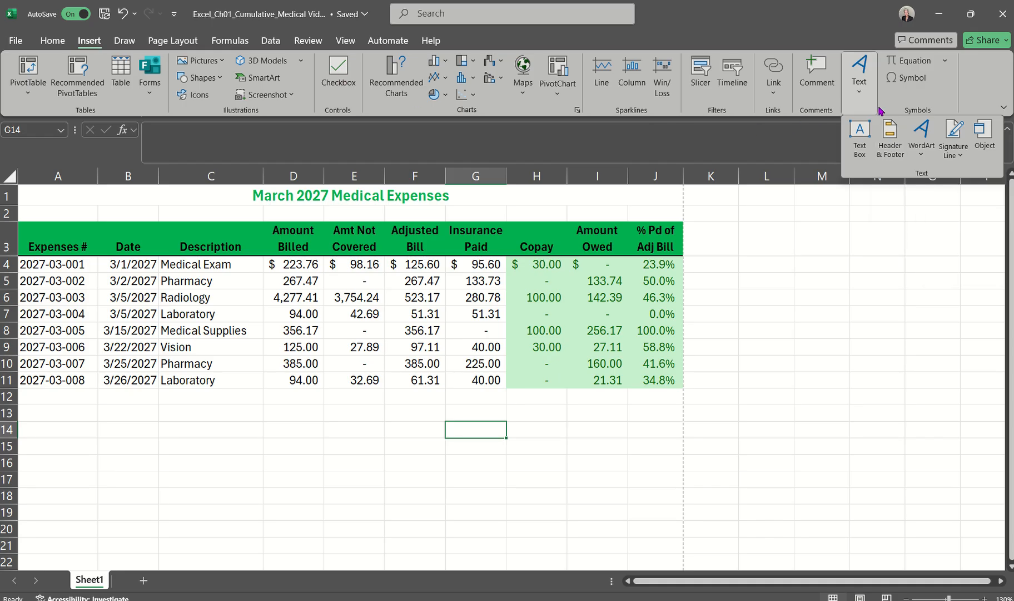
{"action": "left_click", "coordinate": [891, 146]}
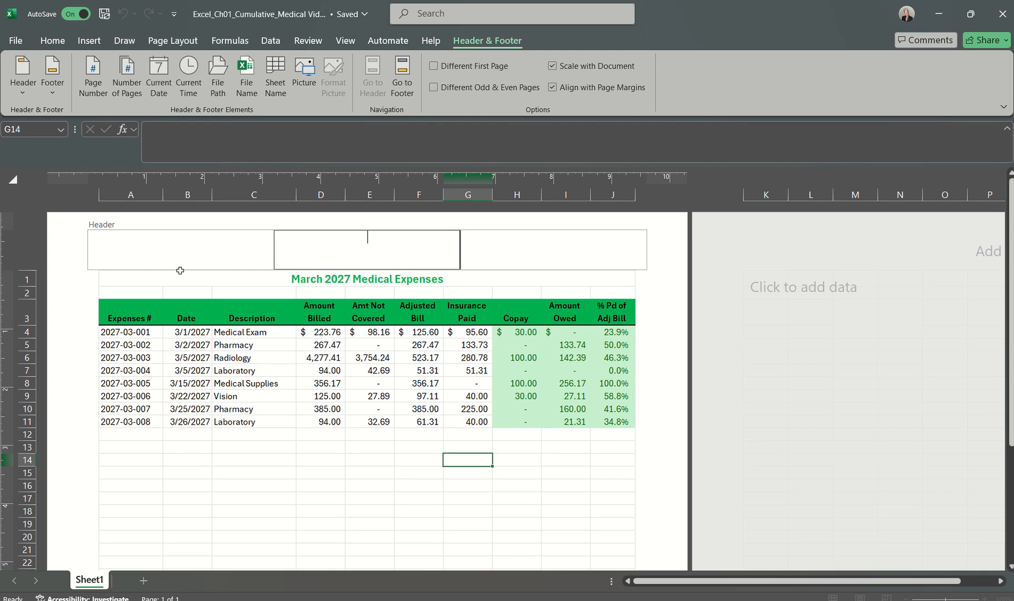
{"action": "scroll", "coordinate": [254, 440], "scroll_direction": "down", "scroll_amount": 7}
{"action": "scroll", "coordinate": [255, 440], "scroll_direction": "down", "scroll_amount": 3}
{"action": "scroll", "coordinate": [255, 440], "scroll_direction": "left", "scroll_amount": 1}
{"action": "scroll", "coordinate": [254, 440], "scroll_direction": "up", "scroll_amount": 2}
{"action": "scroll", "coordinate": [254, 440], "scroll_direction": "right", "scroll_amount": 2}
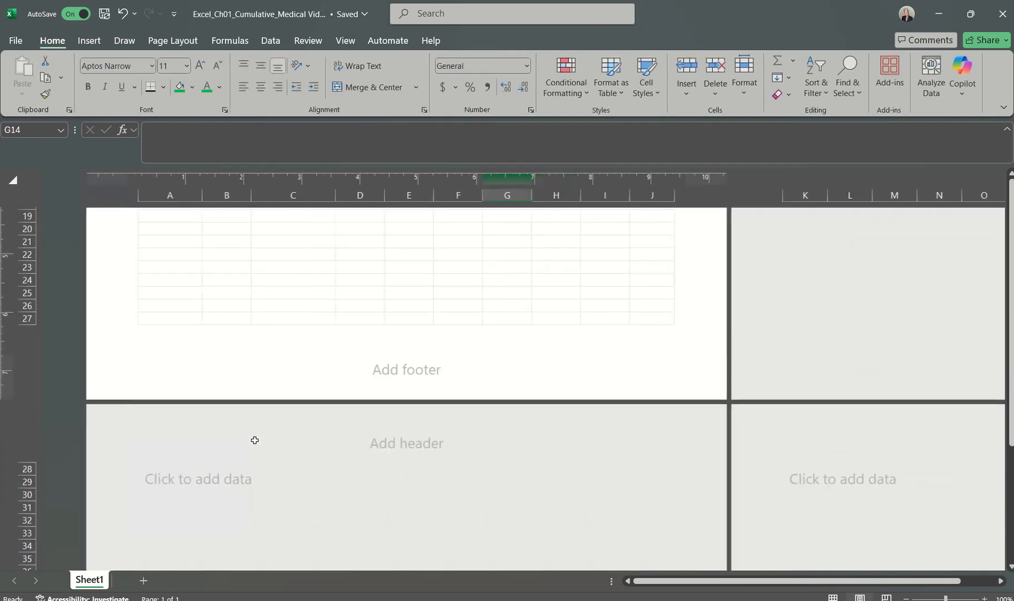
{"action": "scroll", "coordinate": [345, 386], "scroll_direction": "up", "scroll_amount": 8}
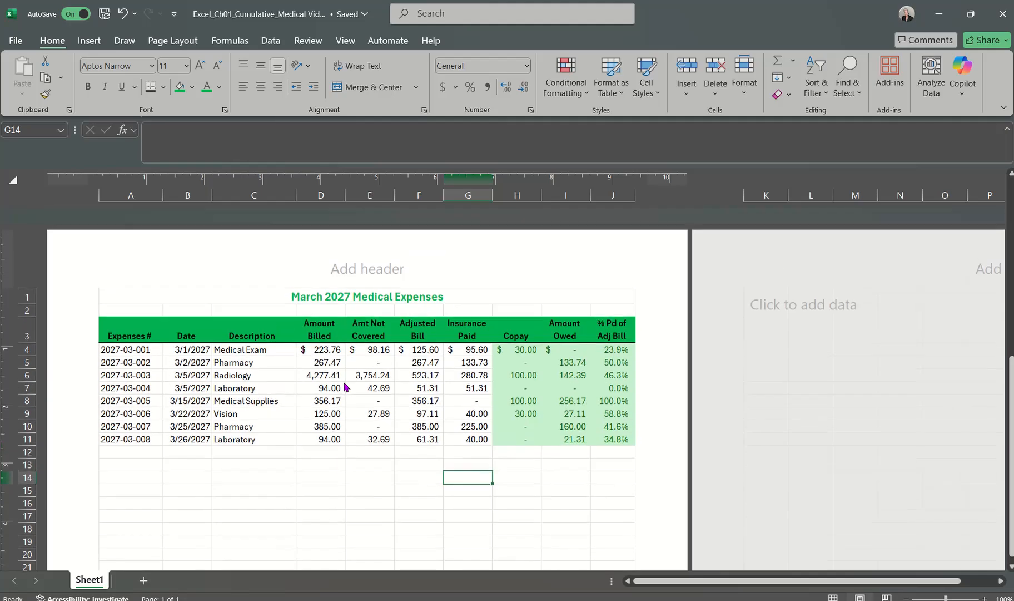
Step: Activate the worksheet's header and switch from it to the footer for editing
{"action": "left_click", "coordinate": [361, 253]}
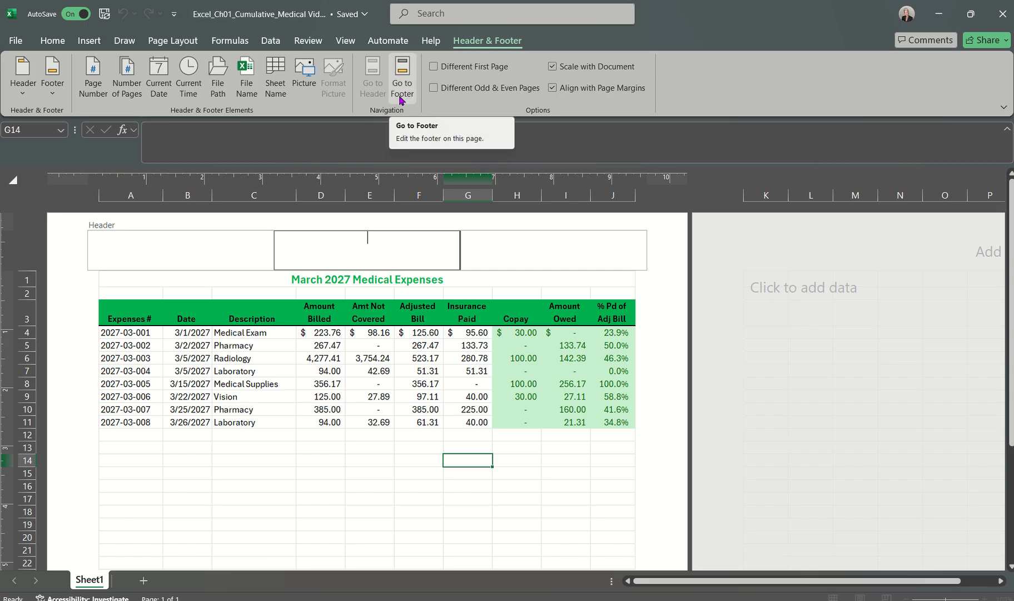
{"action": "left_click", "coordinate": [402, 76]}
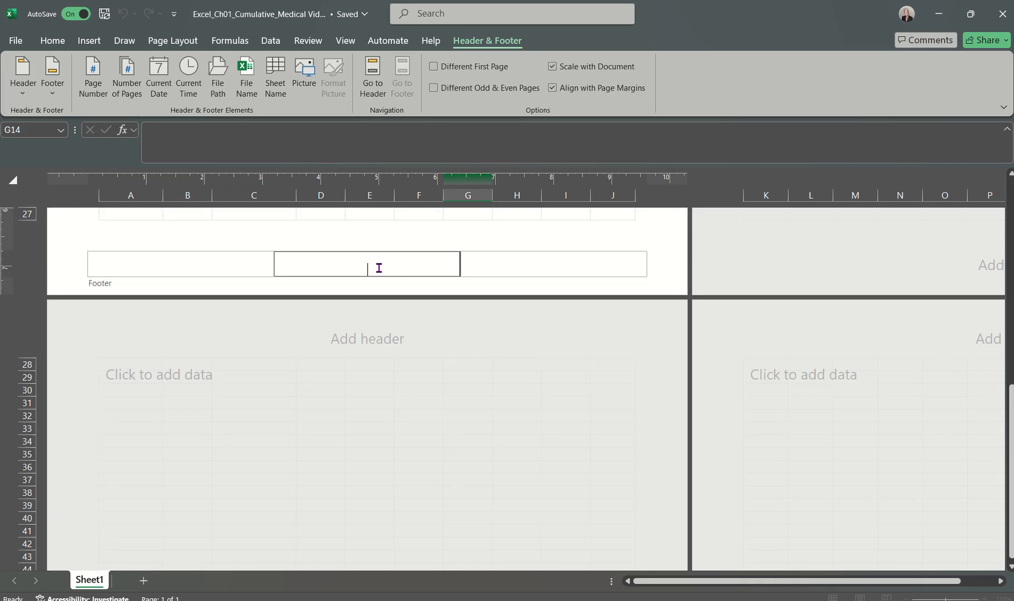
{"action": "left_click", "coordinate": [378, 78]}
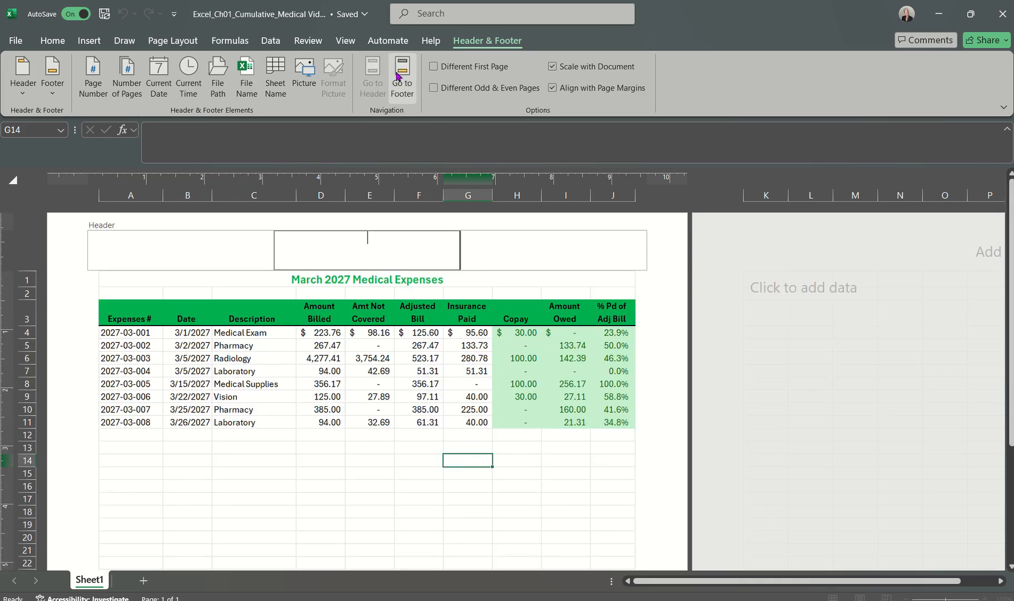
{"action": "left_click", "coordinate": [401, 80]}
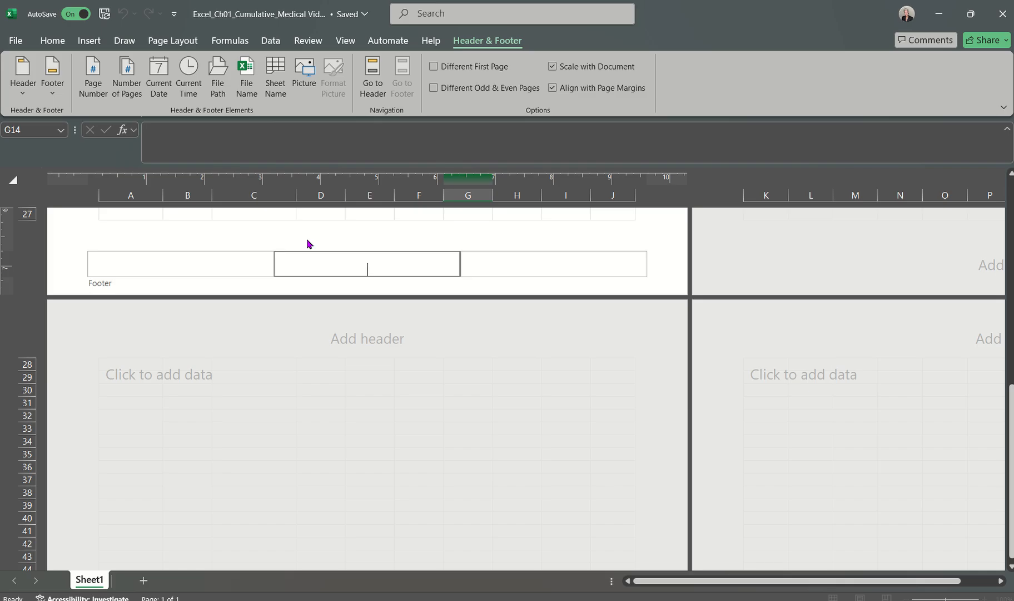
Step: Enter the text Exploring Series in the left section of the footer
{"action": "left_click", "coordinate": [484, 269]}
{"action": "left_click", "coordinate": [221, 261]}
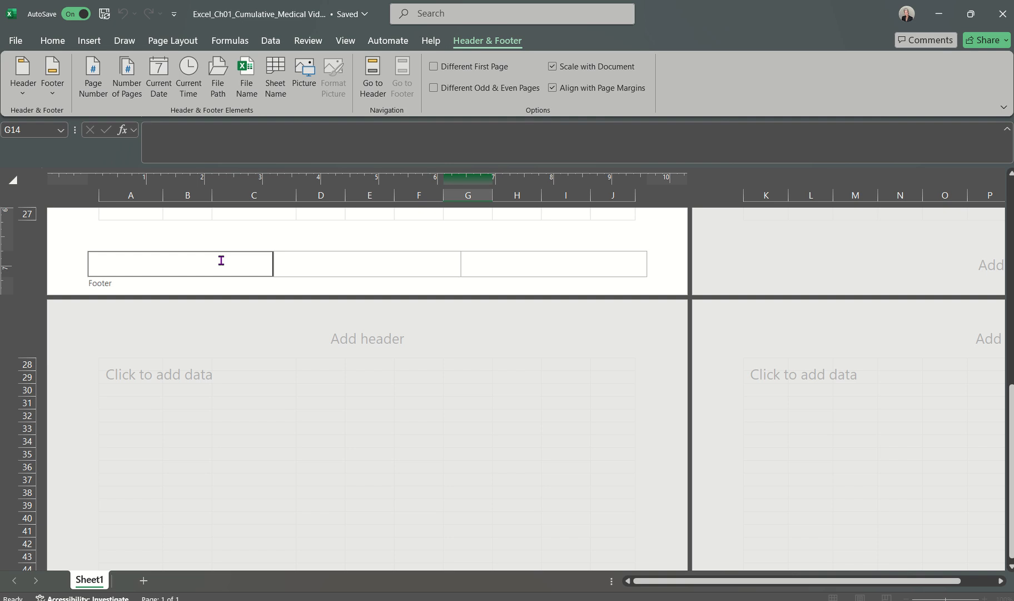
{"action": "type", "text": "Exploring Series"}
Step: Insert the sheet name code in the footer's center section and the file name code in its right section
{"action": "left_click", "coordinate": [336, 269]}
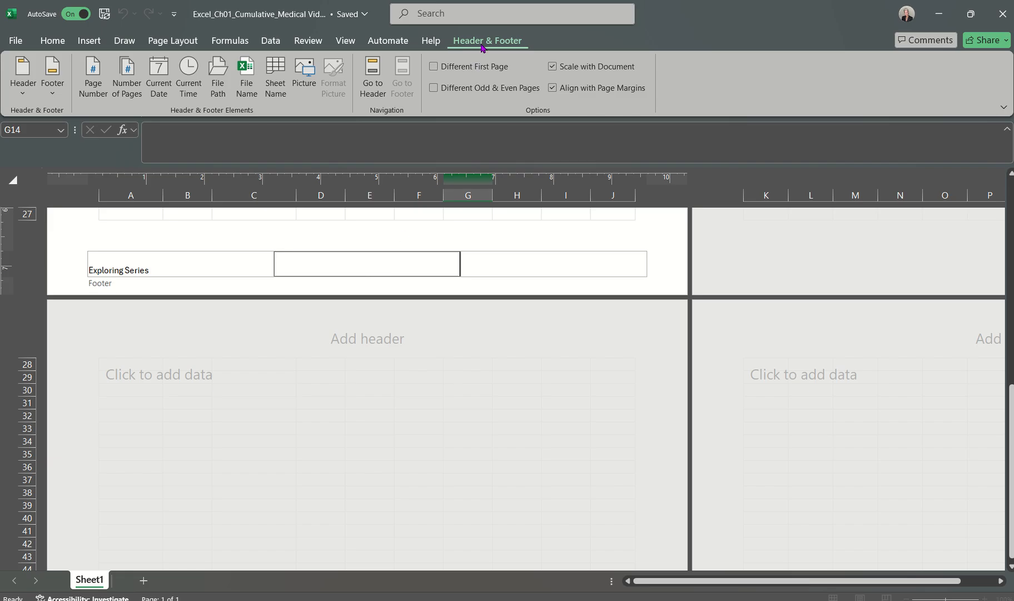
{"action": "left_click", "coordinate": [276, 83]}
{"action": "left_click", "coordinate": [257, 268]}
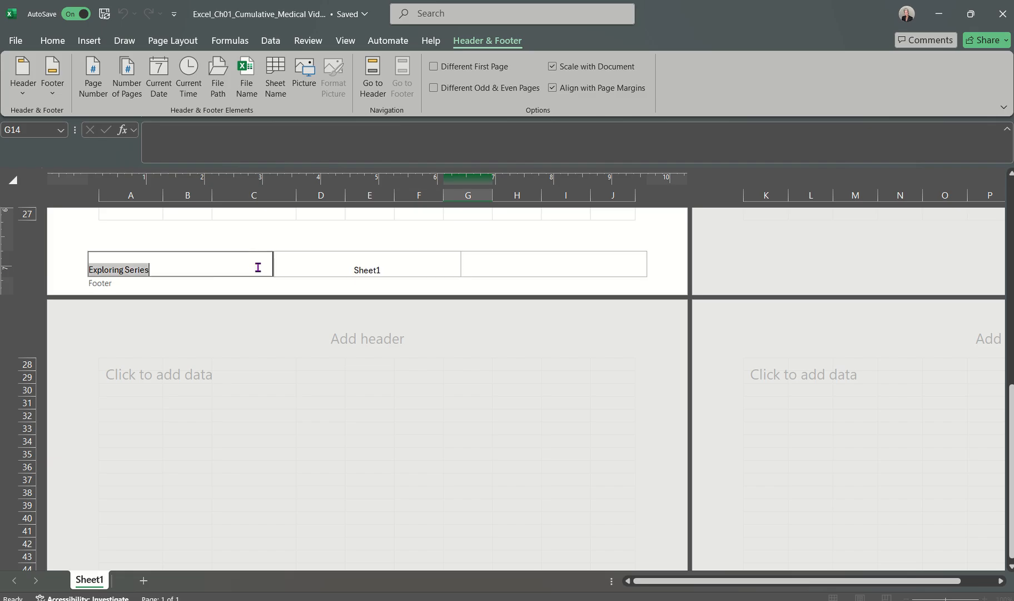
{"action": "left_click", "coordinate": [371, 271]}
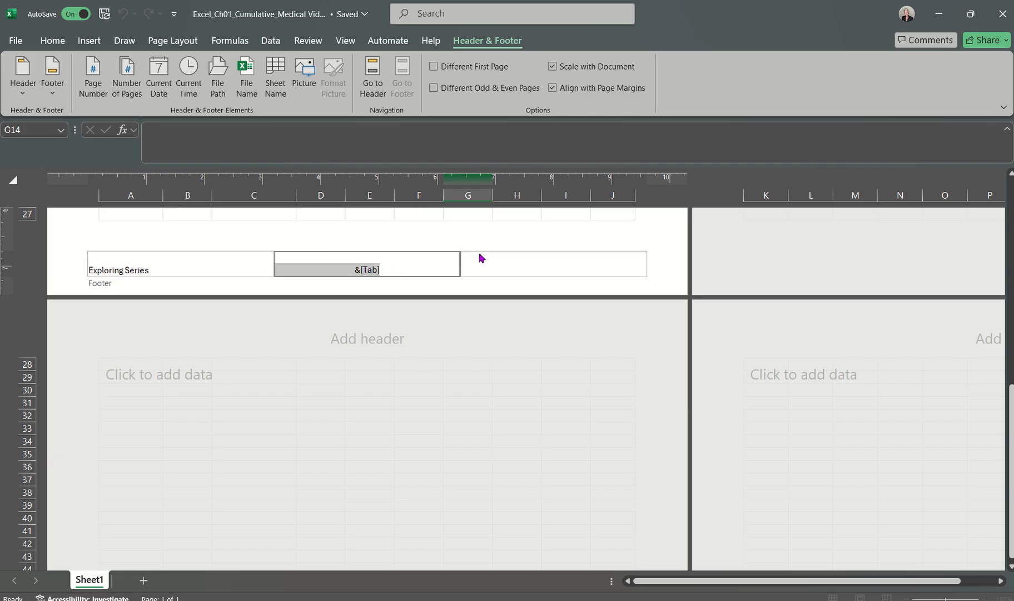
{"action": "left_click", "coordinate": [534, 266]}
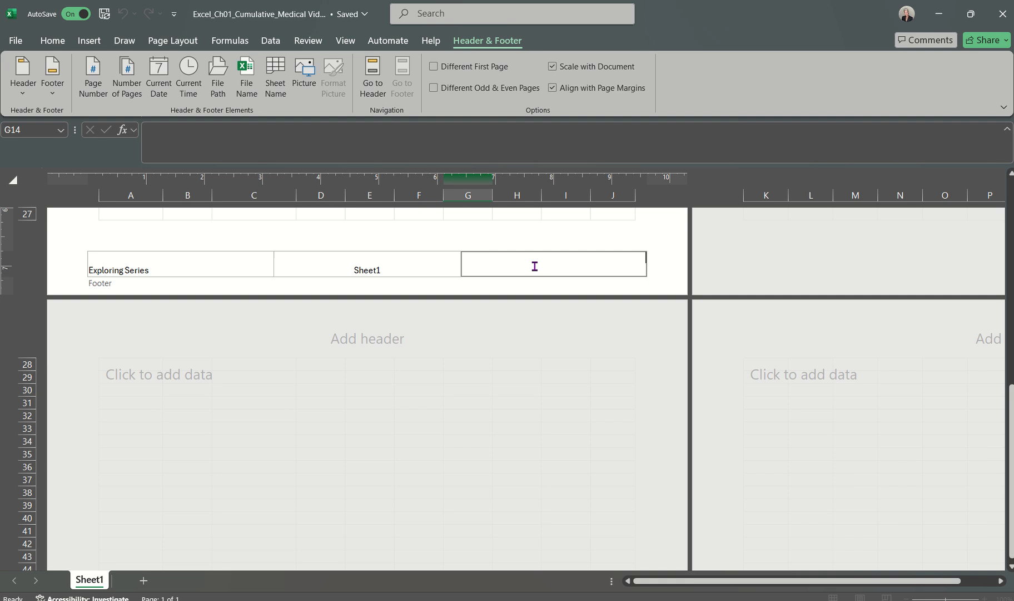
{"action": "left_click", "coordinate": [247, 86]}
{"action": "left_click", "coordinate": [249, 267]}
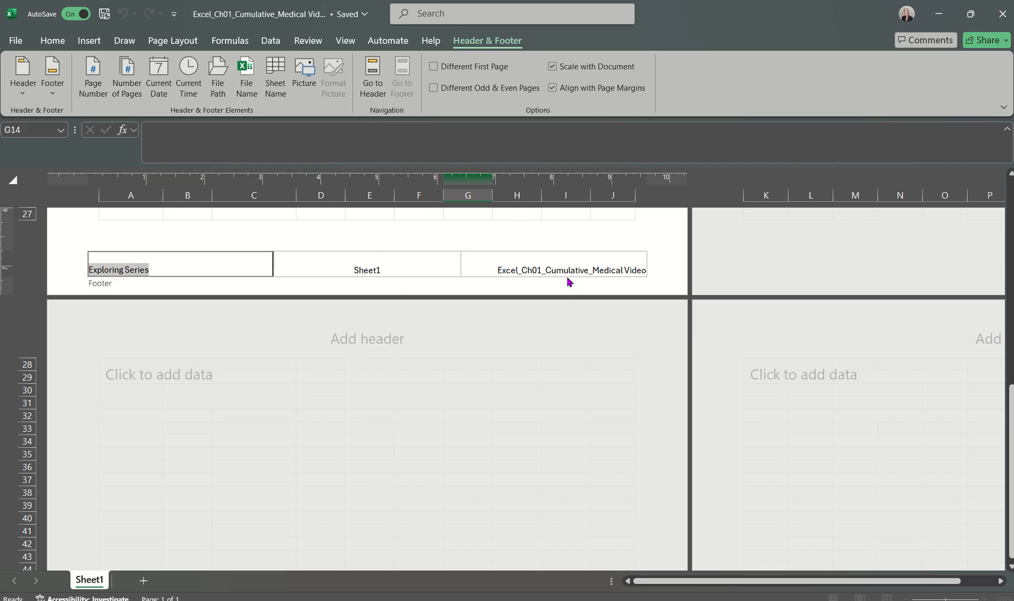
Step: Review the entries in the left, center and right footer sections, and leave the footer for the worksheet data
{"action": "left_click", "coordinate": [222, 268]}
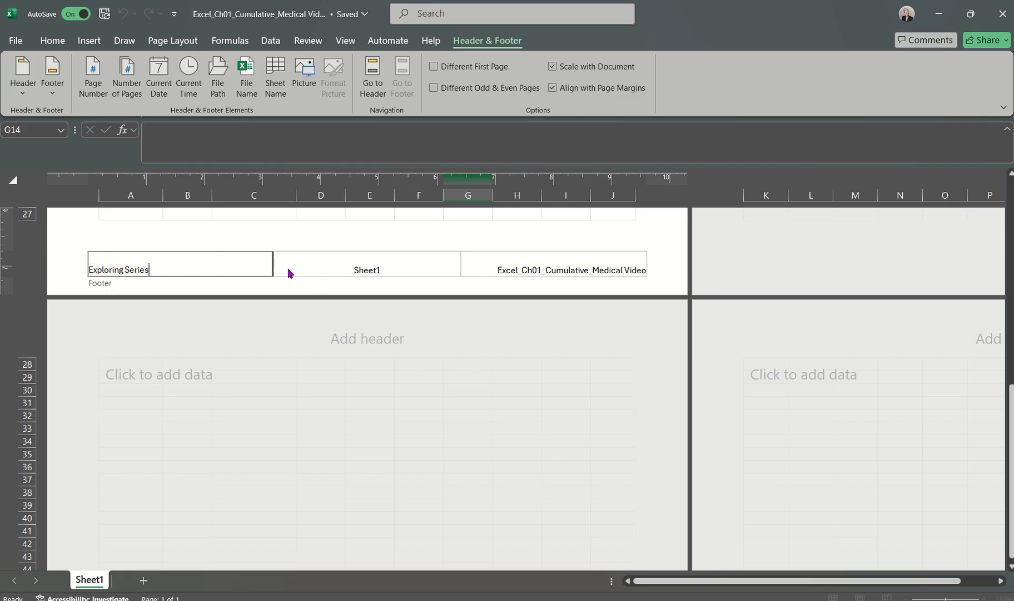
{"action": "left_click", "coordinate": [303, 268]}
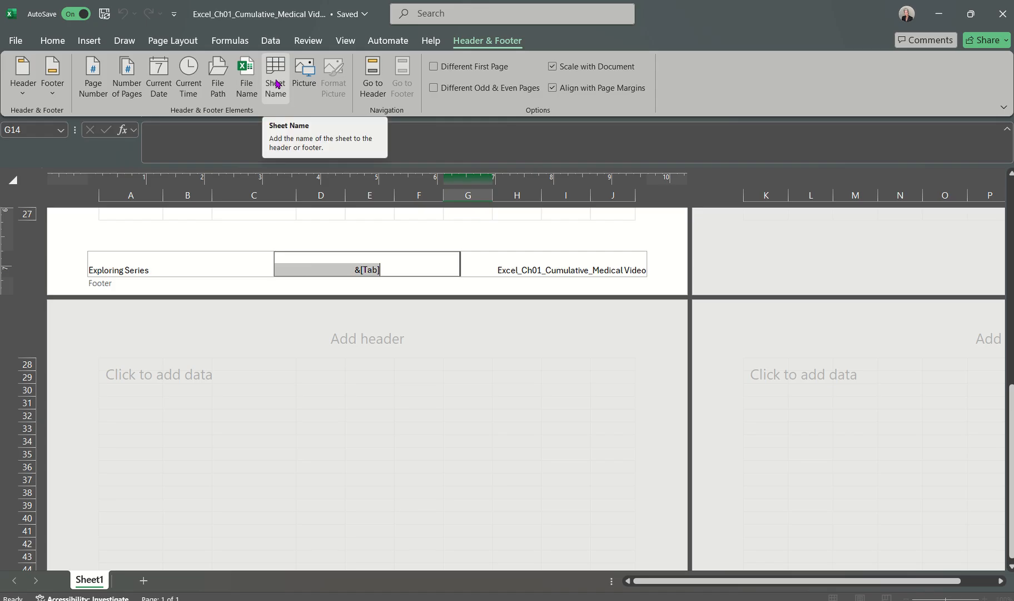
{"action": "left_click", "coordinate": [479, 267]}
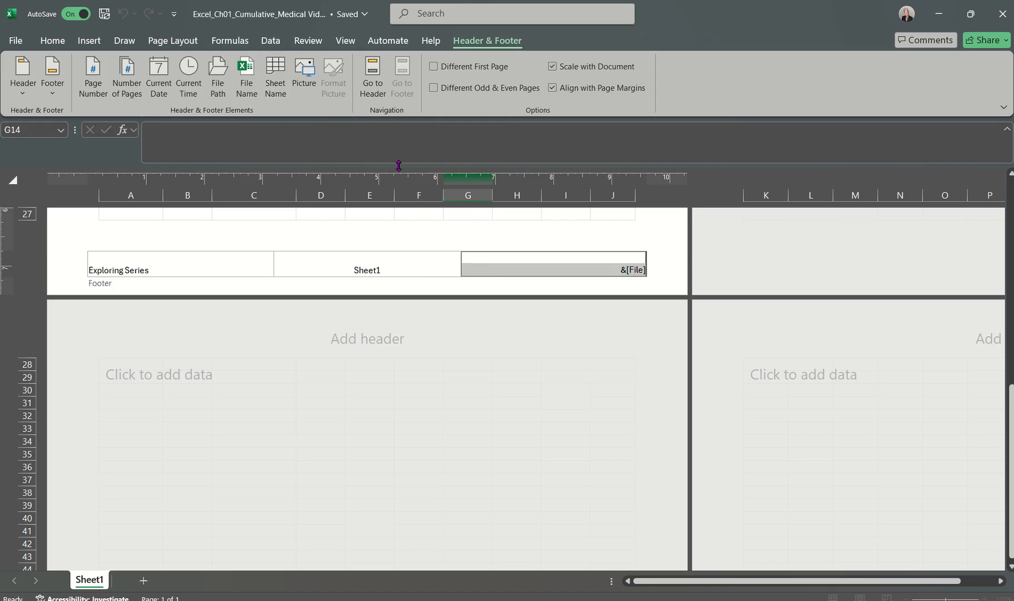
{"action": "left_click", "coordinate": [260, 262]}
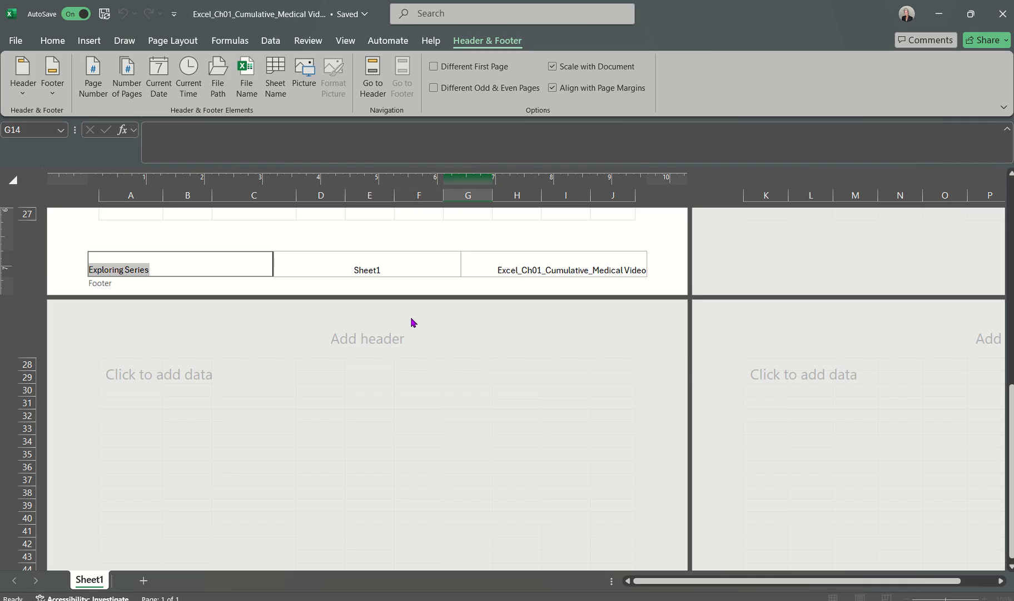
{"action": "left_click", "coordinate": [396, 353]}
{"action": "scroll", "coordinate": [396, 354], "scroll_direction": "up", "scroll_amount": 3}
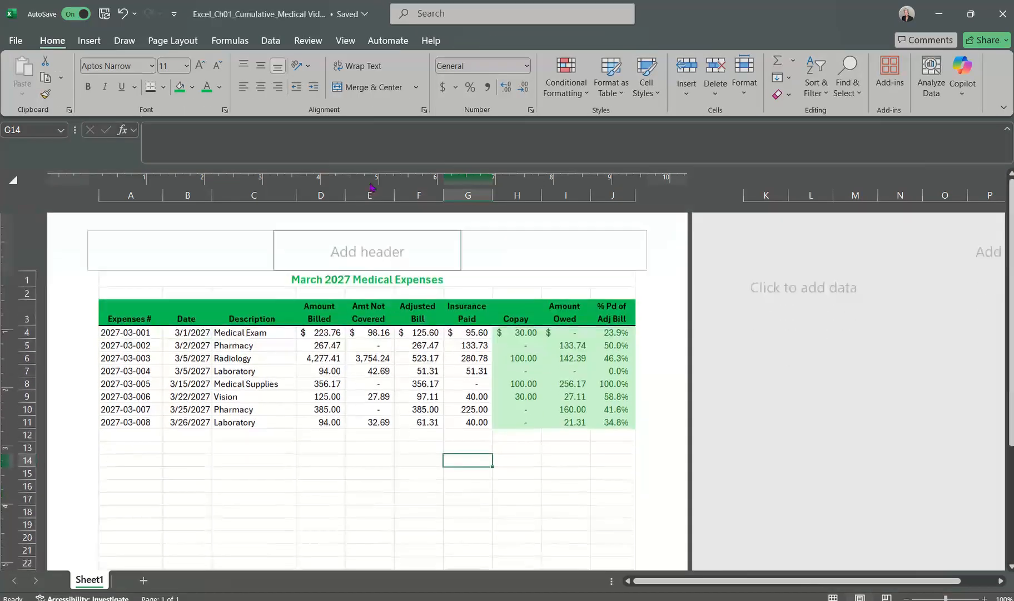
Step: Check the footer at the end of the page and return the worksheet to Normal view
{"action": "left_click", "coordinate": [353, 42]}
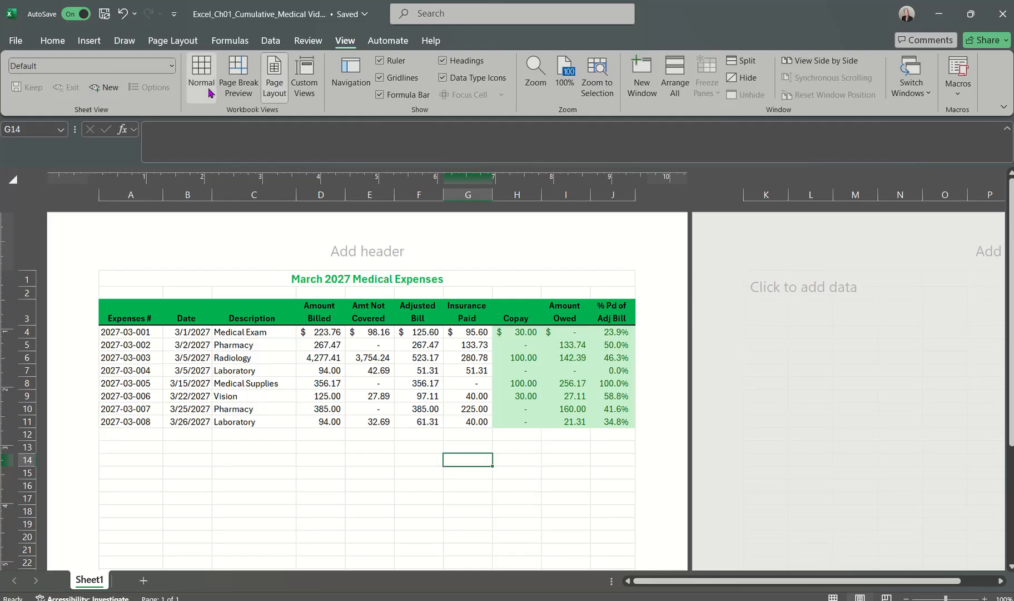
{"action": "scroll", "coordinate": [340, 346], "scroll_direction": "down", "scroll_amount": 10}
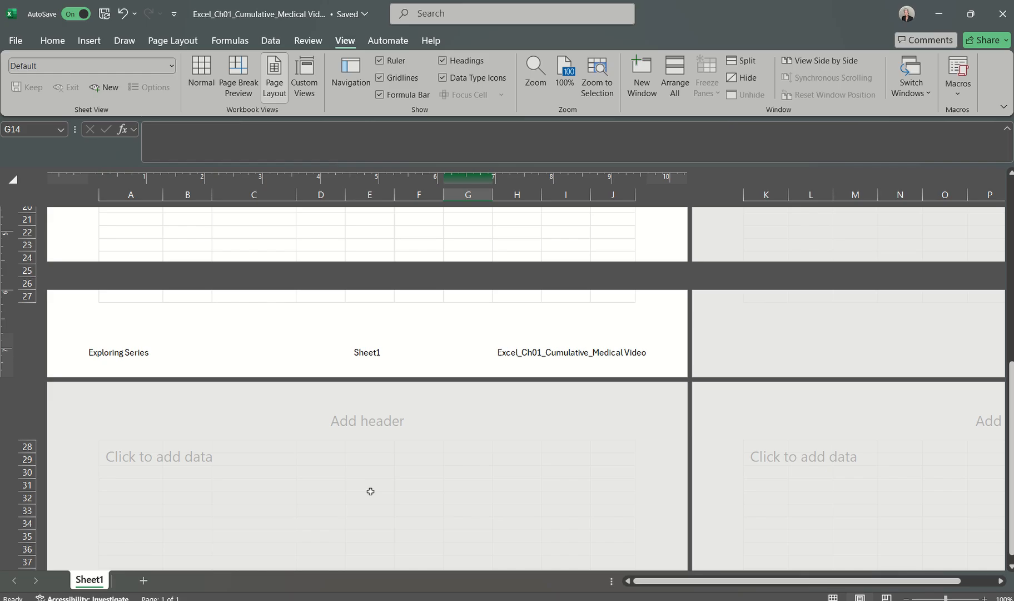
{"action": "left_click", "coordinate": [368, 486]}
{"action": "scroll", "coordinate": [366, 465], "scroll_direction": "up", "scroll_amount": 10}
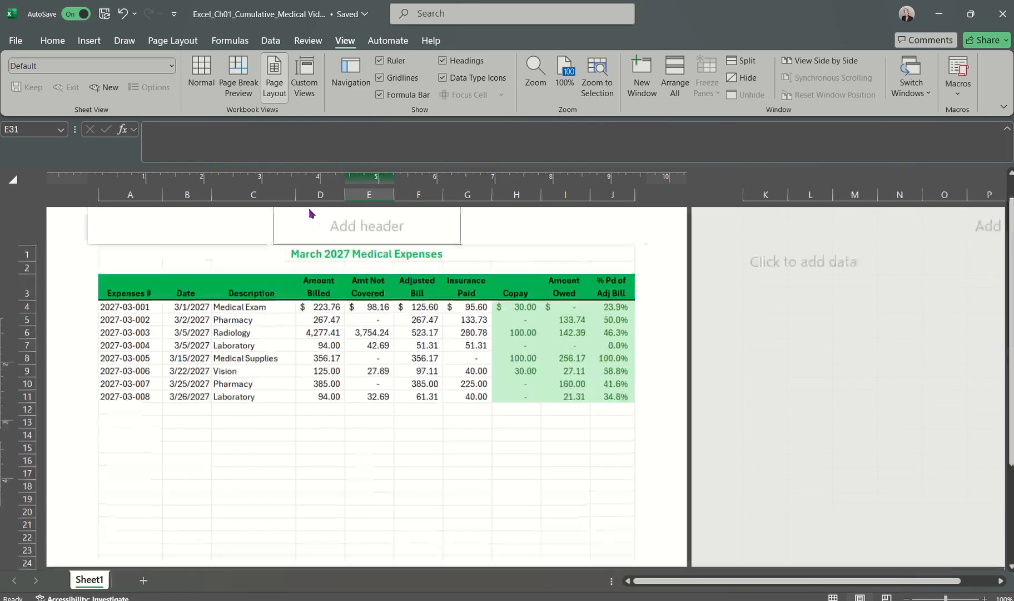
{"action": "left_click", "coordinate": [202, 72]}
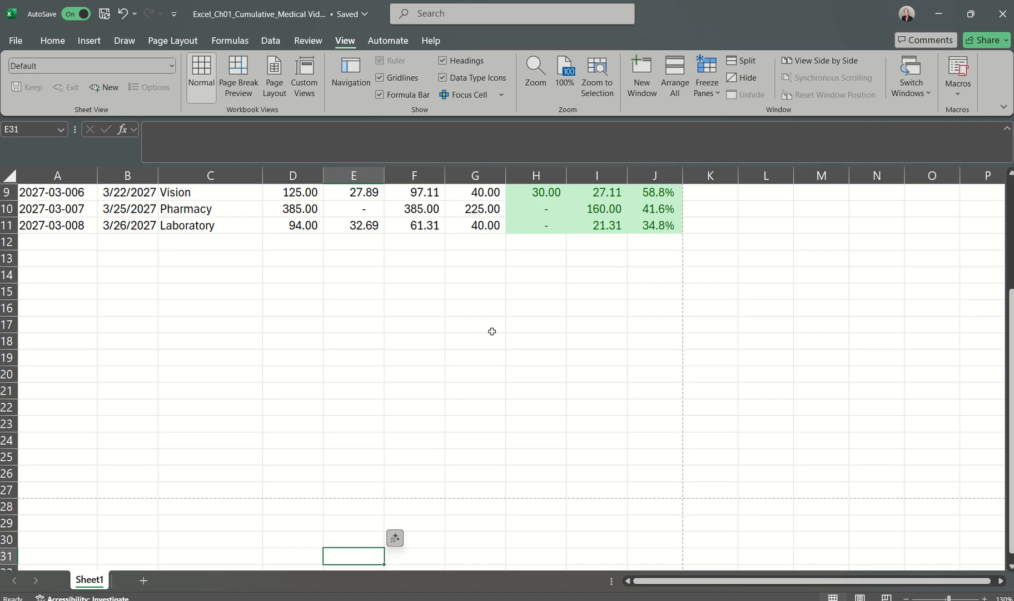
Step: Examine the dashed page-break lines below and beside the medical expenses data
{"action": "scroll", "coordinate": [491, 330], "scroll_direction": "up", "scroll_amount": 3}
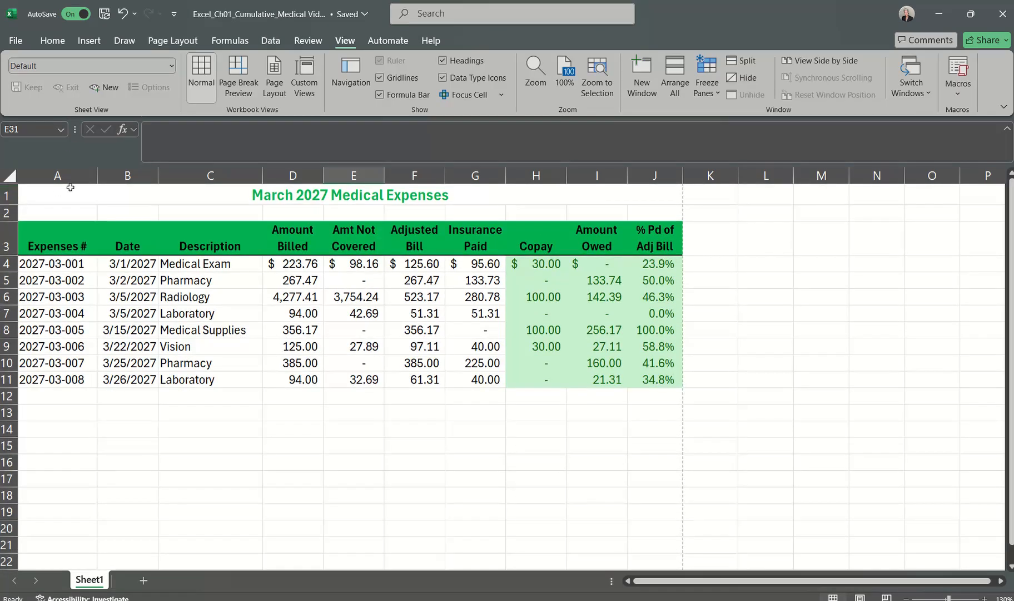
{"action": "scroll", "coordinate": [164, 339], "scroll_direction": "down", "scroll_amount": 1}
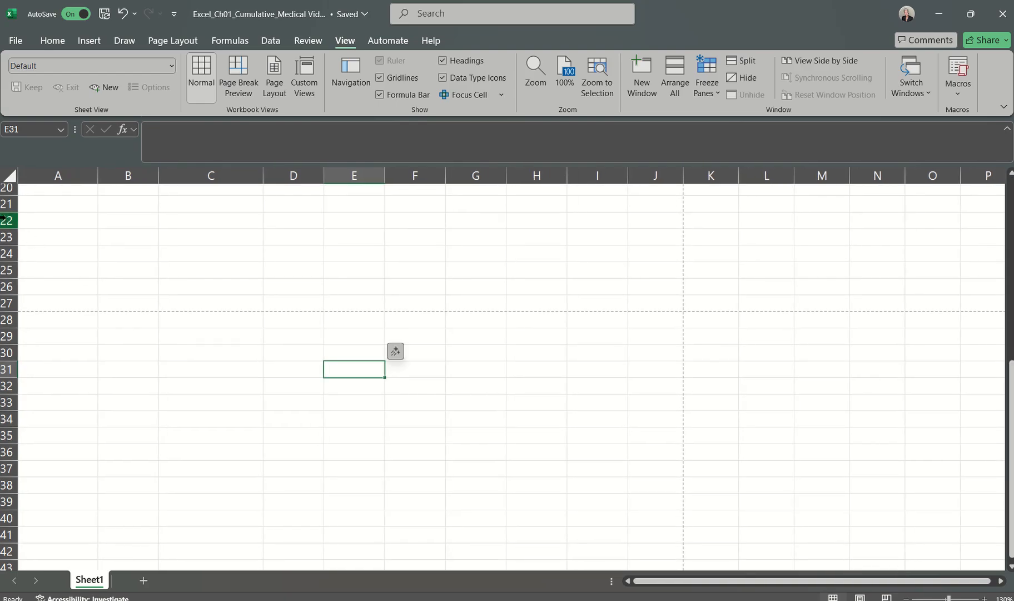
{"action": "scroll", "coordinate": [131, 296], "scroll_direction": "up", "scroll_amount": 7}
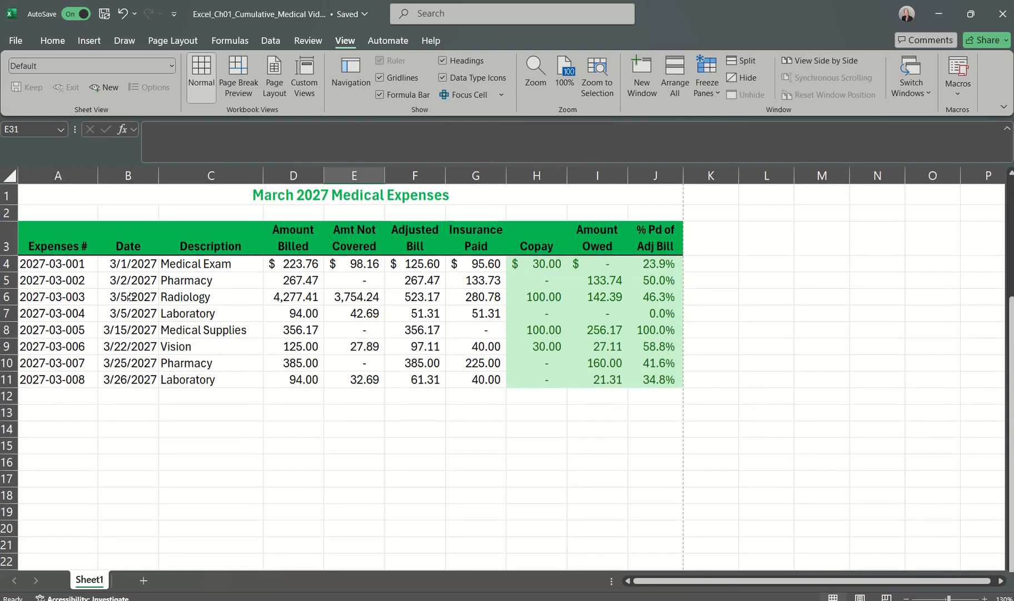
{"action": "scroll", "coordinate": [443, 340], "scroll_direction": "right", "scroll_amount": 5}
{"action": "scroll", "coordinate": [443, 340], "scroll_direction": "right", "scroll_amount": 1}
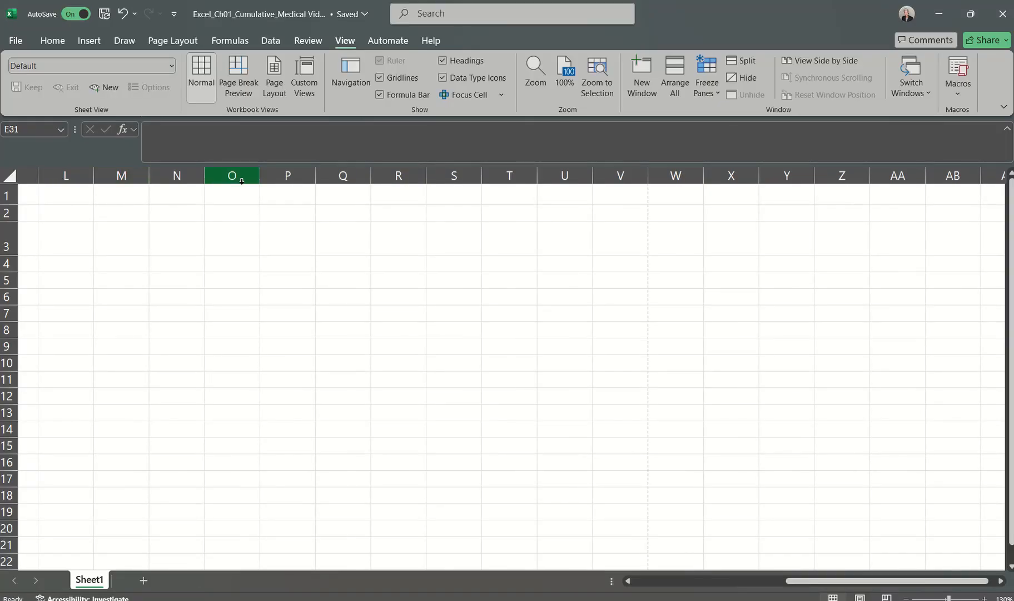
{"action": "scroll", "coordinate": [174, 238], "scroll_direction": "left", "scroll_amount": 6}
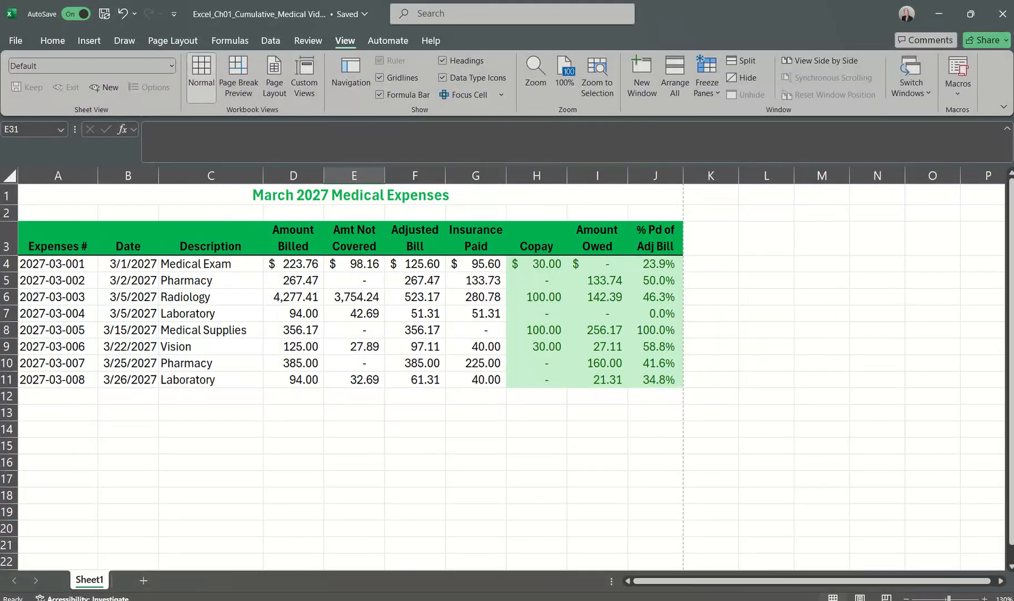
Step: Switch back to the Excel_Ch01_Cumulative_Medical Video workbook in Excel
{"action": "left_click_drag", "start_coordinate": [1012, 406], "coordinate": [1012, 365]}
{"action": "left_click", "coordinate": [945, 578]}
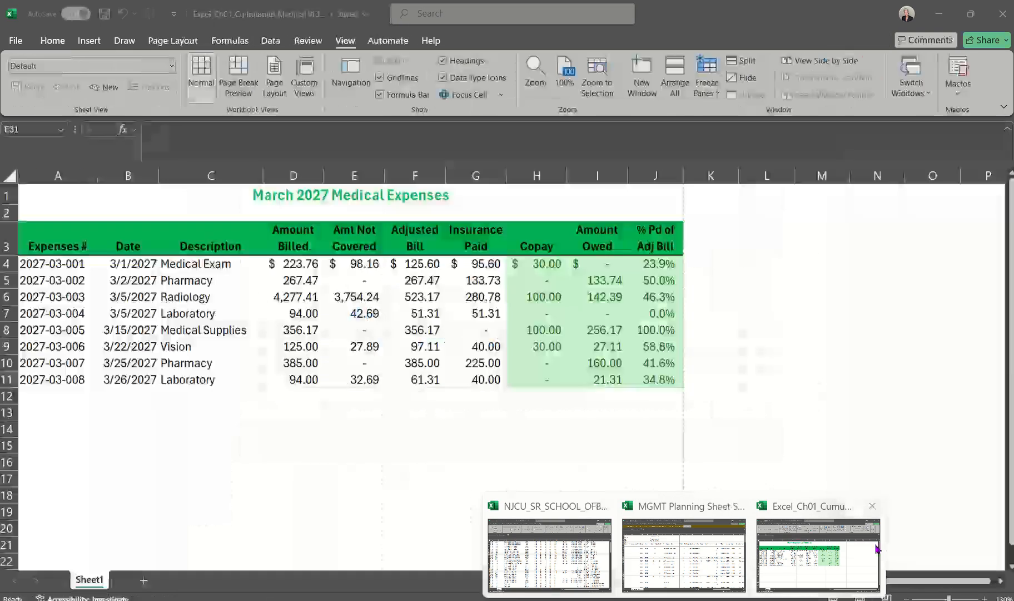
{"action": "left_click", "coordinate": [877, 549]}
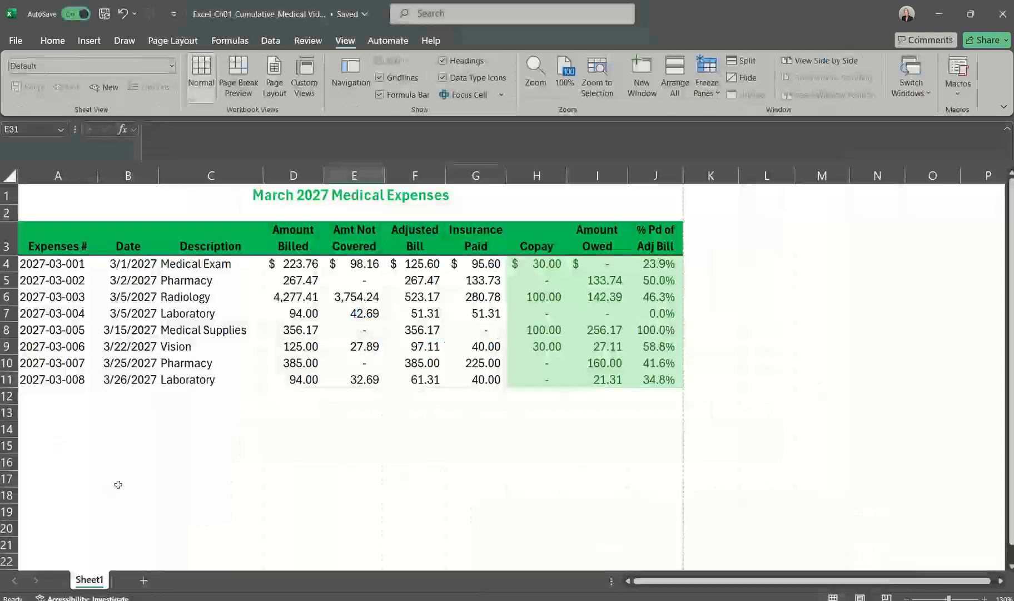
{"action": "right_click", "coordinate": [91, 582]}
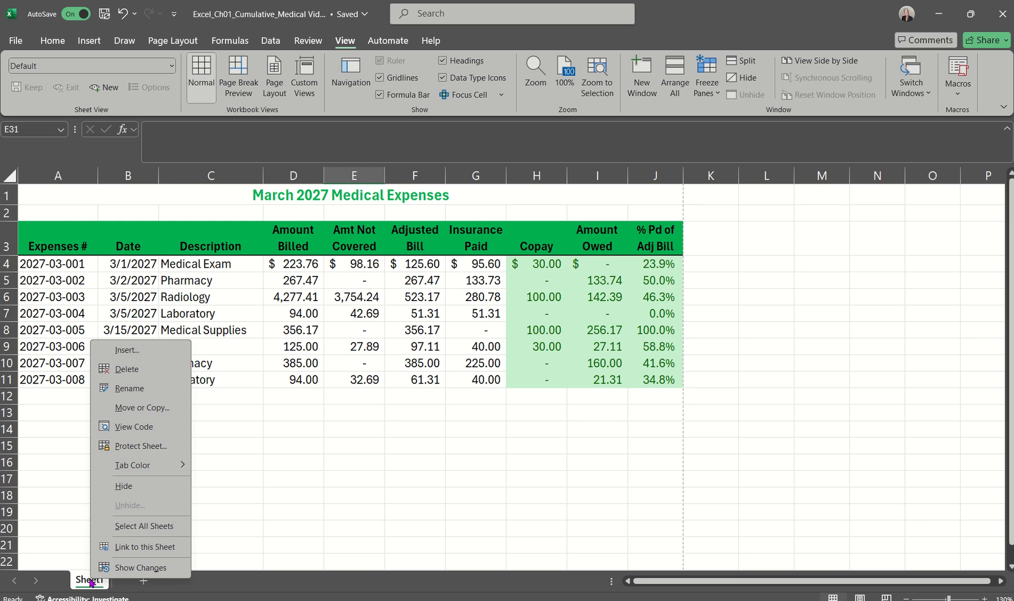
{"action": "left_click", "coordinate": [130, 389]}
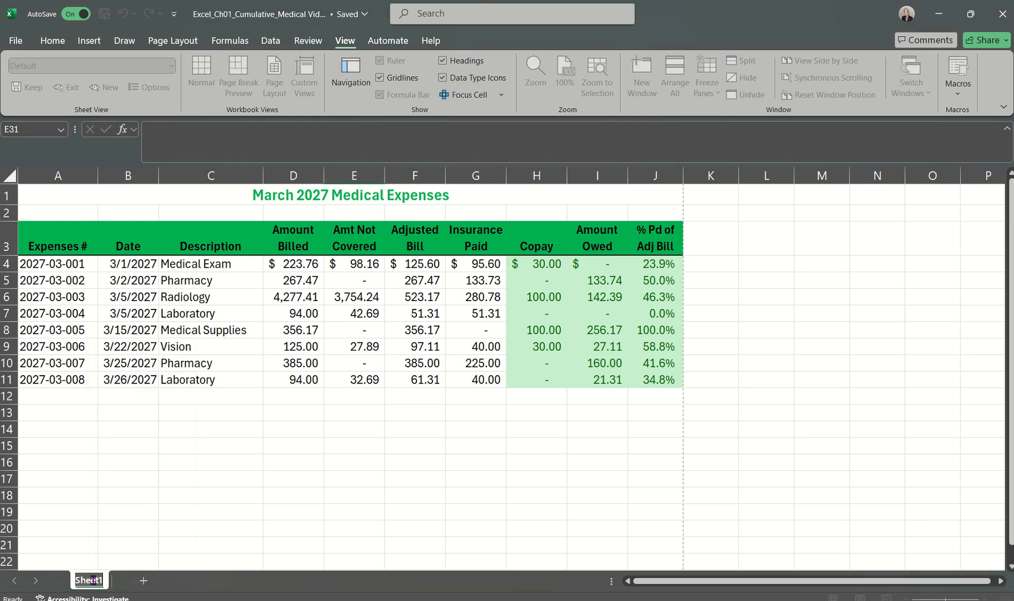
{"action": "left_click", "coordinate": [113, 549]}
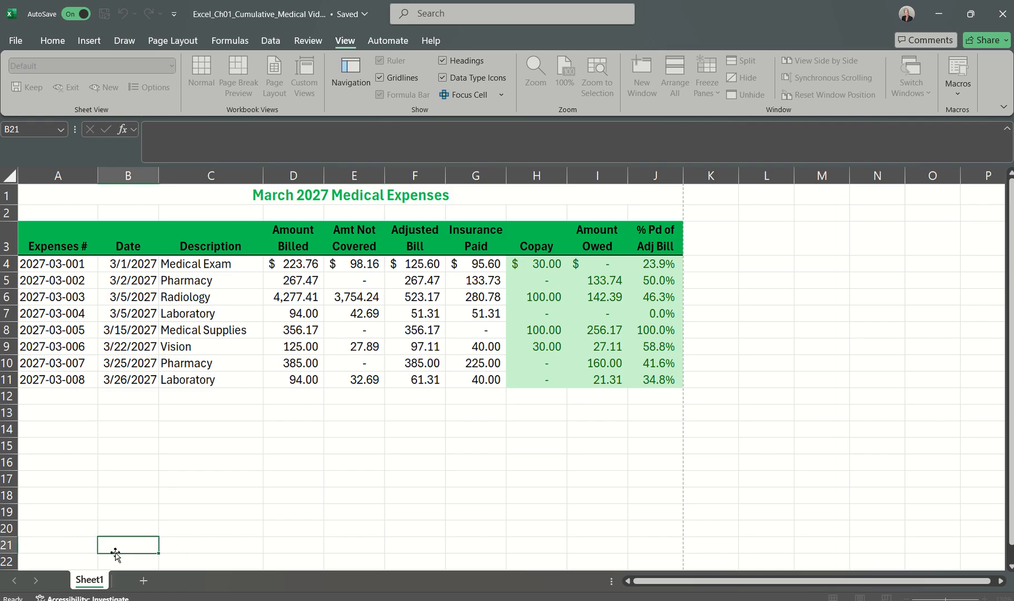
{"action": "double_click", "coordinate": [91, 581]}
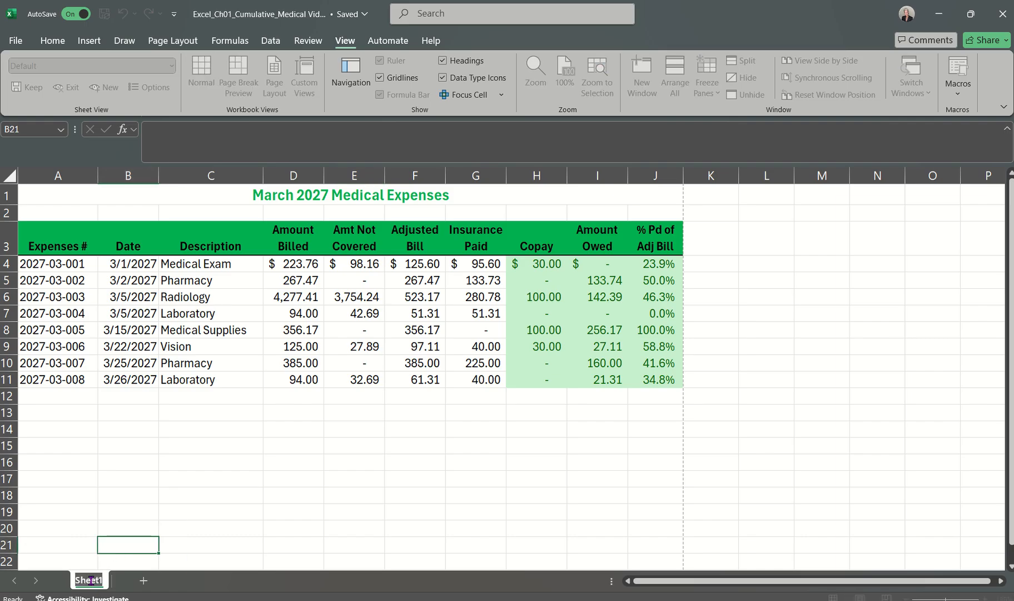
{"action": "left_click", "coordinate": [67, 528]}
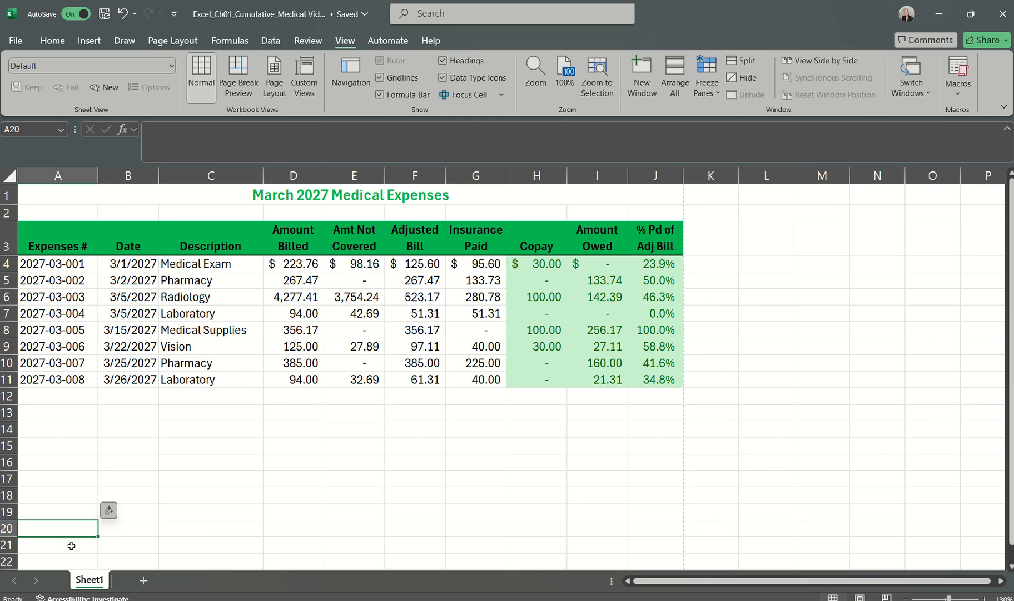
Step: Rename the Sheet1 worksheet as March
{"action": "right_click", "coordinate": [87, 581]}
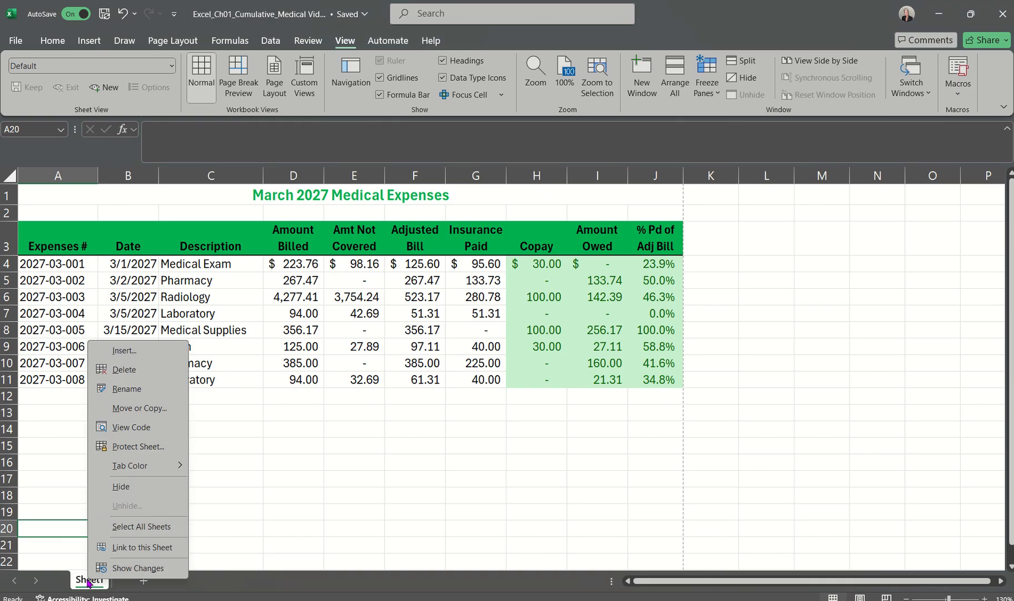
{"action": "left_click", "coordinate": [126, 388]}
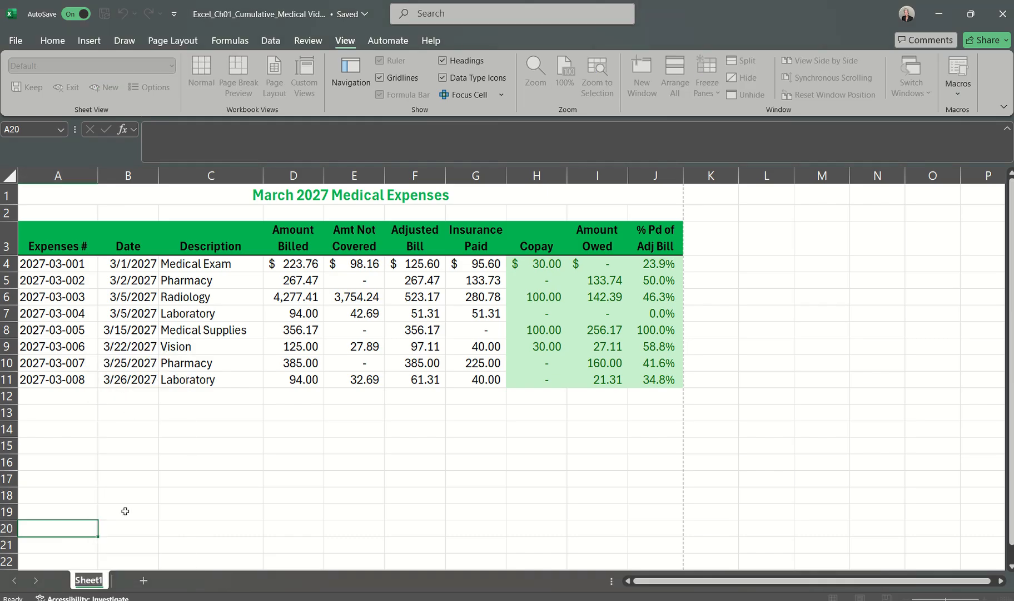
{"action": "type", "text": "March"}
{"action": "key", "text": "Return"}
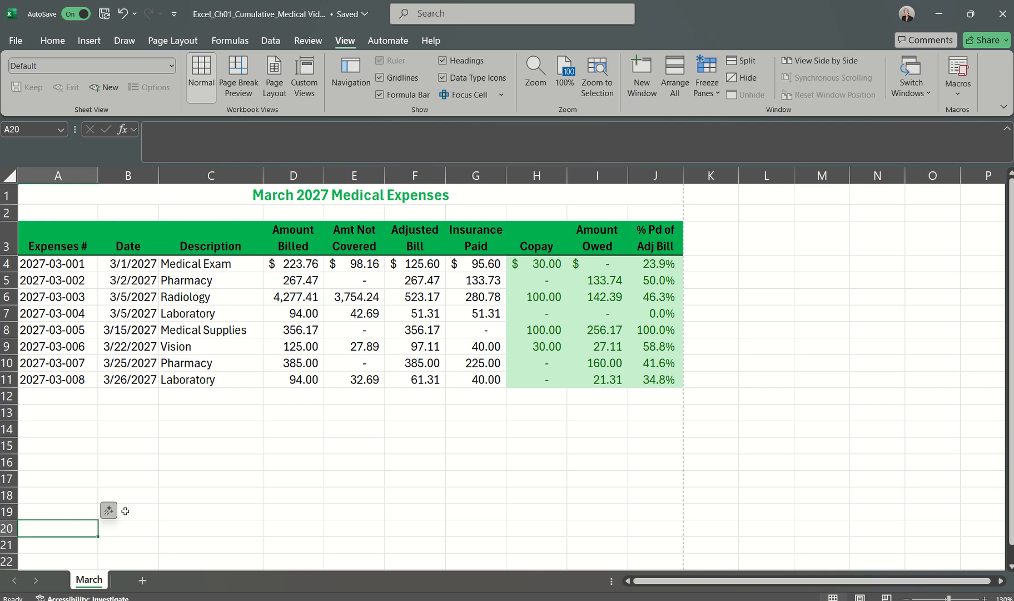
{"action": "right_click", "coordinate": [93, 581]}
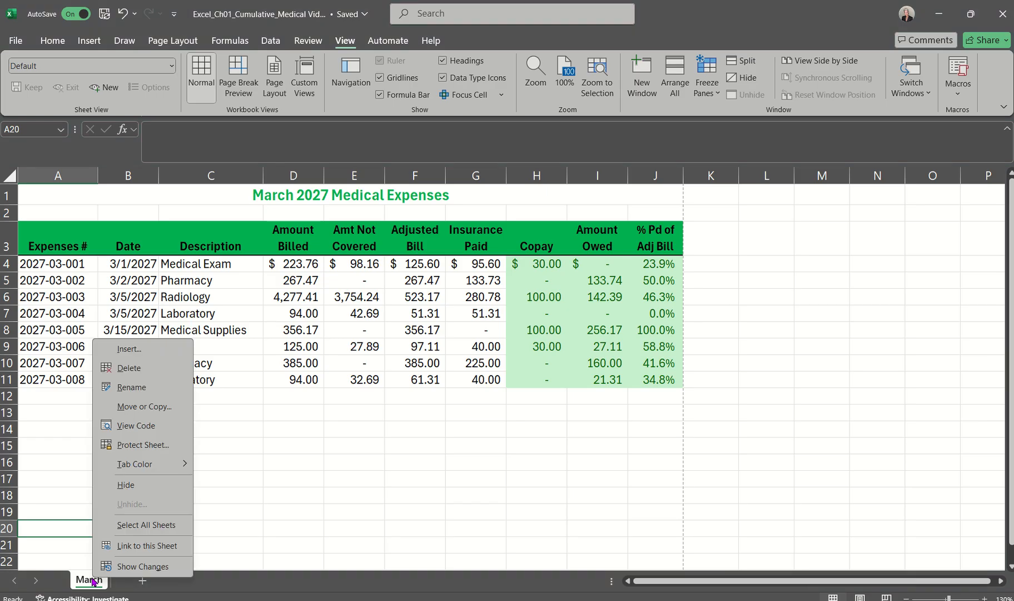
{"action": "left_click", "coordinate": [141, 408]}
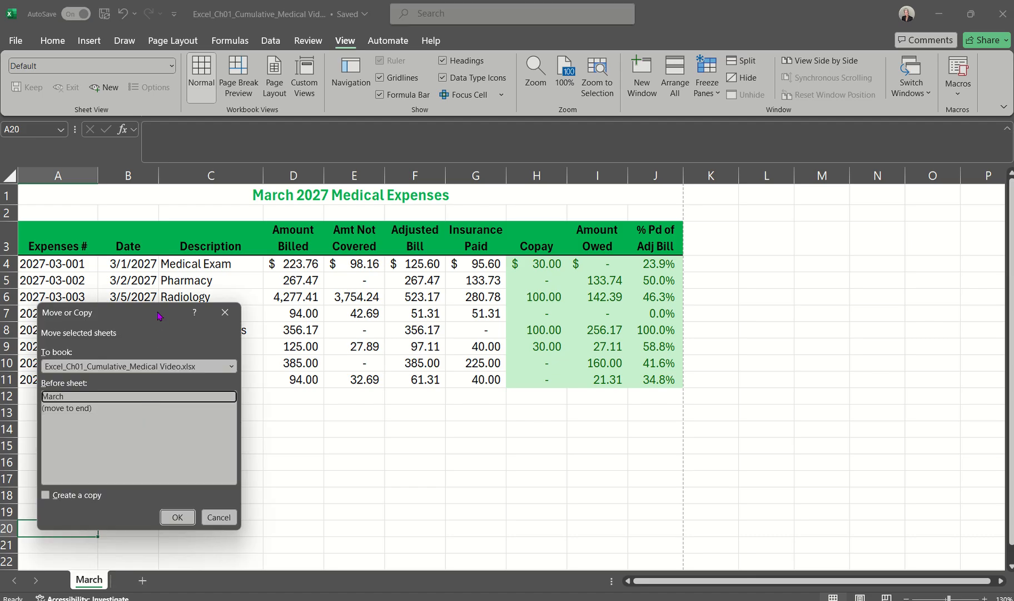
{"action": "left_click_drag", "start_coordinate": [159, 315], "coordinate": [314, 347]}
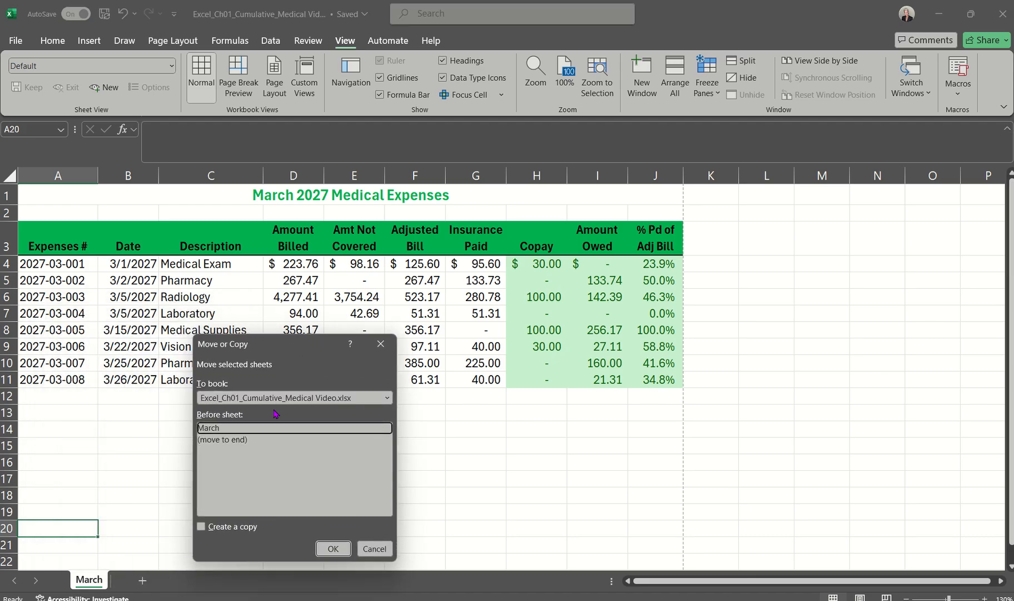
{"action": "left_click", "coordinate": [202, 526]}
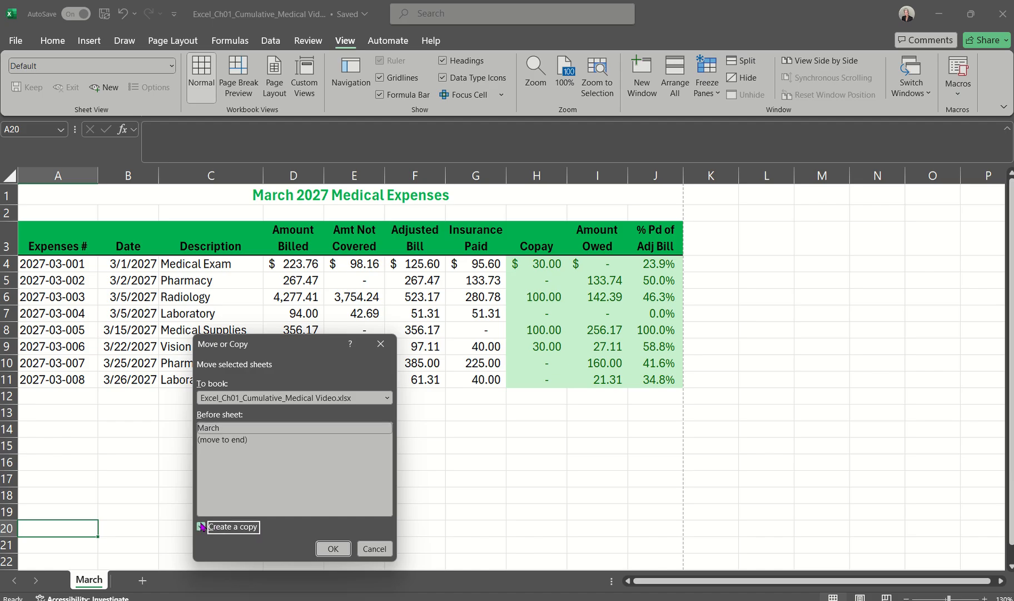
{"action": "left_click", "coordinate": [222, 440]}
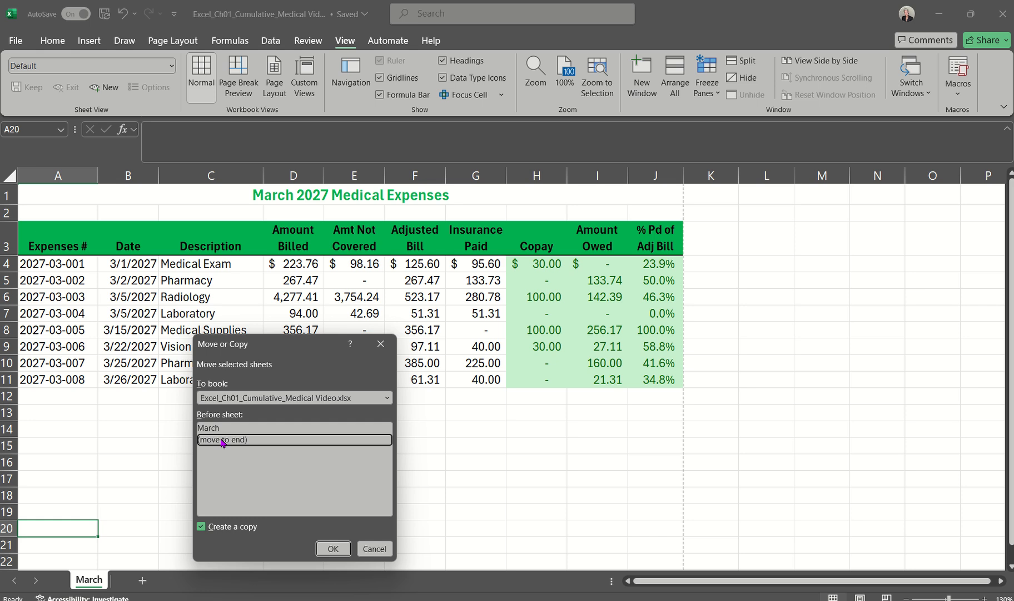
{"action": "left_click", "coordinate": [373, 548]}
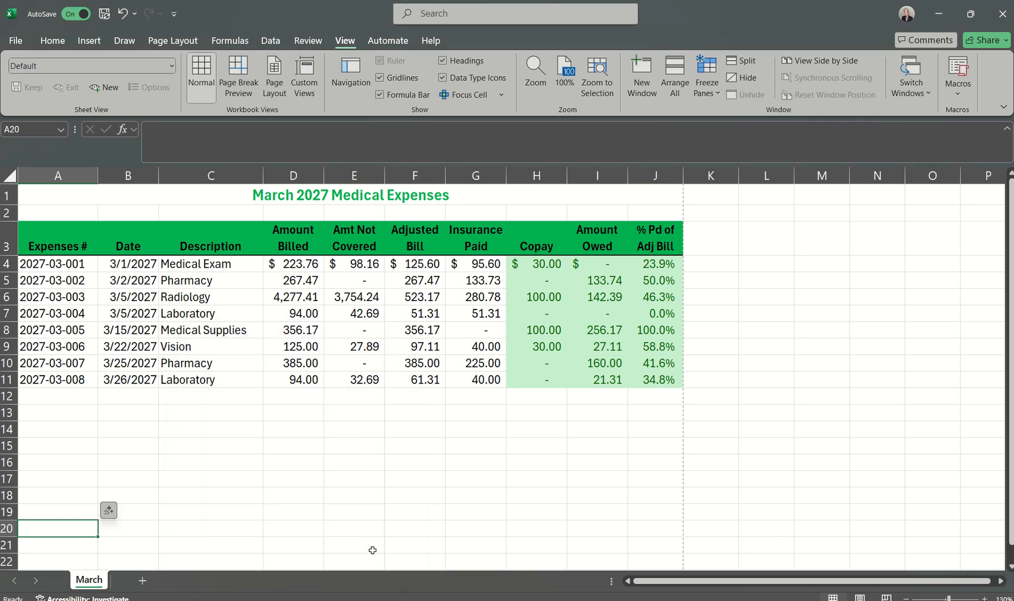
Step: Create a copy of the March worksheet at the end of the same workbook and compare the two sheets
{"action": "right_click", "coordinate": [82, 580]}
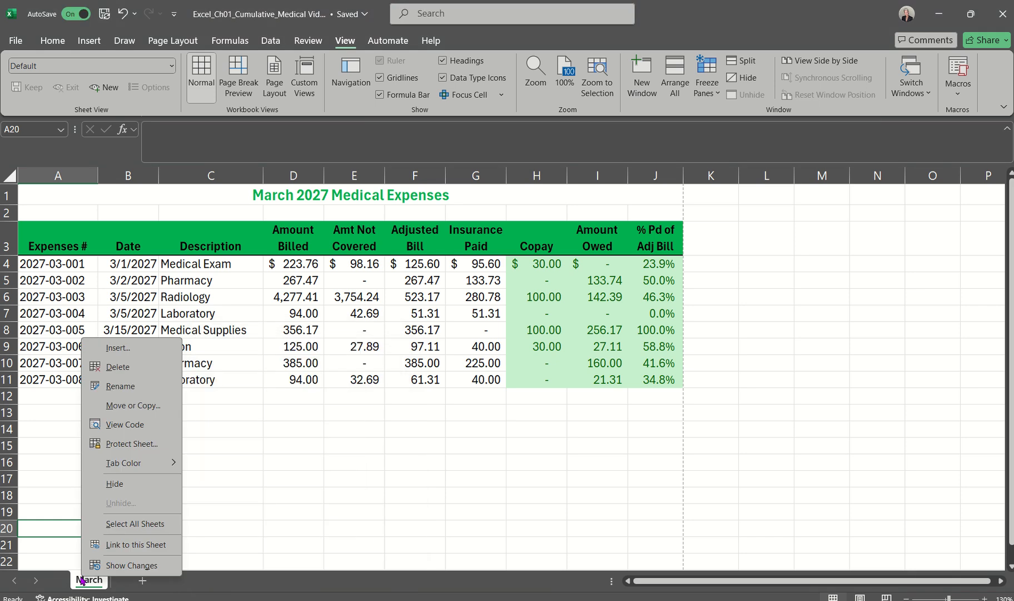
{"action": "left_click", "coordinate": [143, 406]}
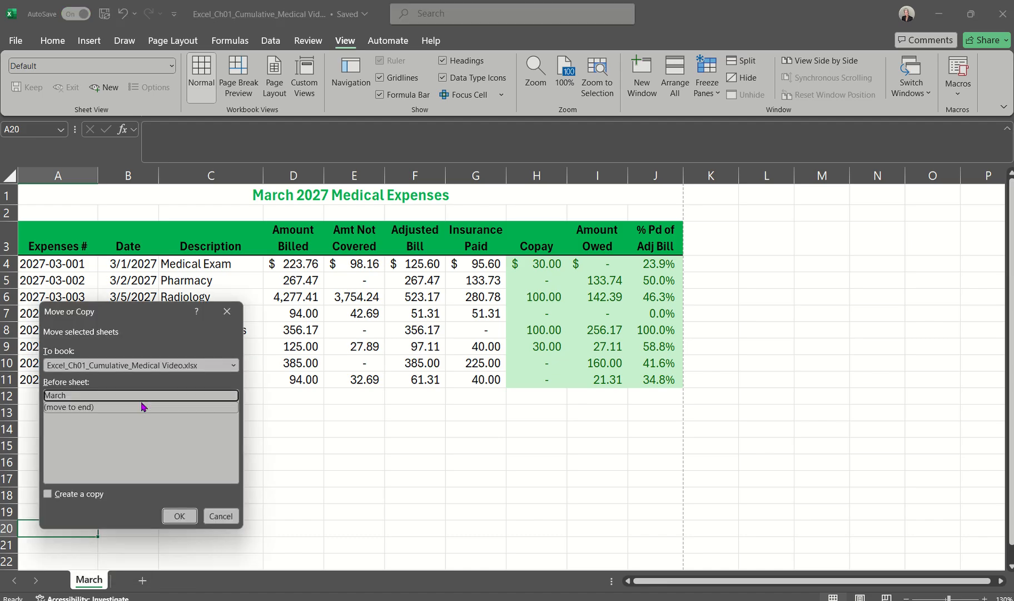
{"action": "left_click", "coordinate": [48, 495]}
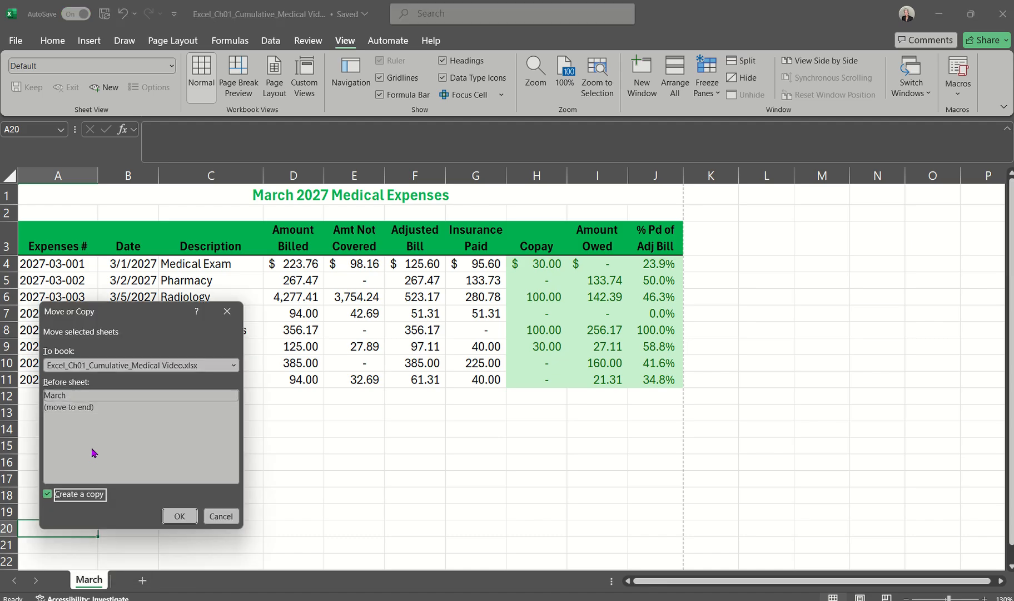
{"action": "left_click", "coordinate": [63, 408]}
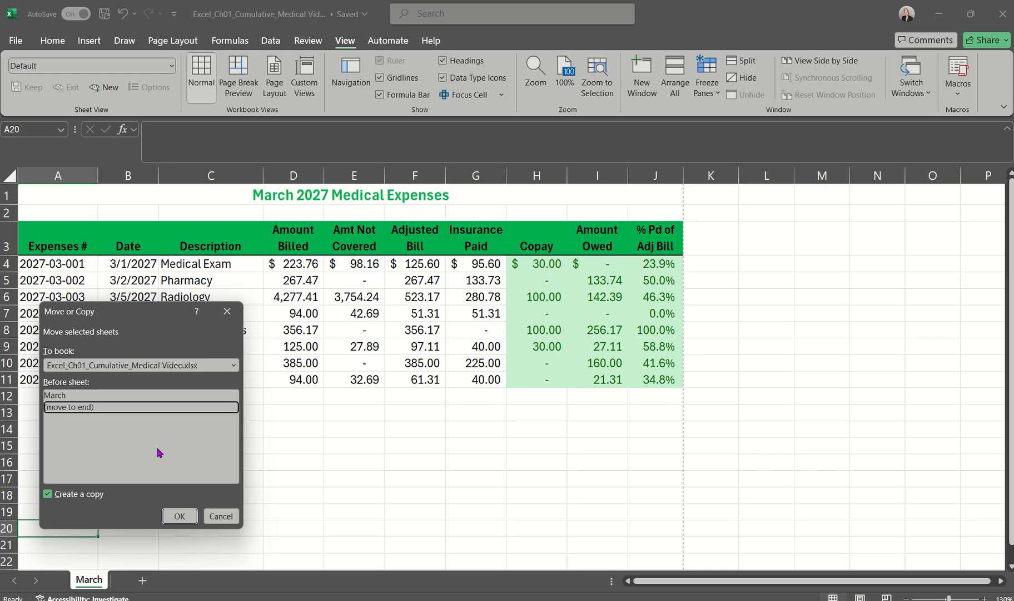
{"action": "left_click", "coordinate": [178, 514]}
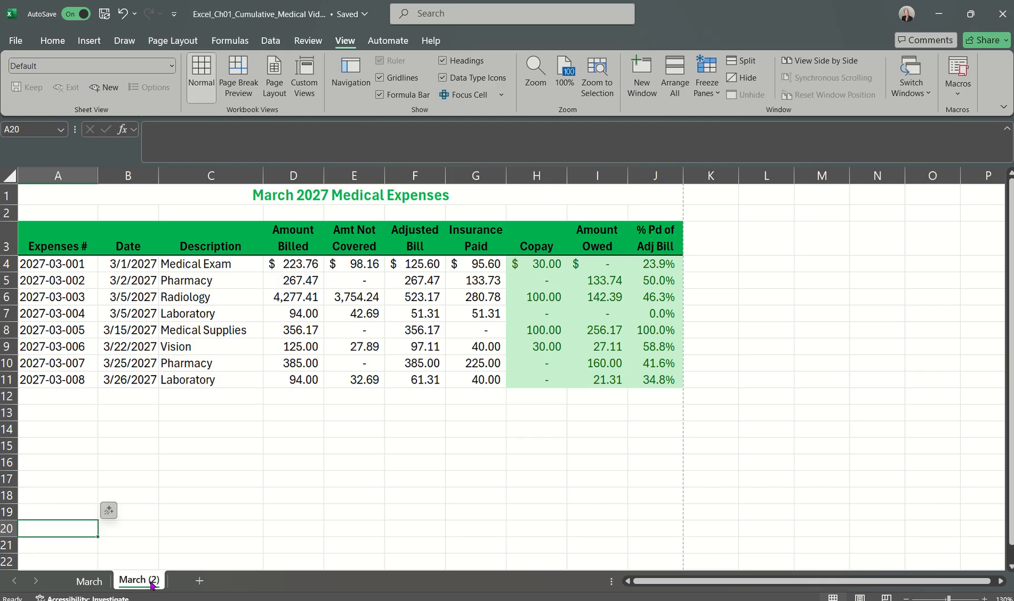
{"action": "left_click", "coordinate": [80, 581]}
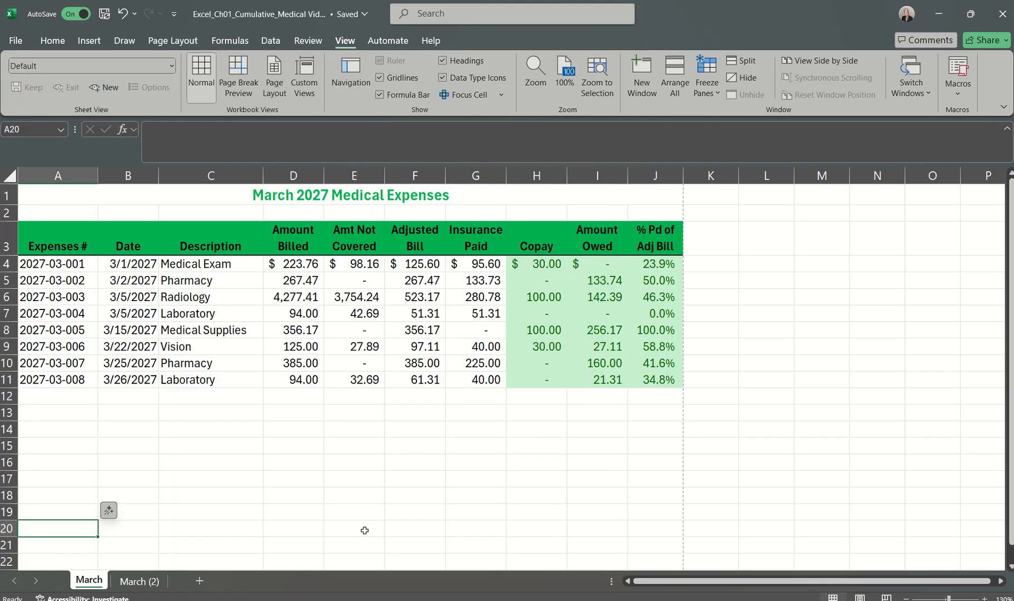
{"action": "left_click", "coordinate": [136, 582]}
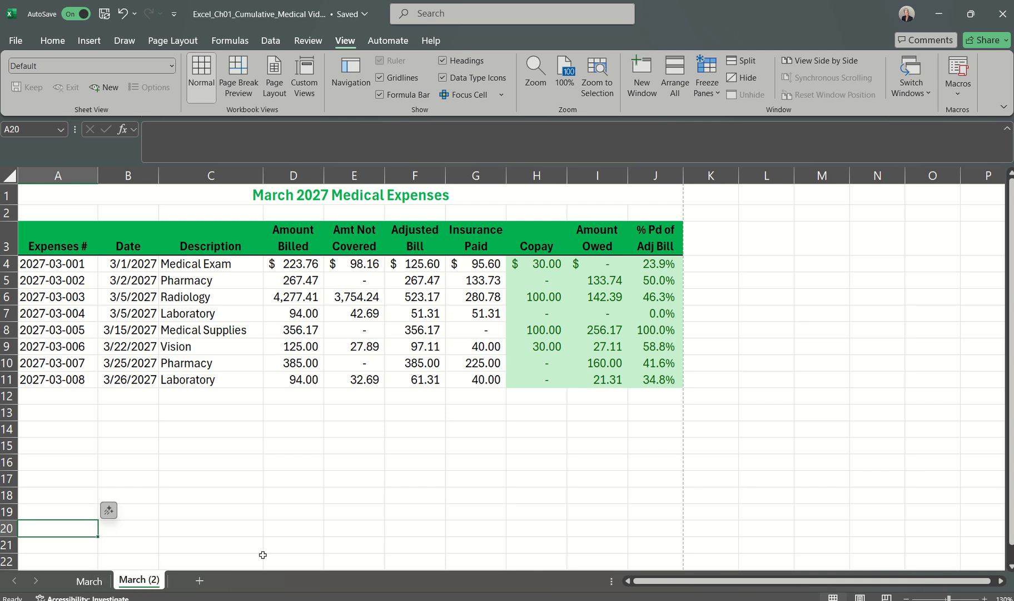
Step: Rename the duplicated March (2) worksheet as April
{"action": "right_click", "coordinate": [134, 582]}
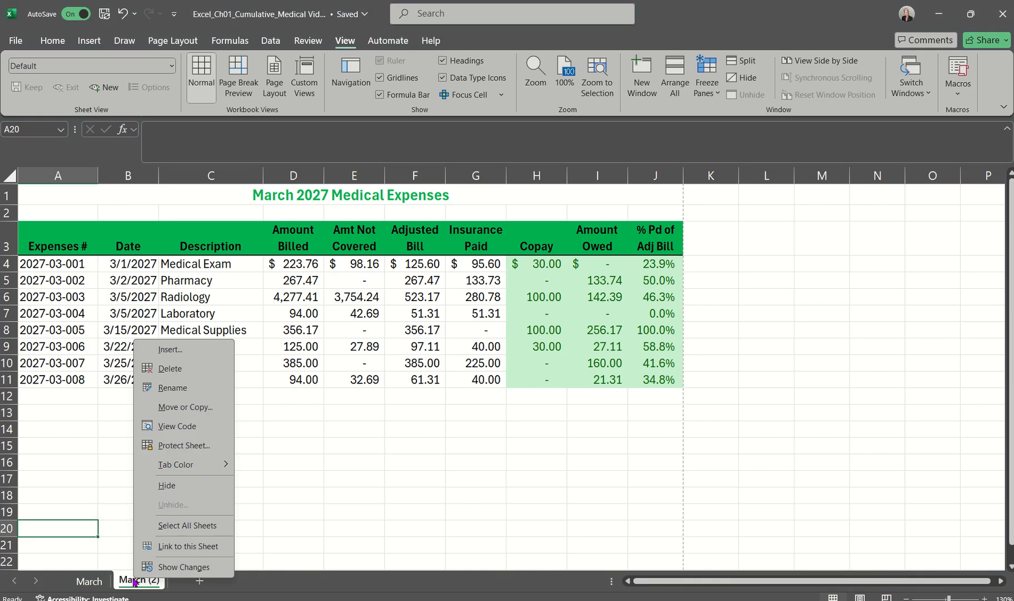
{"action": "left_click", "coordinate": [178, 389]}
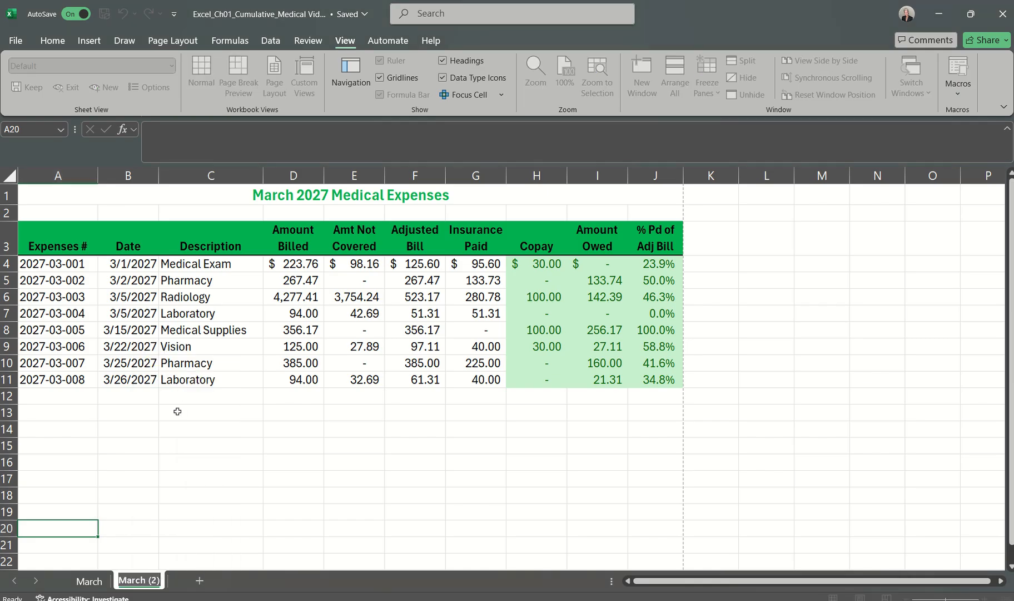
{"action": "type", "text": "Apr"}
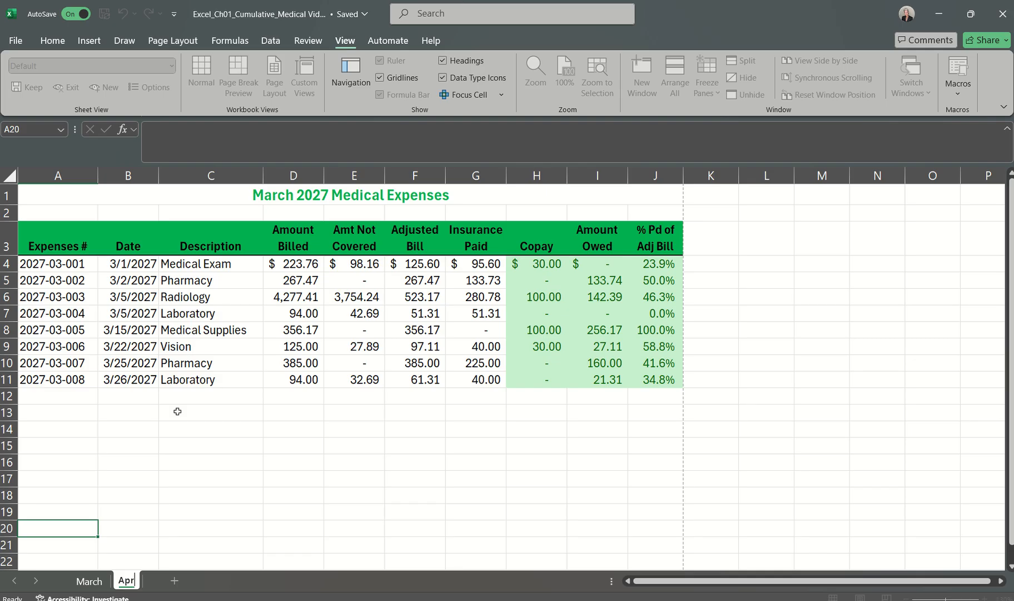
{"action": "type", "text": "il"}
{"action": "key", "text": "Return"}
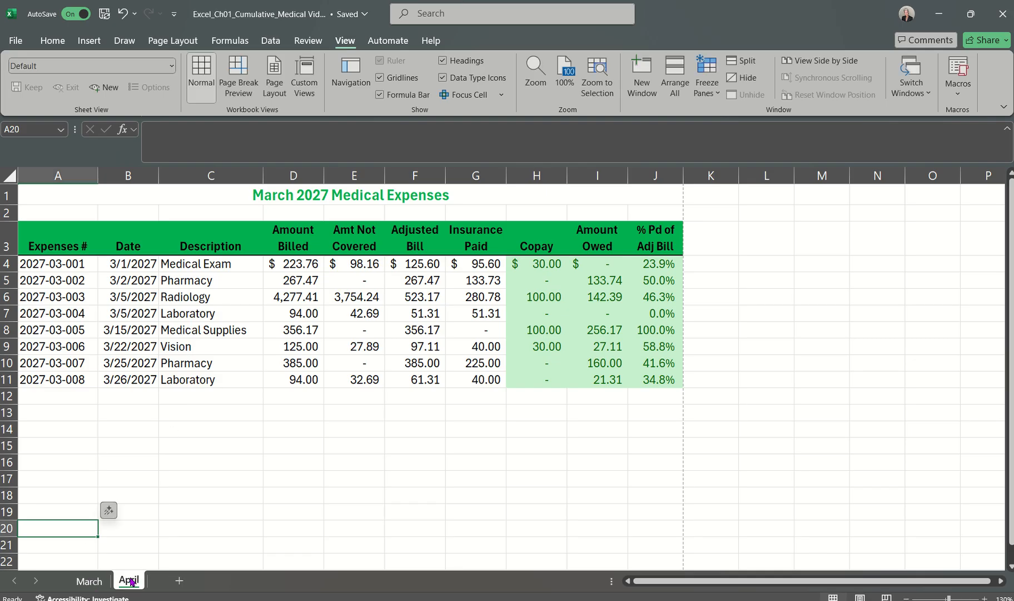
Step: Switch between the March and April worksheets, and move April ahead of March and back to its place after it
{"action": "left_click", "coordinate": [89, 581]}
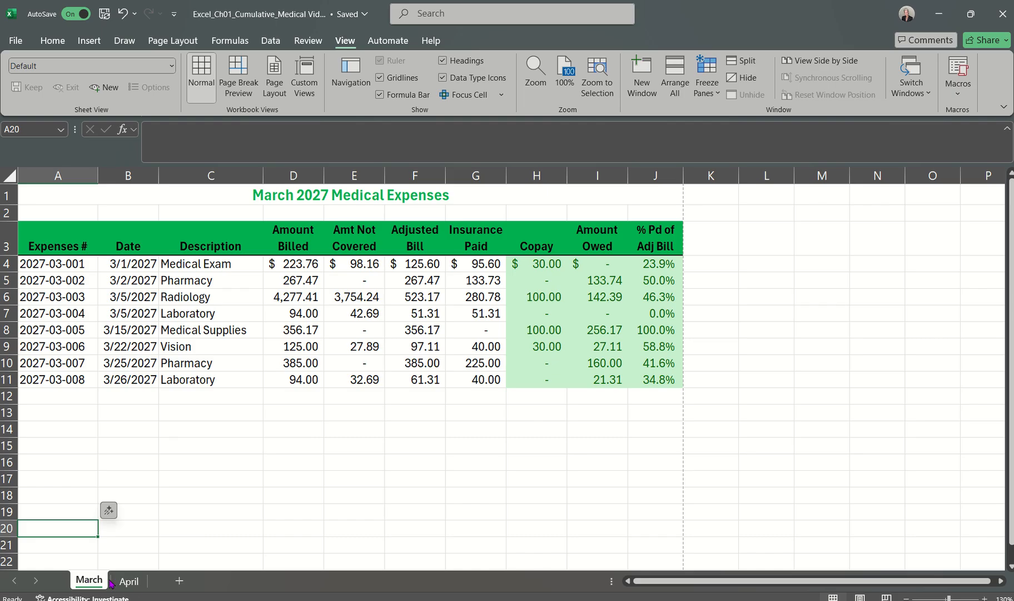
{"action": "left_click", "coordinate": [129, 581]}
{"action": "left_click", "coordinate": [86, 581]}
{"action": "left_click_drag", "start_coordinate": [136, 584], "coordinate": [71, 576]}
{"action": "left_click_drag", "start_coordinate": [84, 581], "coordinate": [165, 575]}
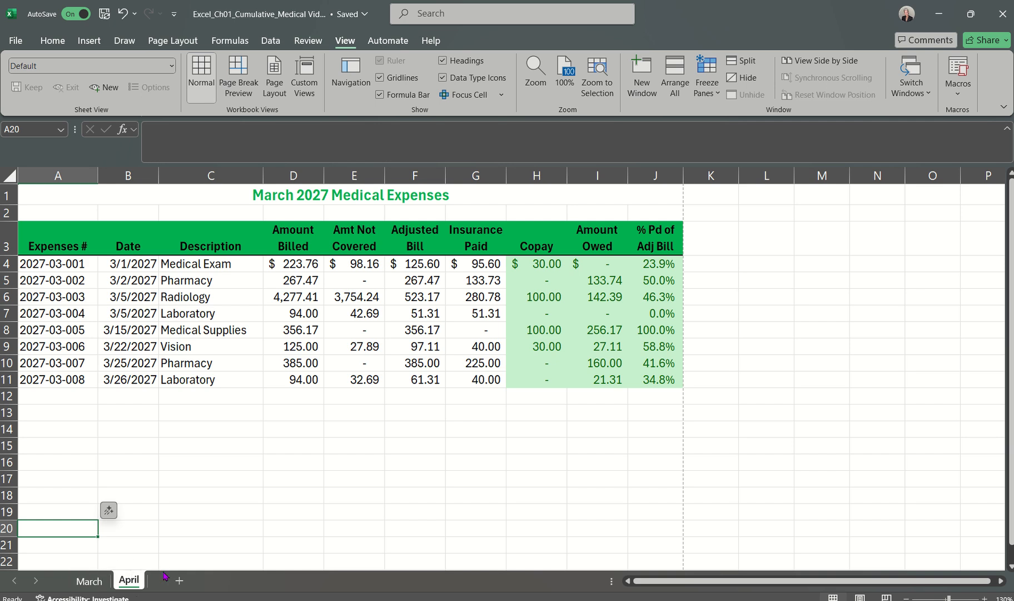
Step: Look at the tab color choices for the April worksheet and close them without applying a color
{"action": "right_click", "coordinate": [132, 584]}
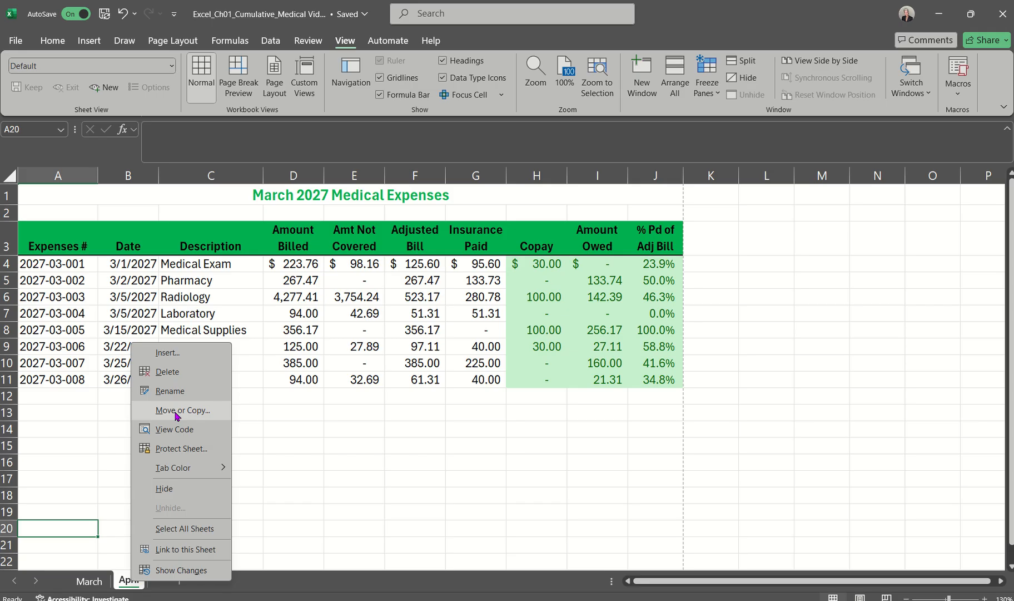
{"action": "mouse_move", "coordinate": [171, 468]}
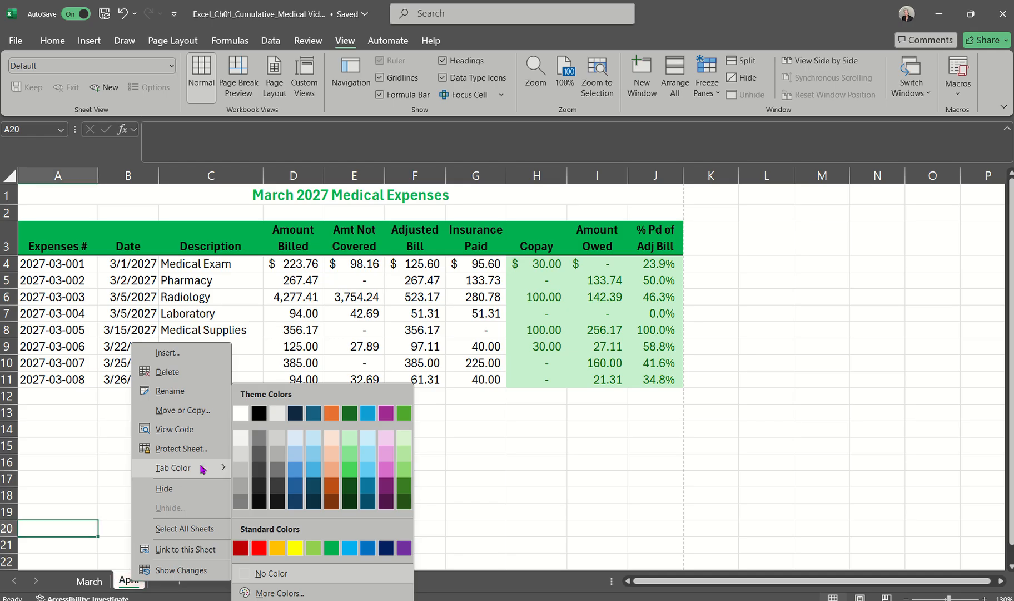
{"action": "left_click", "coordinate": [87, 455]}
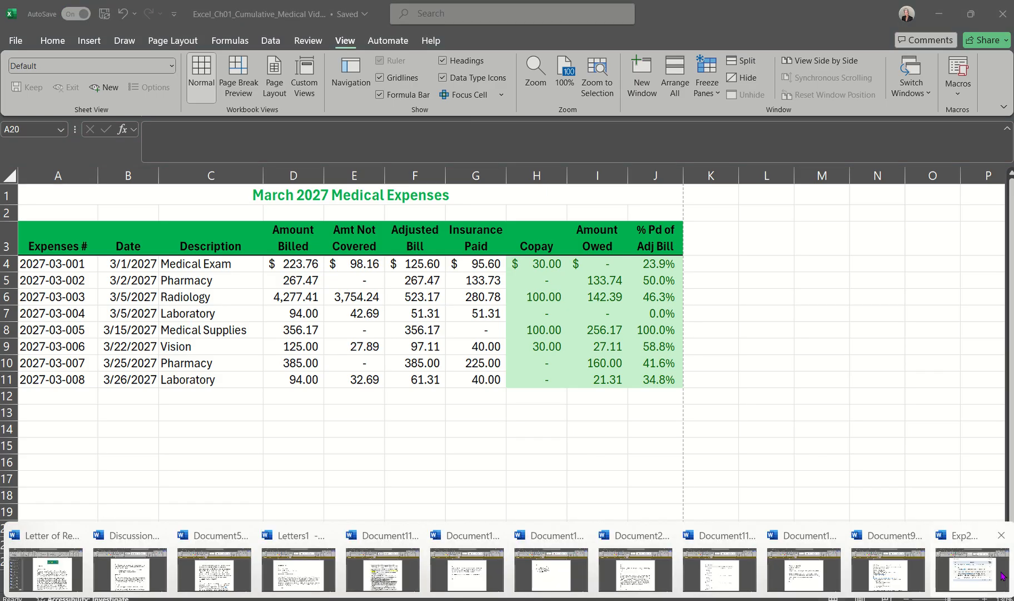
Step: Read step 26 about the April worksheet changes in the Word instructions and return to the Excel workbook
{"action": "left_click", "coordinate": [982, 562]}
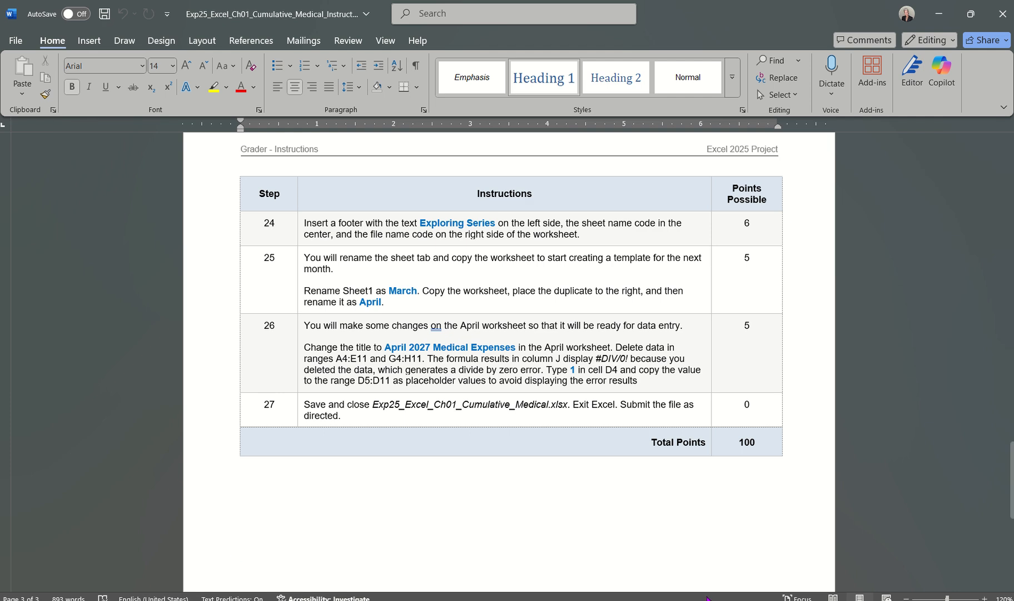
{"action": "mouse_move", "coordinate": [709, 596]}
{"action": "left_click", "coordinate": [791, 565]}
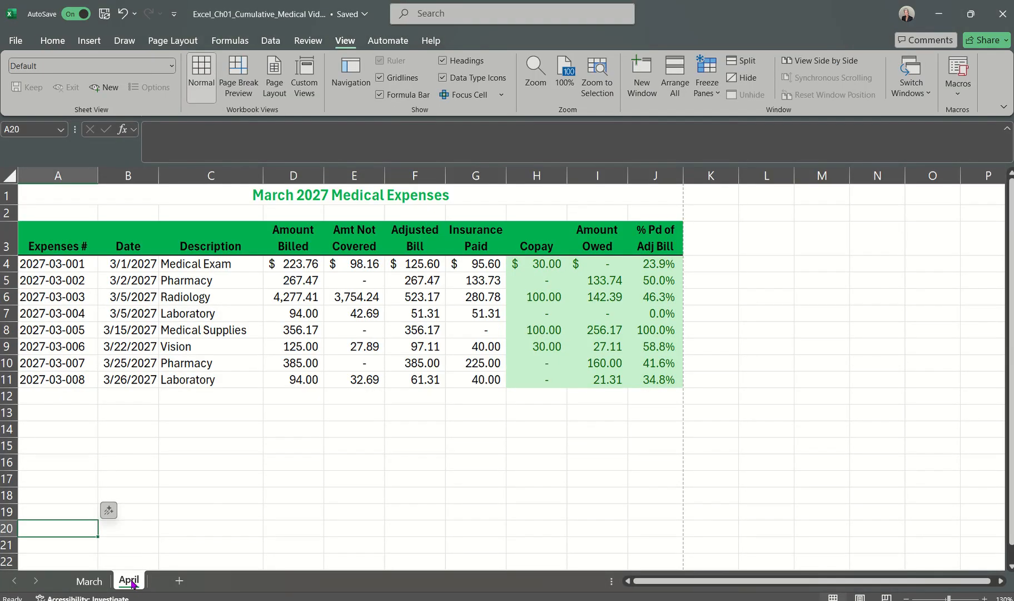
Step: Change the title in cell A1 of the April worksheet to April 2027 Medical Expenses, keeping the month bold
{"action": "left_click", "coordinate": [182, 199]}
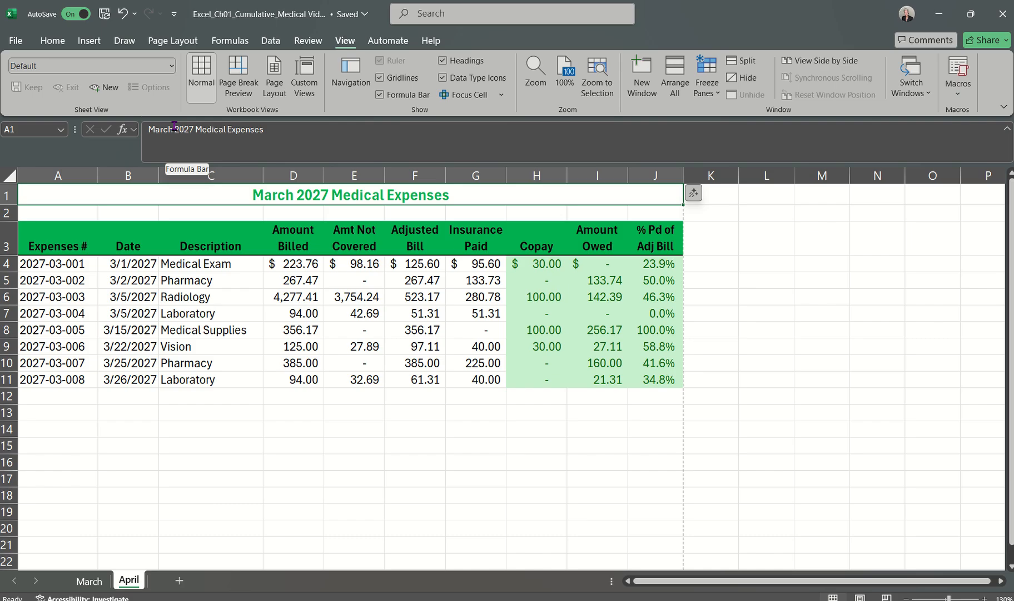
{"action": "left_click_drag", "start_coordinate": [174, 127], "coordinate": [136, 131]}
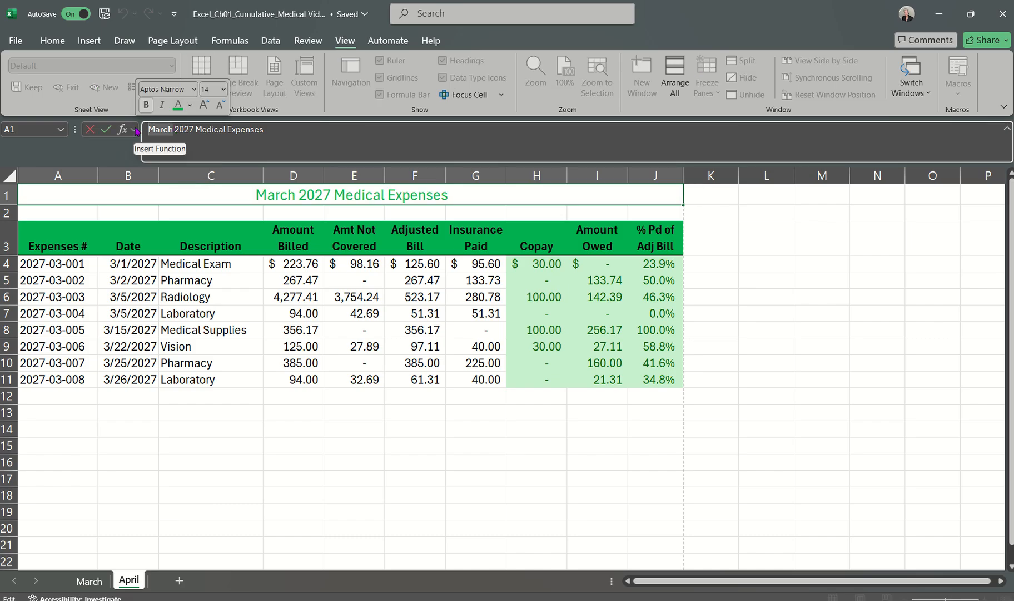
{"action": "type", "text": "April"}
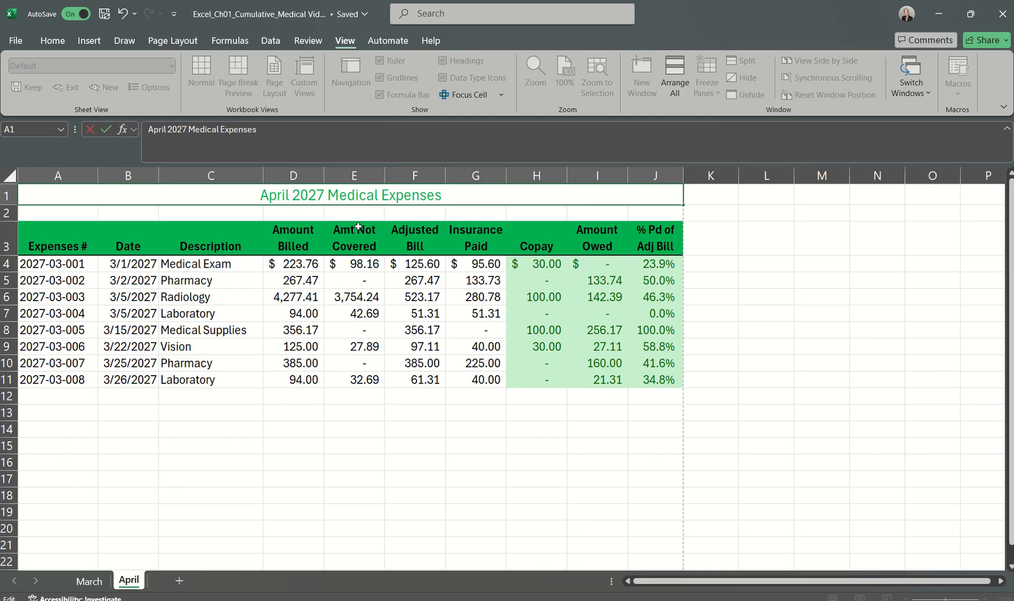
{"action": "key", "text": "BackSpace"}
{"action": "key", "text": "BackSpace"}
{"action": "key", "text": "BackSpace"}
{"action": "key", "text": "BackSpace"}
{"action": "key", "text": "BackSpace"}
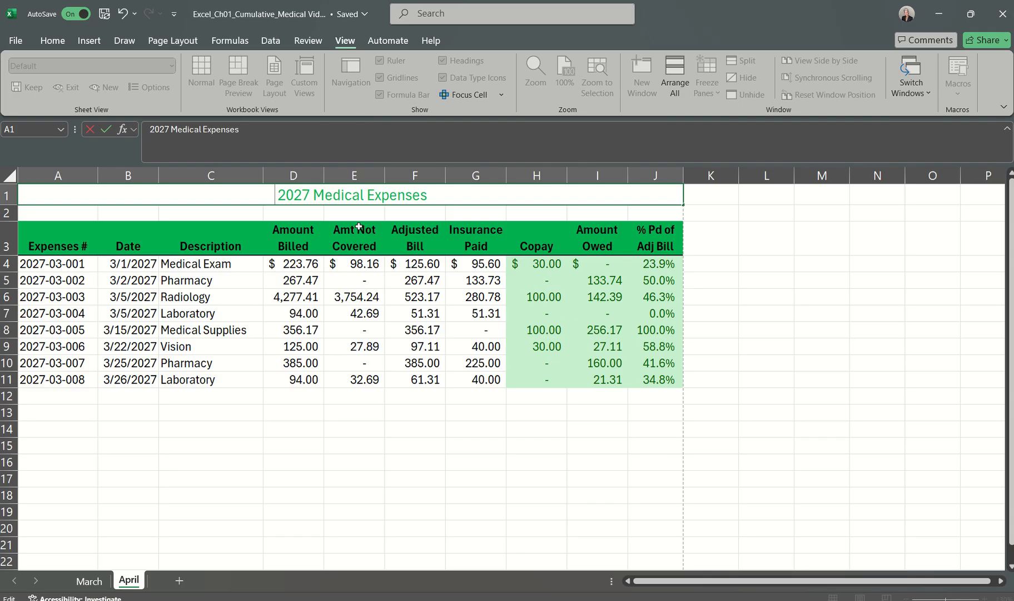
{"action": "type", "text": "A"}
{"action": "type", "text": "pri"}
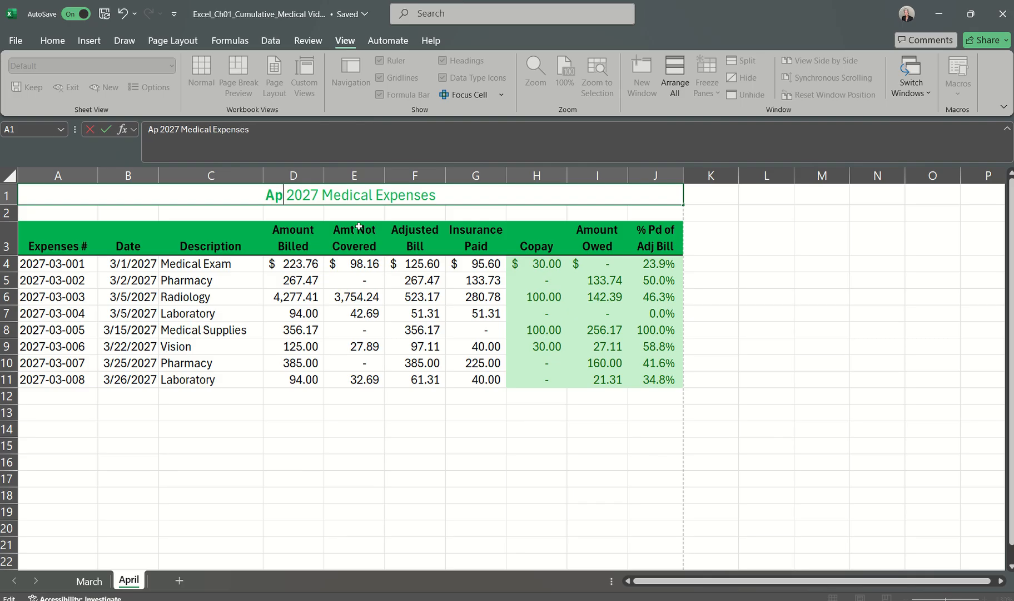
{"action": "key", "text": "BackSpace"}
{"action": "type", "text": "il"}
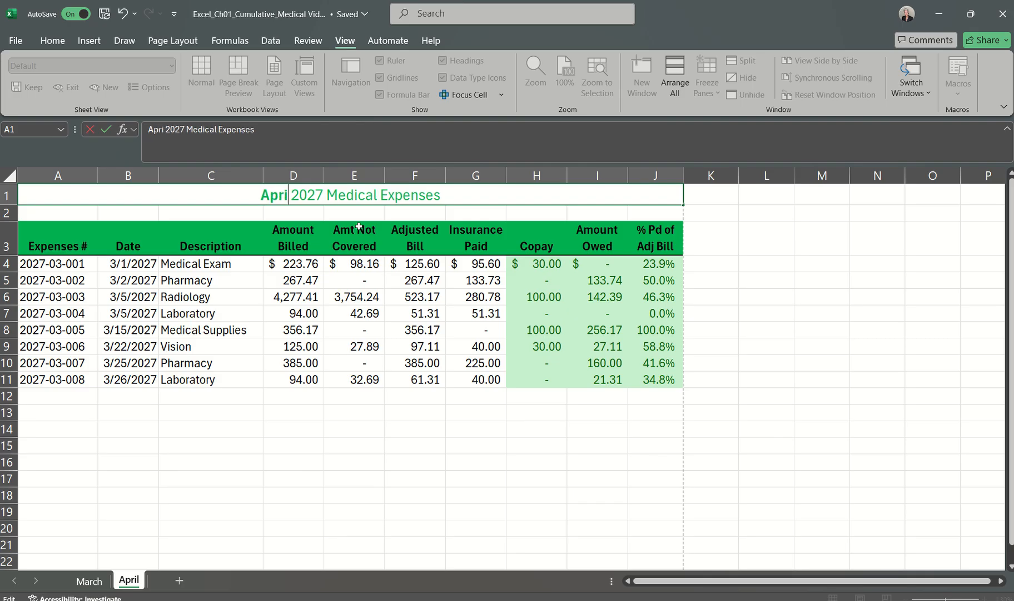
{"action": "key", "text": "Return"}
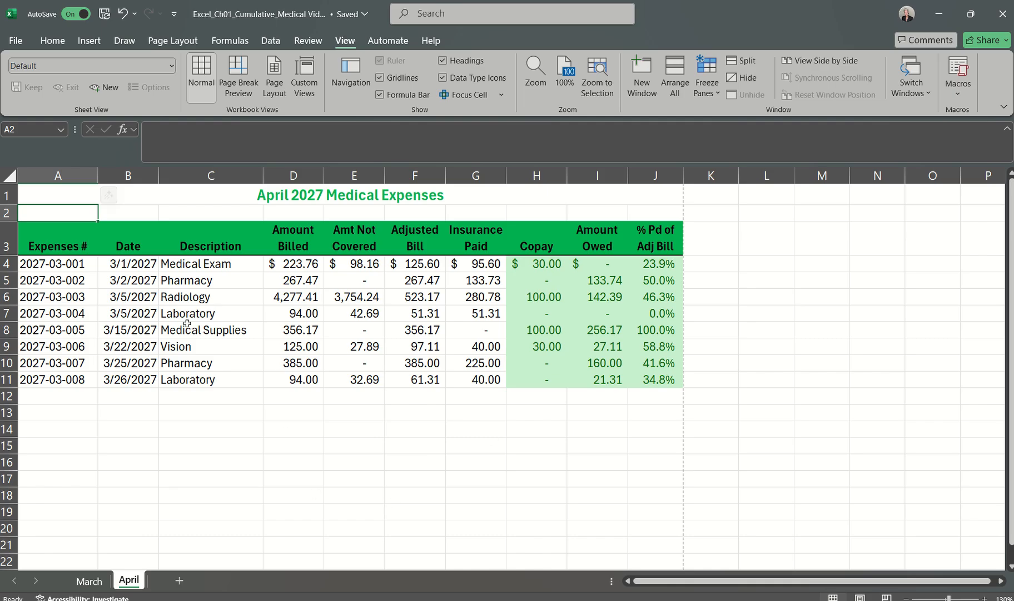
Step: Delete the data in the range A4:E11 on the April worksheet
{"action": "left_click", "coordinate": [52, 265]}
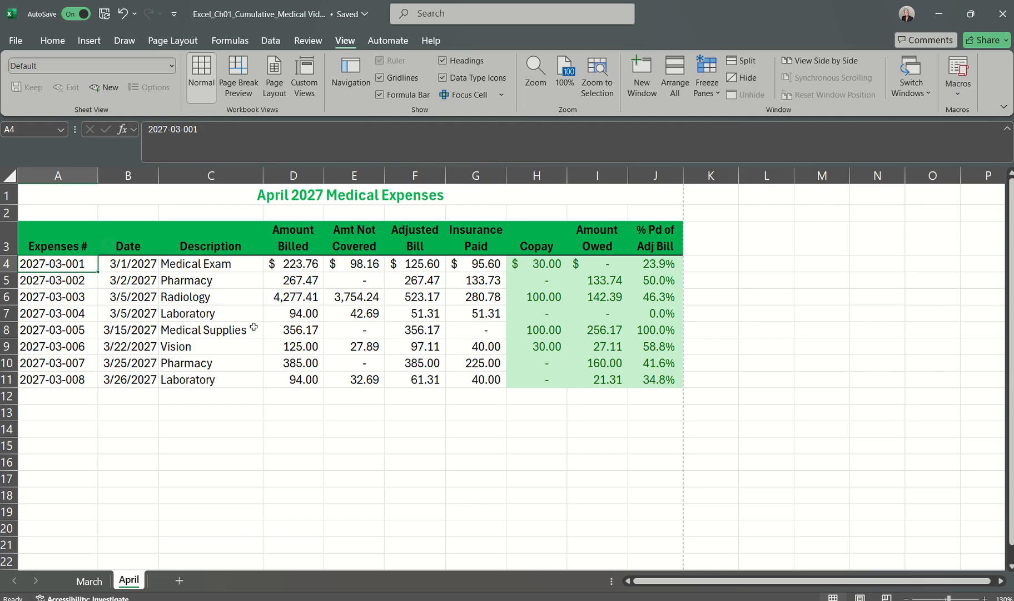
{"action": "left_click", "coordinate": [364, 381]}
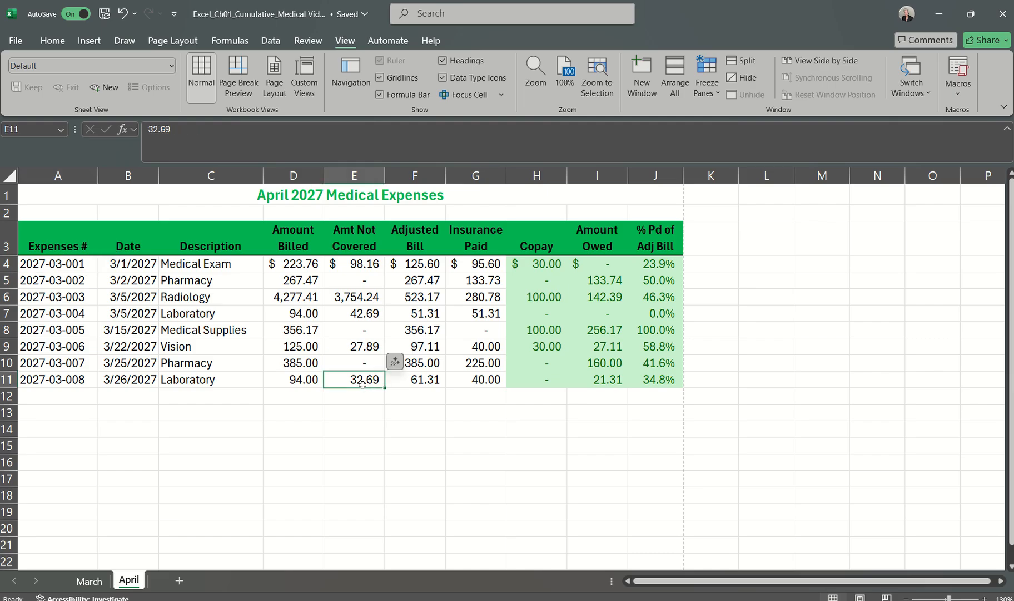
{"action": "left_click_drag", "start_coordinate": [71, 264], "coordinate": [336, 382]}
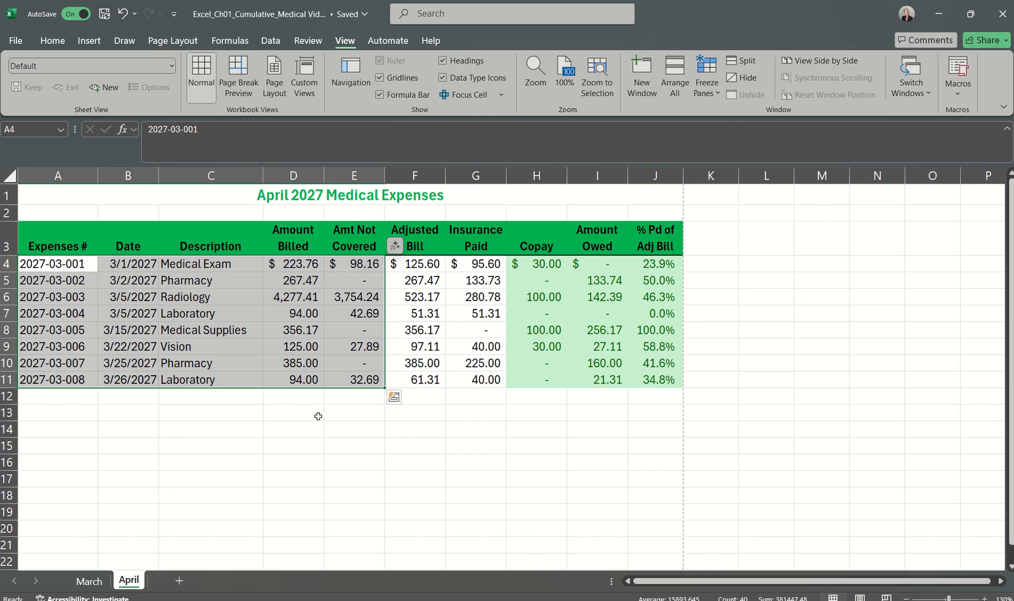
{"action": "key", "text": "Delete"}
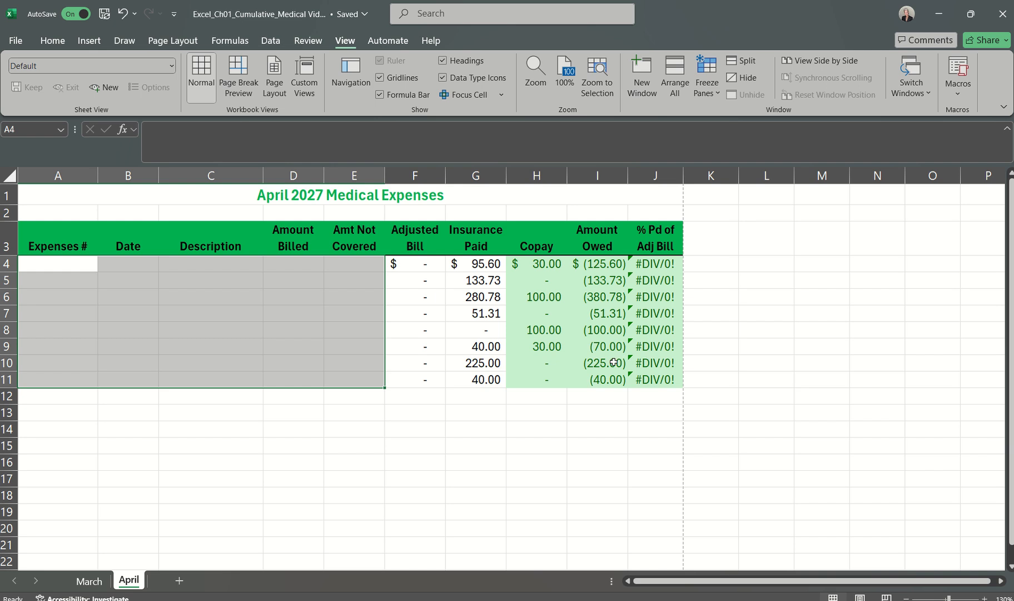
Step: Delete the insurance paid and copay data in the range G4:H11 on the April worksheet
{"action": "left_click", "coordinate": [470, 265]}
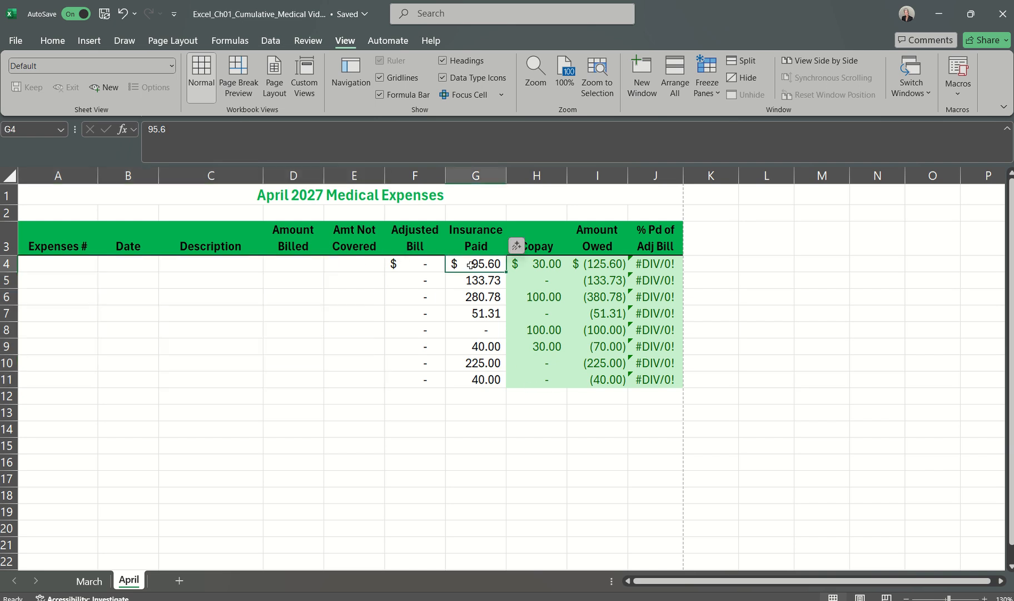
{"action": "left_click", "coordinate": [552, 380]}
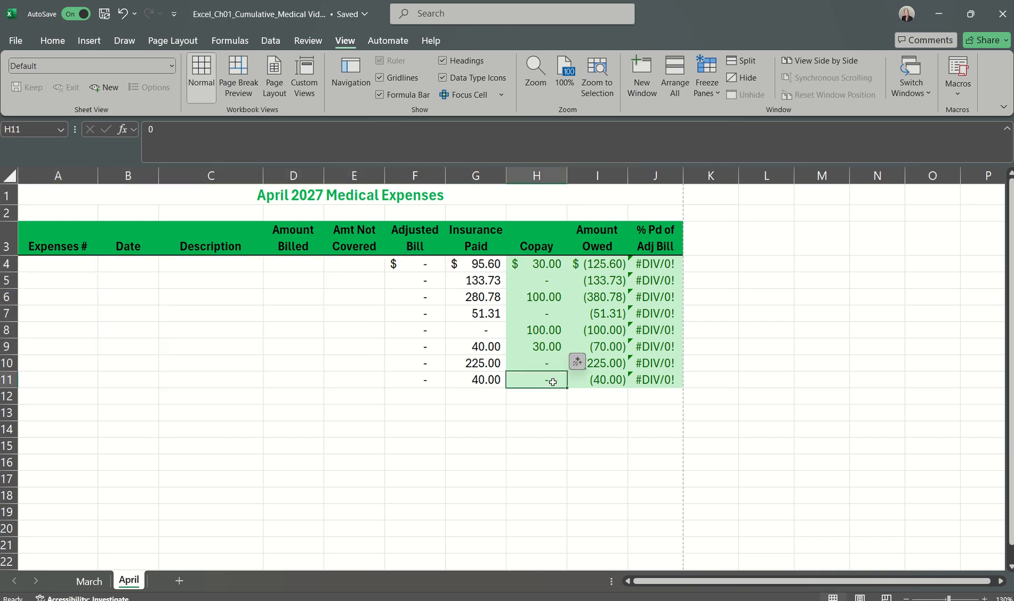
{"action": "left_click_drag", "start_coordinate": [488, 264], "coordinate": [541, 381]}
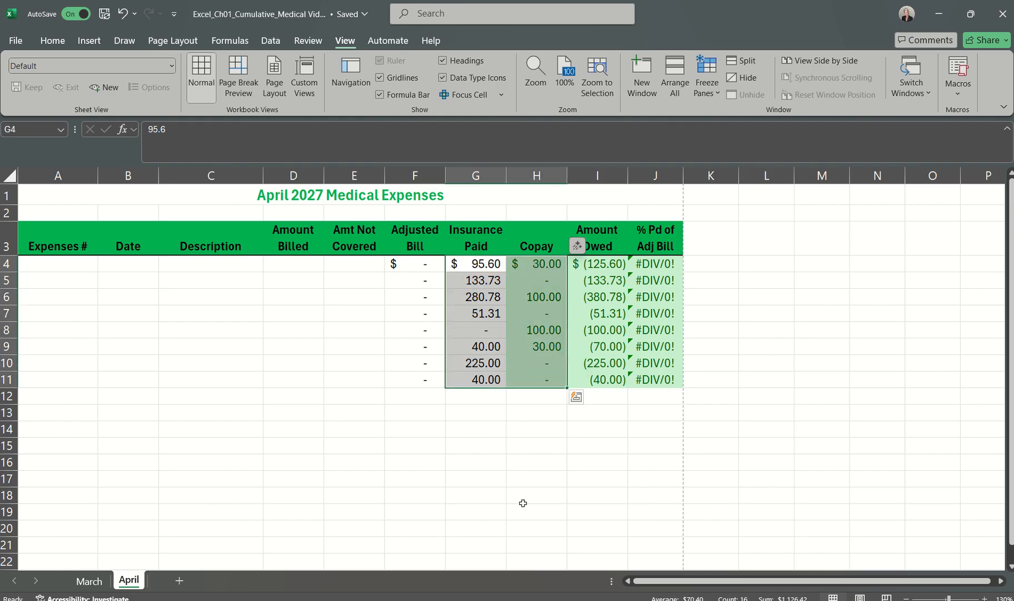
{"action": "key", "text": "Delete"}
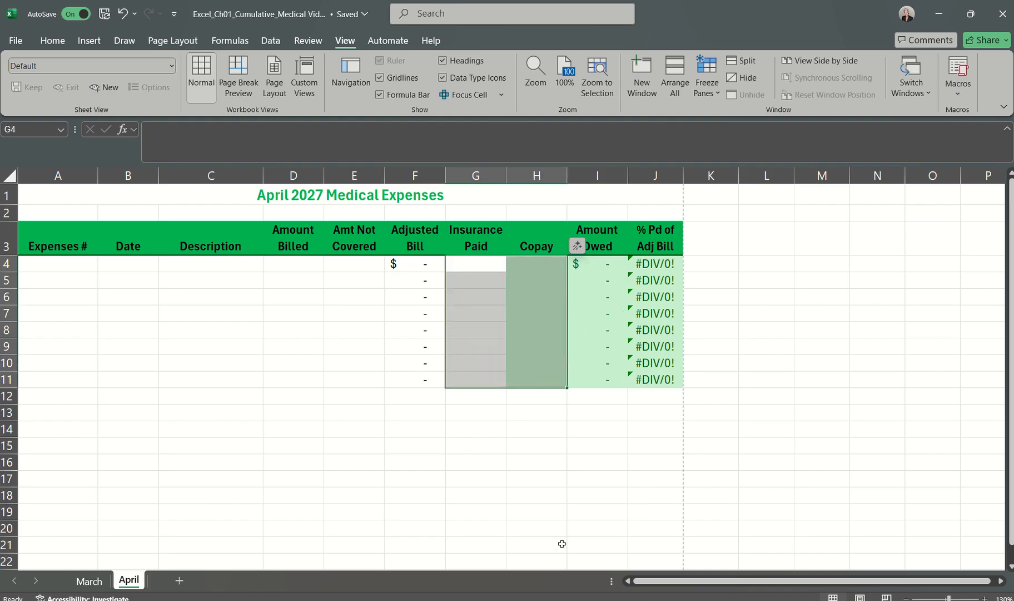
{"action": "left_click", "coordinate": [525, 428]}
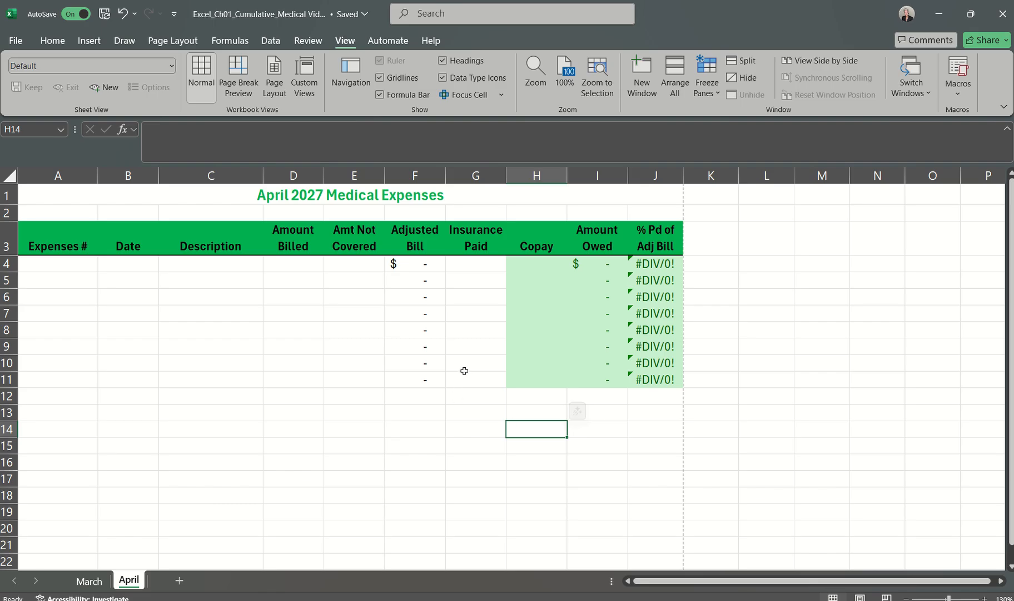
Step: Inspect the formulas in cells F4, I4 and J4 of the April worksheet
{"action": "left_click", "coordinate": [413, 263]}
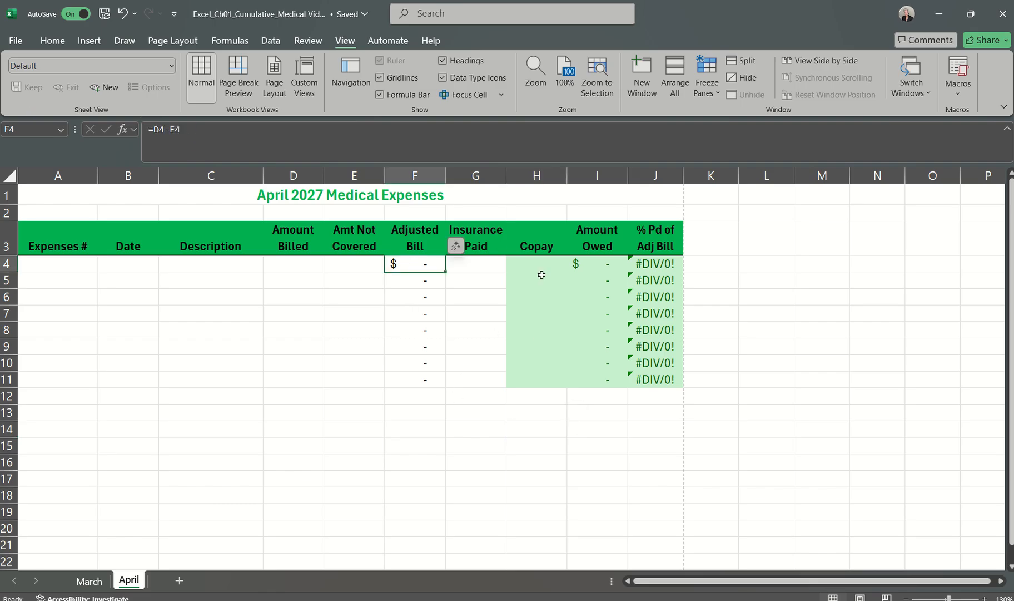
{"action": "left_click", "coordinate": [604, 263]}
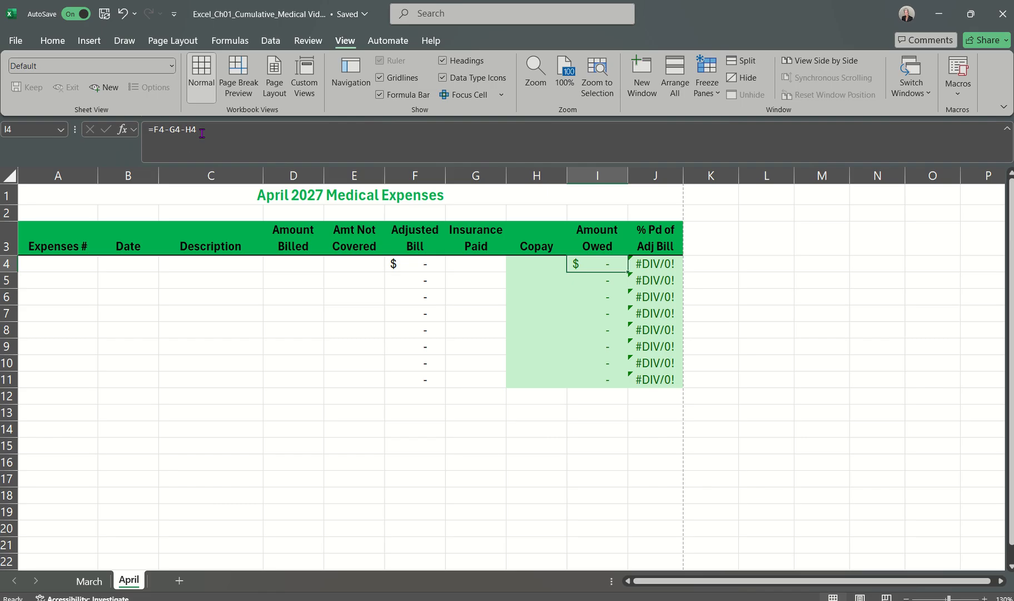
{"action": "left_click", "coordinate": [645, 270]}
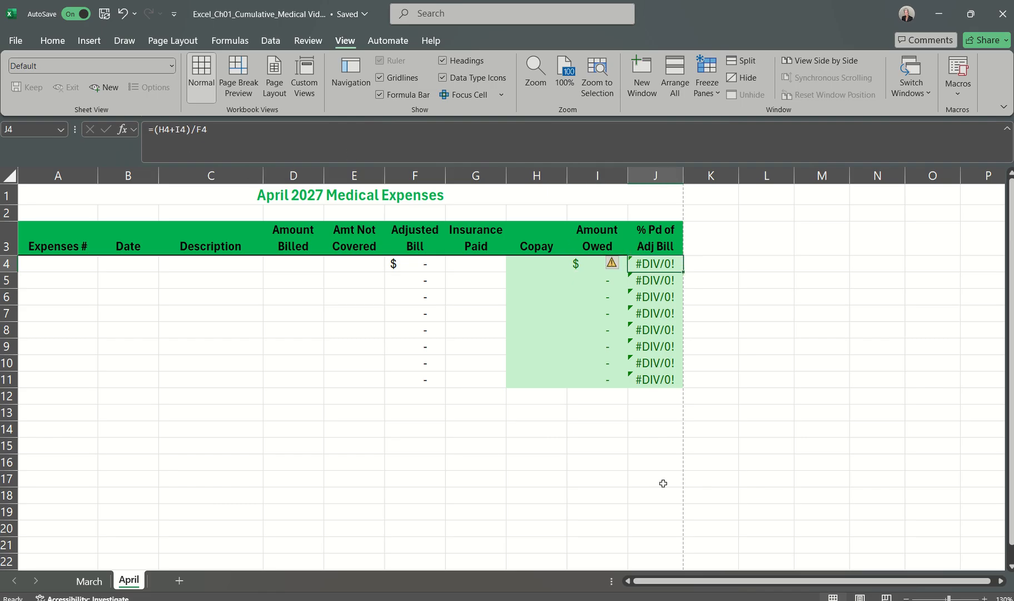
Step: Check the step 26 placeholder value instructions in the Word document and return to the Excel workbook
{"action": "left_click", "coordinate": [645, 600]}
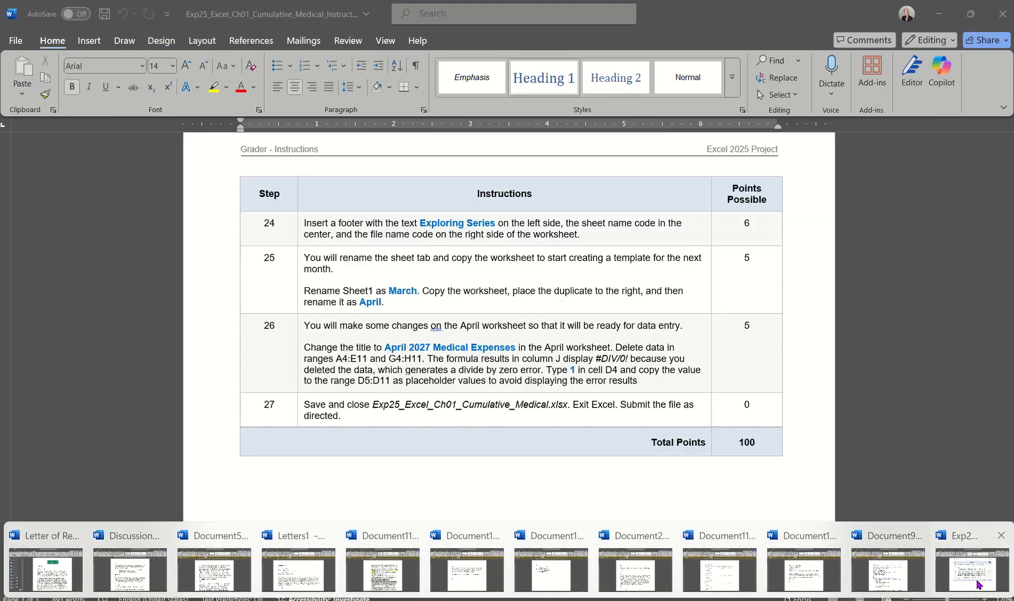
{"action": "left_click", "coordinate": [979, 584]}
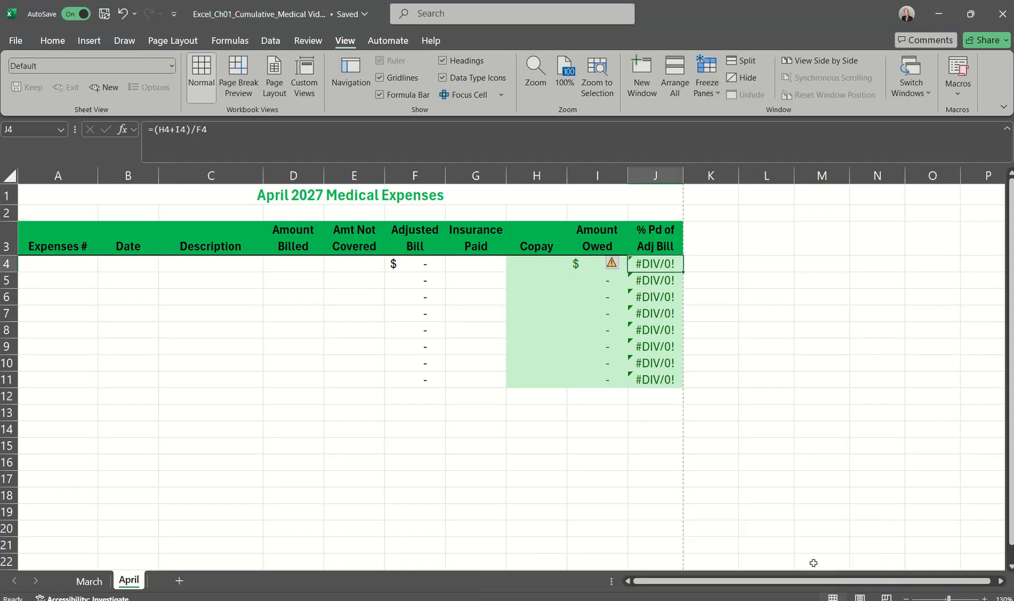
{"action": "left_click", "coordinate": [825, 576]}
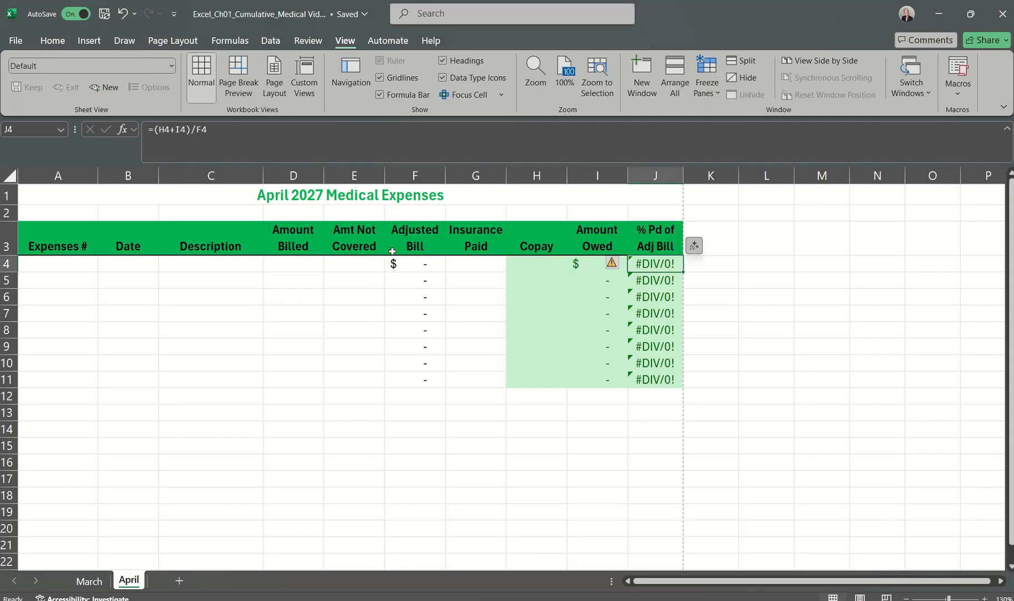
Step: Enter the placeholder value 1 in cell D4 of the April worksheet and fill it down through D11
{"action": "left_click", "coordinate": [295, 265]}
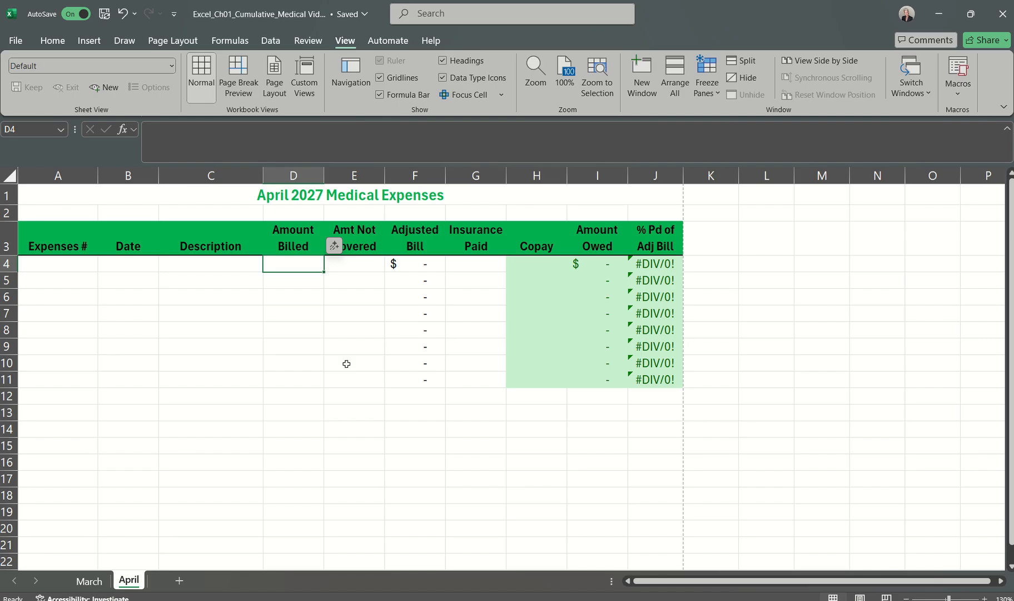
{"action": "type", "text": "1"}
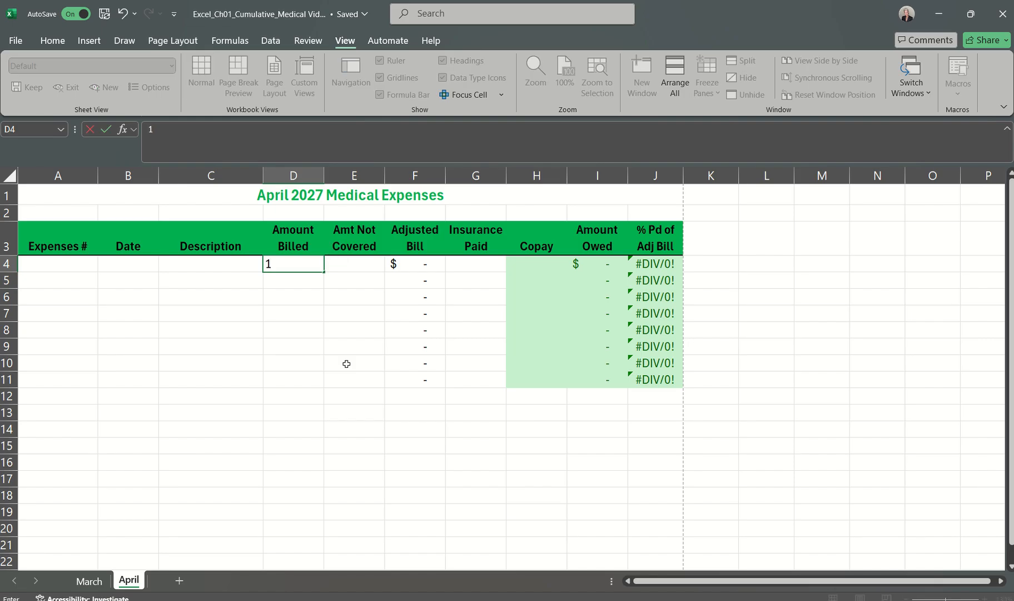
{"action": "left_click", "coordinate": [106, 129]}
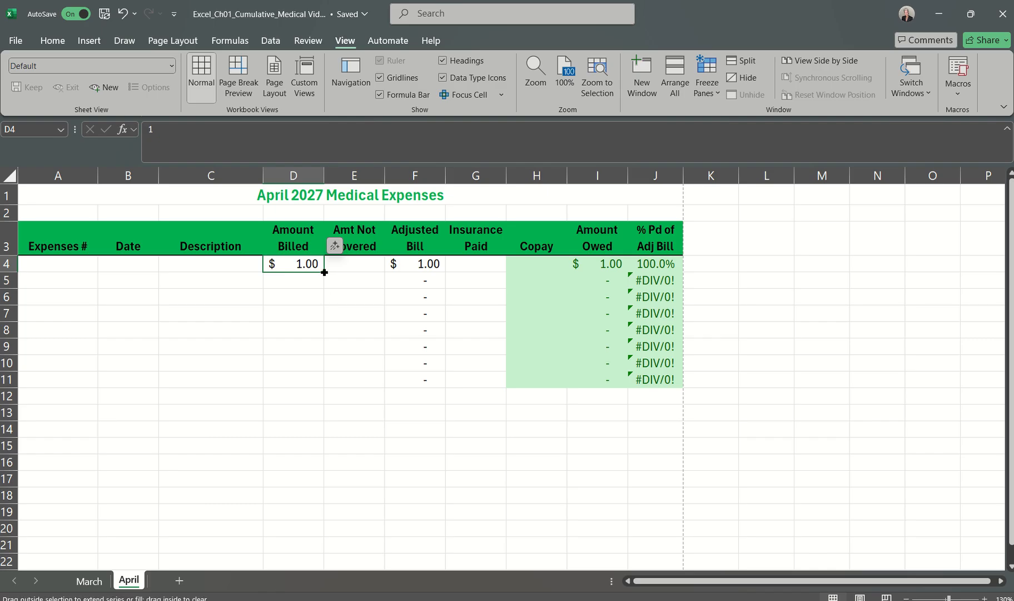
{"action": "left_click_drag", "start_coordinate": [324, 272], "coordinate": [310, 387]}
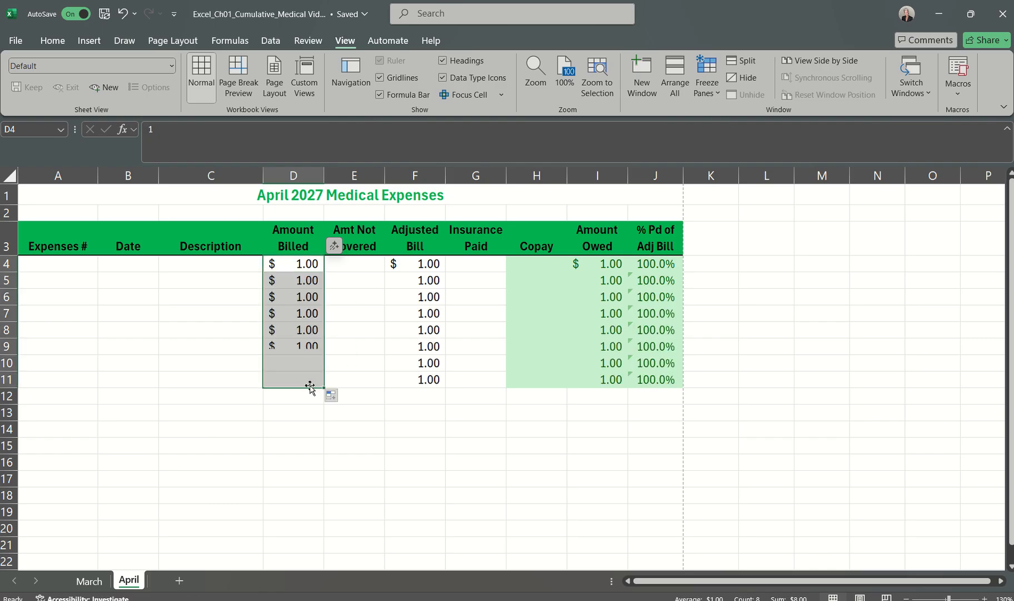
{"action": "left_click", "coordinate": [349, 461]}
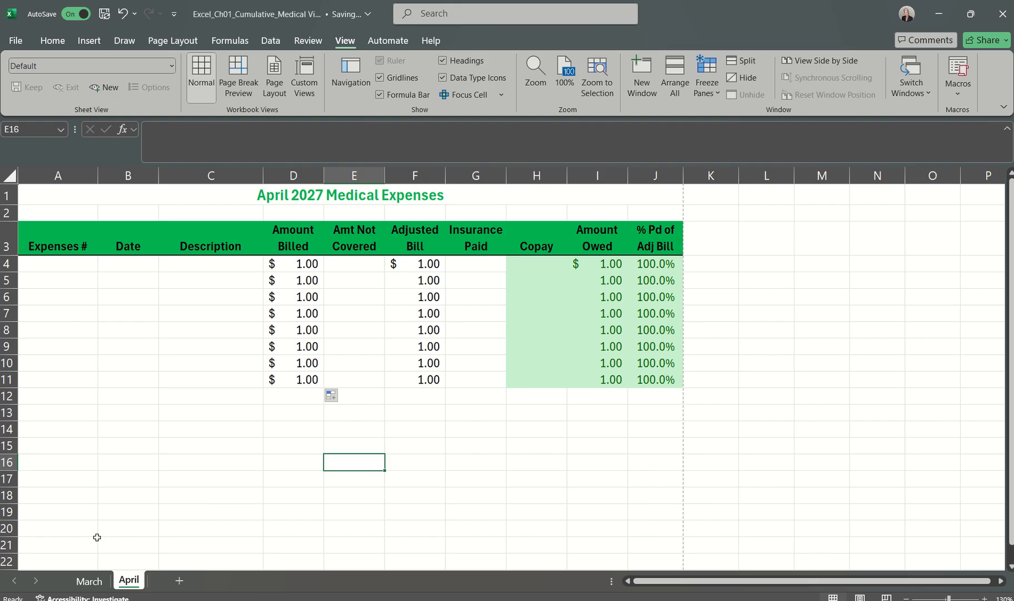
Step: Save the workbook and check the March worksheet in print preview
{"action": "left_click", "coordinate": [90, 580]}
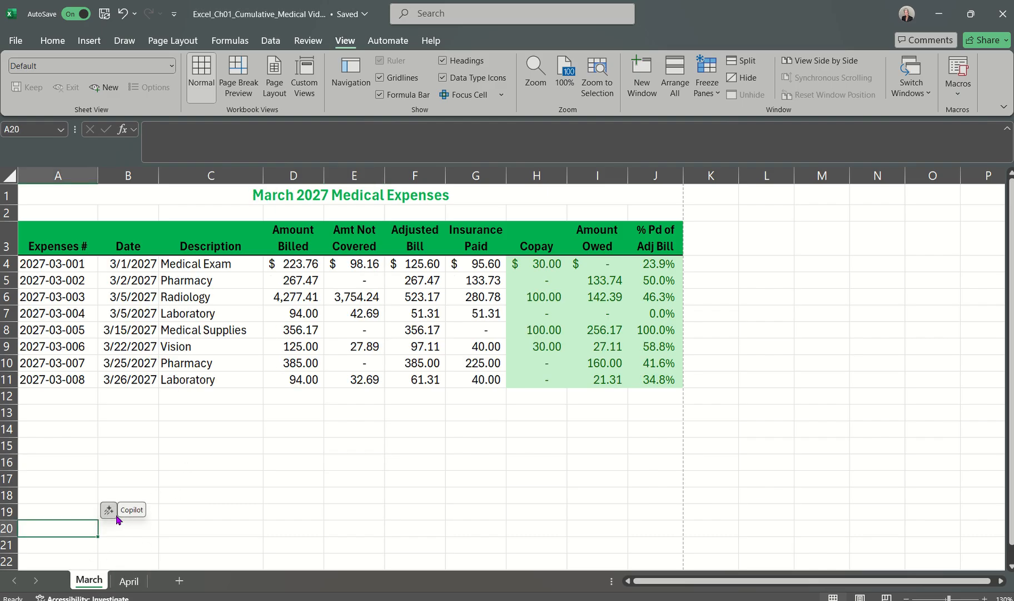
{"action": "left_click", "coordinate": [129, 580]}
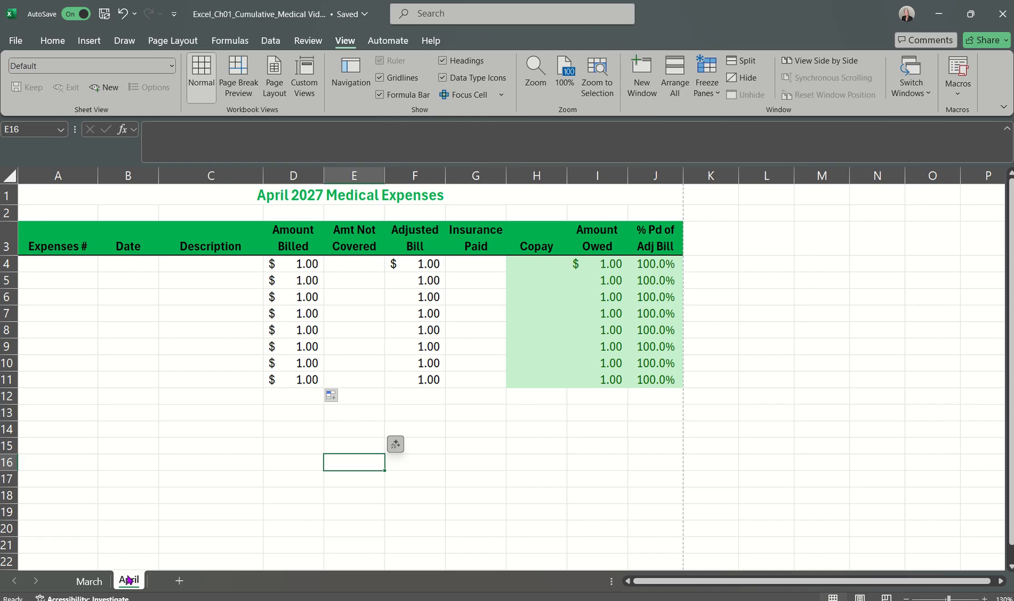
{"action": "left_click", "coordinate": [100, 581]}
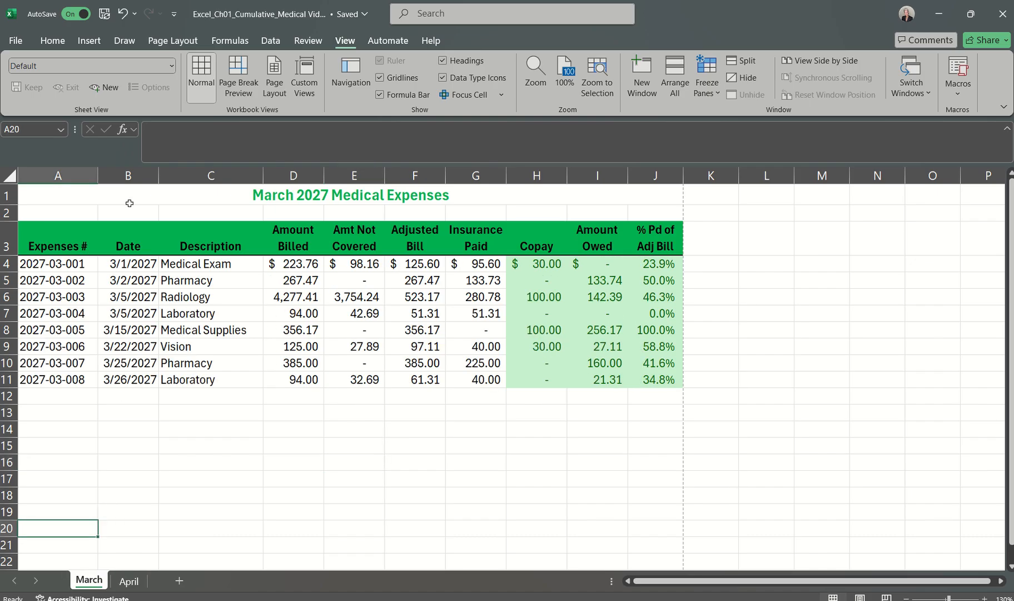
{"action": "left_click", "coordinate": [104, 13]}
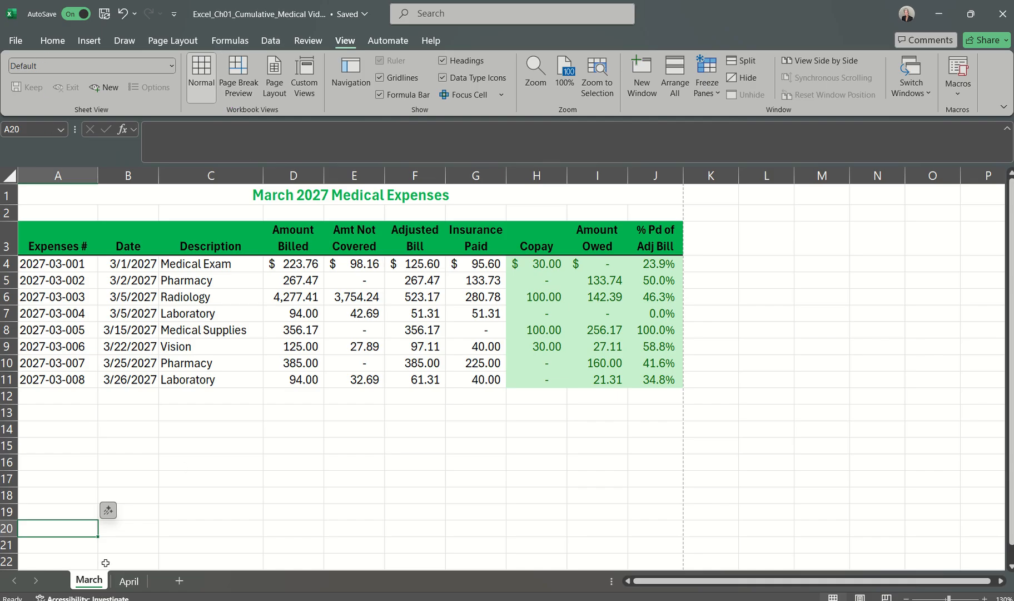
{"action": "left_click", "coordinate": [16, 40]}
{"action": "left_click", "coordinate": [32, 243]}
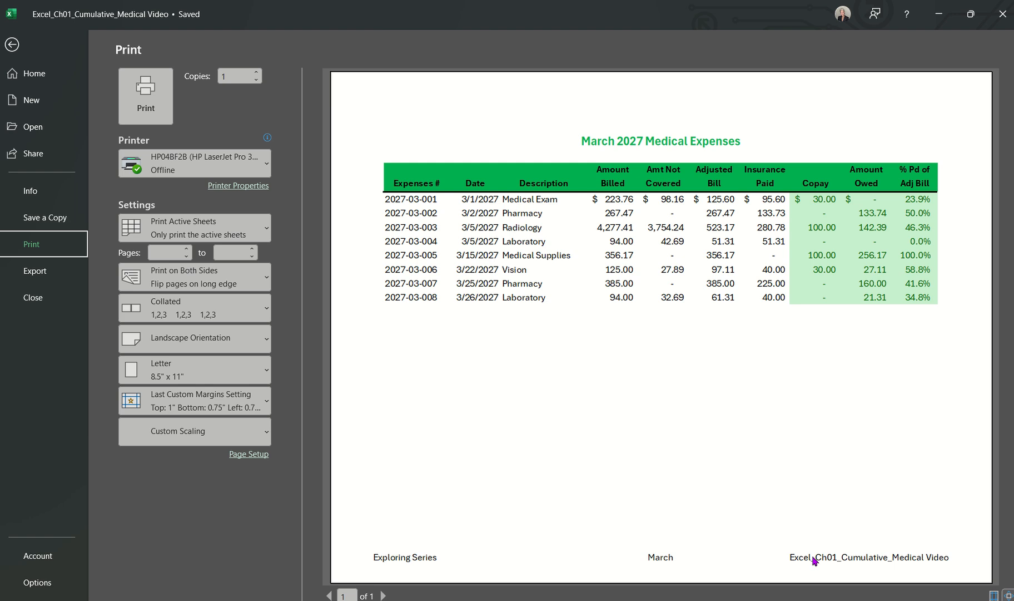
{"action": "left_click", "coordinate": [12, 47]}
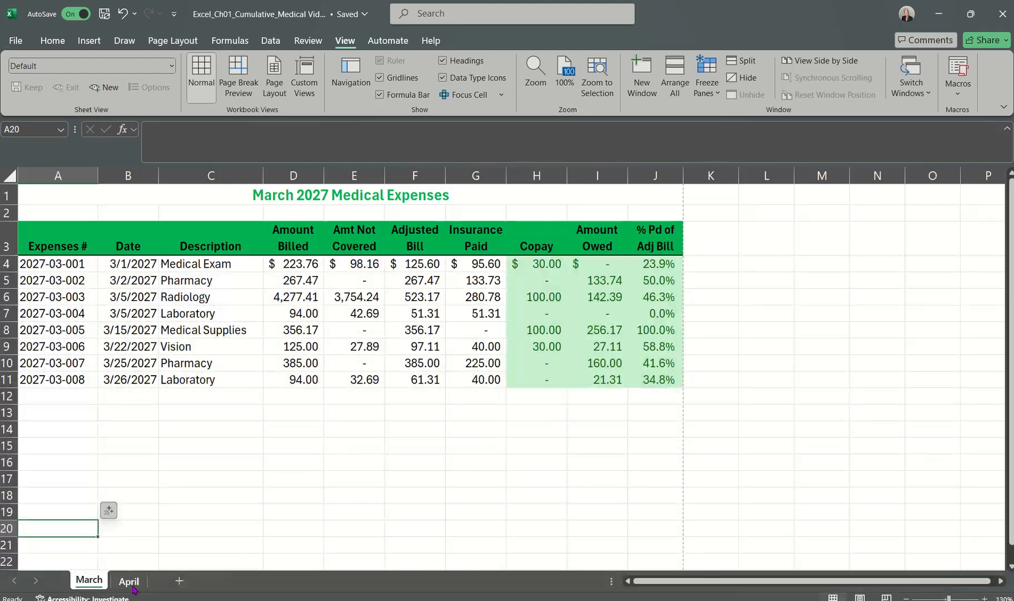
Step: Check the April worksheet's layout and footer in print preview
{"action": "left_click", "coordinate": [133, 584]}
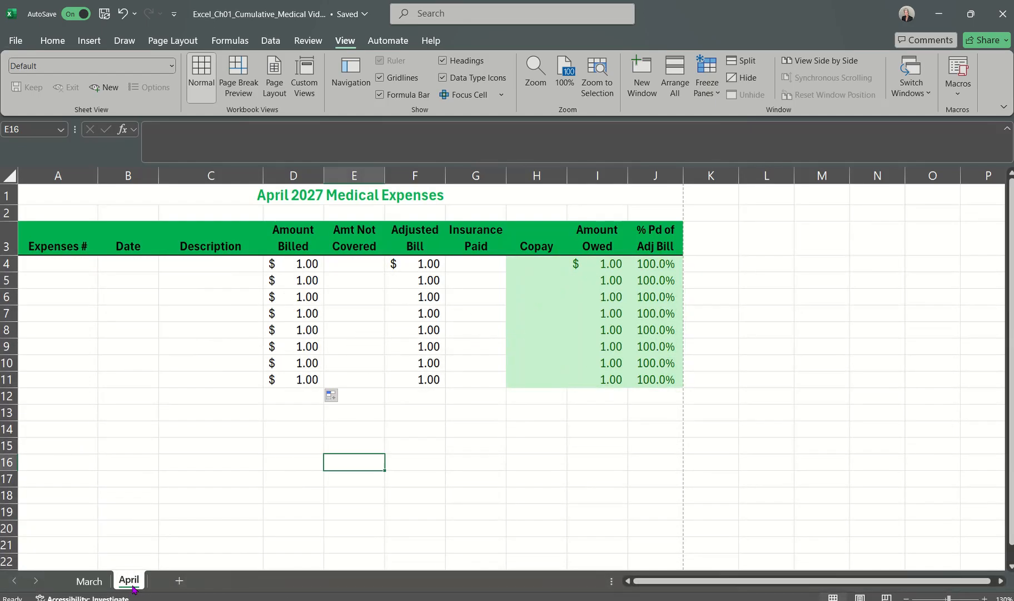
{"action": "left_click", "coordinate": [16, 41]}
{"action": "left_click", "coordinate": [32, 243]}
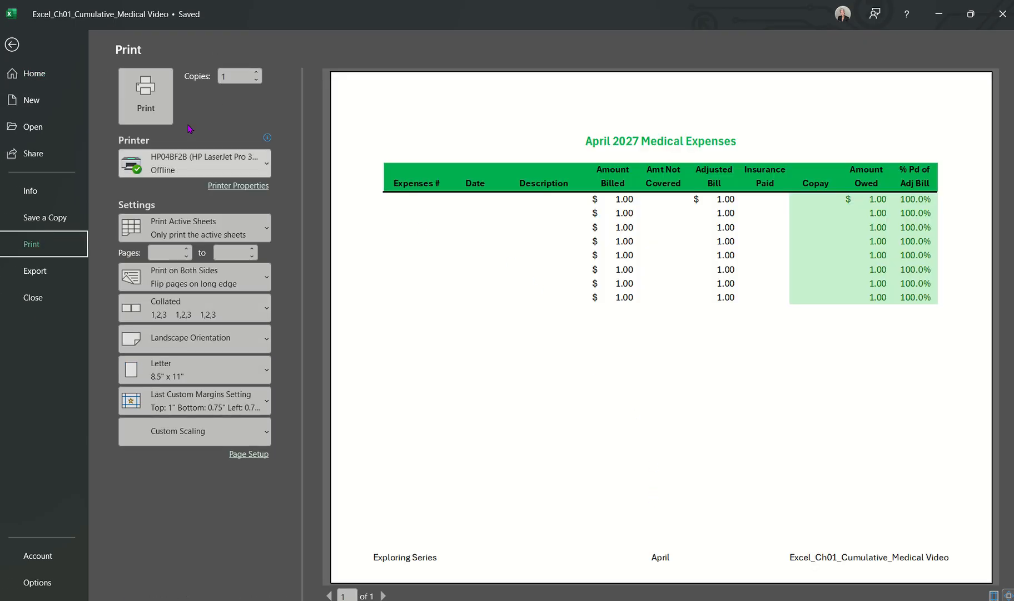
{"action": "left_click", "coordinate": [13, 44]}
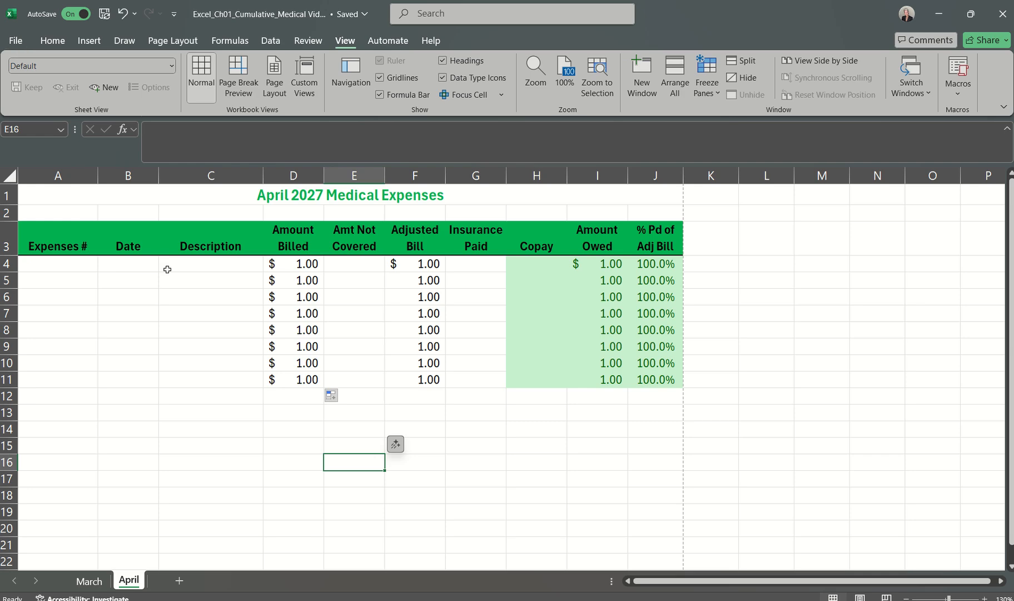
Step: Group the March and April worksheets to check both pages in print preview, and ungroup them
{"action": "left_click", "coordinate": [88, 579]}
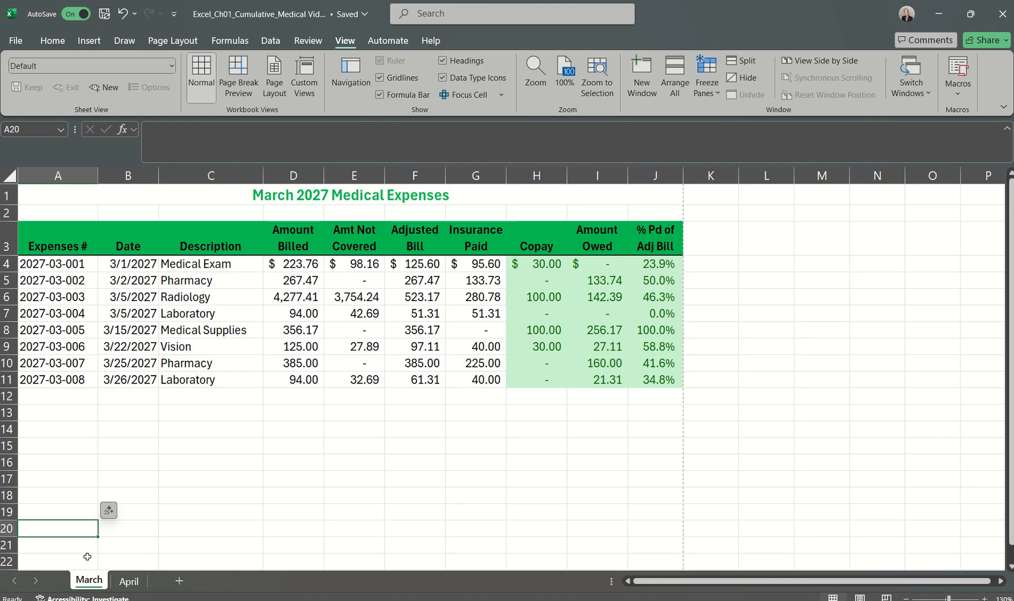
{"action": "left_click", "coordinate": [129, 582], "text": "ctrl"}
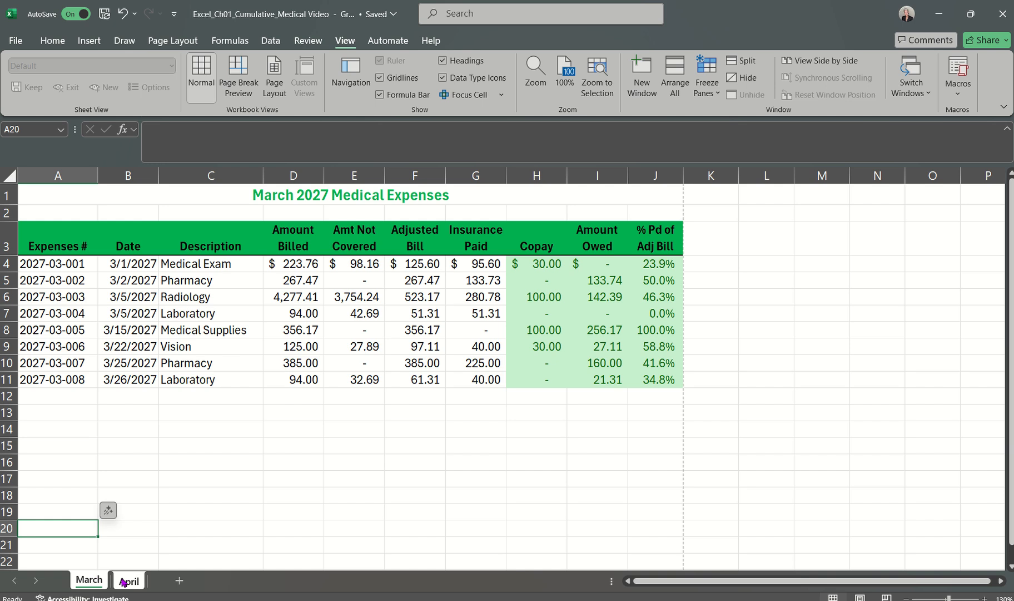
{"action": "left_click", "coordinate": [16, 42]}
{"action": "left_click", "coordinate": [38, 252]}
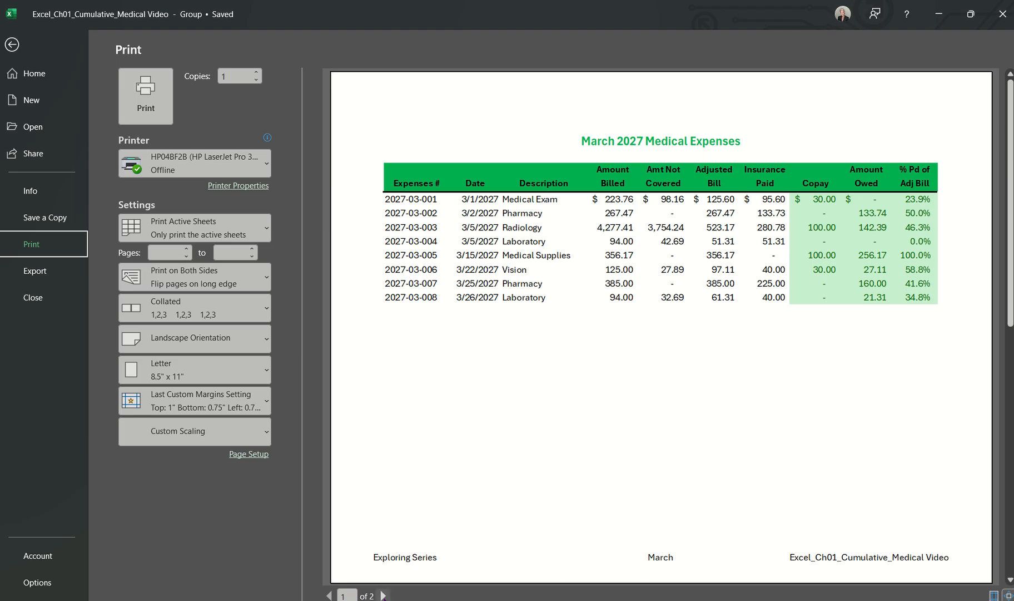
{"action": "left_click", "coordinate": [384, 595]}
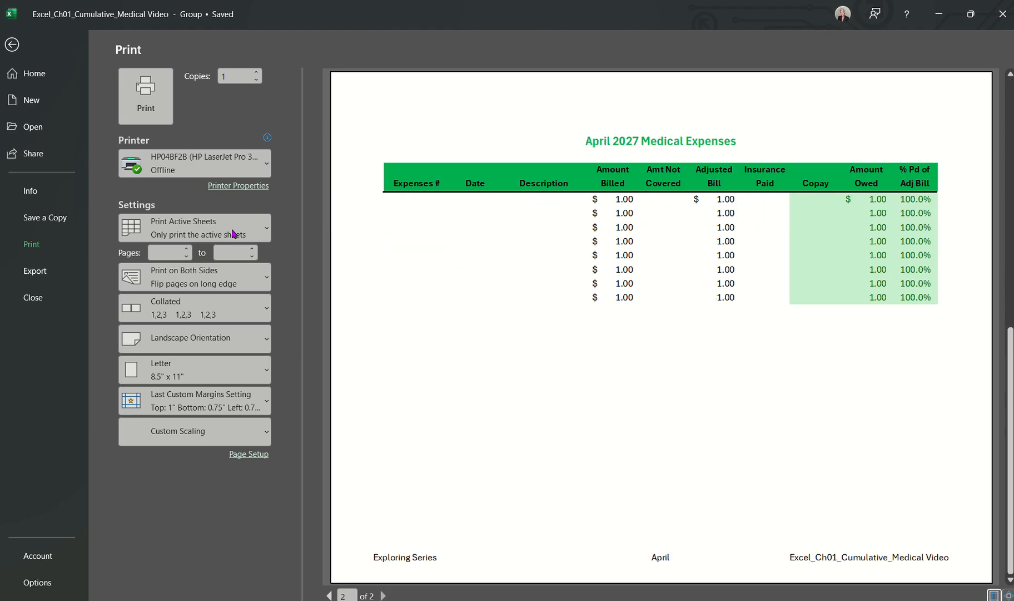
{"action": "key", "text": "Escape"}
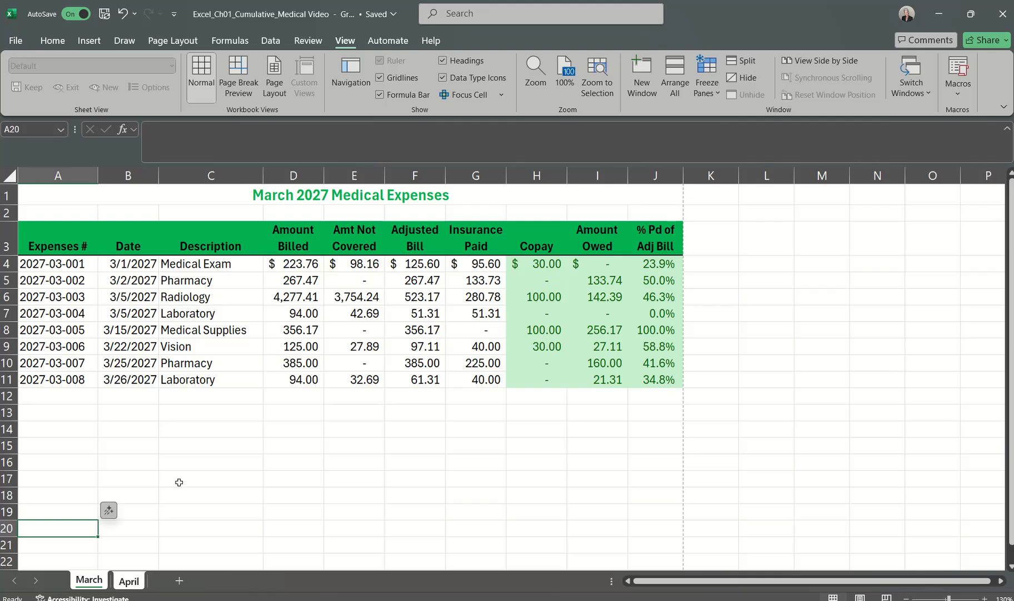
{"action": "left_click", "coordinate": [128, 580]}
{"action": "left_click", "coordinate": [89, 581]}
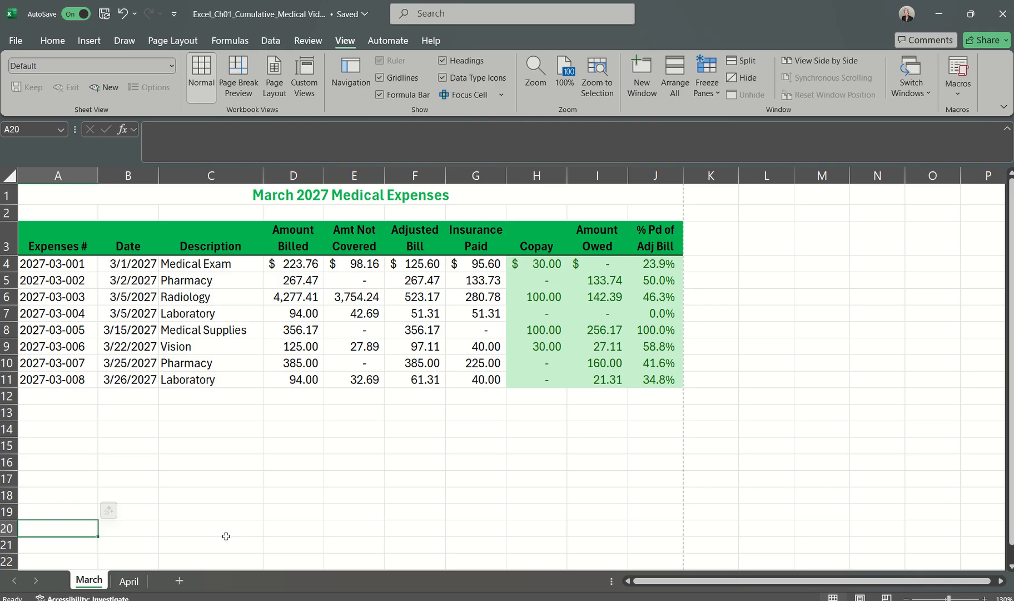
Step: Display the formulas on the March worksheet to review them, and switch back to showing values
{"action": "key", "text": "ctrl+grave"}
{"action": "key", "text": "ctrl+grave"}
{"action": "key", "text": "ctrl+grave"}
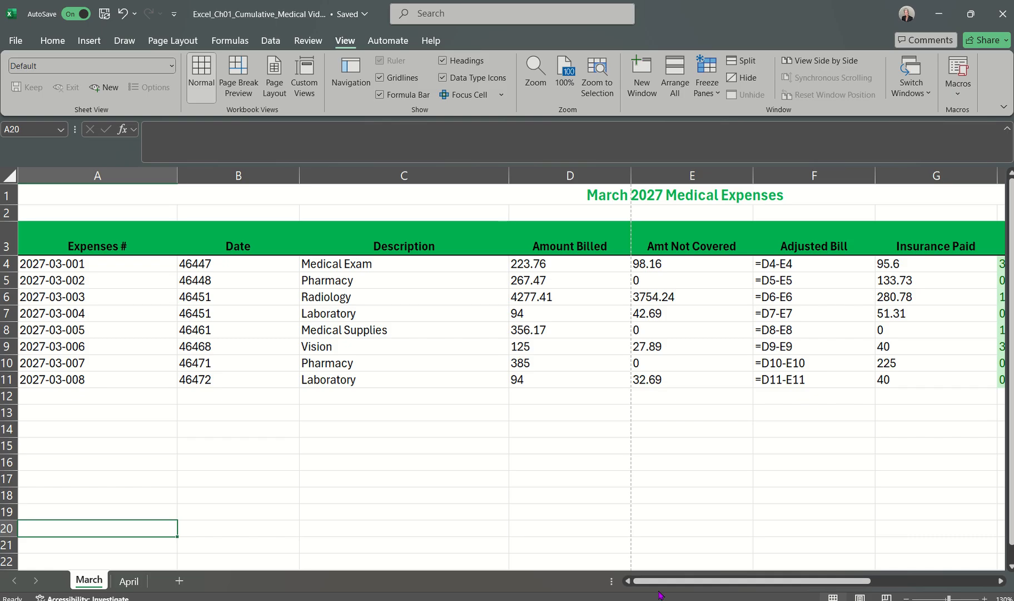
{"action": "left_click_drag", "start_coordinate": [670, 580], "coordinate": [645, 592]}
{"action": "key", "text": "ctrl+grave"}
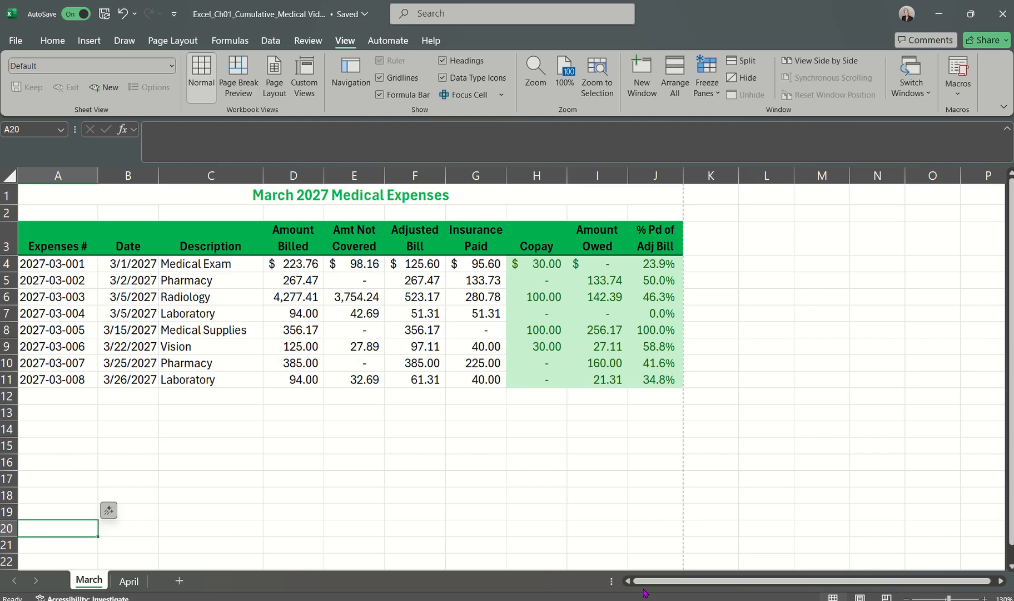
{"action": "key", "text": "ctrl+grave"}
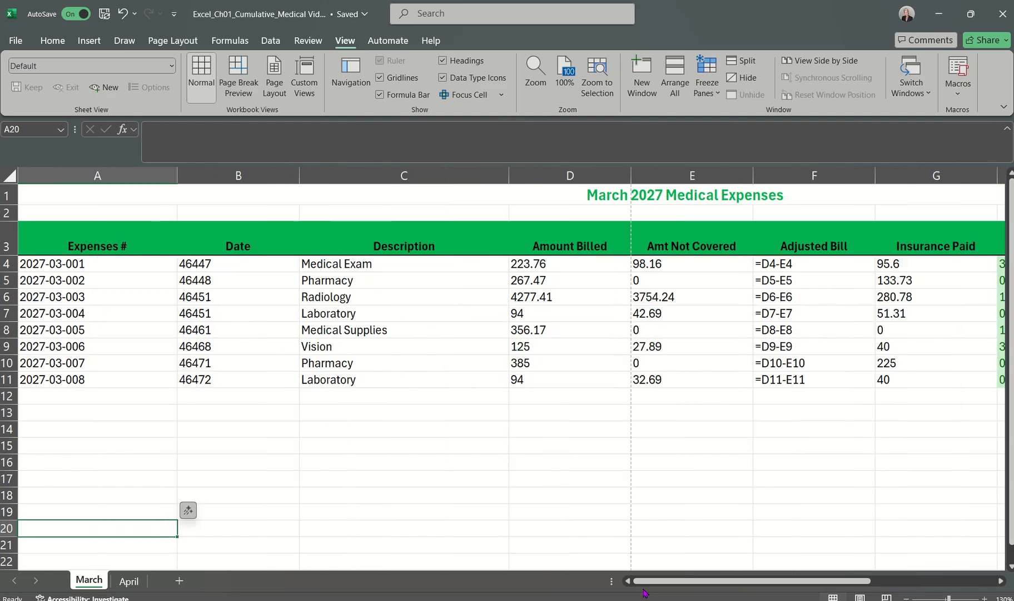
{"action": "key", "text": "ctrl+grave"}
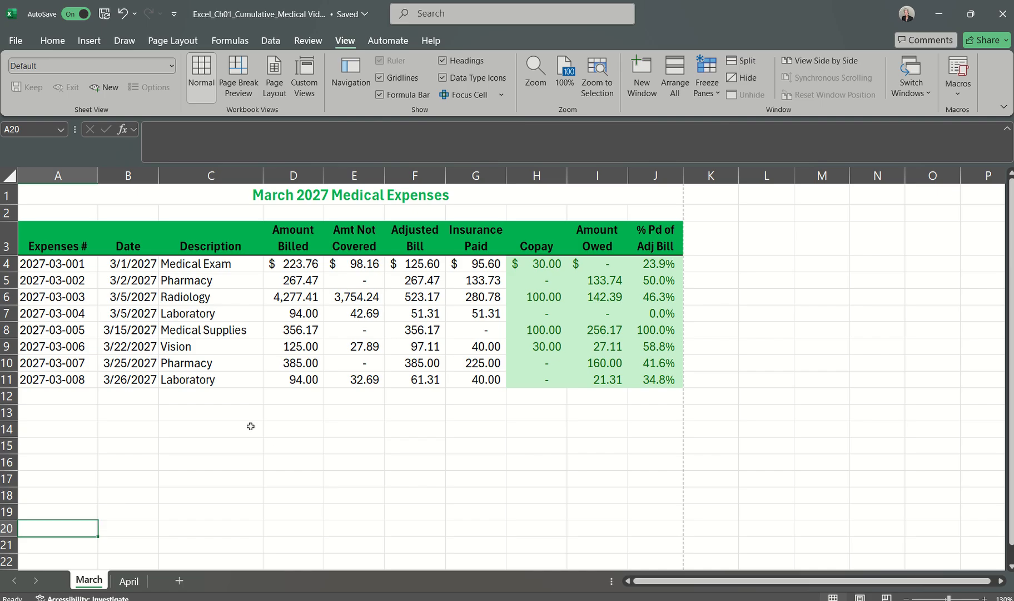
{"action": "key", "text": "ctrl+grave"}
{"action": "key", "text": "ctrl+grave"}
Step: Select the nonadjacent ranges D4:D11 and G4:G11 on the March worksheet, and clear the selection
{"action": "left_click_drag", "start_coordinate": [298, 262], "coordinate": [345, 380]}
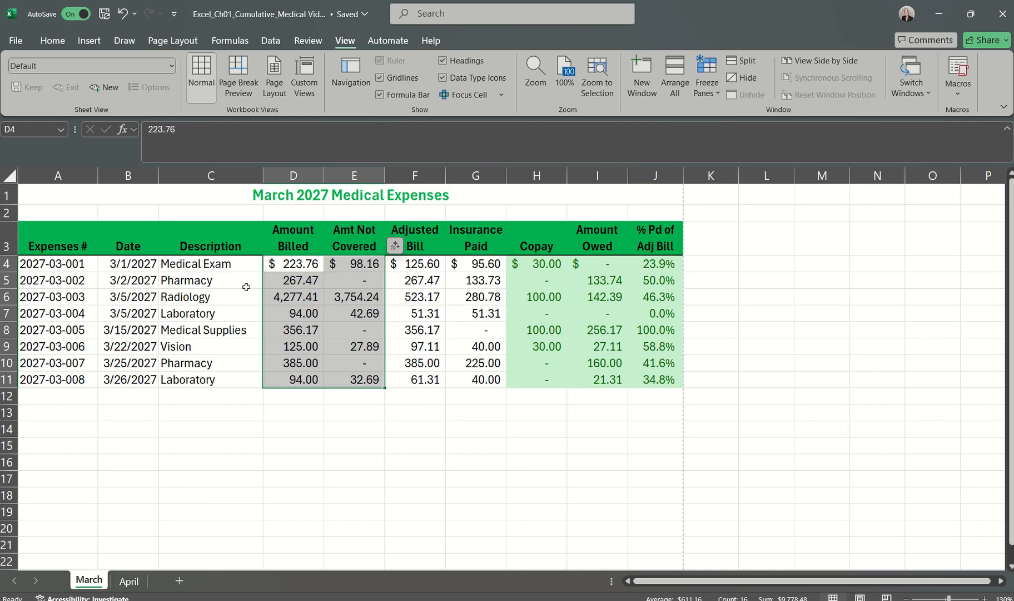
{"action": "left_click", "coordinate": [289, 265]}
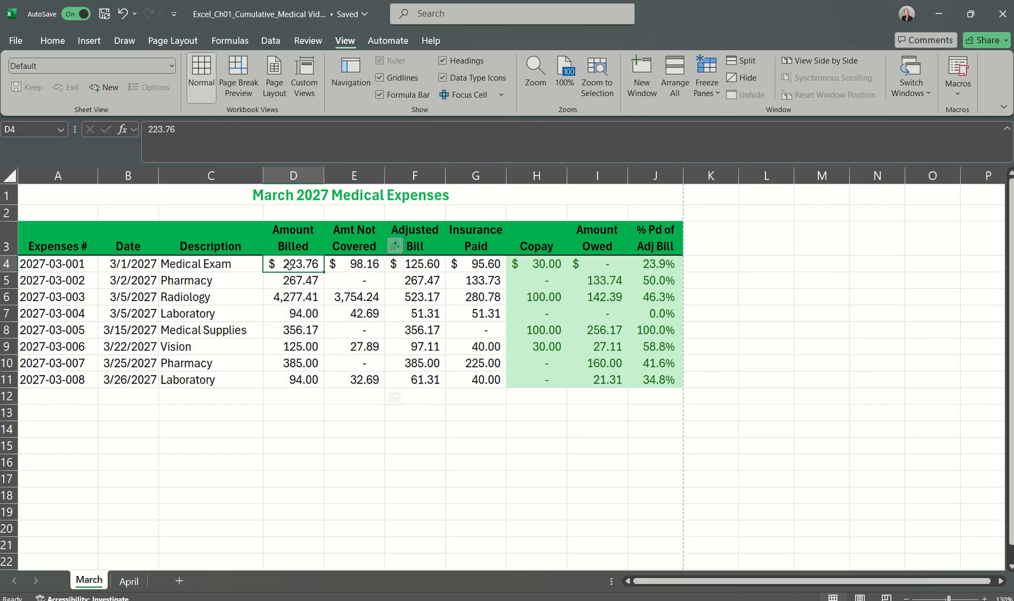
{"action": "left_click_drag", "start_coordinate": [289, 265], "coordinate": [300, 373]}
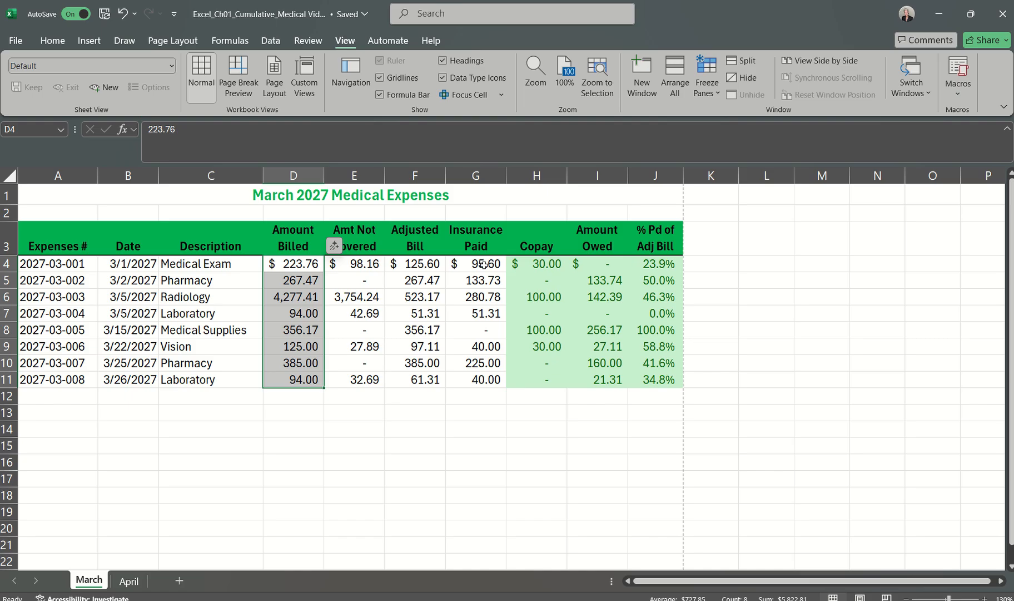
{"action": "left_click_drag", "start_coordinate": [483, 266], "coordinate": [477, 380]}
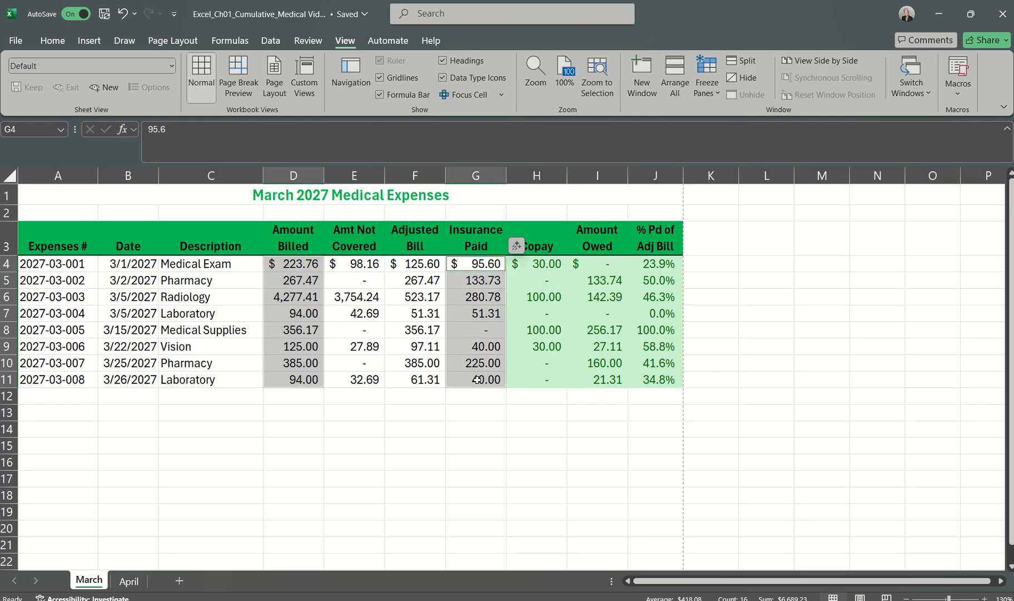
{"action": "right_click", "coordinate": [481, 469]}
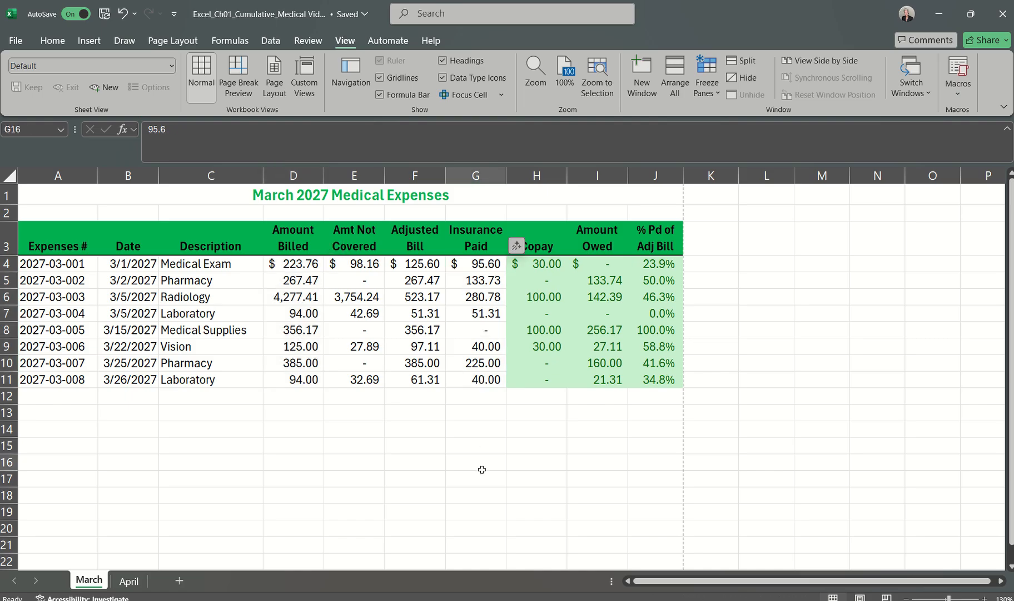
{"action": "key", "text": "Escape"}
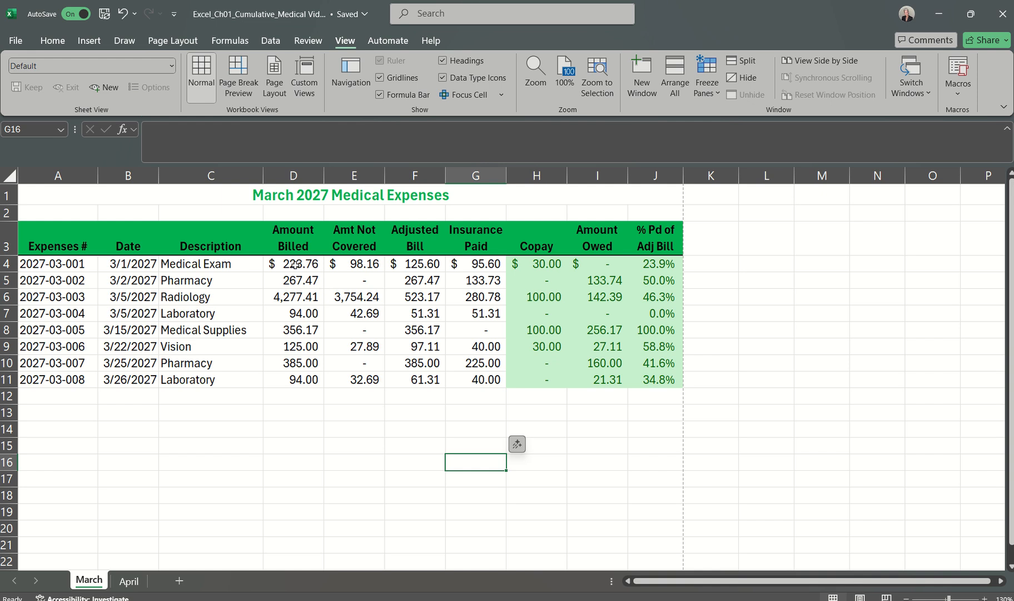
Step: Select D4:E11 together with the nonadjacent range G4:G11 on the March worksheet, and clear the selection
{"action": "mouse_move", "coordinate": [295, 265]}
{"action": "left_mouse_down"}
{"action": "mouse_move", "coordinate": [359, 295]}
{"action": "mouse_move", "coordinate": [364, 380]}
{"action": "left_mouse_up"}
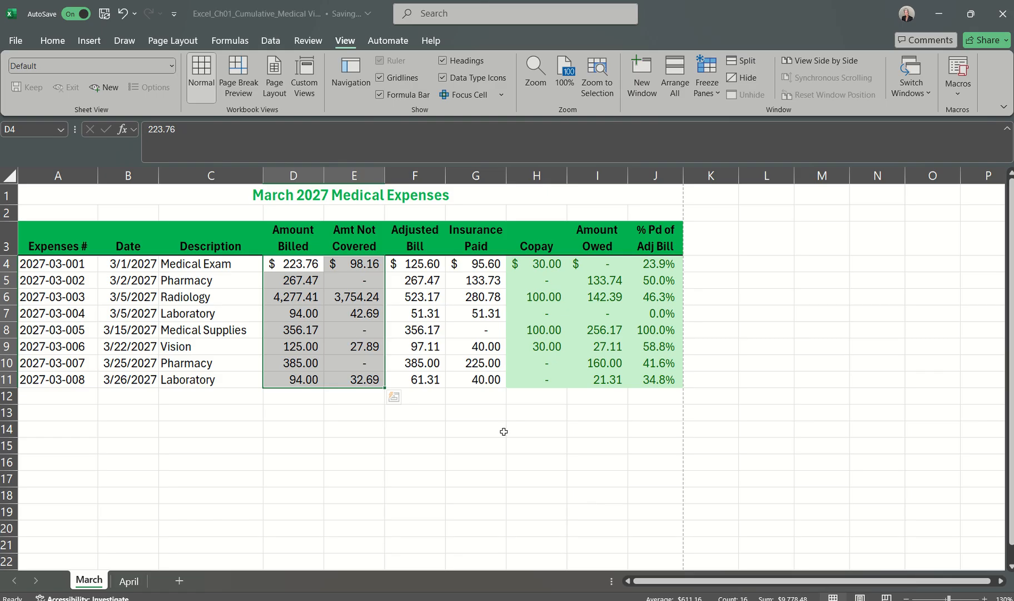
{"action": "left_click_drag", "start_coordinate": [489, 264], "coordinate": [487, 380]}
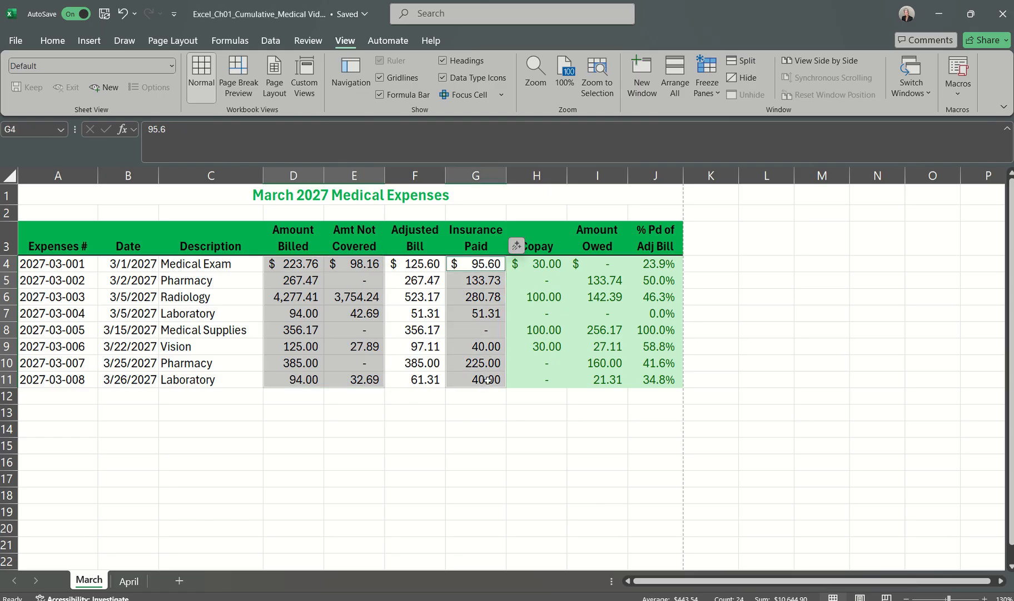
{"action": "left_click", "coordinate": [489, 432]}
Step: Switch to the MyLab page in the browser and try to choose Excel_Ch01_Cumulative_Medical Video as the file to submit for grading
{"action": "left_click", "coordinate": [463, 600]}
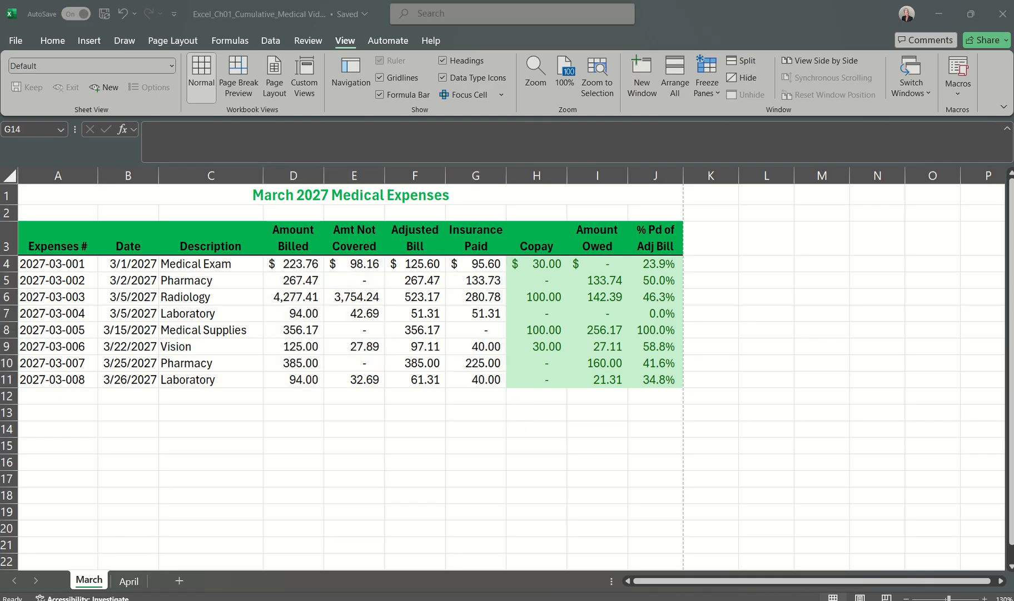
{"action": "left_click", "coordinate": [454, 457]}
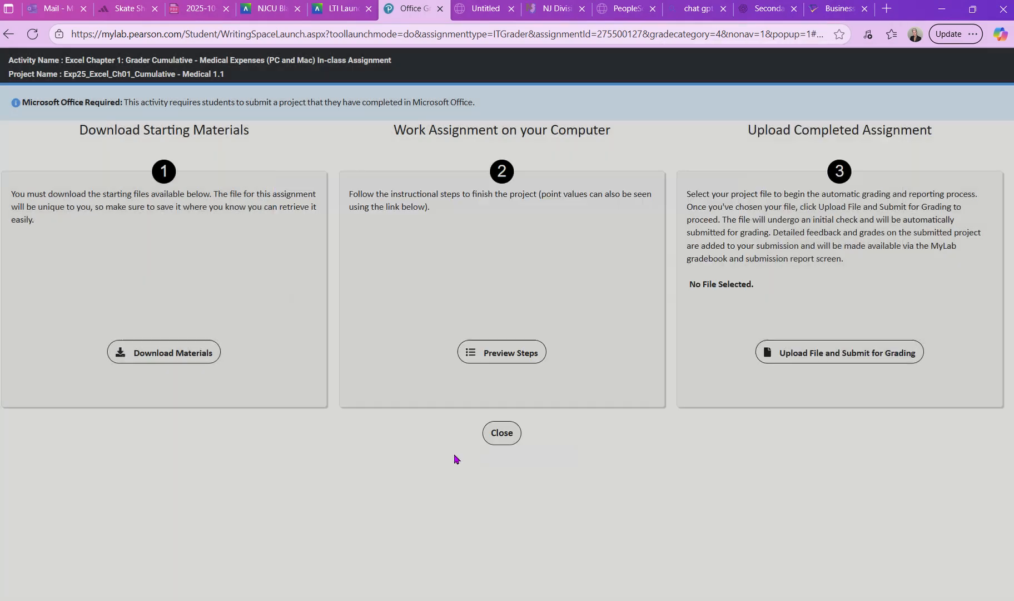
{"action": "left_click", "coordinate": [802, 355]}
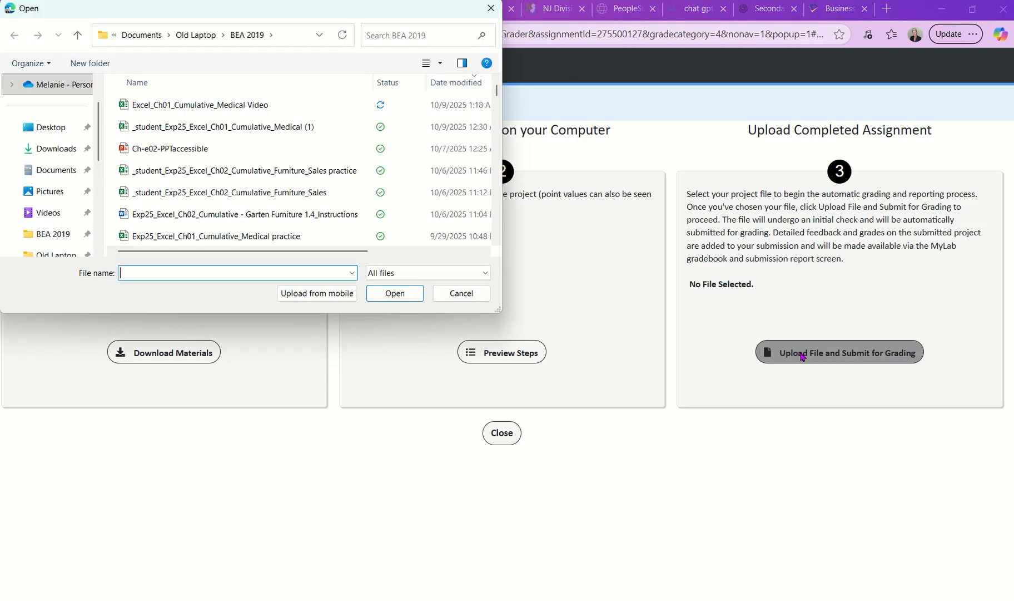
{"action": "left_click", "coordinate": [233, 109]}
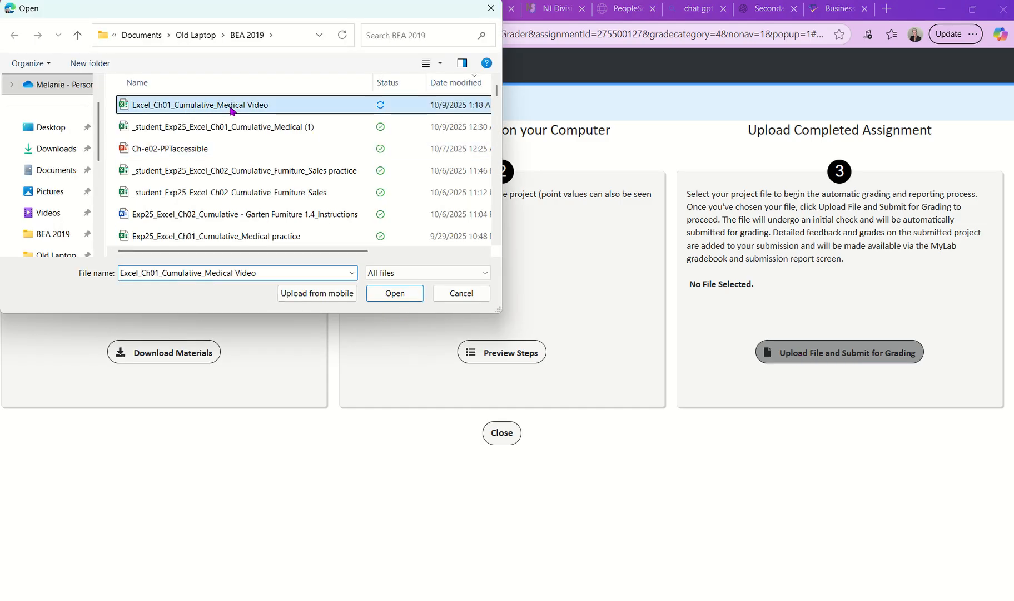
{"action": "left_click", "coordinate": [412, 293]}
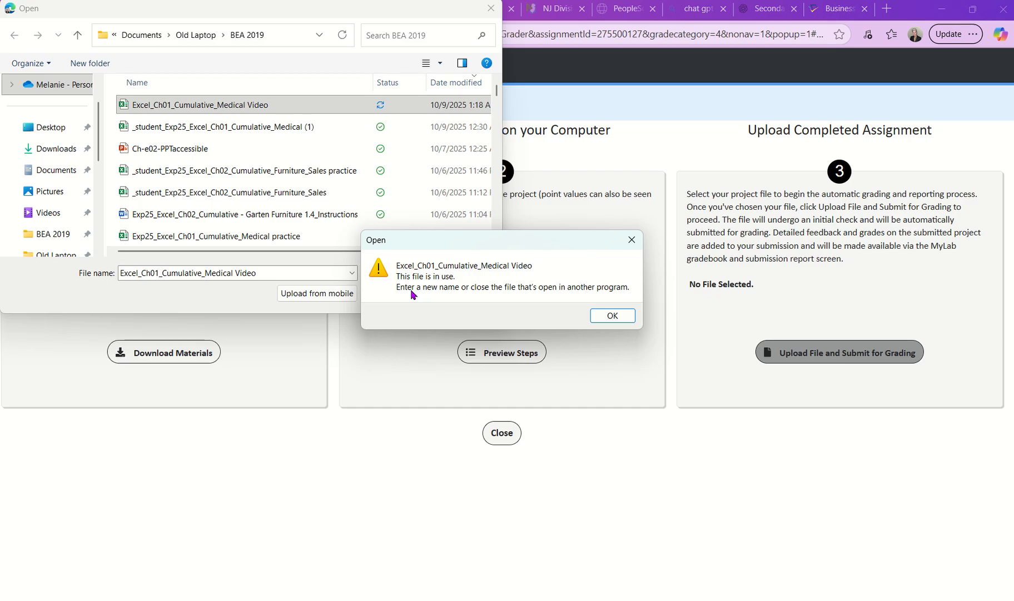
{"action": "left_click", "coordinate": [616, 321]}
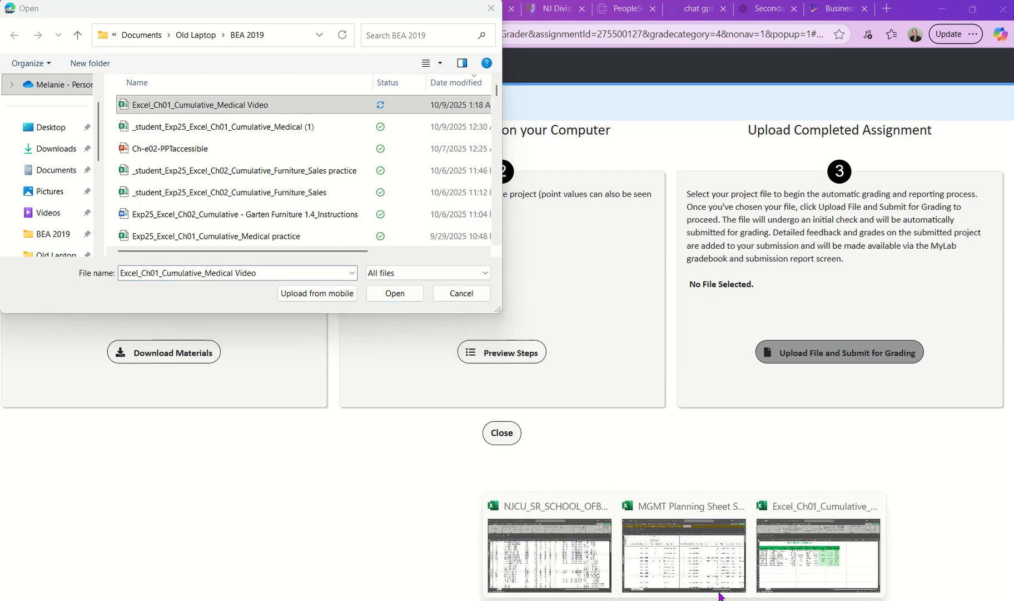
Step: Close the Excel_Ch01_Cumulative_Medical Video workbook in Excel, and choose it as the file to submit on the MyLab page in the browser
{"action": "left_click", "coordinate": [801, 534]}
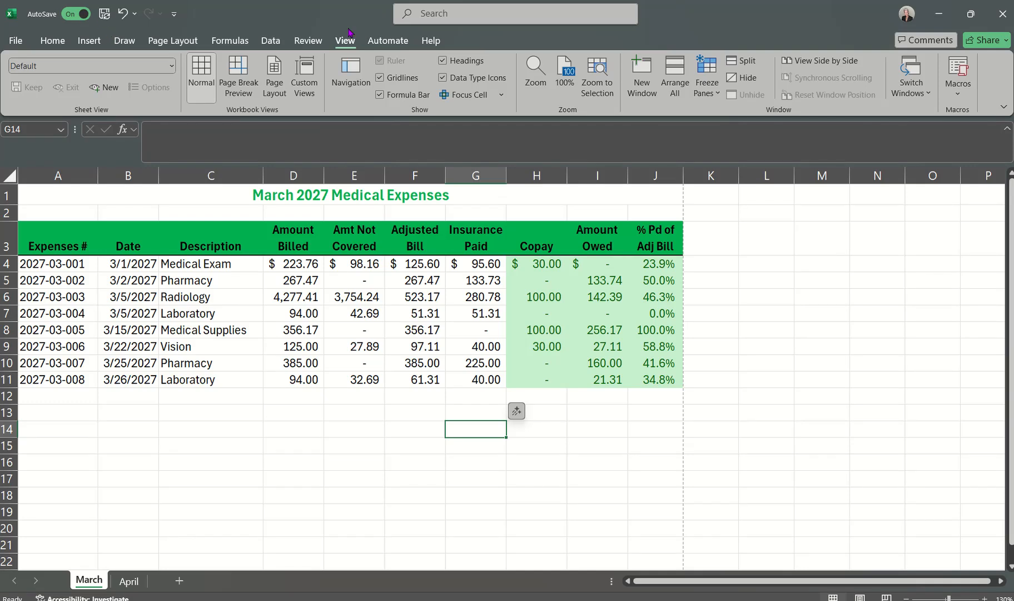
{"action": "left_click", "coordinate": [1003, 14]}
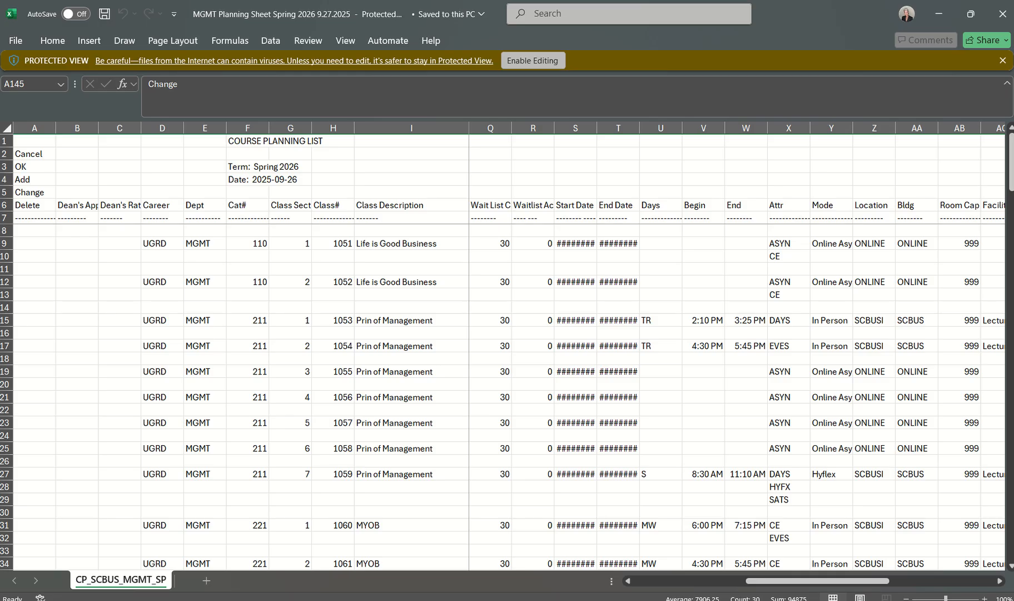
{"action": "key", "text": "alt+Tab"}
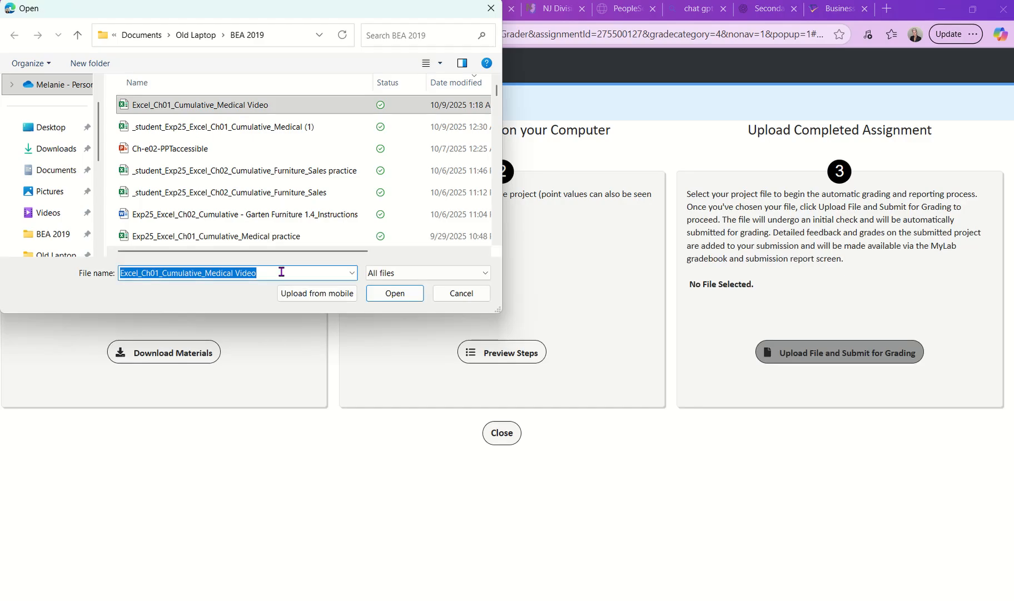
{"action": "left_click", "coordinate": [399, 294]}
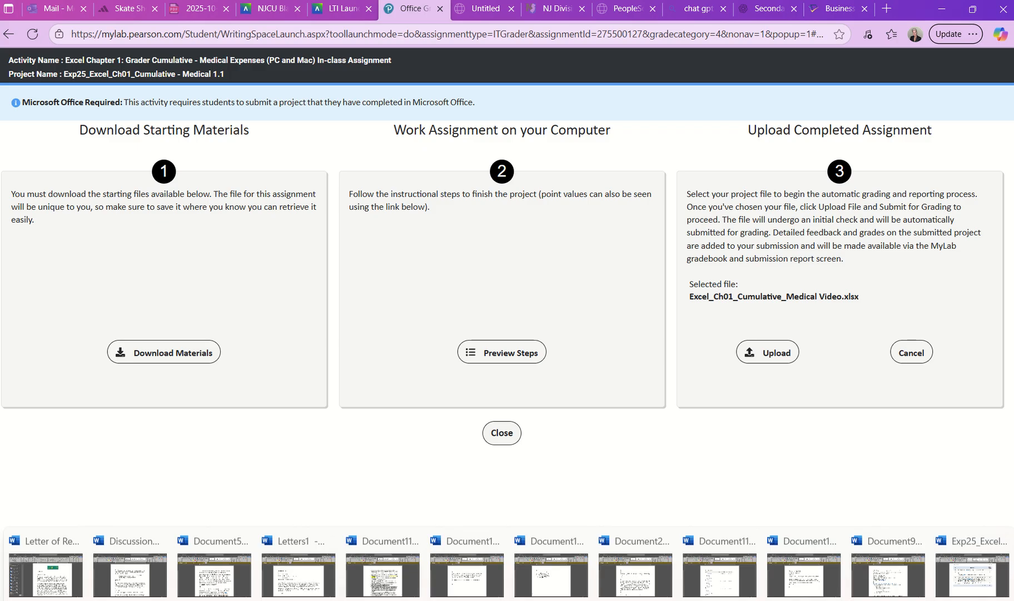
{"action": "mouse_move", "coordinate": [743, 600]}
{"action": "mouse_move", "coordinate": [684, 600]}
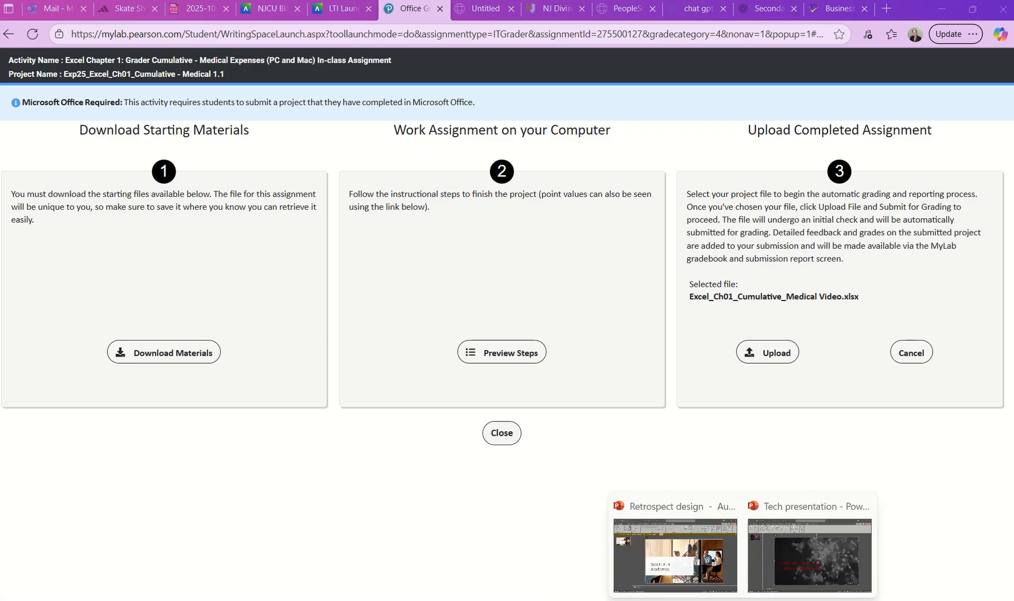
{"action": "left_click", "coordinate": [798, 591]}
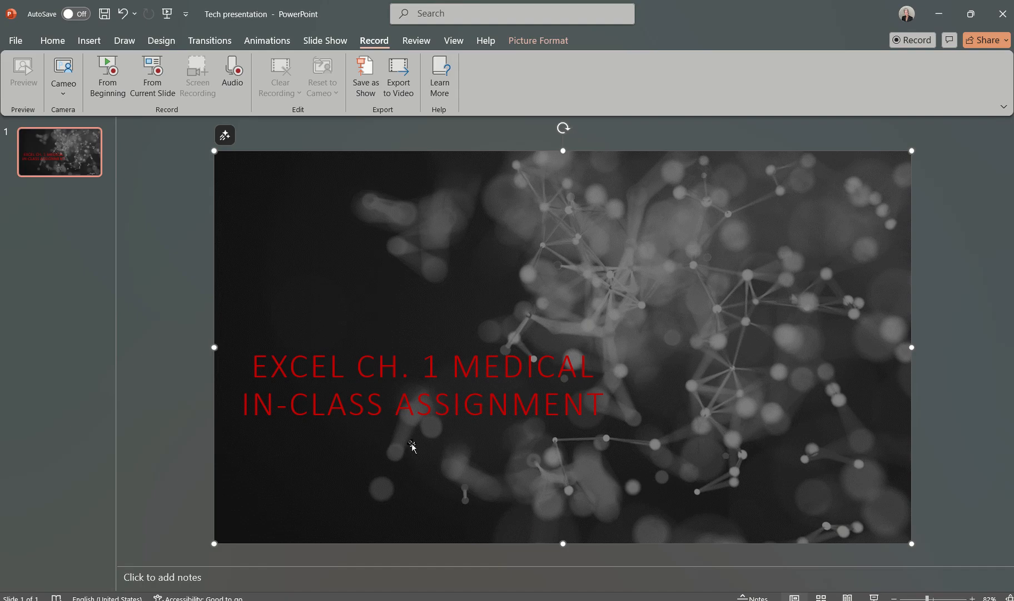
{"action": "left_click", "coordinate": [445, 600]}
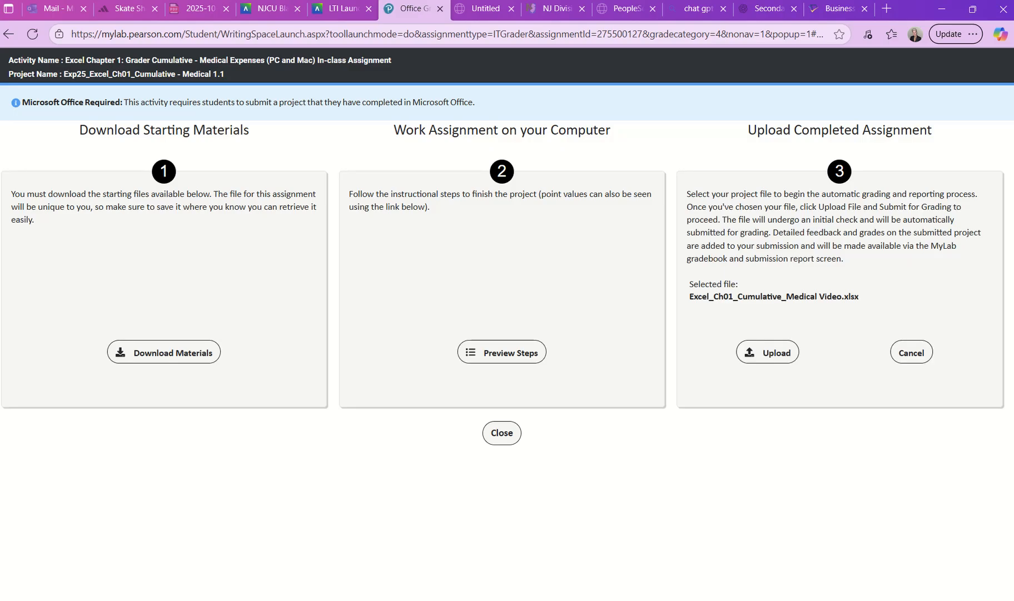
Step: Close the Pearson launch page of the Excel Chapter 1 Medical Expenses assignment in Blackboard to return to the course content
{"action": "left_click", "coordinate": [261, 10]}
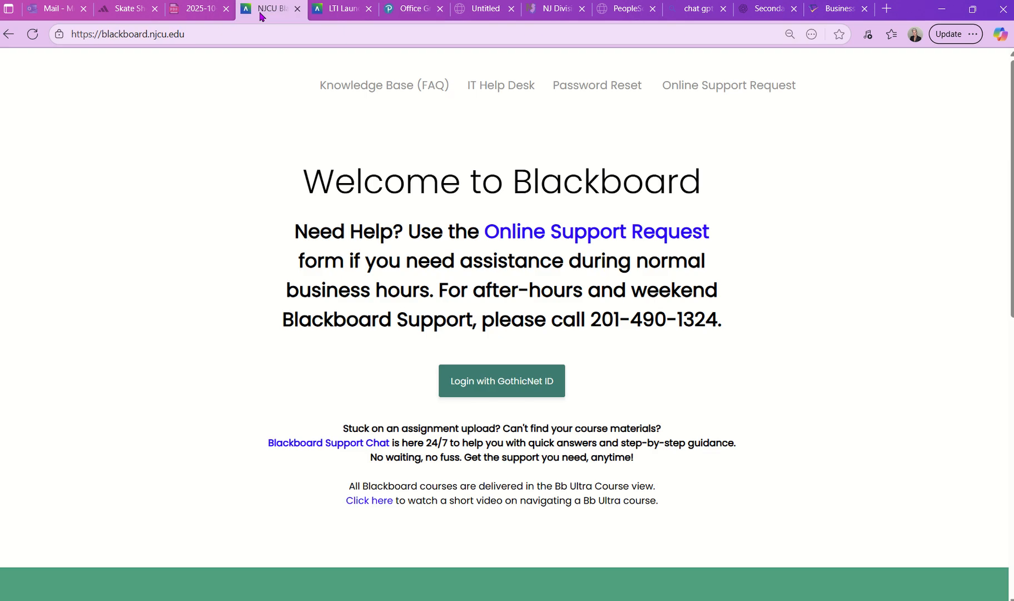
{"action": "left_click", "coordinate": [338, 8]}
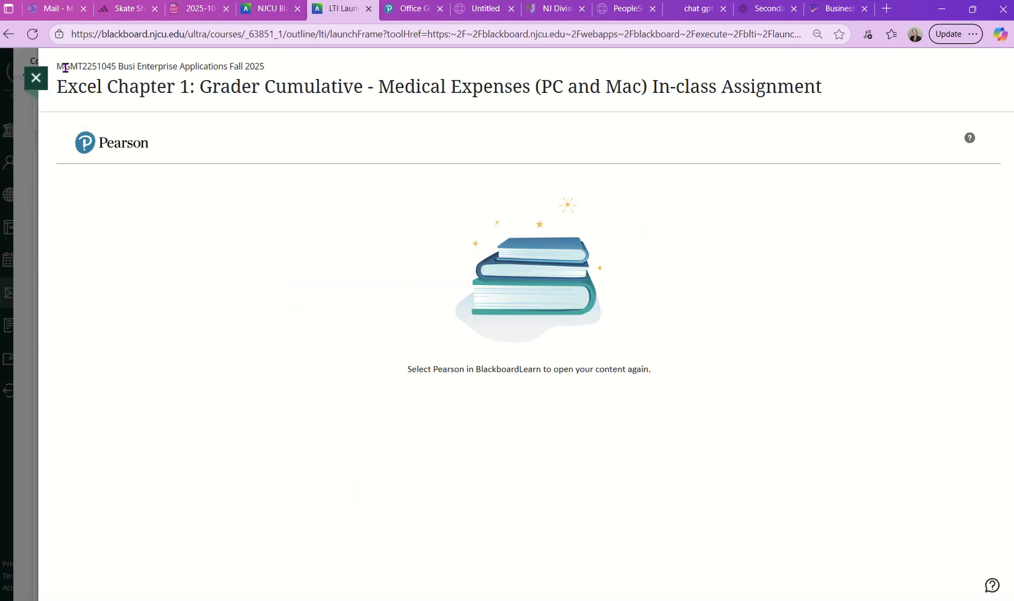
{"action": "left_click", "coordinate": [38, 79]}
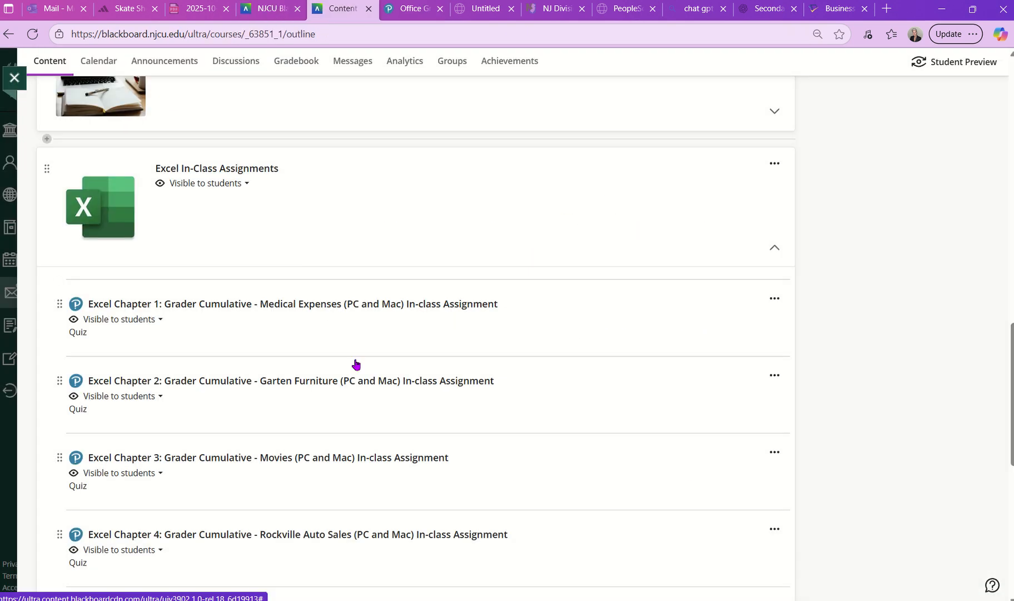